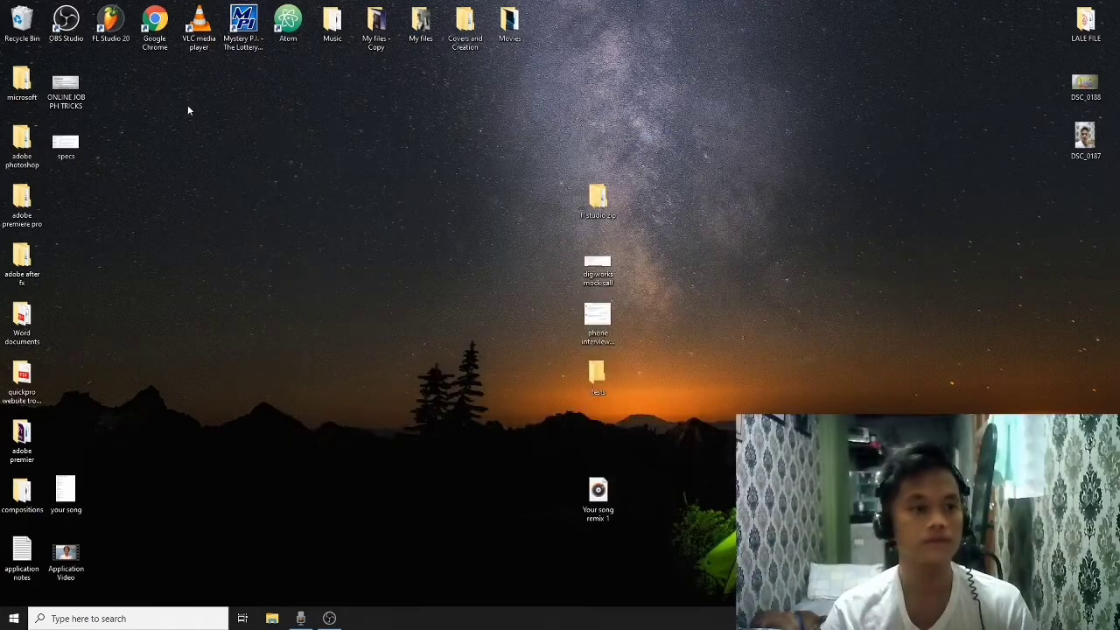
# Step: Start FL Studio 20 and hide the channel rack so only the empty playlist is shown
pyautogui.doubleClick(112, 22)
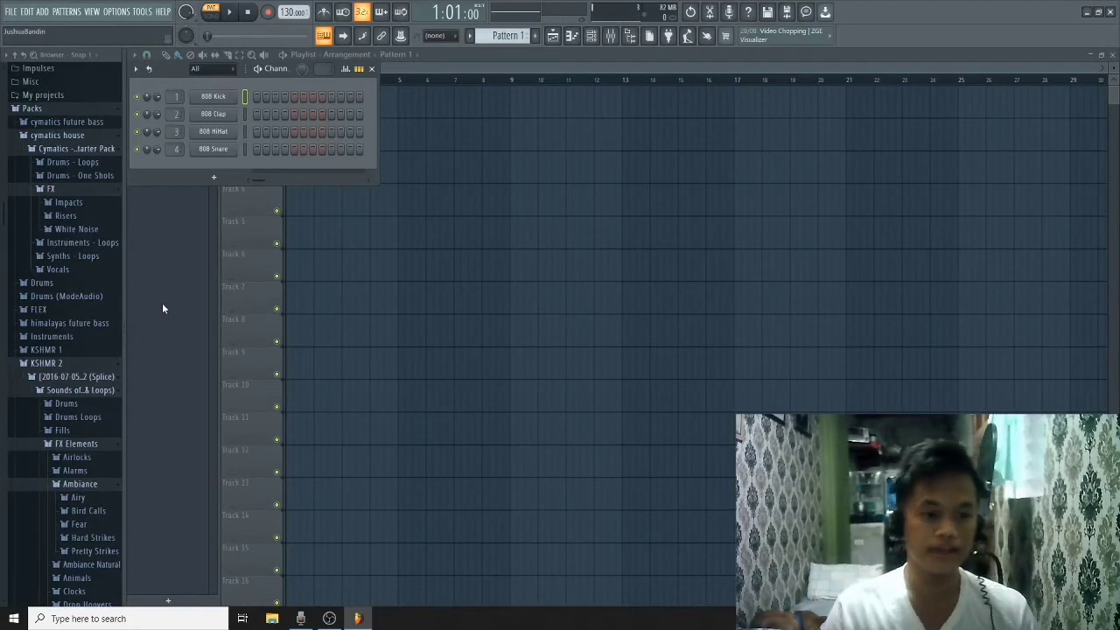
pyautogui.press('F6')
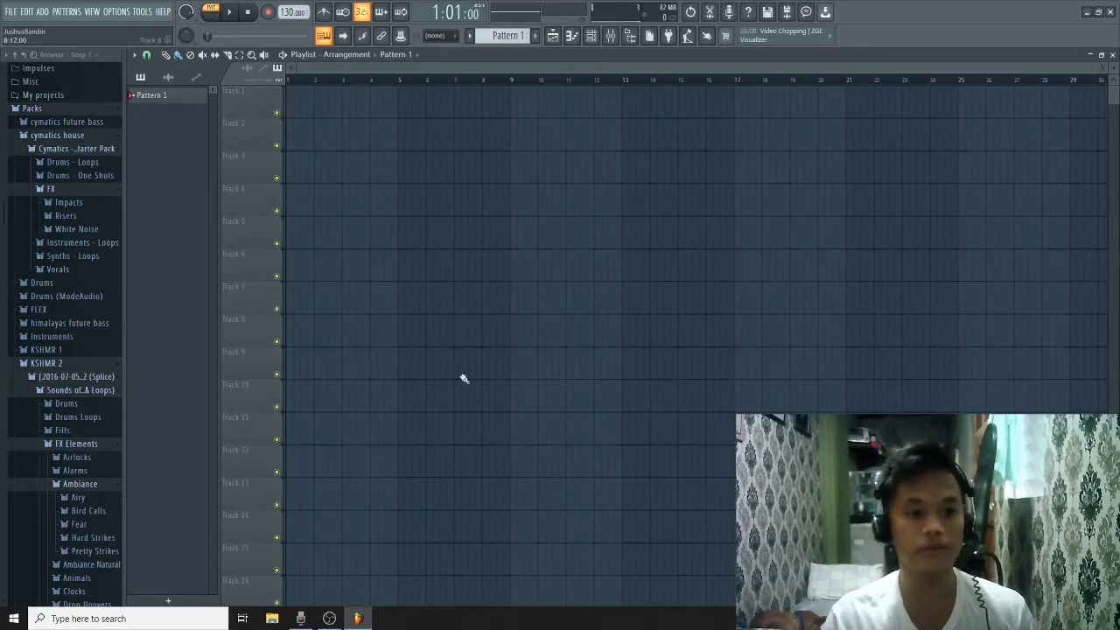
# Step: View the channel rack, the 808 Kick piano roll with an enlarged note grid, and the mixer moved slightly lower
pyautogui.click(590, 35)
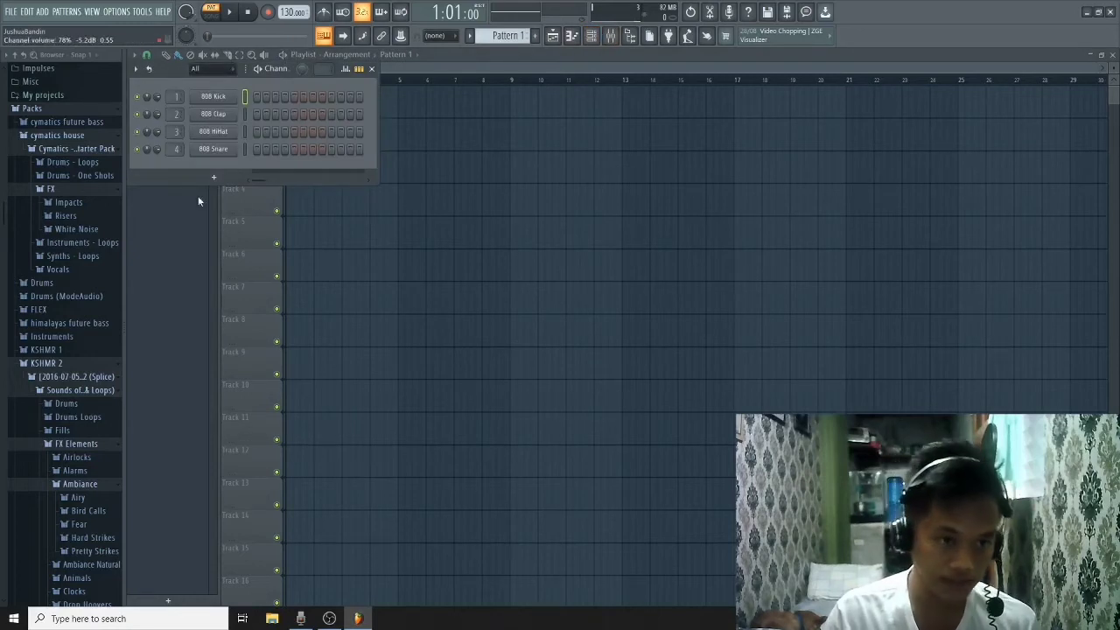
pyautogui.click(571, 35)
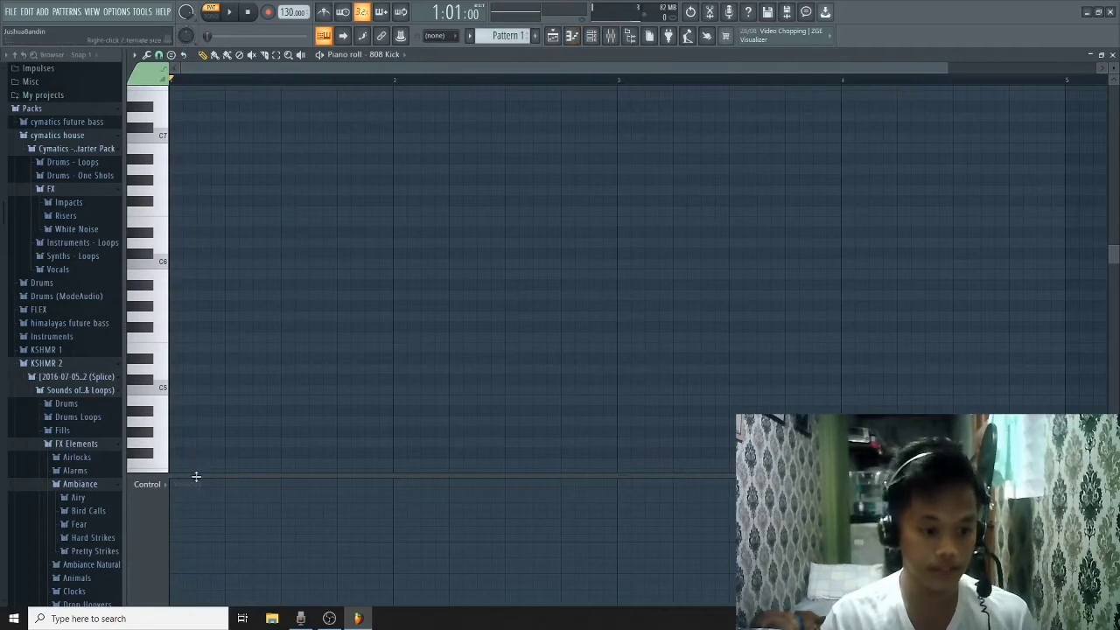
pyautogui.moveTo(198, 478); pyautogui.dragTo(202, 511)
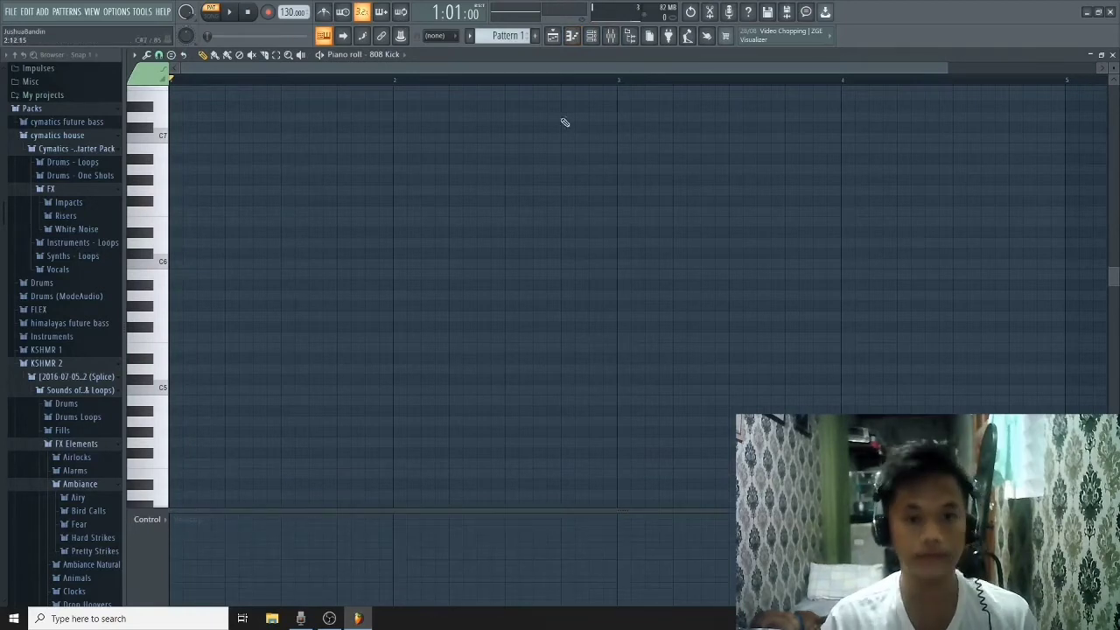
pyautogui.click(611, 37)
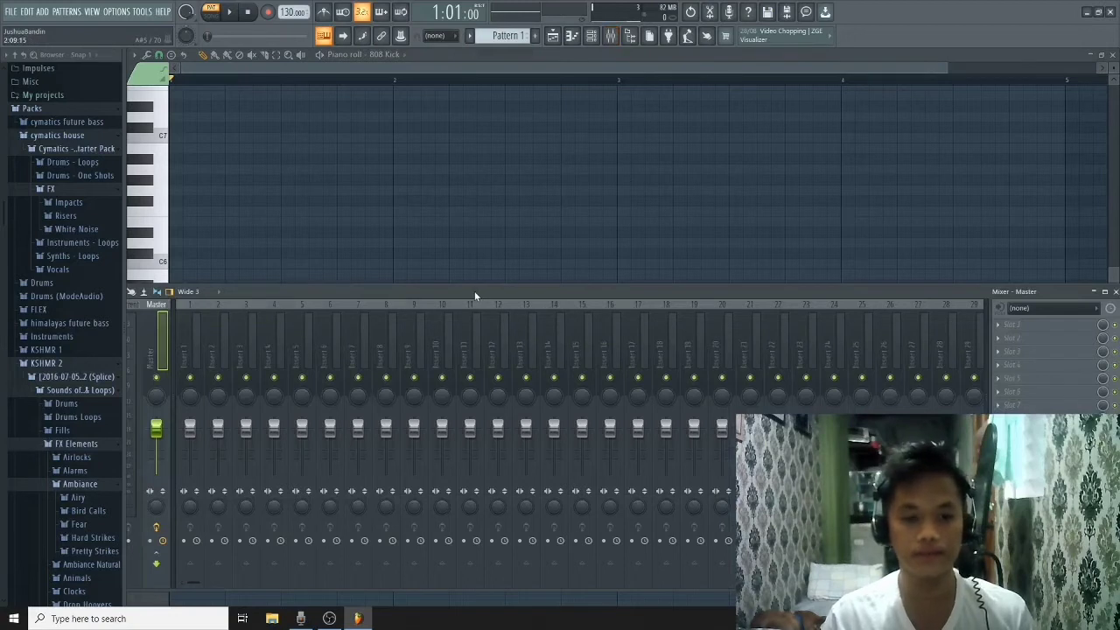
pyautogui.moveTo(474, 292); pyautogui.dragTo(473, 303)
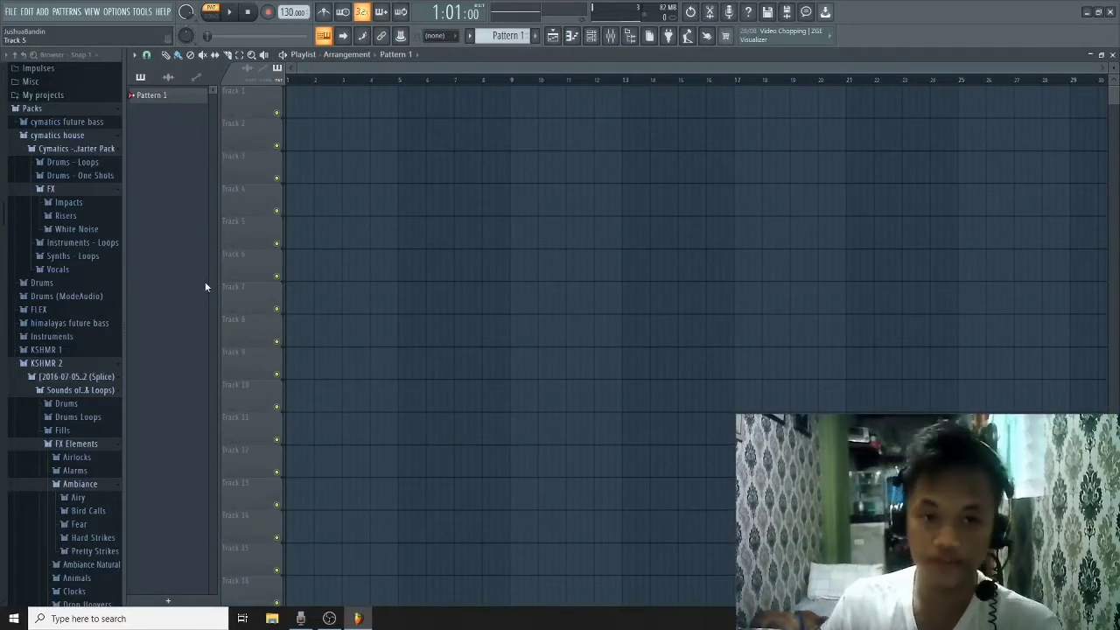
# Step: Go through the playlist, piano roll, channel rack and mixer windows in turn, and return to the playlist
pyautogui.click(553, 40)
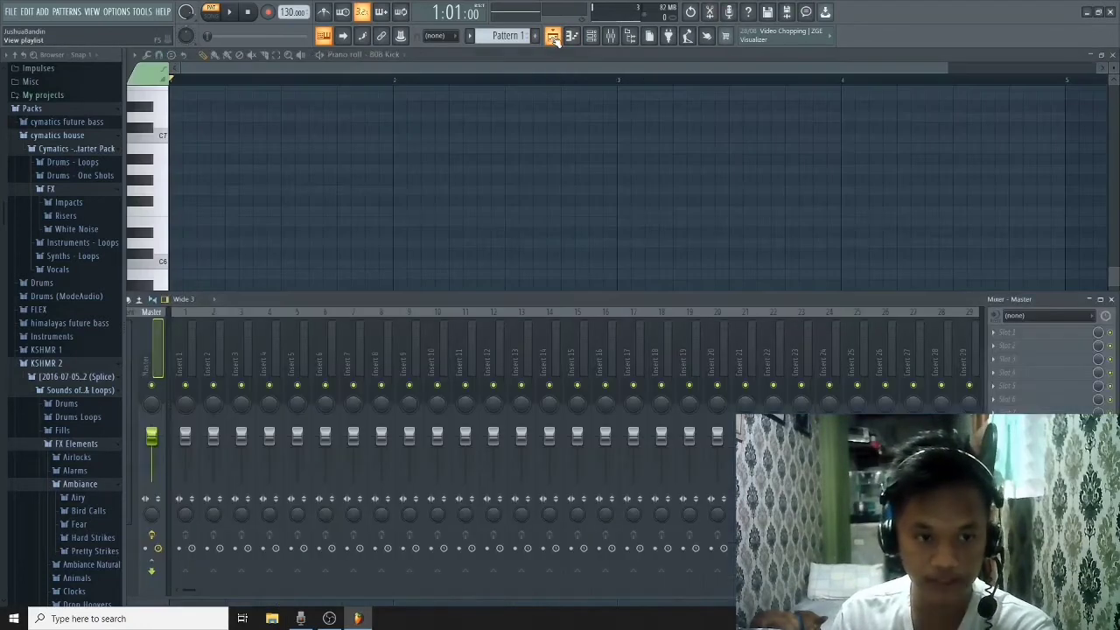
pyautogui.click(553, 40)
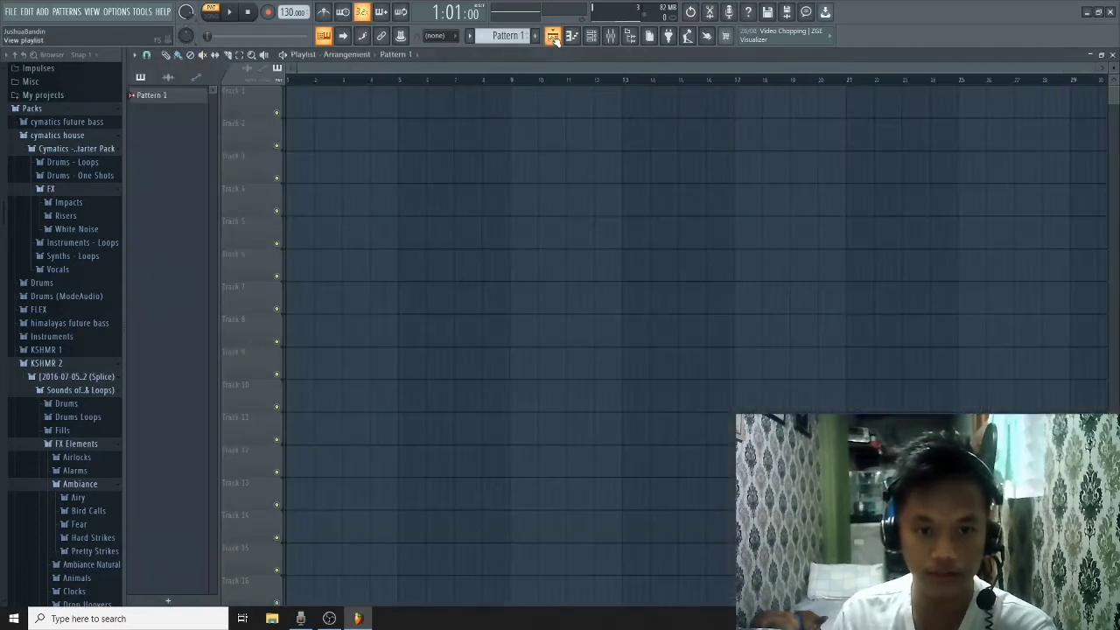
pyautogui.click(572, 37)
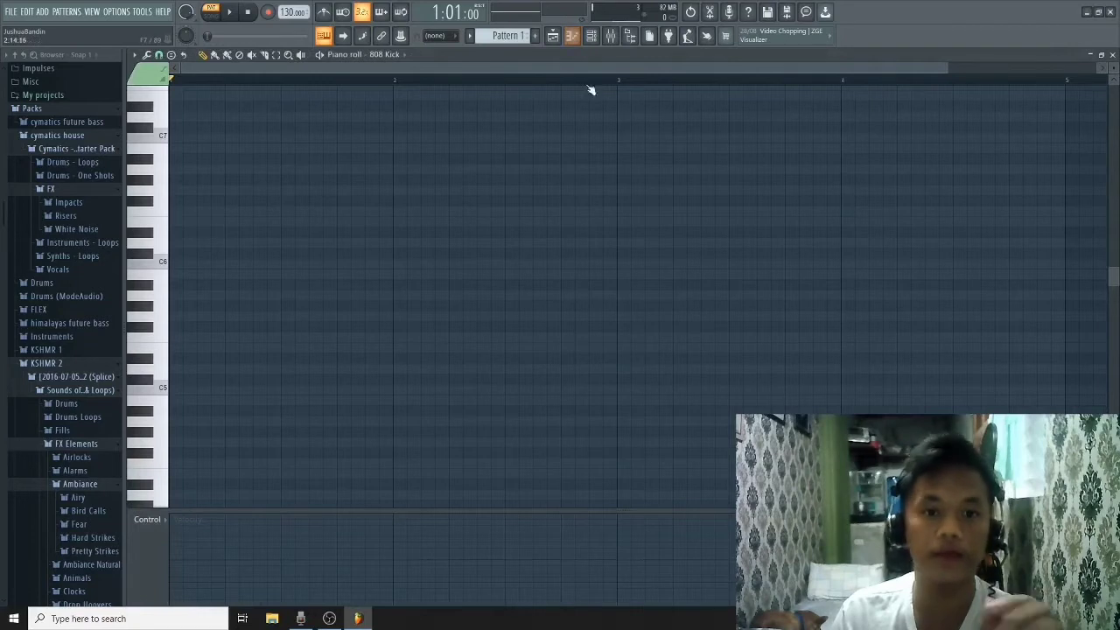
pyautogui.click(592, 42)
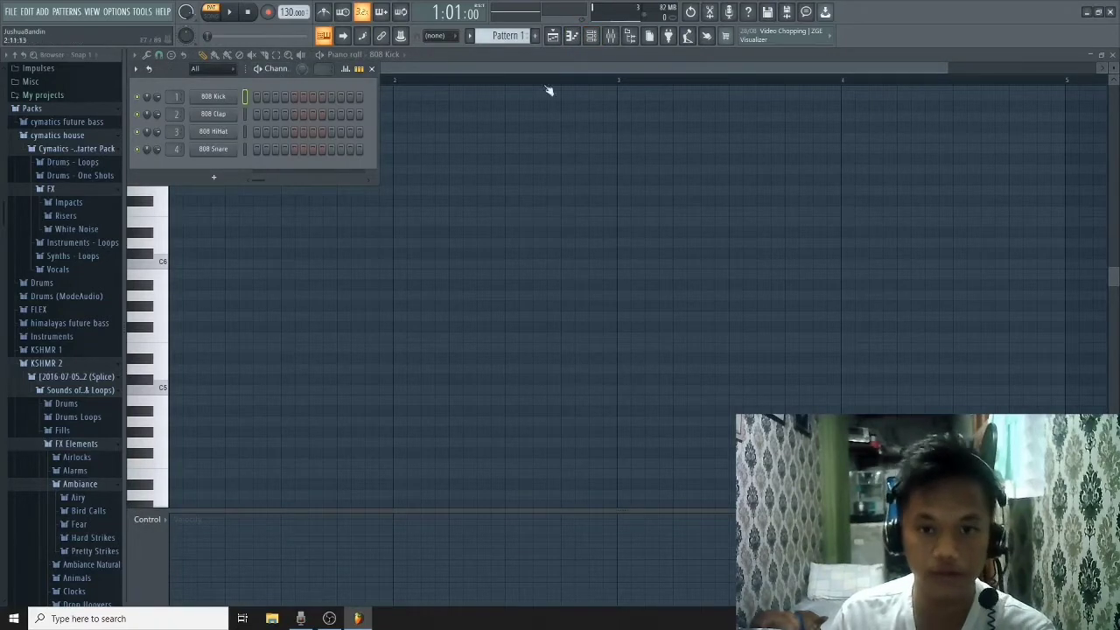
pyautogui.click(610, 36)
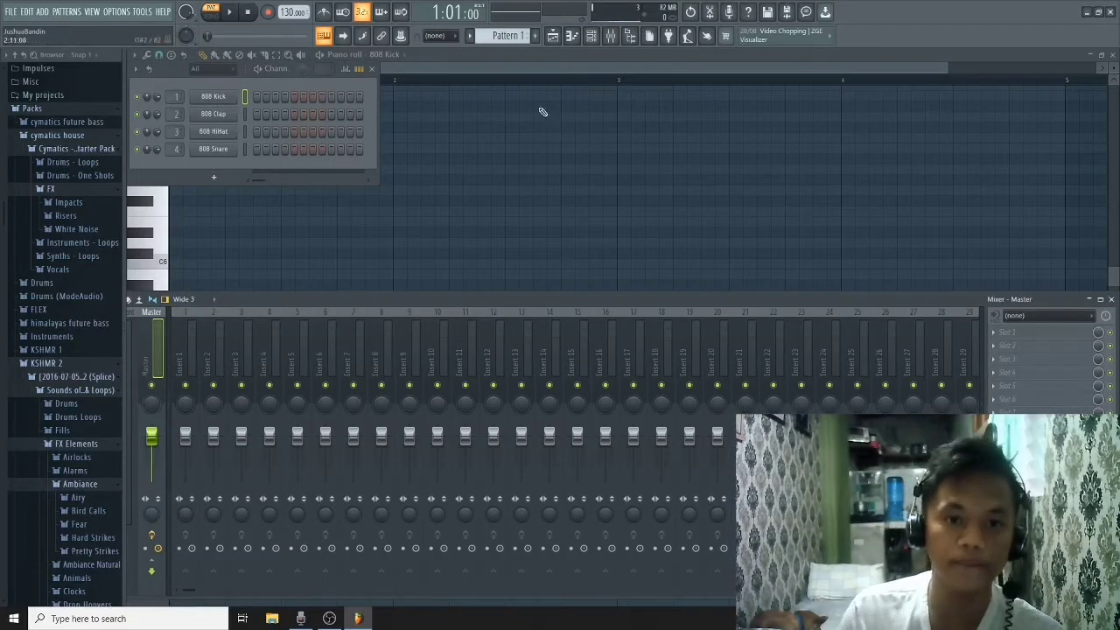
pyautogui.click(553, 37)
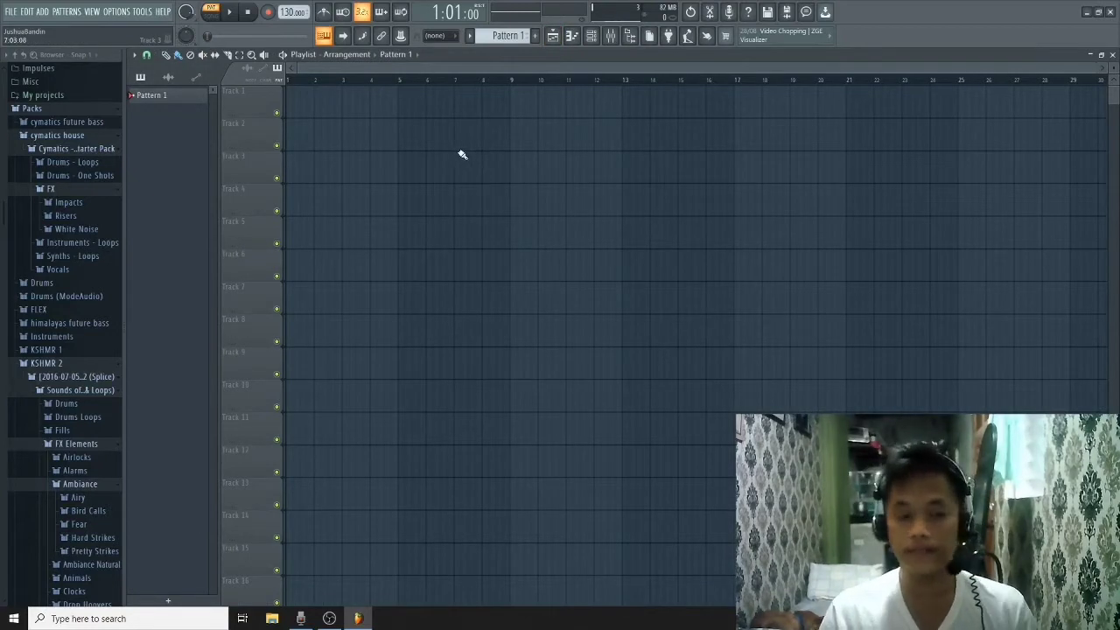
# Step: Switch playback to song mode with the playhead at the start of the playlist
pyautogui.click(302, 81)
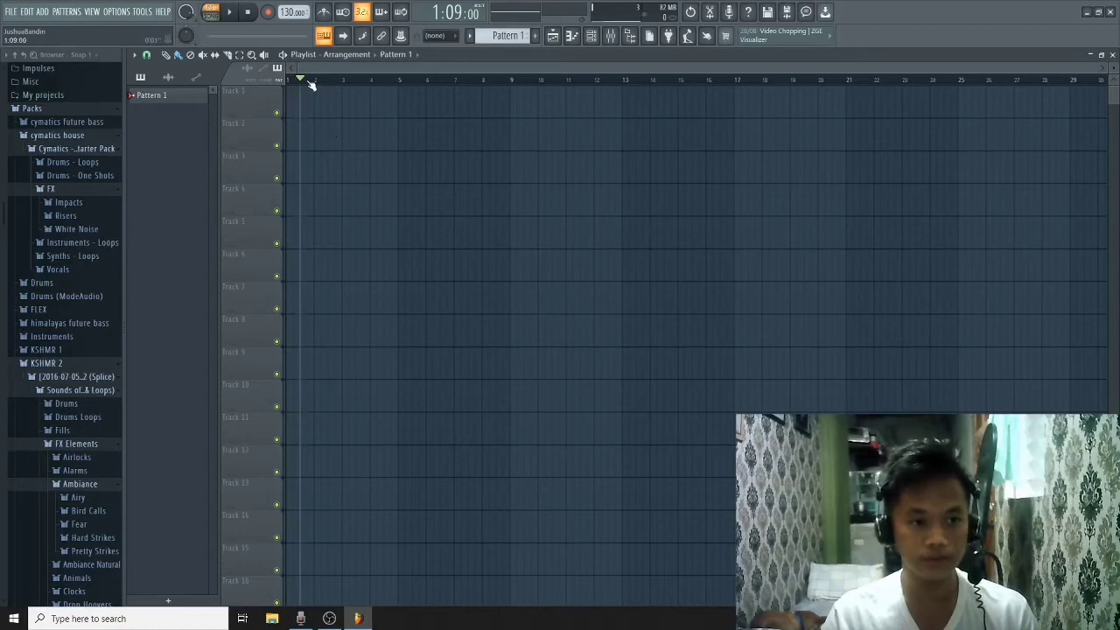
pyautogui.click(283, 83)
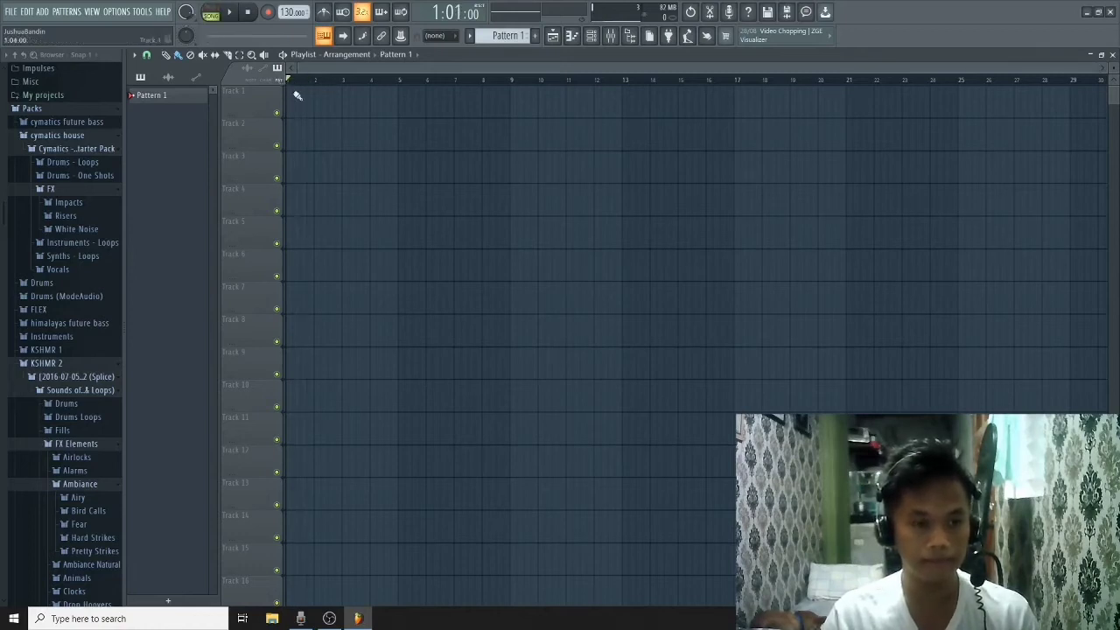
# Step: Place three Pattern 1 clips end to end on Track 2, filling bars 1 to 3
pyautogui.click(297, 138)
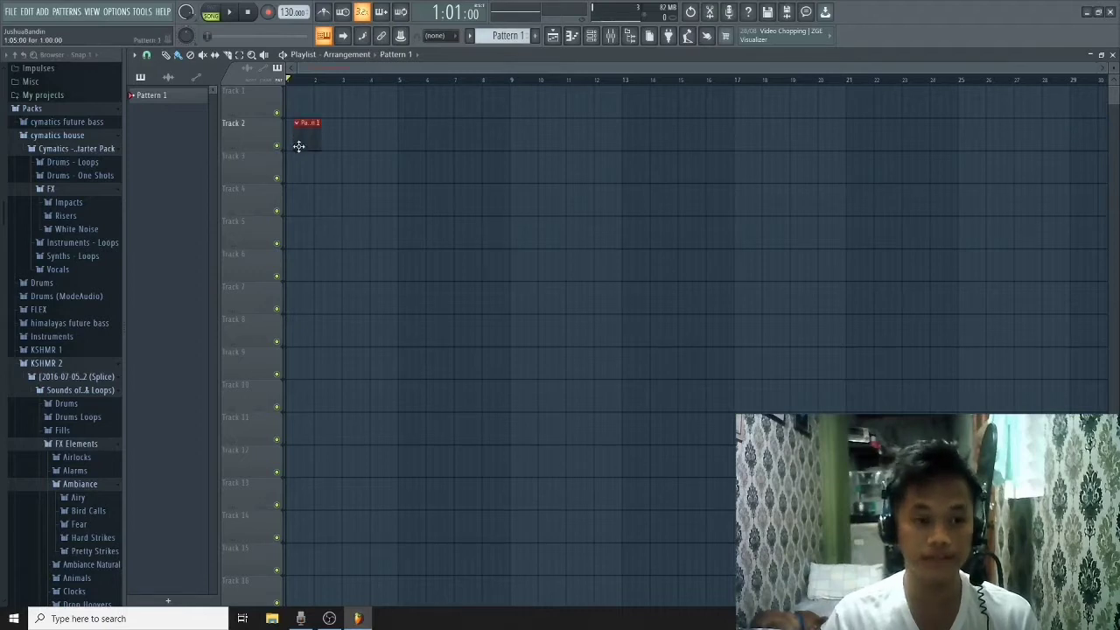
pyautogui.moveTo(308, 123)
pyautogui.mouseDown()
pyautogui.moveTo(412, 124)
pyautogui.moveTo(295, 122)
pyautogui.moveTo(320, 138)
pyautogui.mouseUp()
pyautogui.click(354, 131)
pyautogui.click(389, 131)
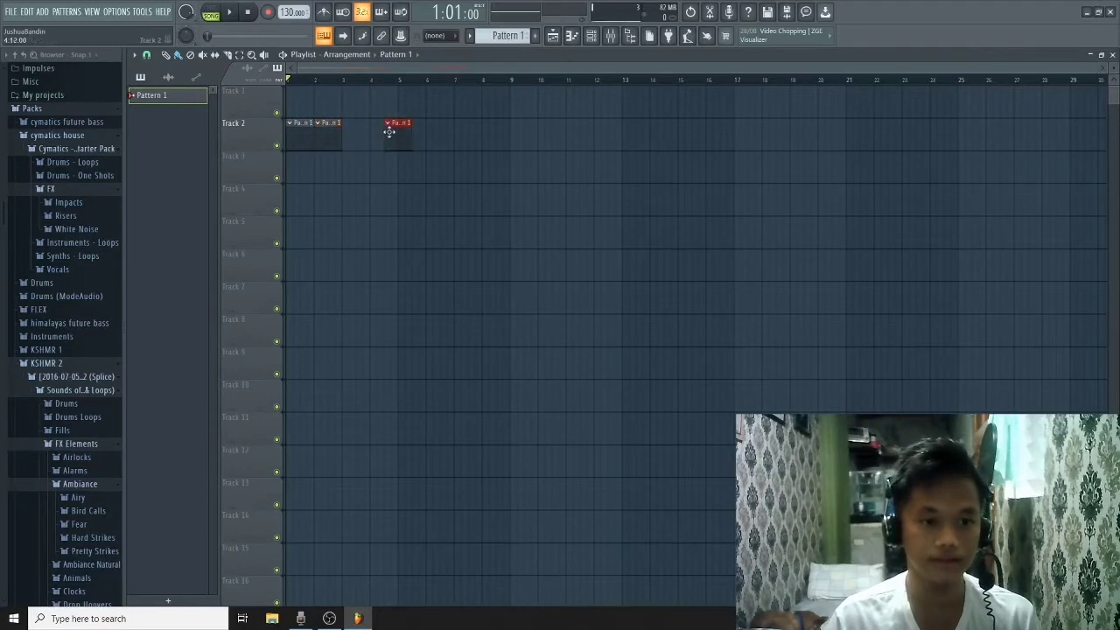
pyautogui.moveTo(389, 131); pyautogui.dragTo(340, 130)
pyautogui.scroll(2, 377, 157)
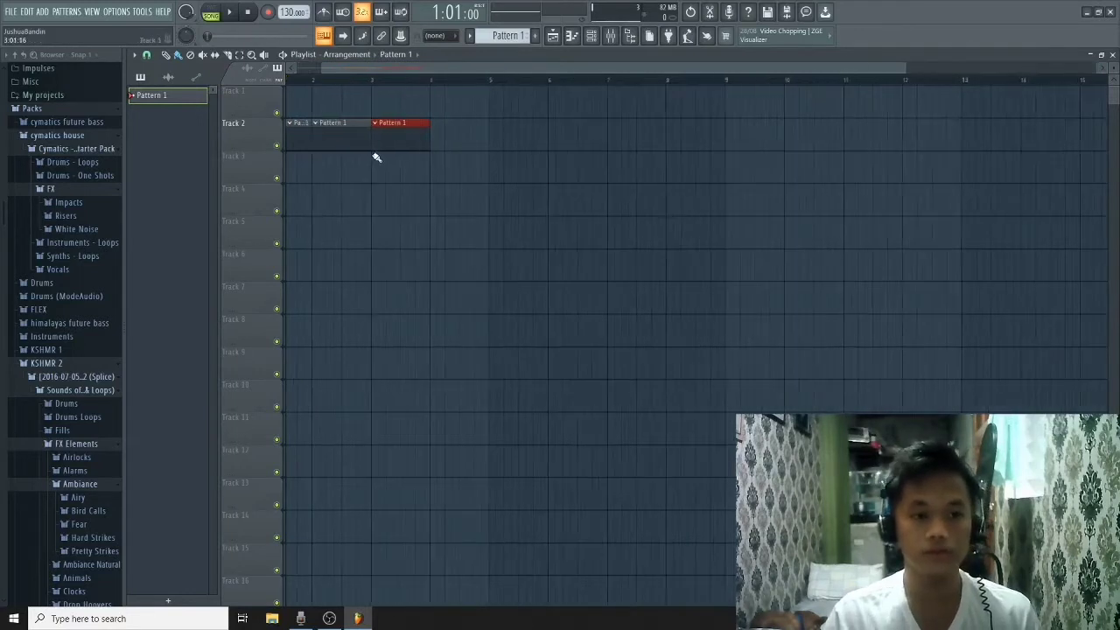
pyautogui.scroll(2, 375, 154)
pyautogui.moveTo(383, 70); pyautogui.dragTo(318, 68)
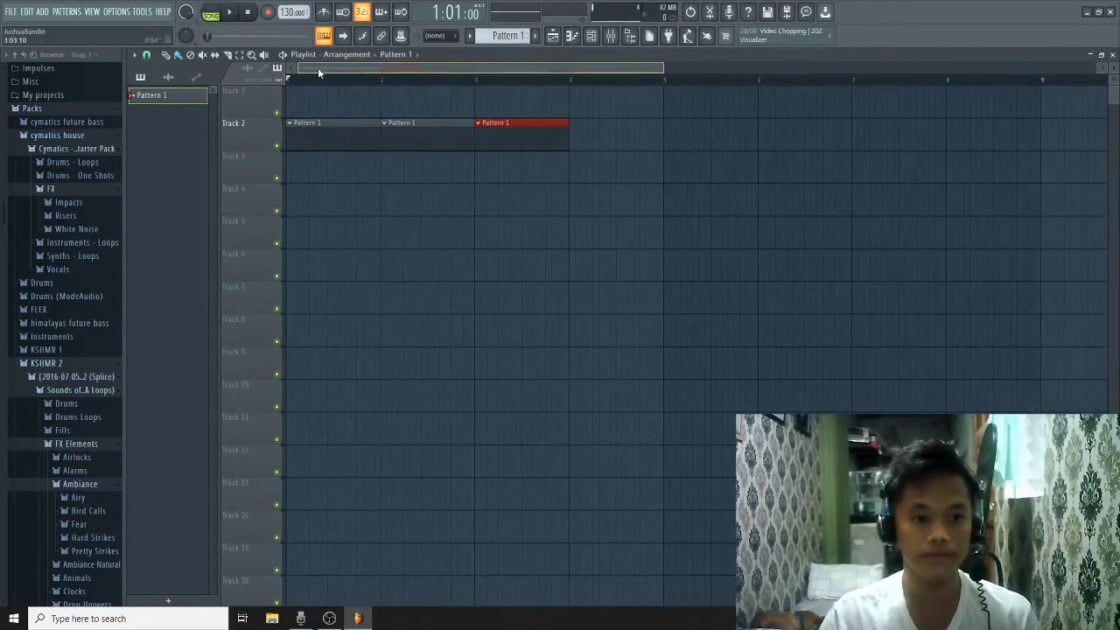
pyautogui.keyDown('ctrl'); pyautogui.click(352, 98); pyautogui.keyUp('ctrl')
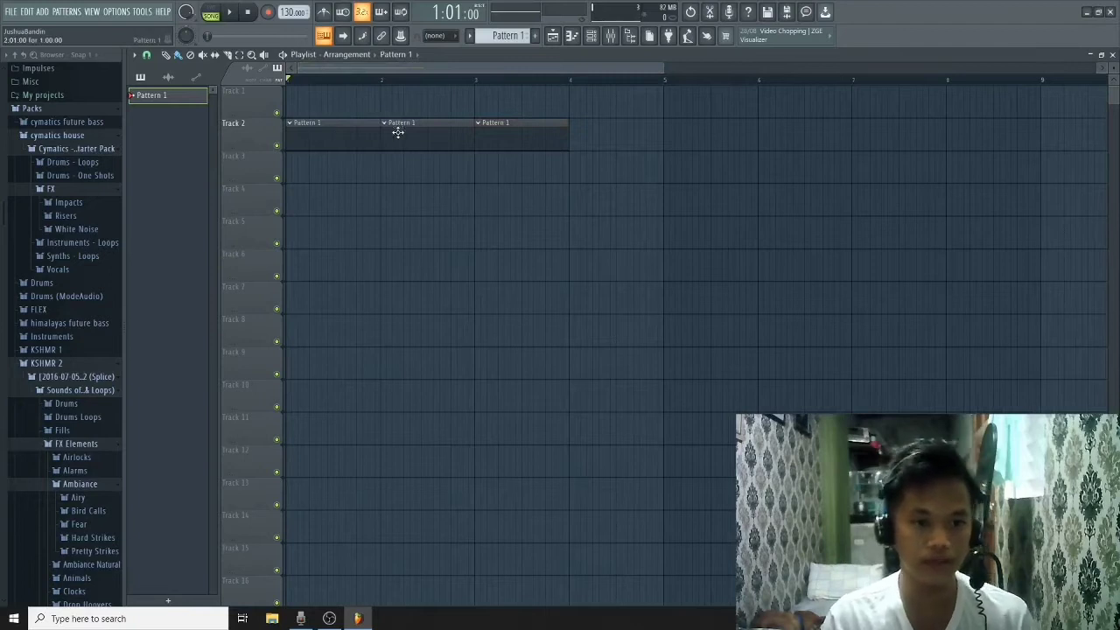
# Step: Move the playhead across the three Pattern 1 clips to bar 3 and return it to the start
pyautogui.press('space')
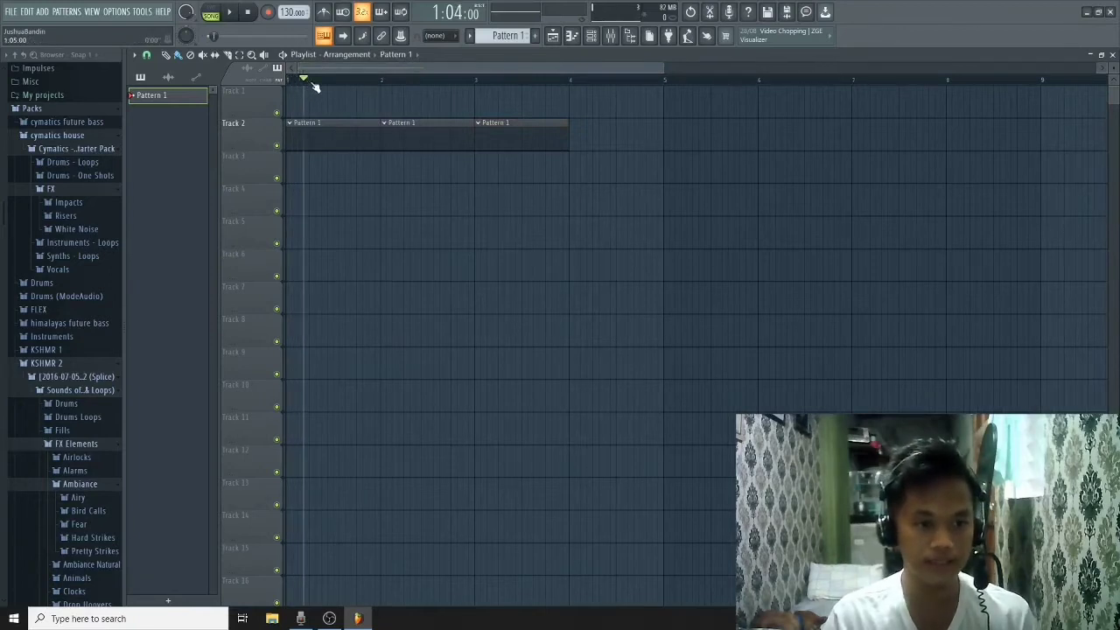
pyautogui.moveTo(312, 83); pyautogui.dragTo(564, 90)
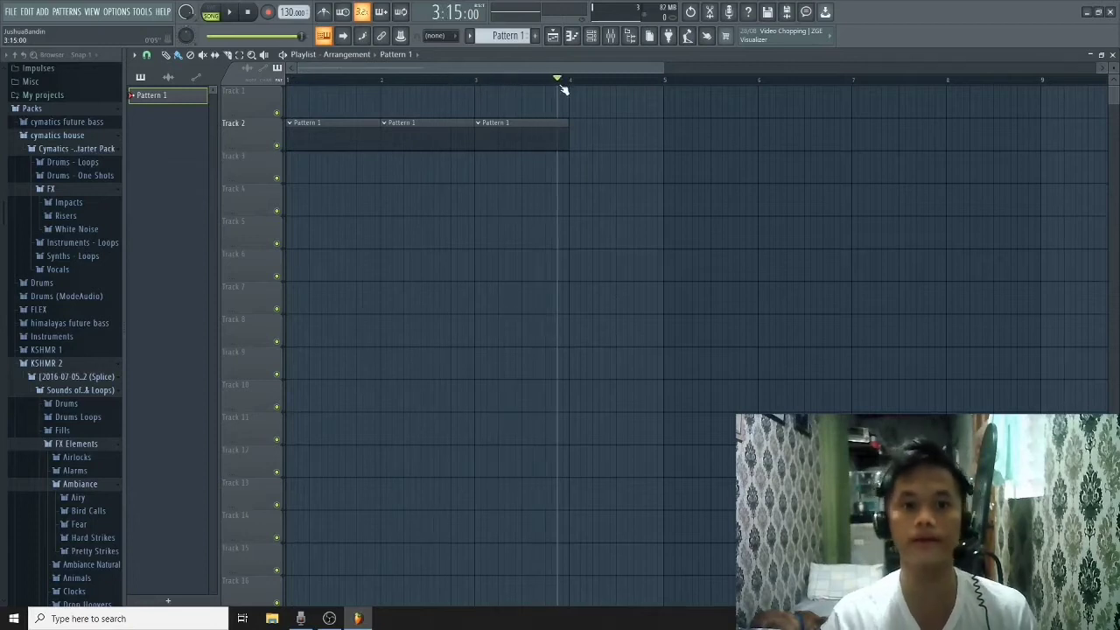
pyautogui.press('space')
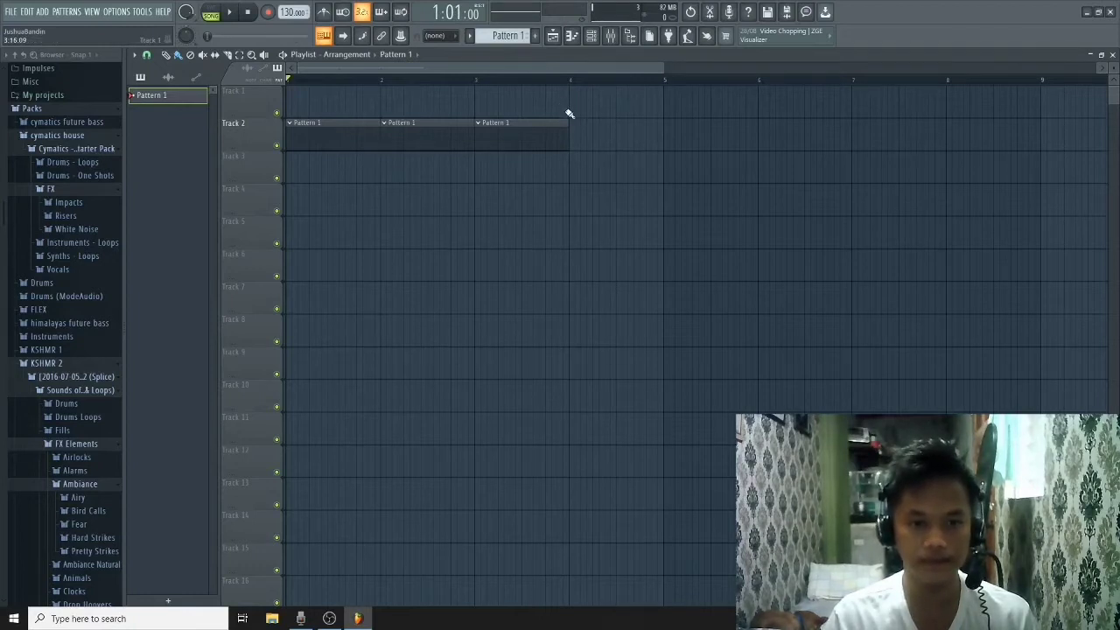
# Step: Delete all three Pattern 1 clips from Track 2
pyautogui.rightClick(528, 122)
pyautogui.rightClick(405, 122)
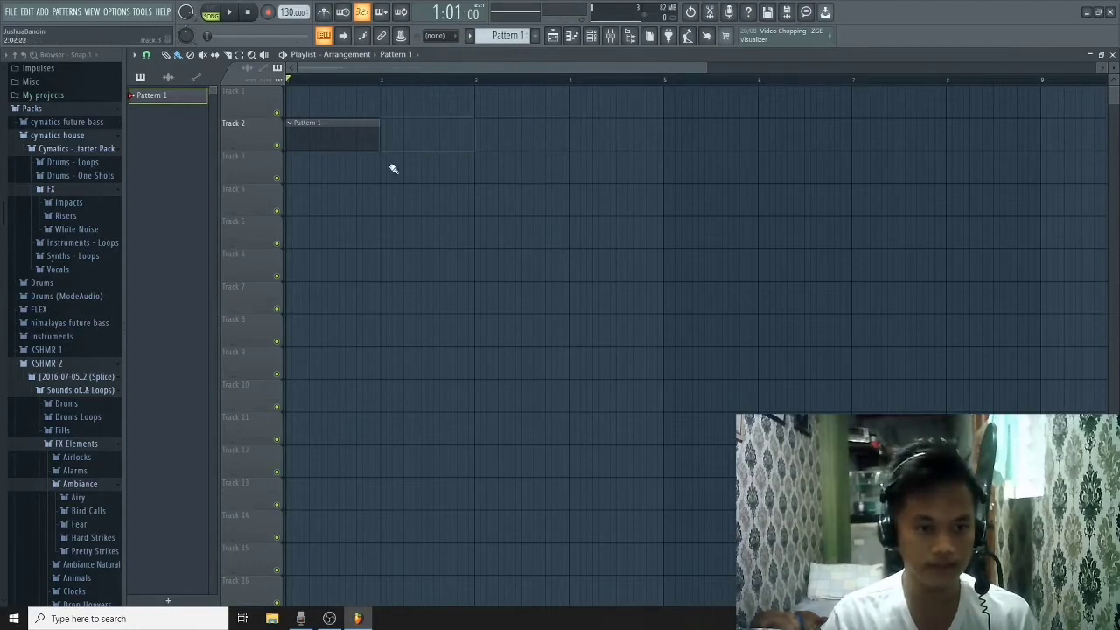
pyautogui.rightClick(335, 123)
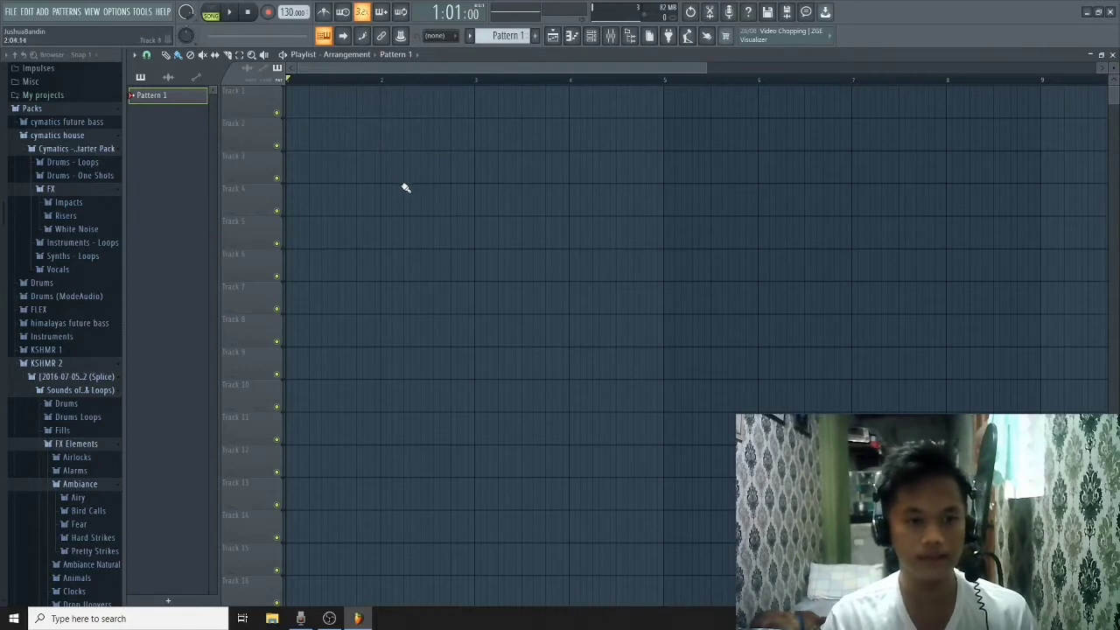
pyautogui.scroll(5, 357, 199)
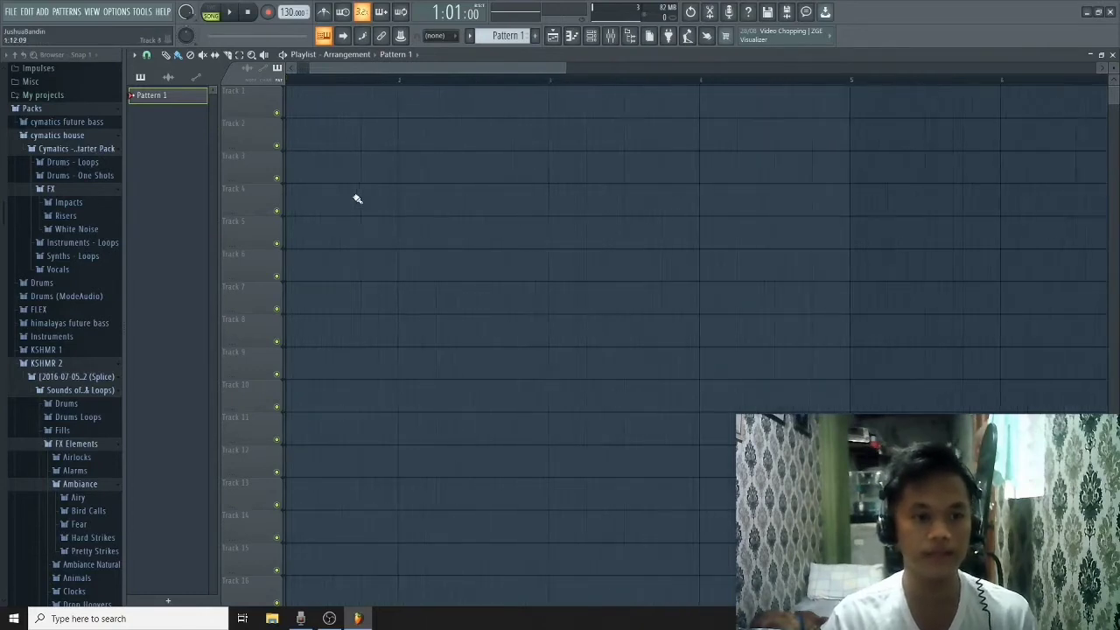
pyautogui.scroll(2, 361, 196)
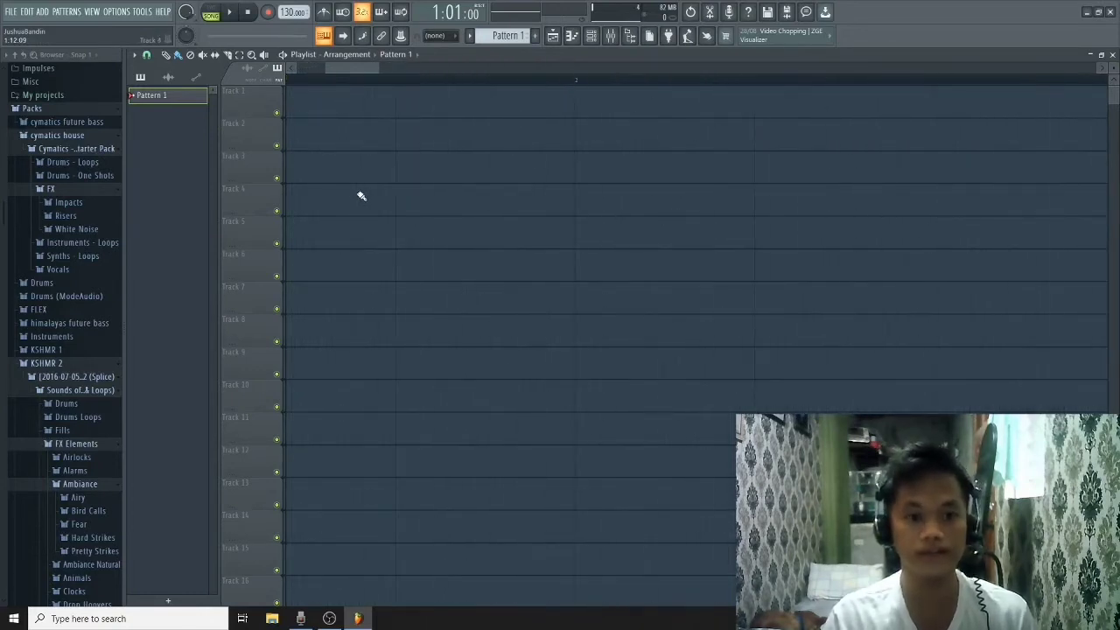
pyautogui.scroll(-2, 437, 194)
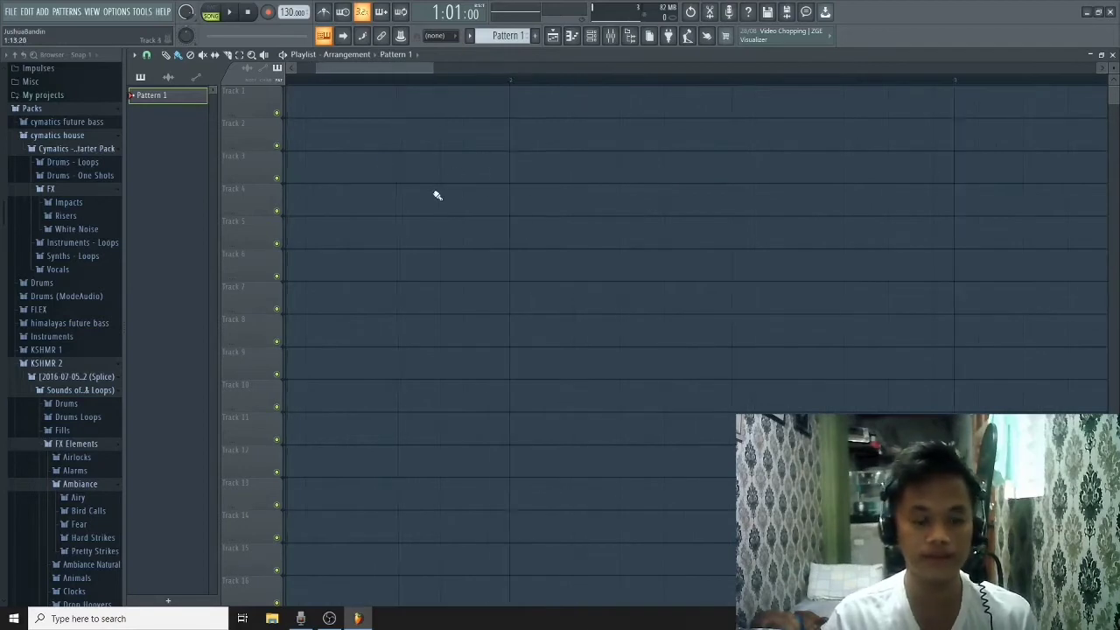
pyautogui.scroll(-4, 437, 195)
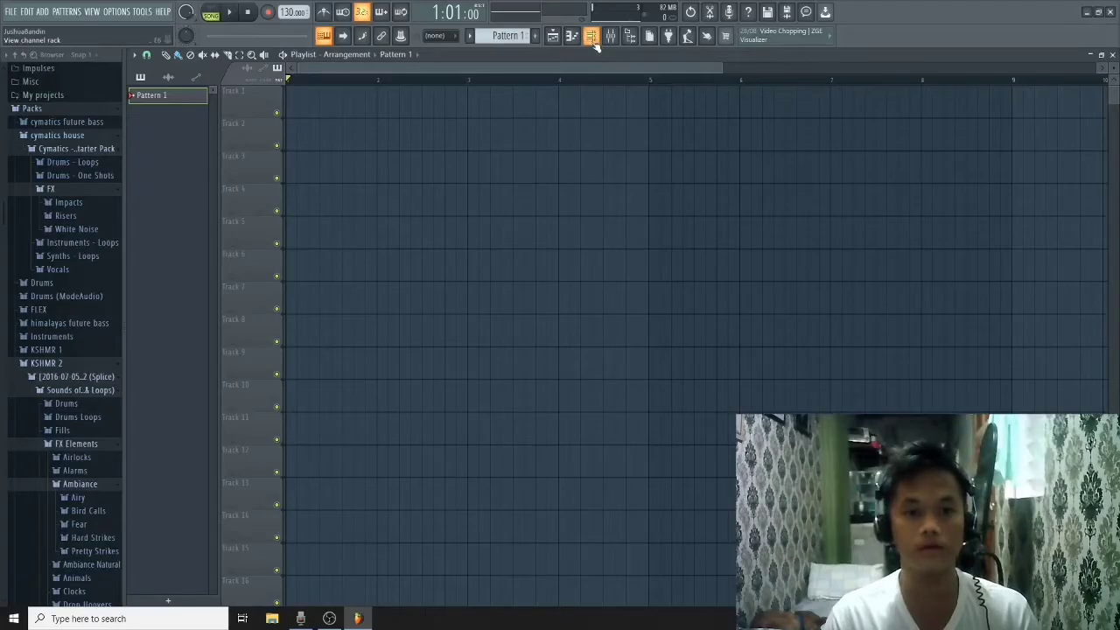
# Step: Add an FL Keys instrument channel to the channel rack
pyautogui.click(592, 40)
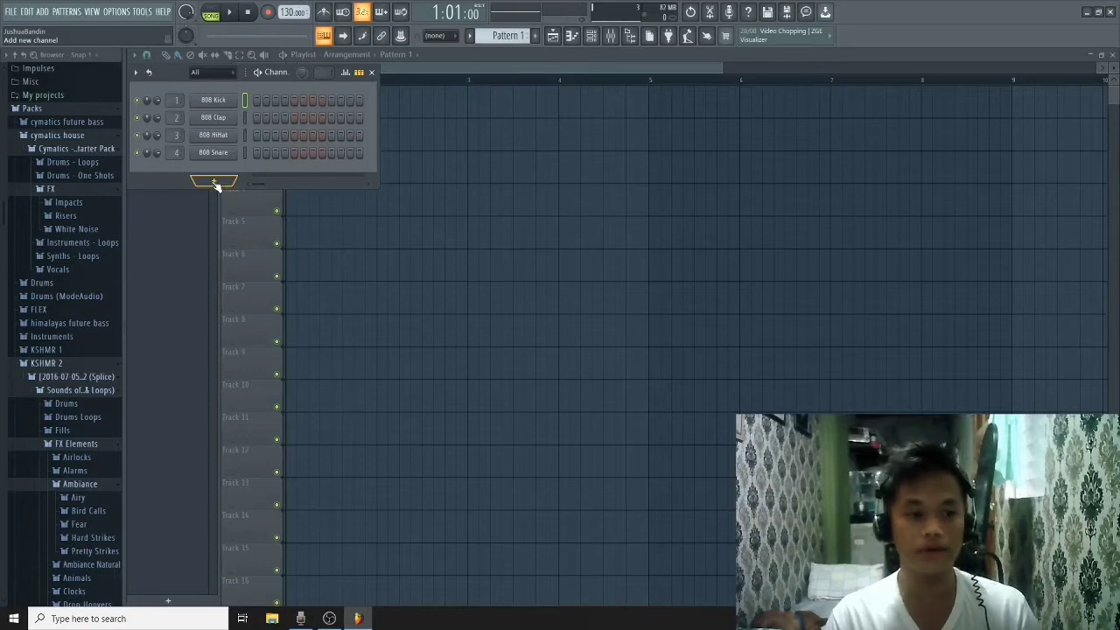
pyautogui.click(215, 183)
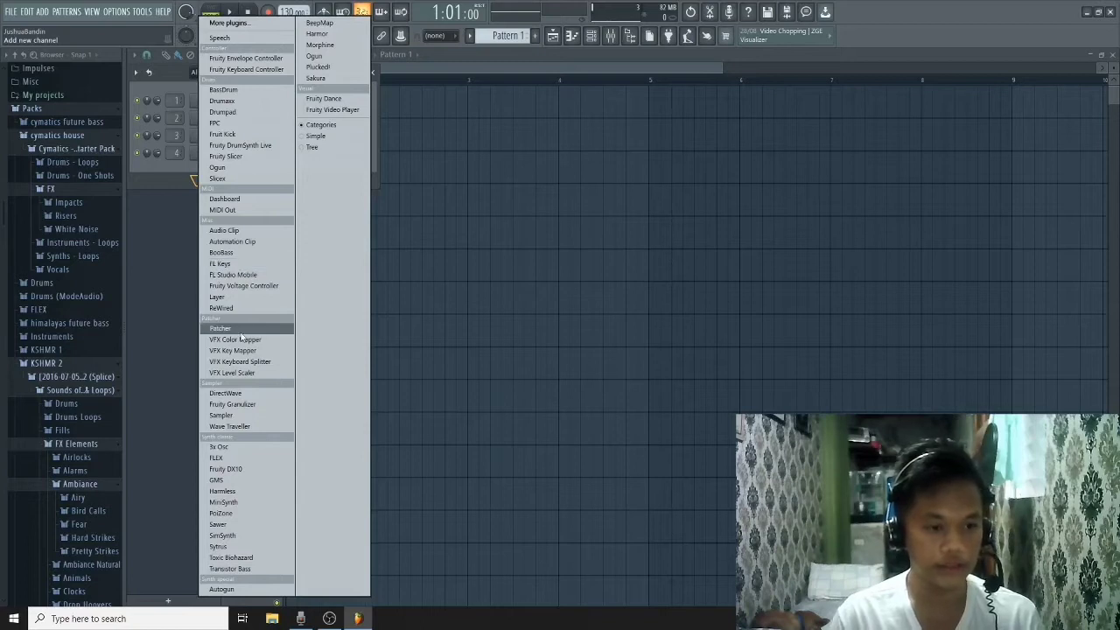
pyautogui.click(234, 264)
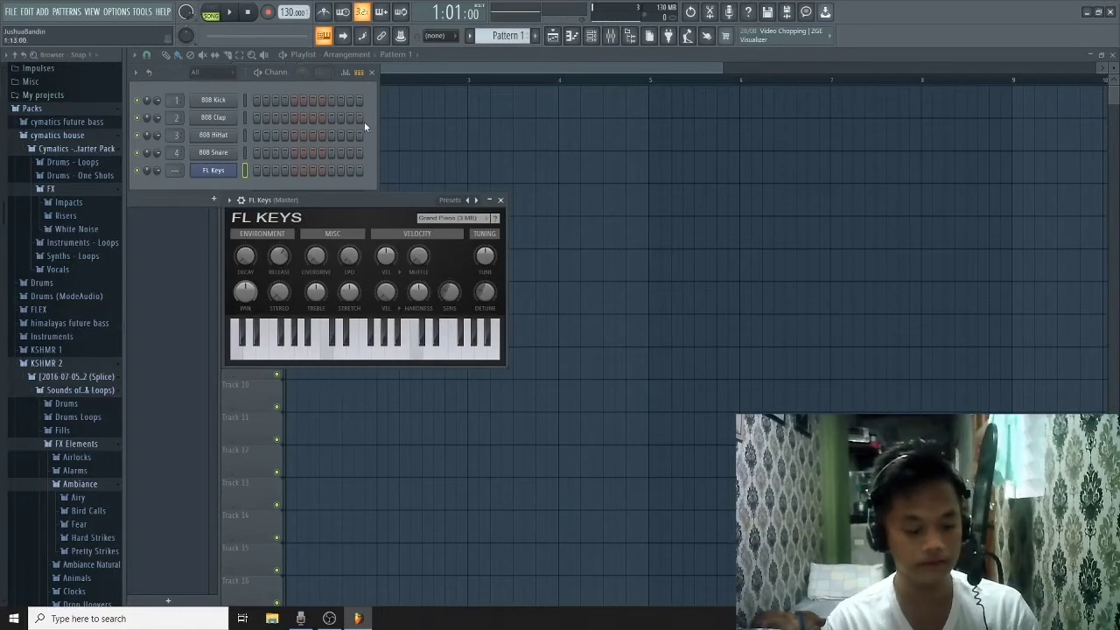
# Step: Audition FL Keys by playing a few chords, and move its window clear of the channel rack
pyautogui.press('q')
pyautogui.press('e')
pyautogui.press('t')
pyautogui.press('w')
pyautogui.press('r')
pyautogui.press('y')
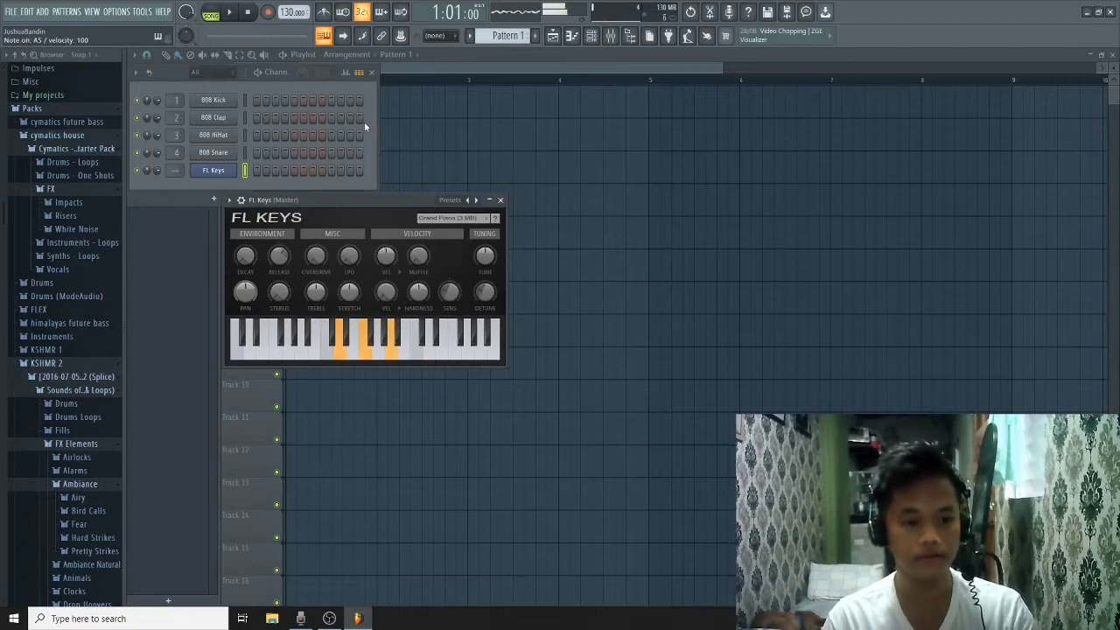
pyautogui.press('e')
pyautogui.press('t')
pyautogui.press('u')
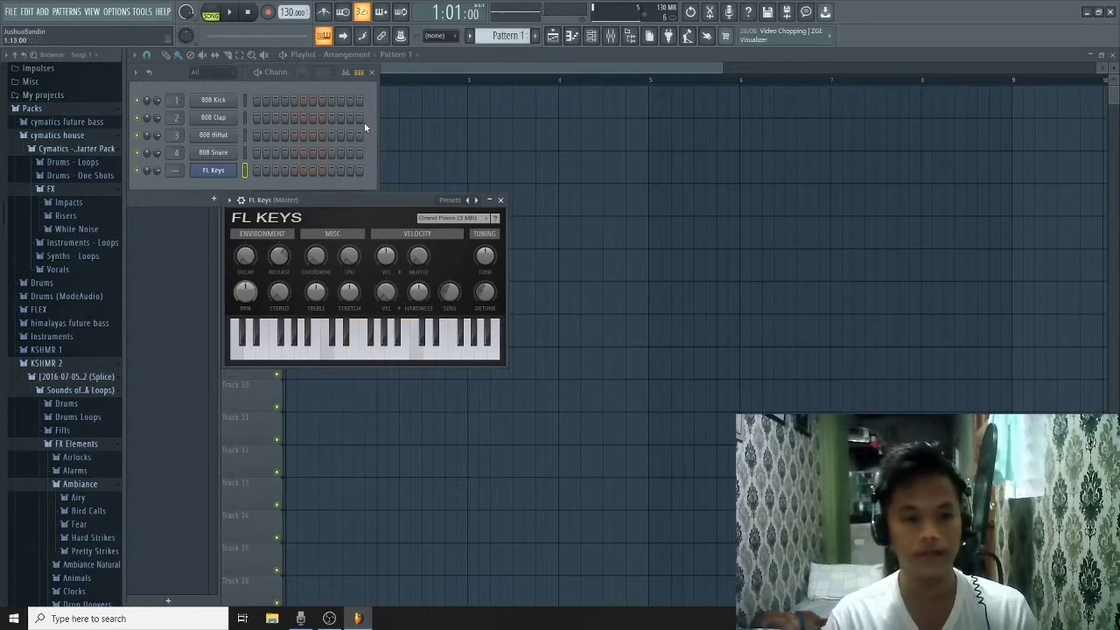
pyautogui.moveTo(385, 197); pyautogui.dragTo(635, 166)
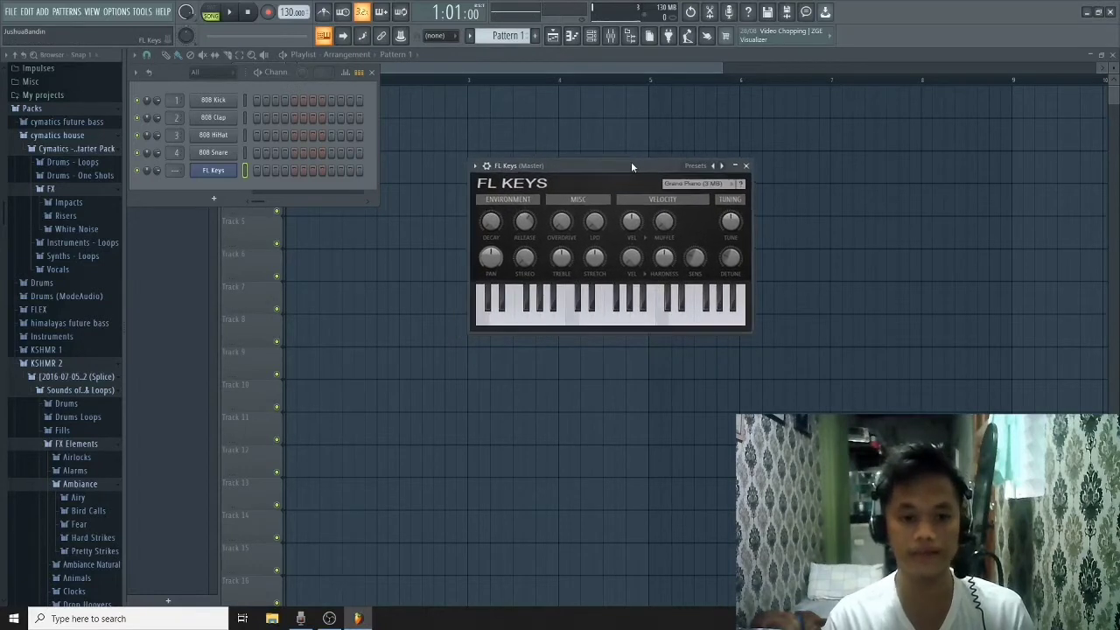
# Step: Reposition the FL Keys window and audition single notes across its on-screen keyboard
pyautogui.moveTo(631, 161); pyautogui.dragTo(591, 176)
pyautogui.click(590, 332)
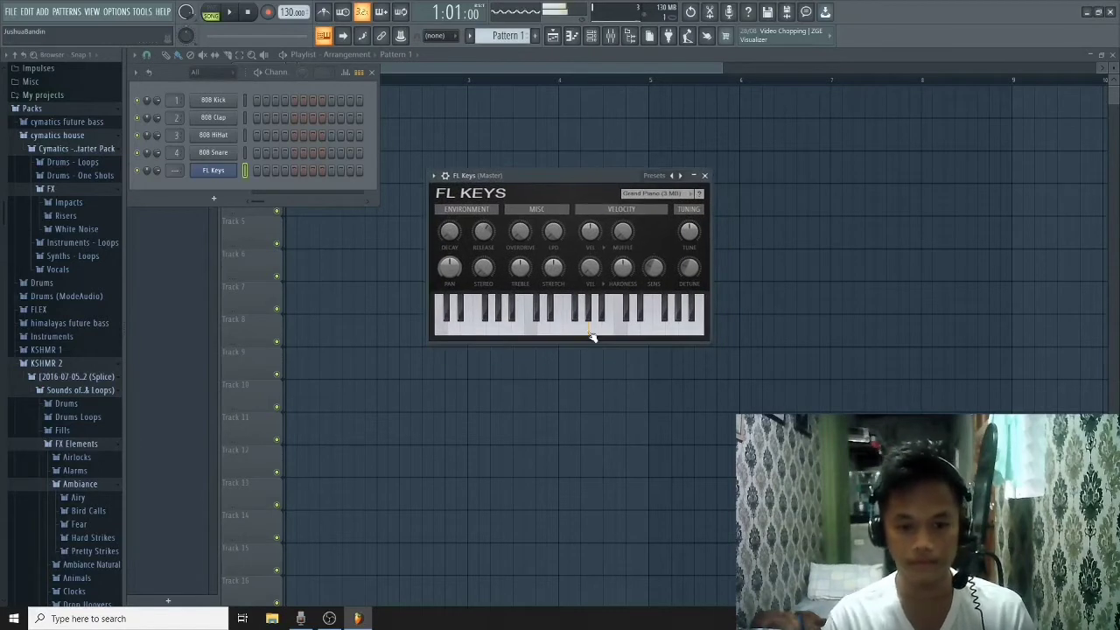
pyautogui.click(558, 325)
pyautogui.click(492, 333)
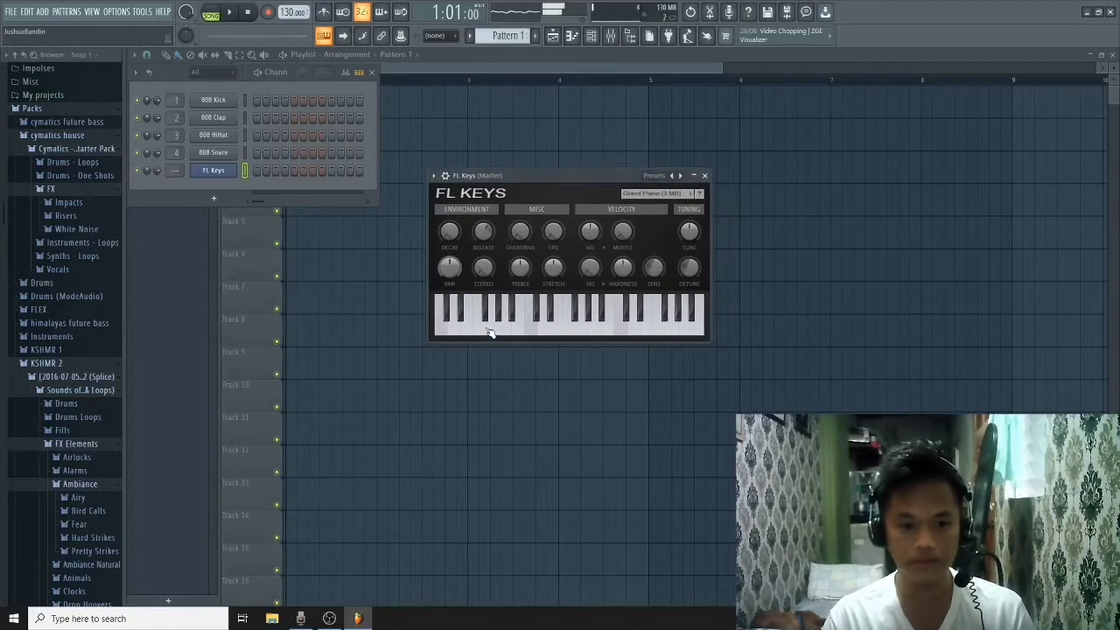
pyautogui.click(442, 325)
pyautogui.click(692, 333)
pyautogui.click(635, 328)
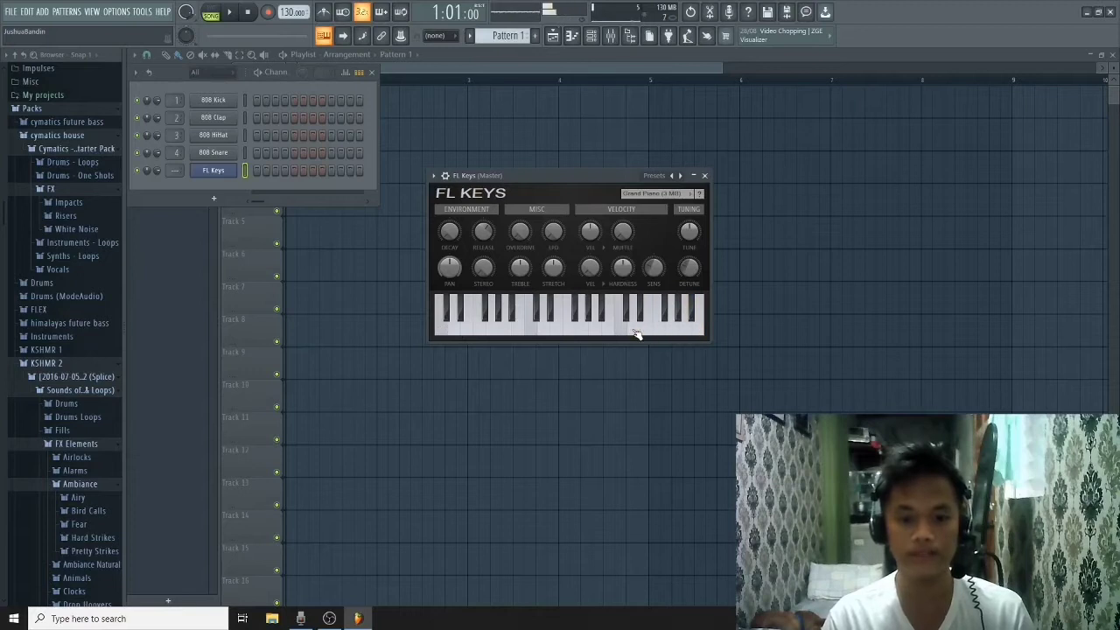
pyautogui.click(537, 333)
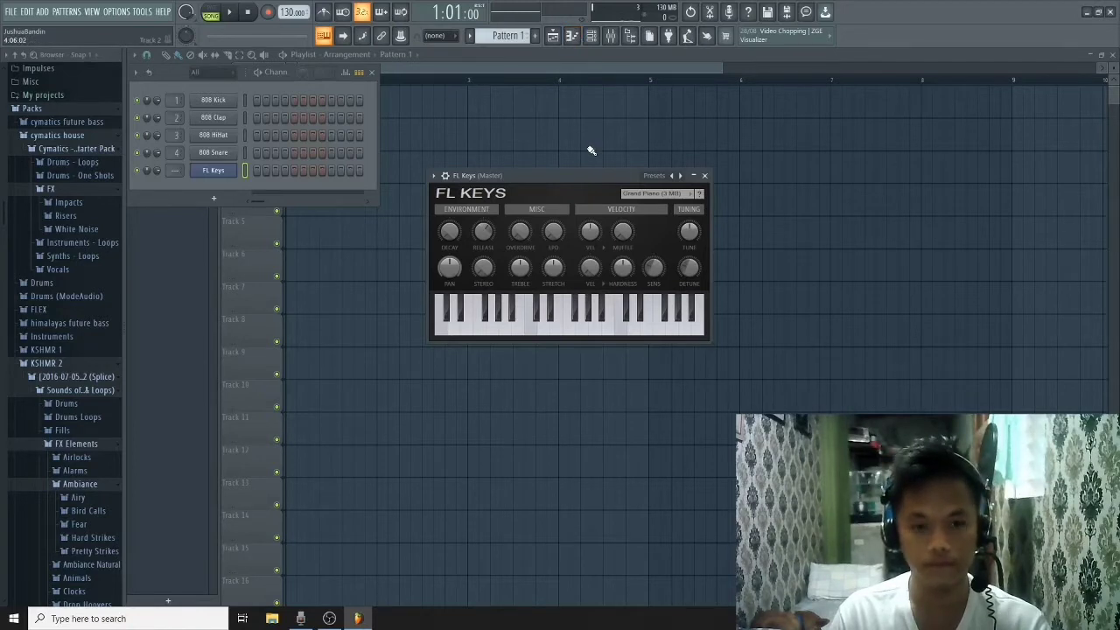
# Step: Show the FL Keys piano roll and draw a C6 note at the start of bar 1, shortened to one step
pyautogui.press('F7')
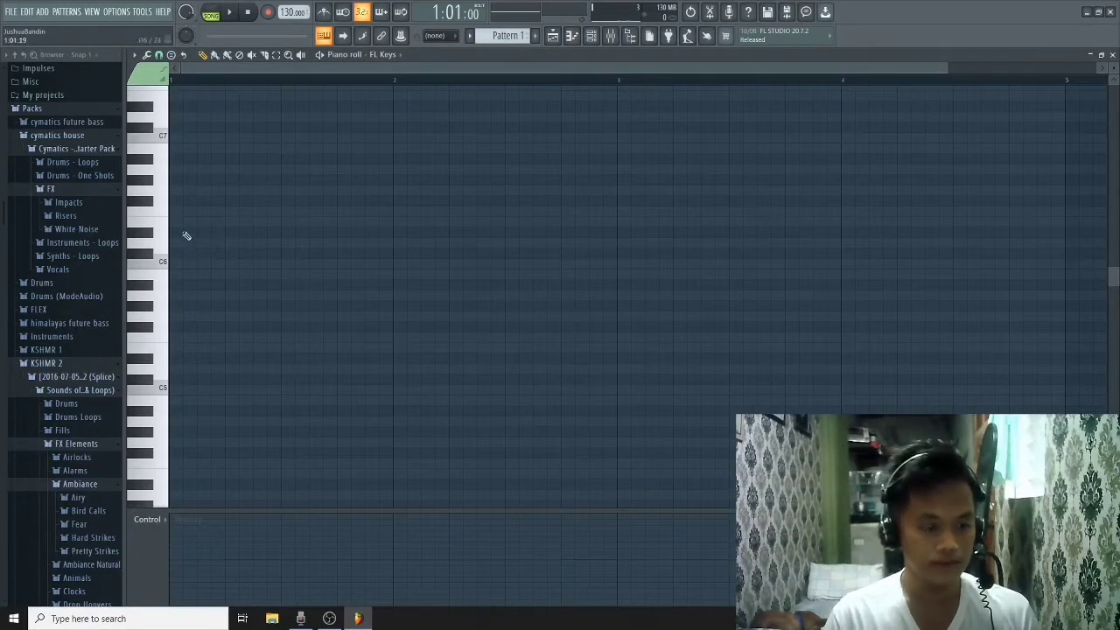
pyautogui.scroll(2, 204, 154)
pyautogui.scroll(-2, 204, 153)
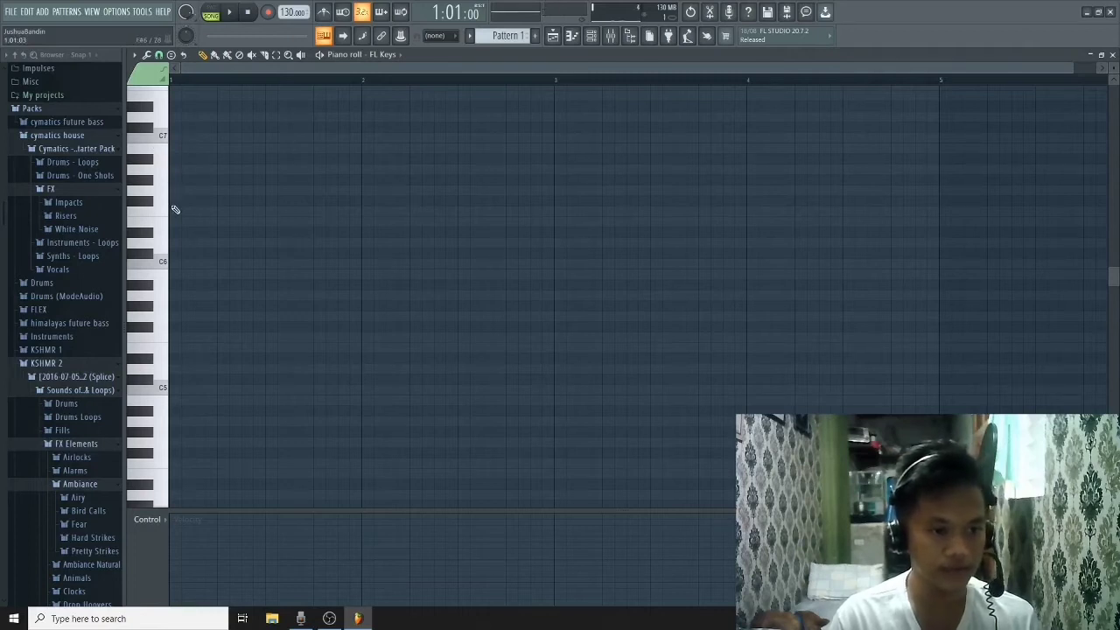
pyautogui.click(176, 265)
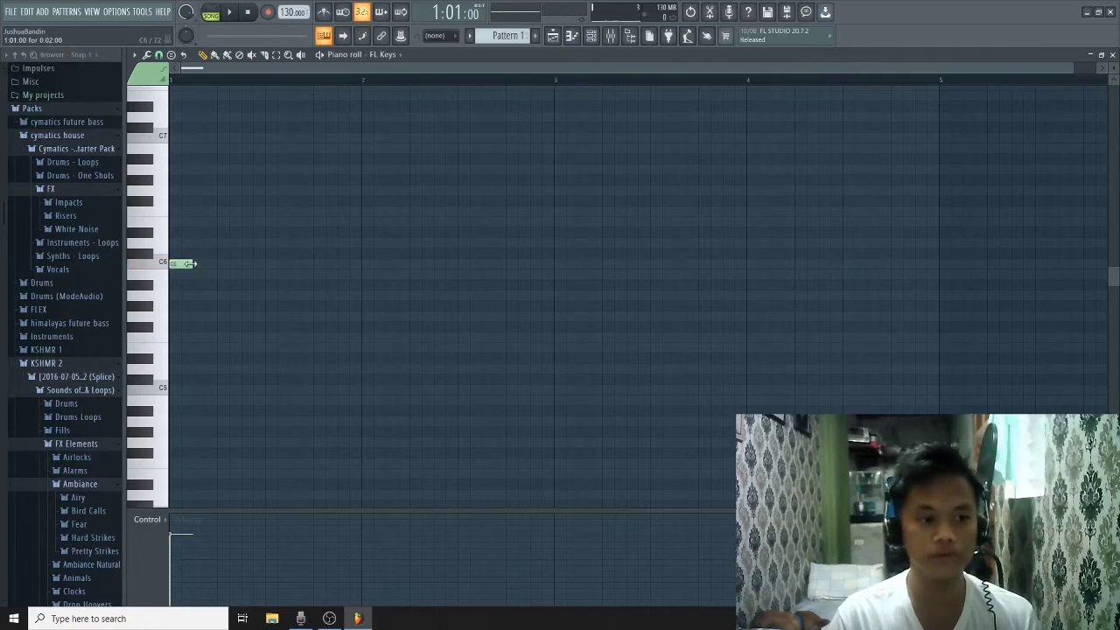
pyautogui.moveTo(190, 263); pyautogui.dragTo(177, 229)
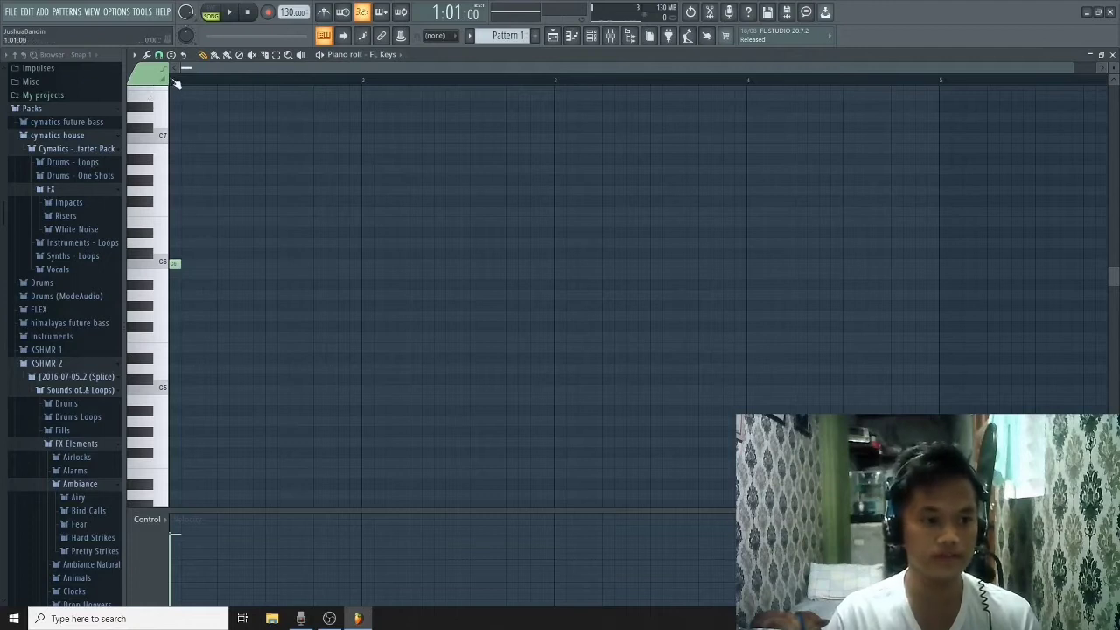
# Step: Switch playback to pattern mode, and add a one-step A#5 note after the C6 note and play the pattern
pyautogui.click(211, 9)
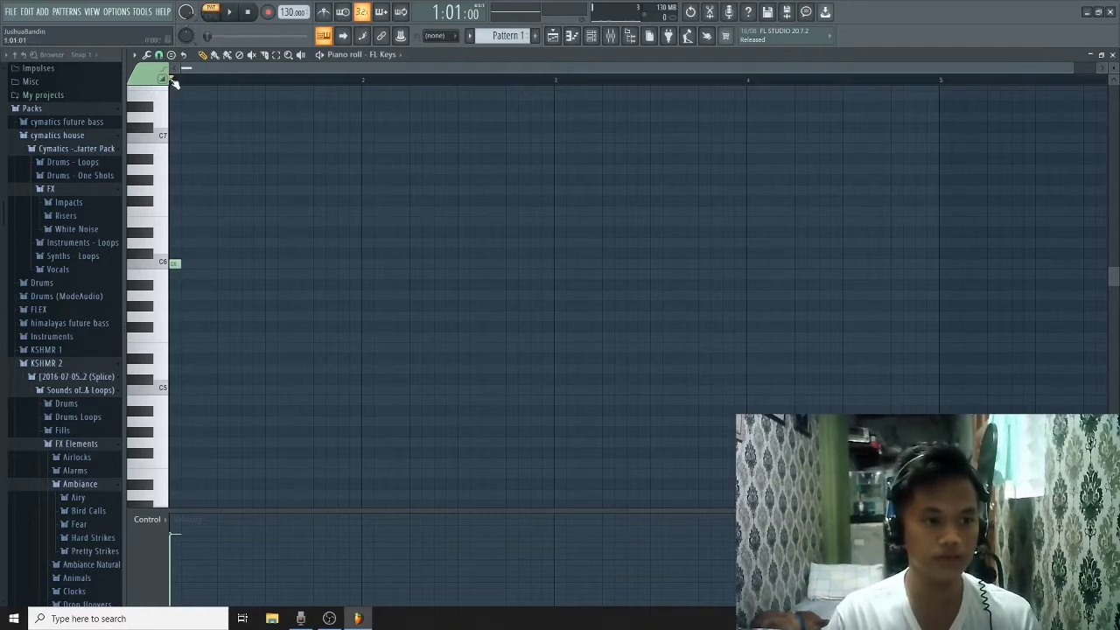
pyautogui.moveTo(175, 82)
pyautogui.mouseDown()
pyautogui.moveTo(193, 82)
pyautogui.moveTo(175, 83)
pyautogui.mouseUp()
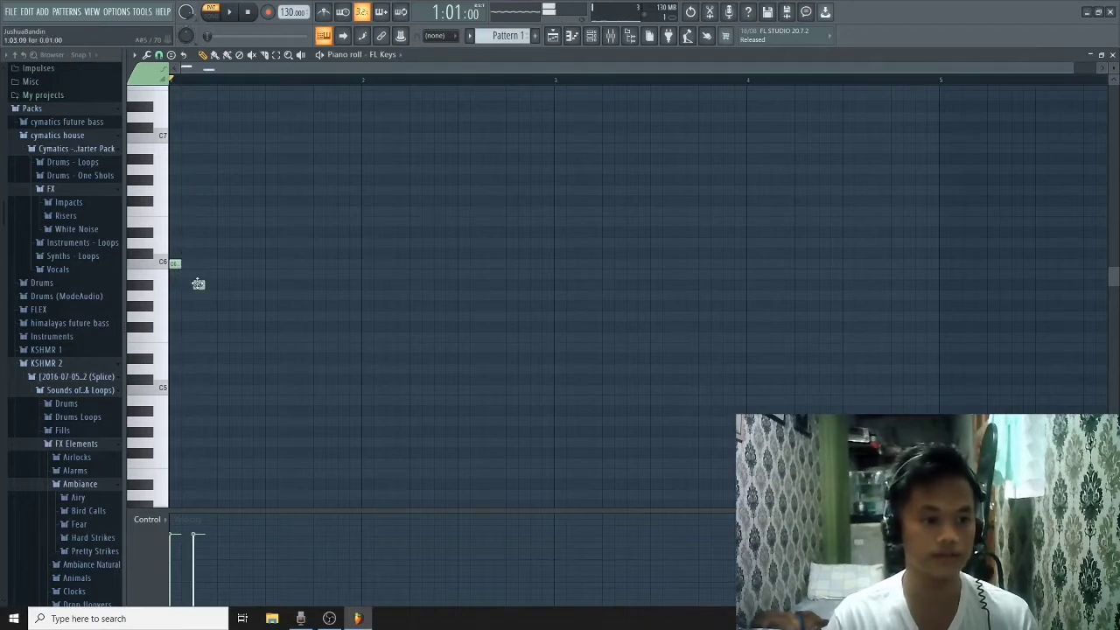
pyautogui.click(198, 284)
pyautogui.press('space')
pyautogui.press('space')
# Step: Add one-step C#6, A#5 and D#6 notes spaced across the rest of bar 1 and play the pattern briefly
pyautogui.click(247, 253)
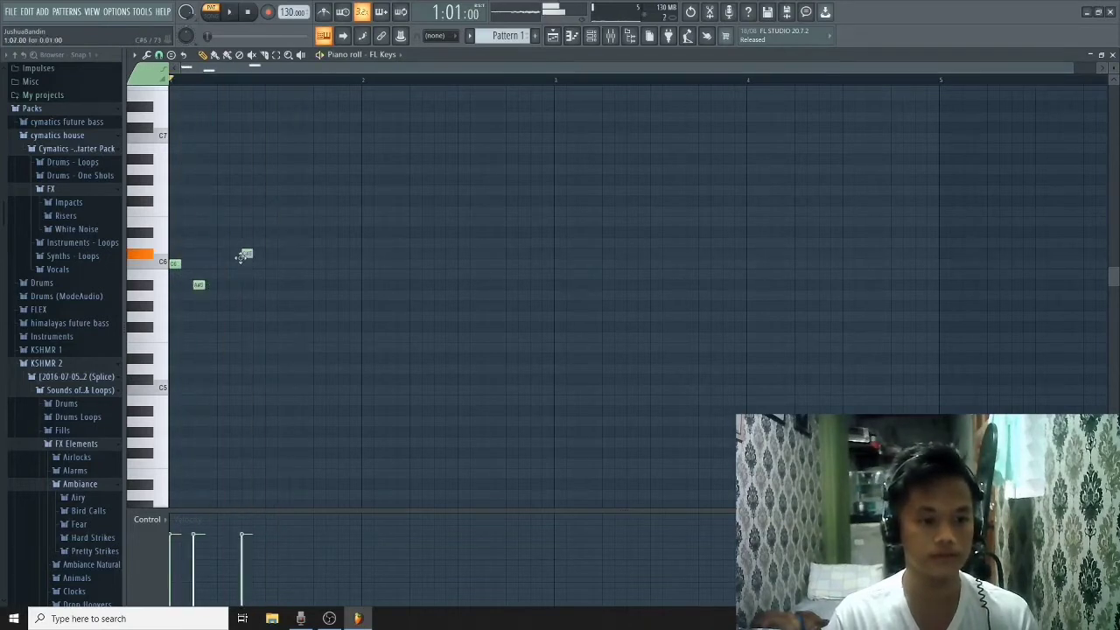
pyautogui.click(295, 285)
pyautogui.click(343, 232)
pyautogui.press('space')
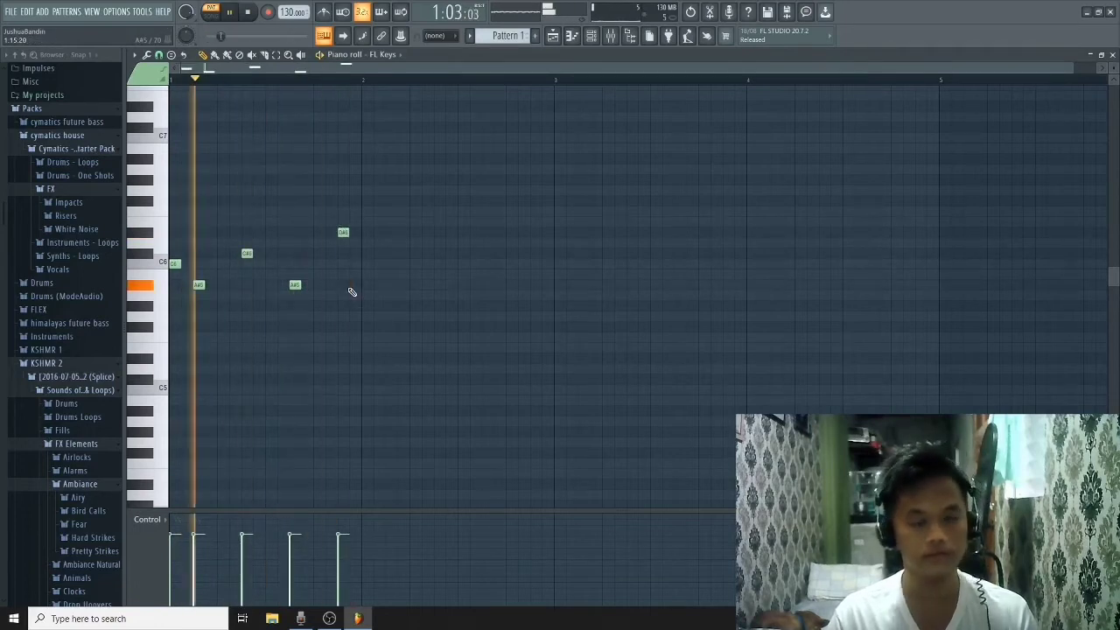
pyautogui.press('space')
# Step: Delete the four short notes that follow the C6 note in bar 1
pyautogui.rightClick(343, 232)
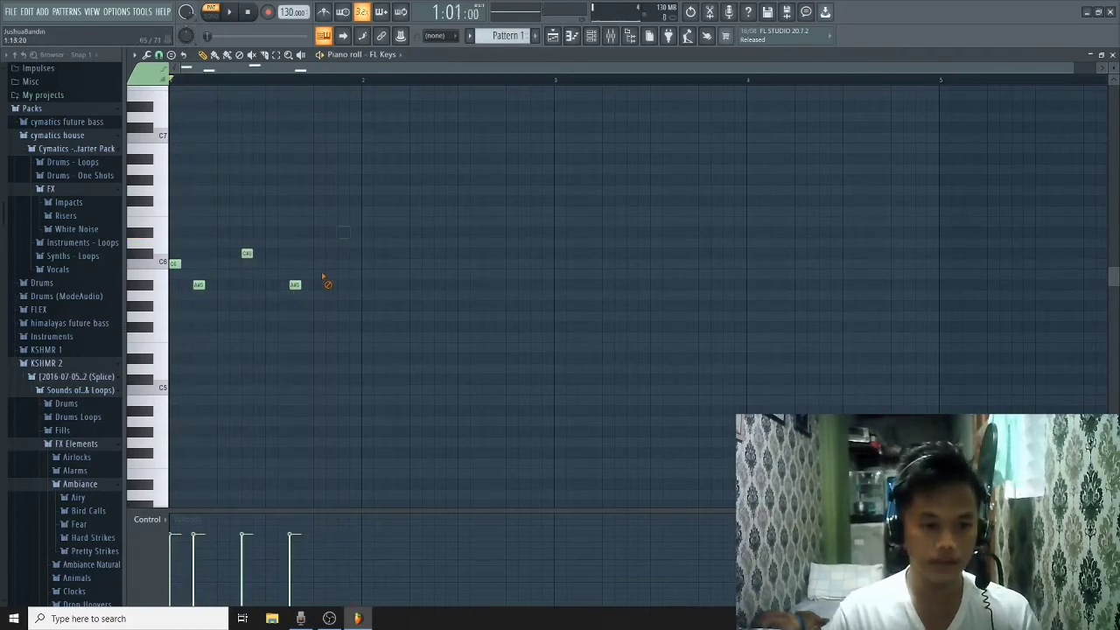
pyautogui.rightClick(295, 284)
pyautogui.rightClick(247, 253)
pyautogui.rightClick(198, 284)
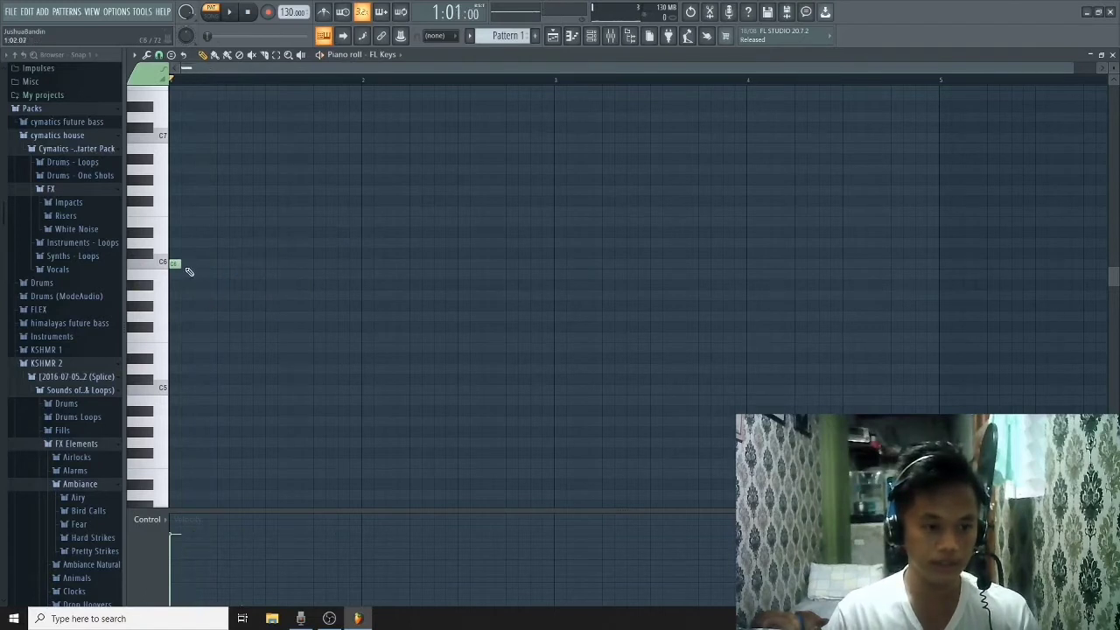
# Step: Stretch the C6 note to one full bar, add one-bar A5 and E6 notes in bars 2 and 3, and play the melody
pyautogui.moveTo(178, 263); pyautogui.dragTo(359, 264)
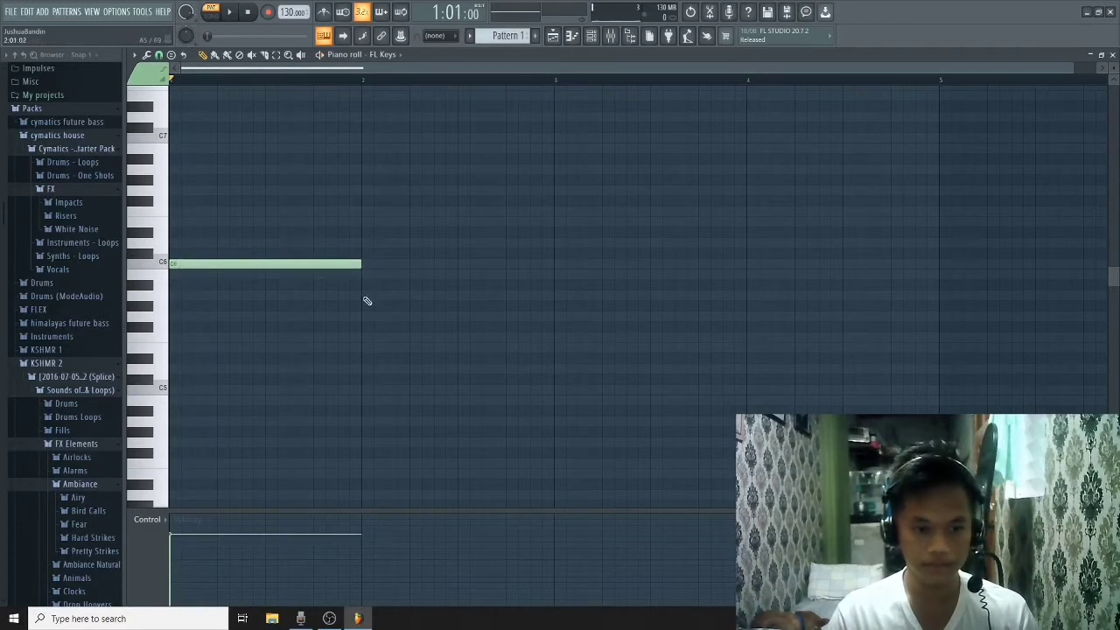
pyautogui.click(363, 297)
pyautogui.click(557, 221)
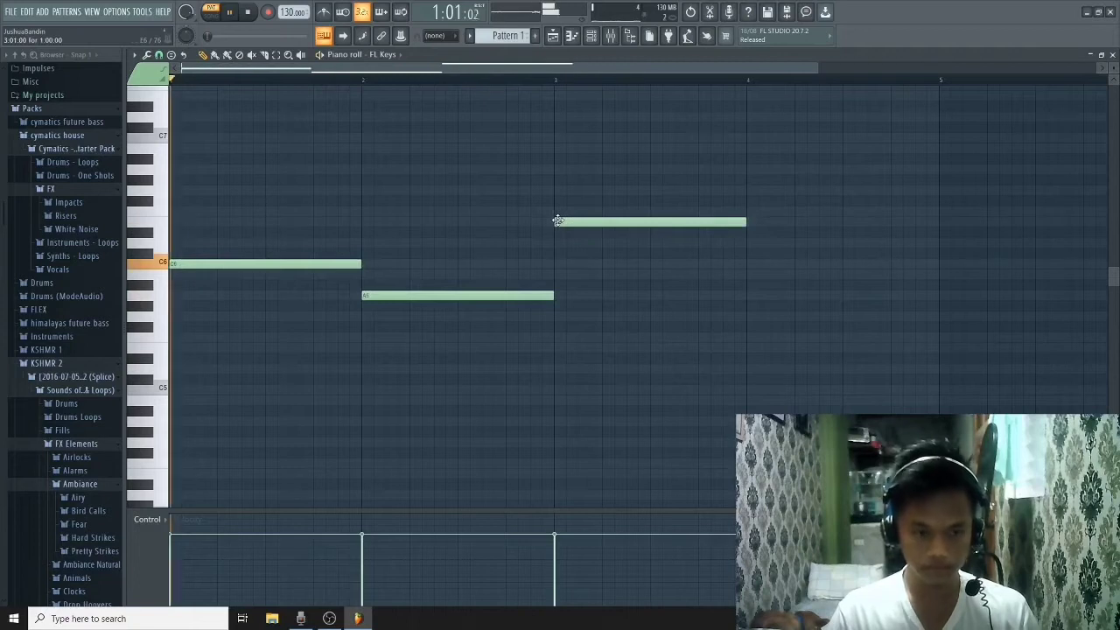
pyautogui.press('space')
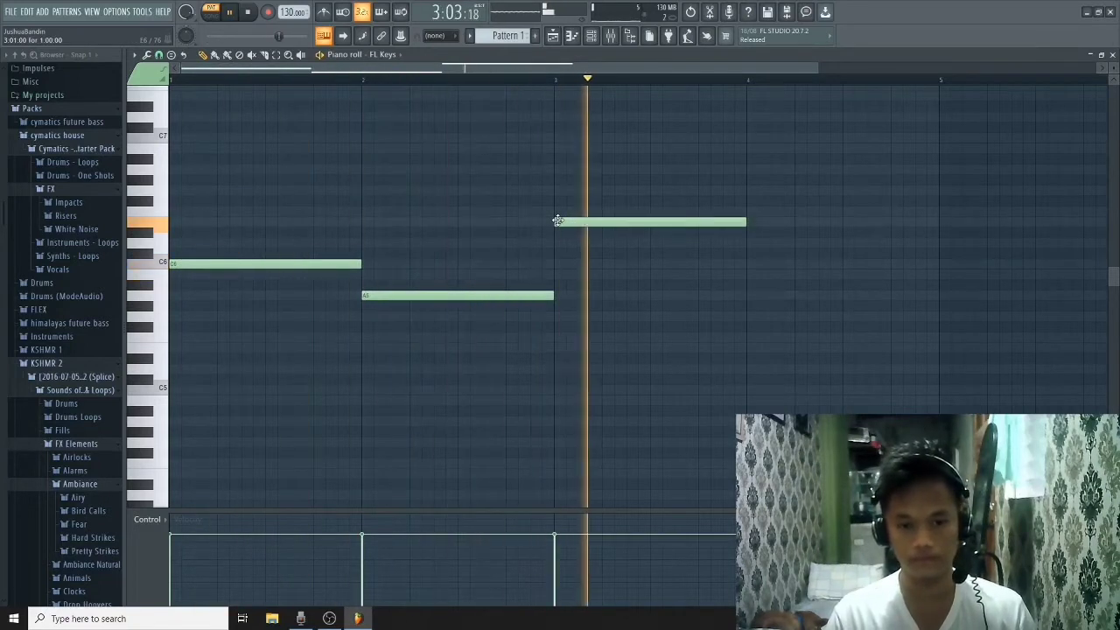
pyautogui.press('space')
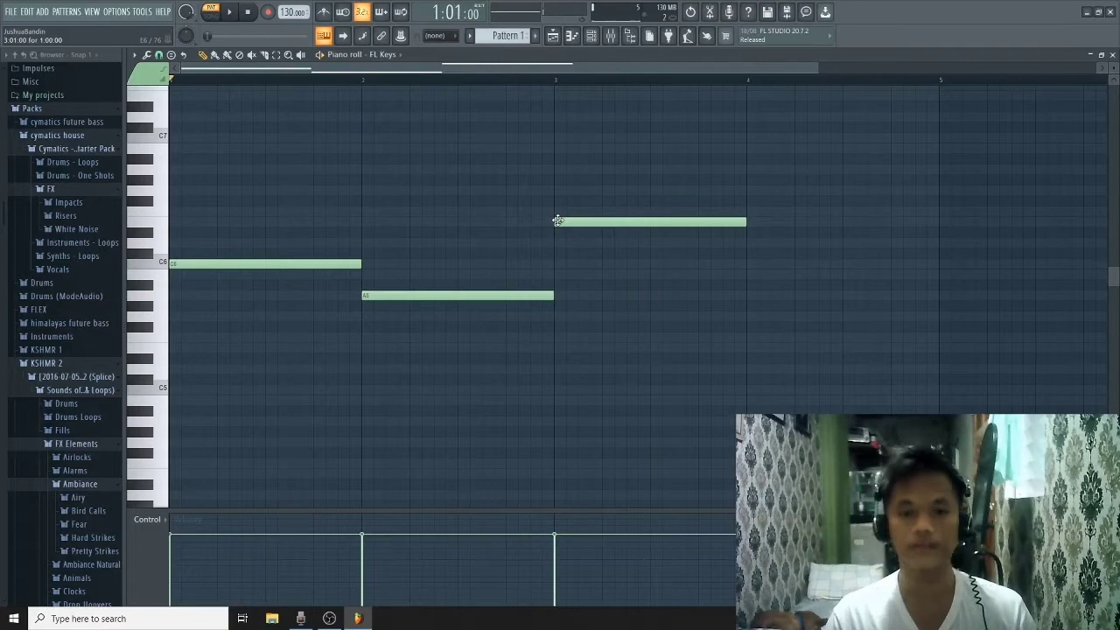
# Step: Clear the three one-bar notes, and add and remove a trial C6 note in bar 1
pyautogui.rightClick(657, 222)
pyautogui.rightClick(533, 296)
pyautogui.rightClick(251, 255)
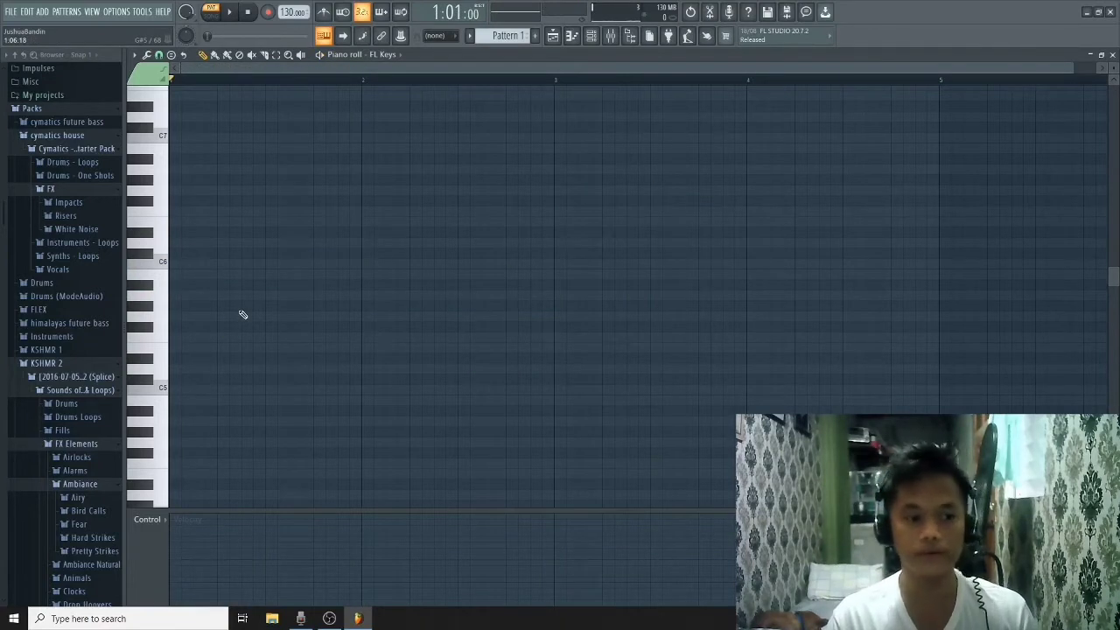
pyautogui.click(178, 261)
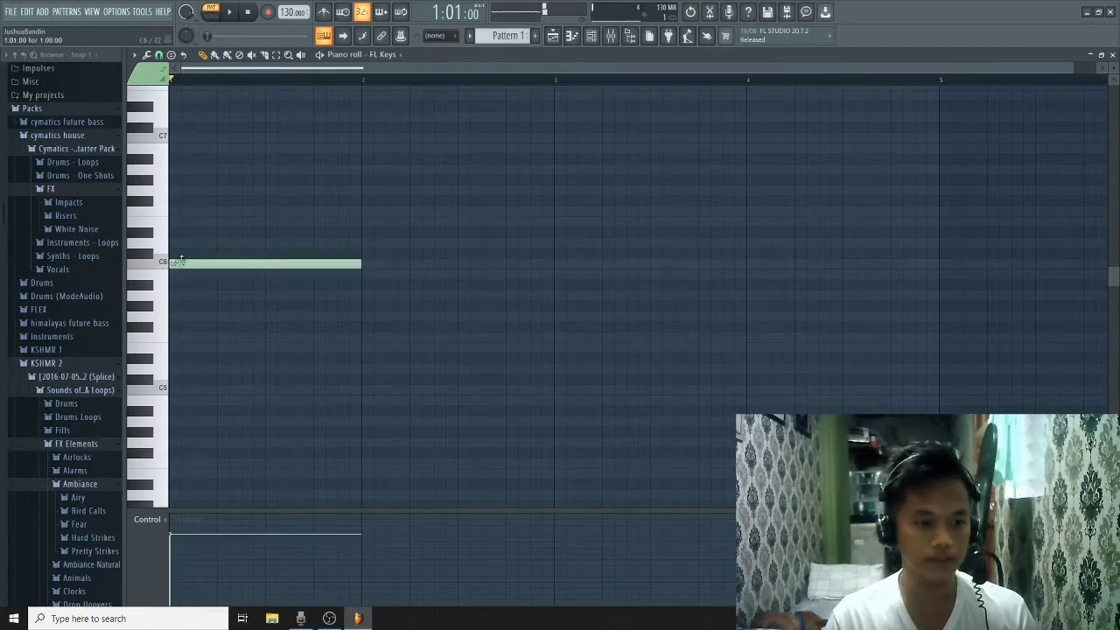
pyautogui.rightClick(195, 264)
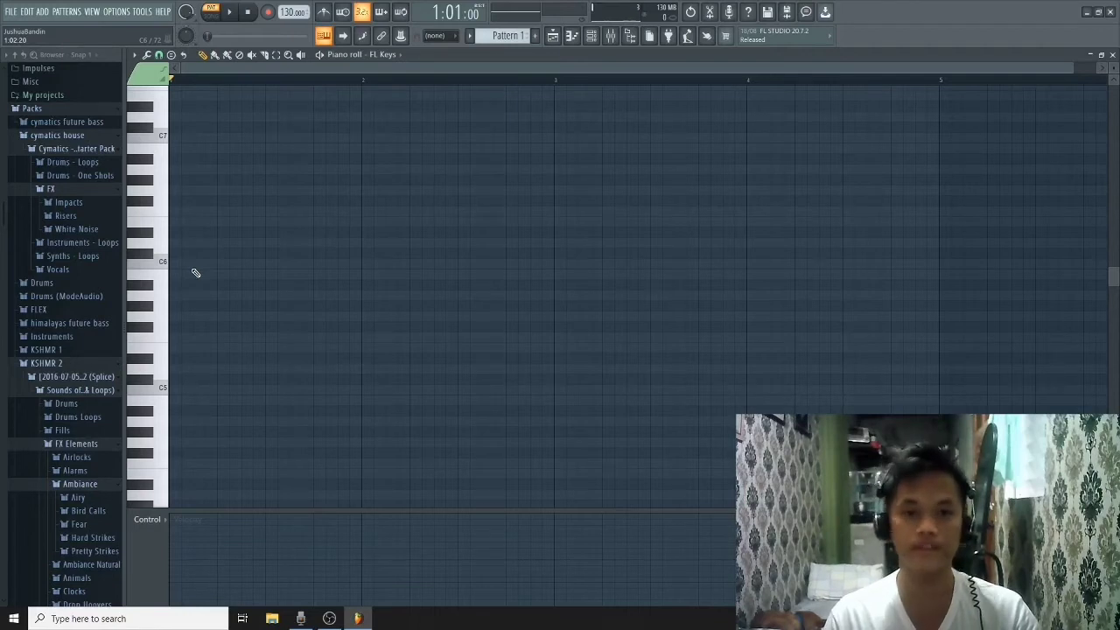
# Step: Audition three-note chords on FL Keys: C5-F5-A5, D5-G5-B5 and E5-A5-C6, stepping up and back down
pyautogui.press('z')
pyautogui.press('v')
pyautogui.press('n')
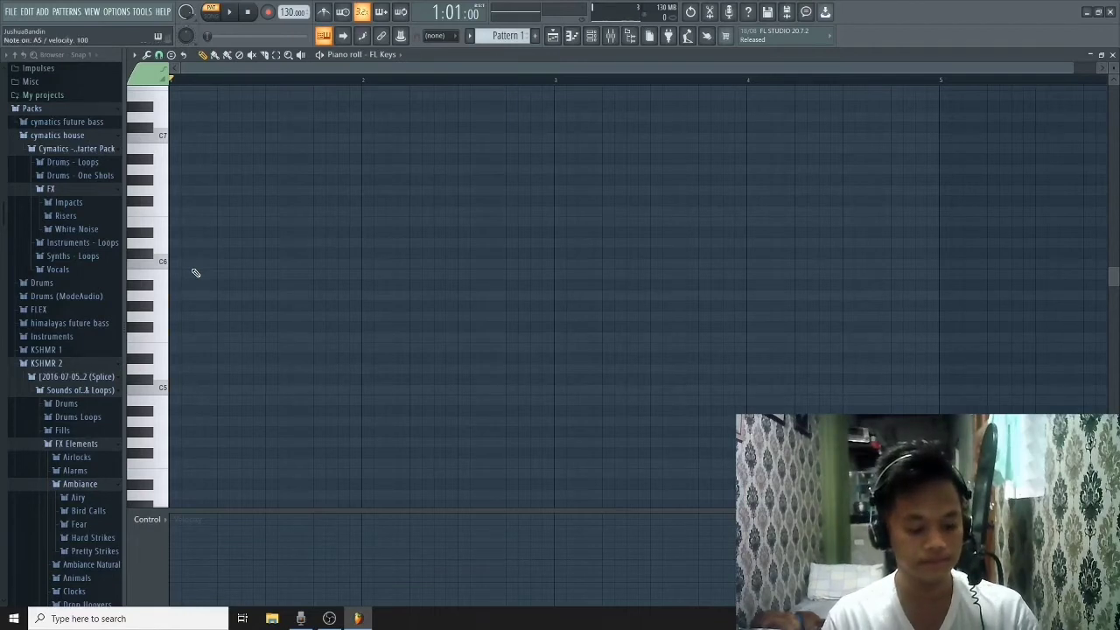
pyautogui.press('x')
pyautogui.press('b')
pyautogui.press('m')
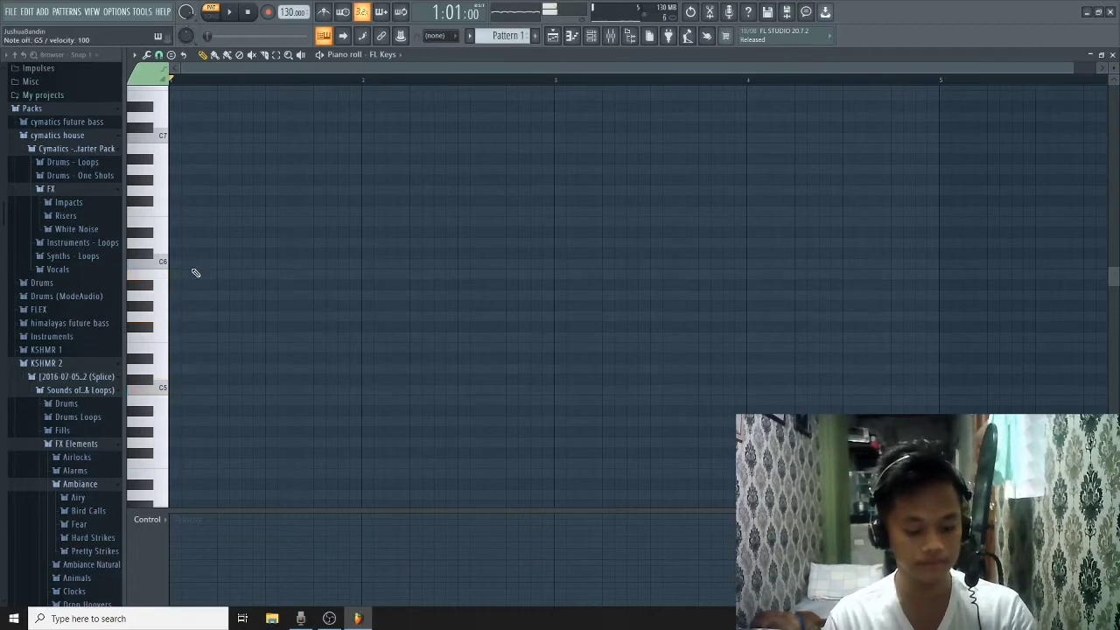
pyautogui.press('c')
pyautogui.press('n')
pyautogui.press(',')
pyautogui.press('c')
pyautogui.press('n')
pyautogui.press(',')
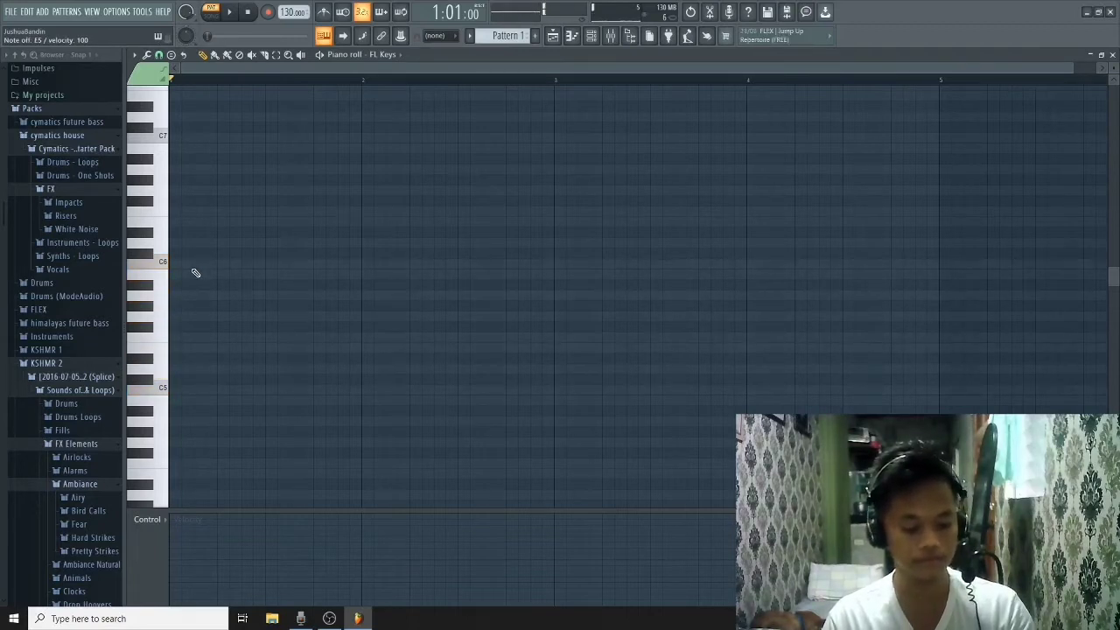
pyautogui.press('x')
pyautogui.press('b')
pyautogui.press('m')
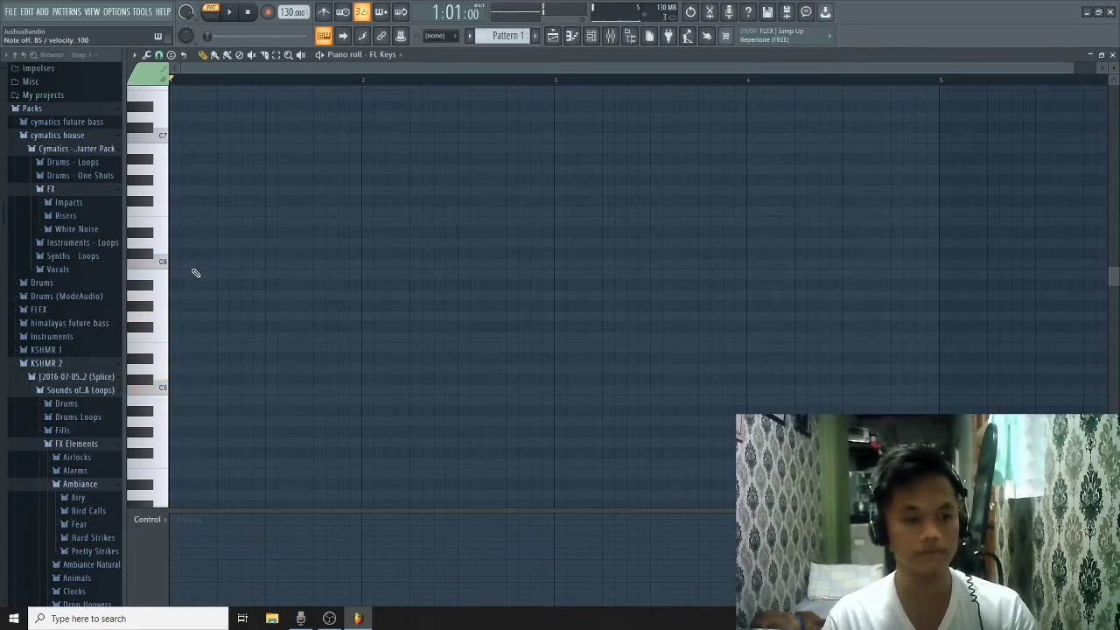
pyautogui.press('z')
pyautogui.press('v')
pyautogui.press('n')
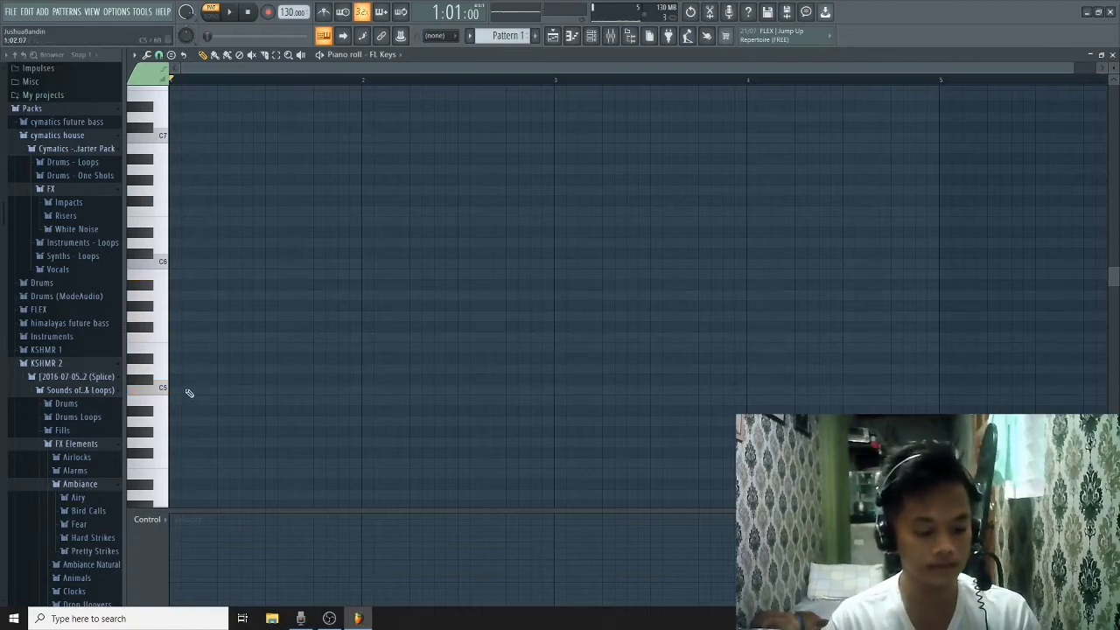
# Step: Play the C5-F5-A5 chord again and draw its one-bar C5 note at the start of bar 1
pyautogui.press('z')
pyautogui.press('v')
pyautogui.press('n')
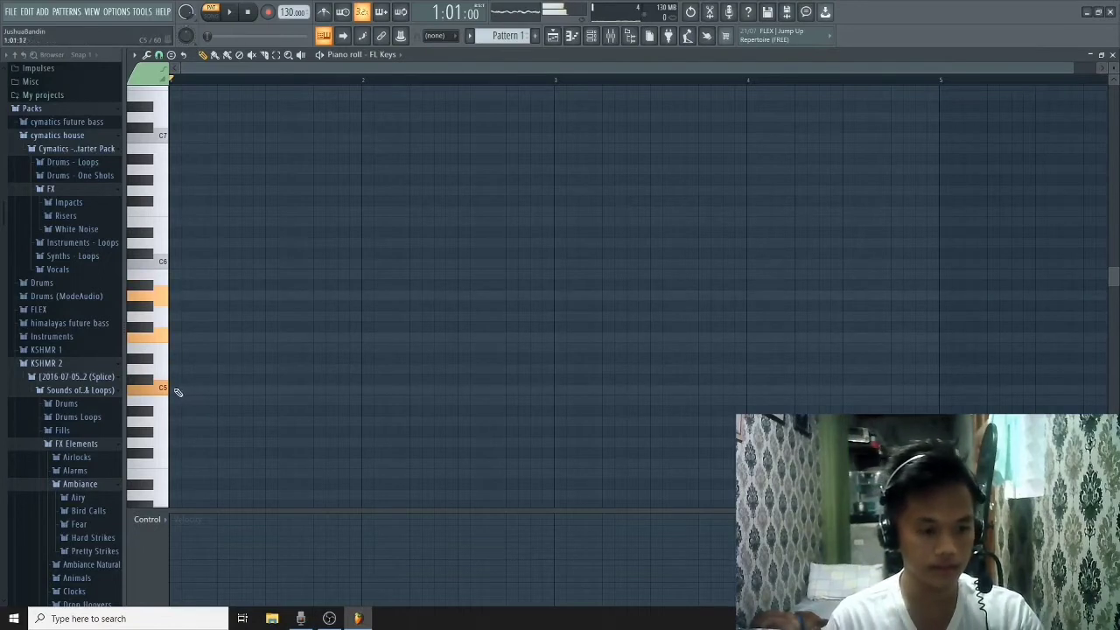
pyautogui.click(177, 392)
# Step: Add one-bar F5 and A5 notes above the C5 note, sounding the chord as reference, and play the pattern
pyautogui.press('z')
pyautogui.press('v')
pyautogui.press('n')
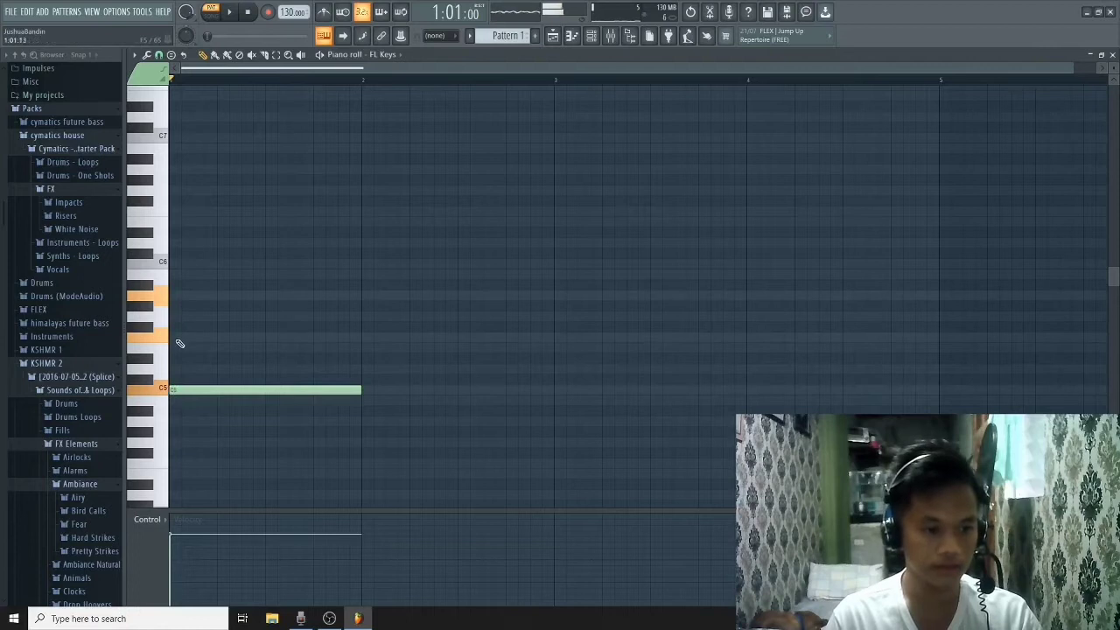
pyautogui.click(179, 339)
pyautogui.press('z')
pyautogui.press('v')
pyautogui.press('n')
pyautogui.click(178, 295)
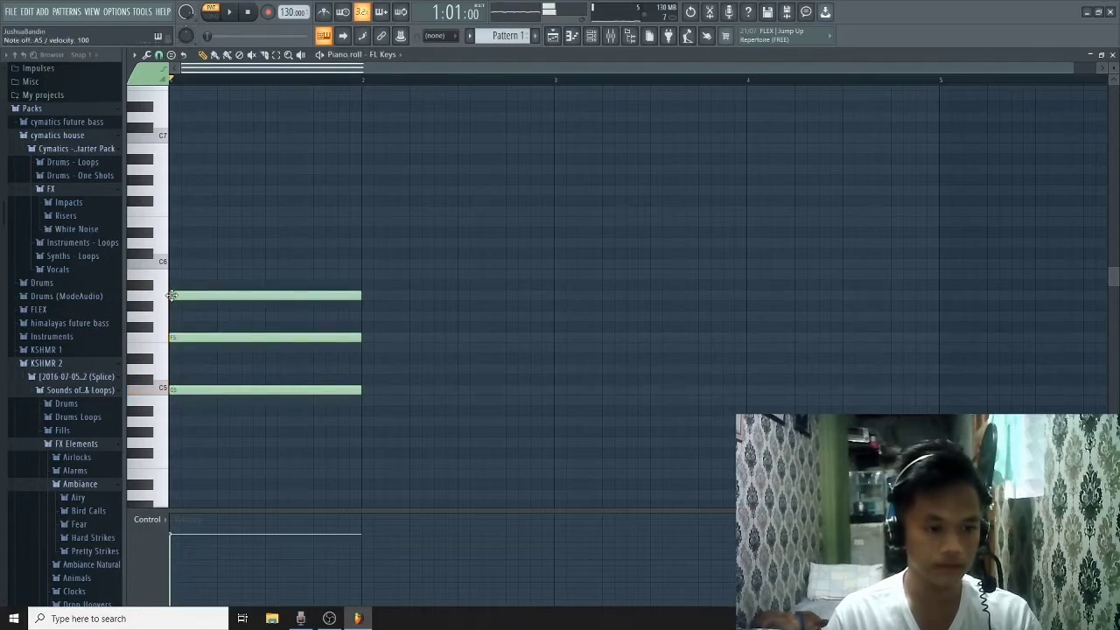
pyautogui.press('space')
pyautogui.press('space')
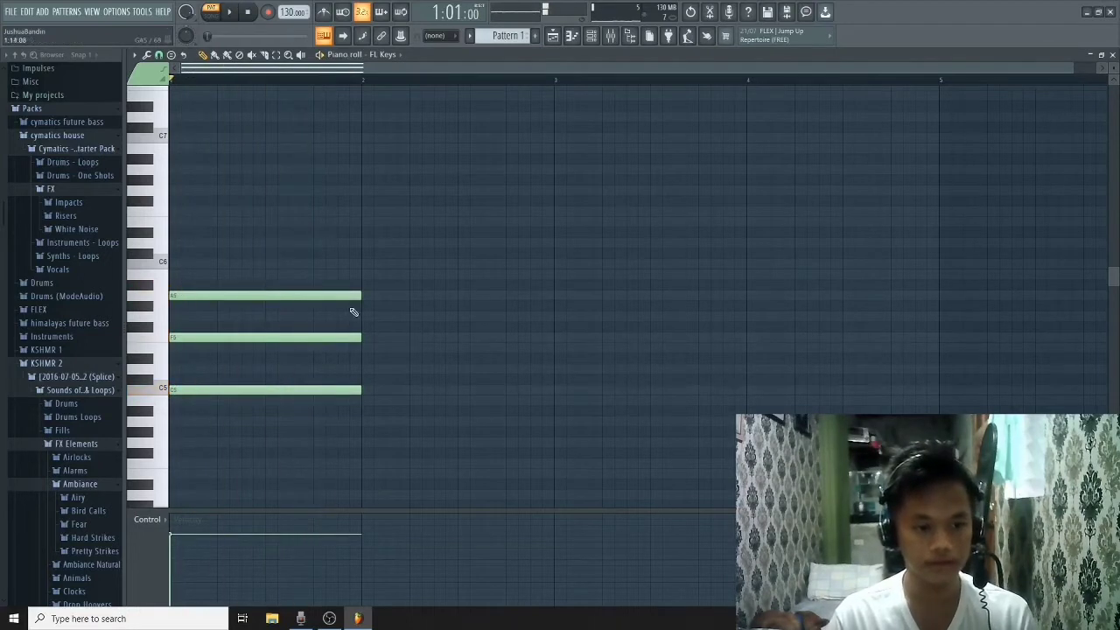
# Step: Select all three chord notes, shorten them together to three beats, and clear the selection
pyautogui.moveTo(325, 251); pyautogui.dragTo(328, 400)
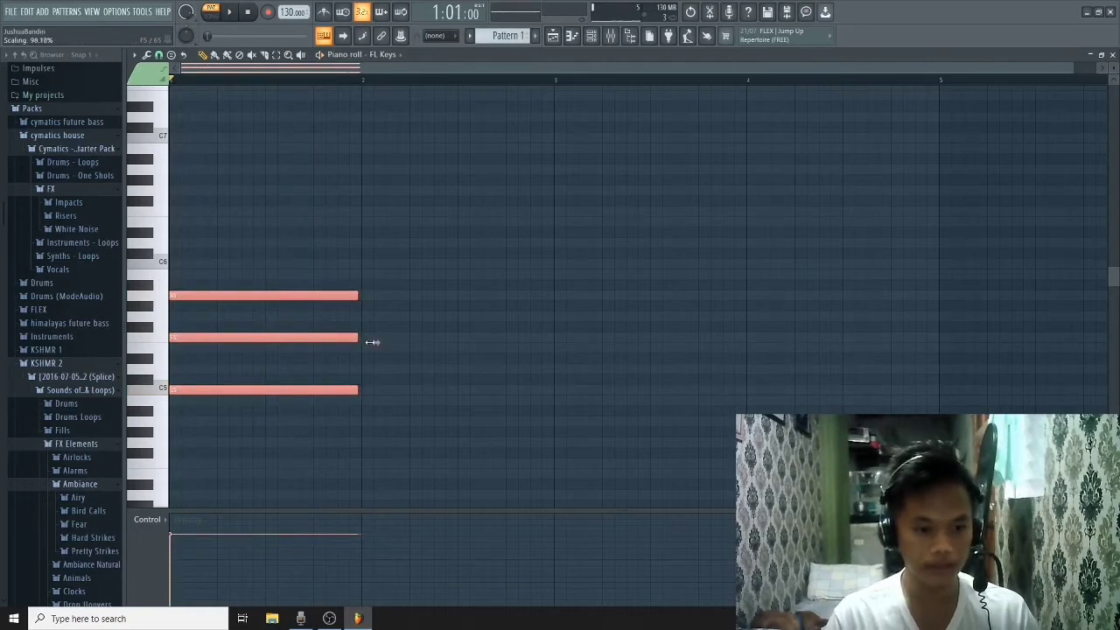
pyautogui.moveTo(360, 339); pyautogui.dragTo(332, 339)
pyautogui.click(375, 261)
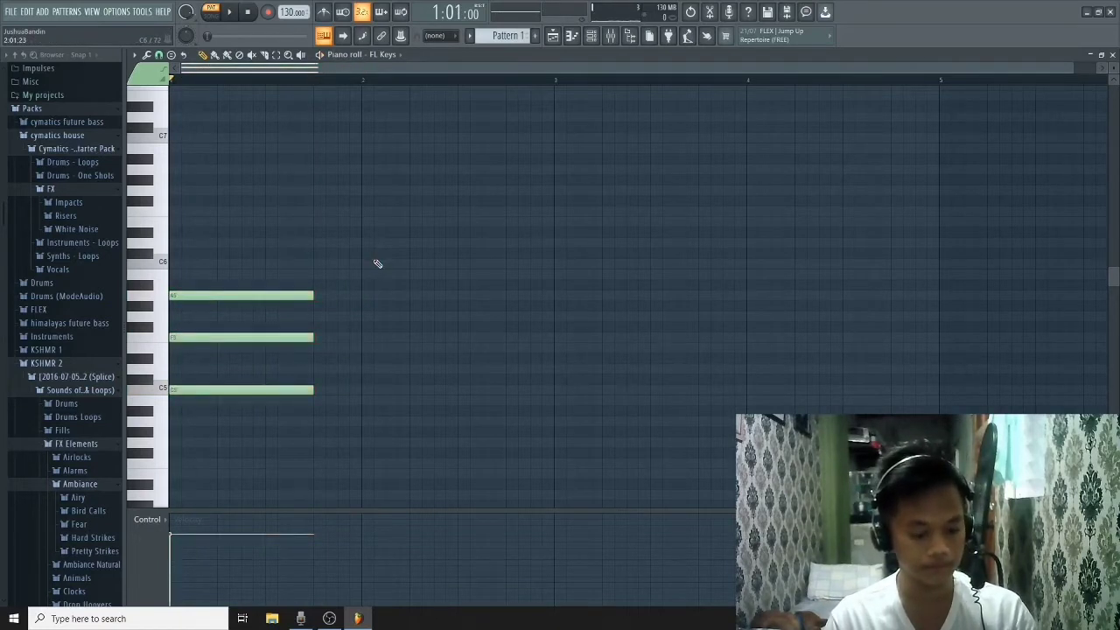
# Step: Draw a second three-beat chord of B5, G5 and D5 directly after the first, and select its three notes
pyautogui.click(316, 273)
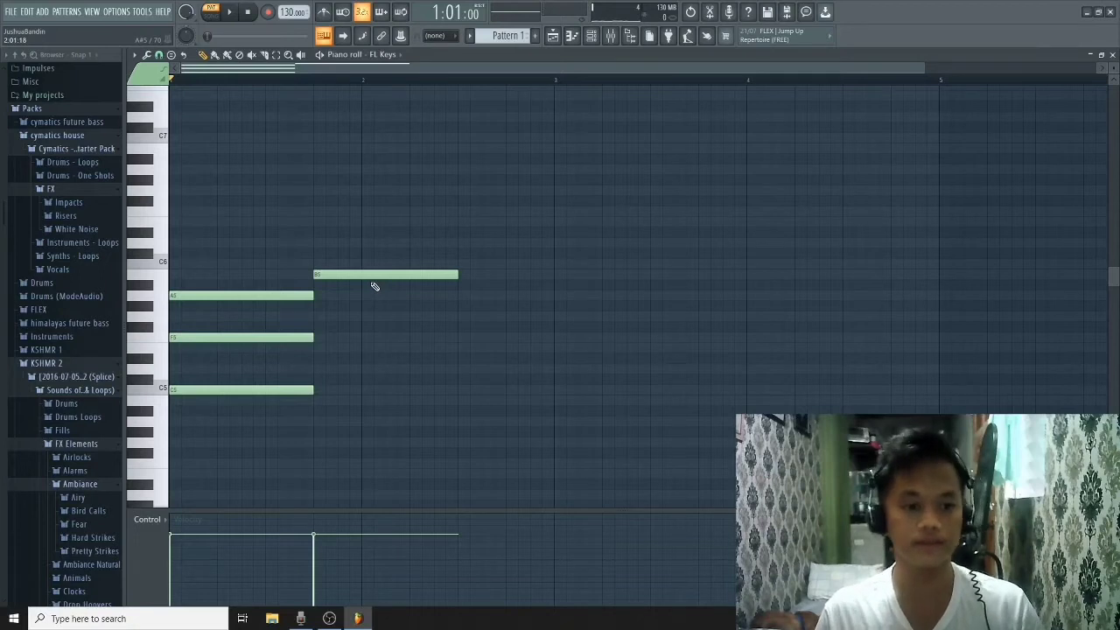
pyautogui.click(320, 316)
pyautogui.click(316, 368)
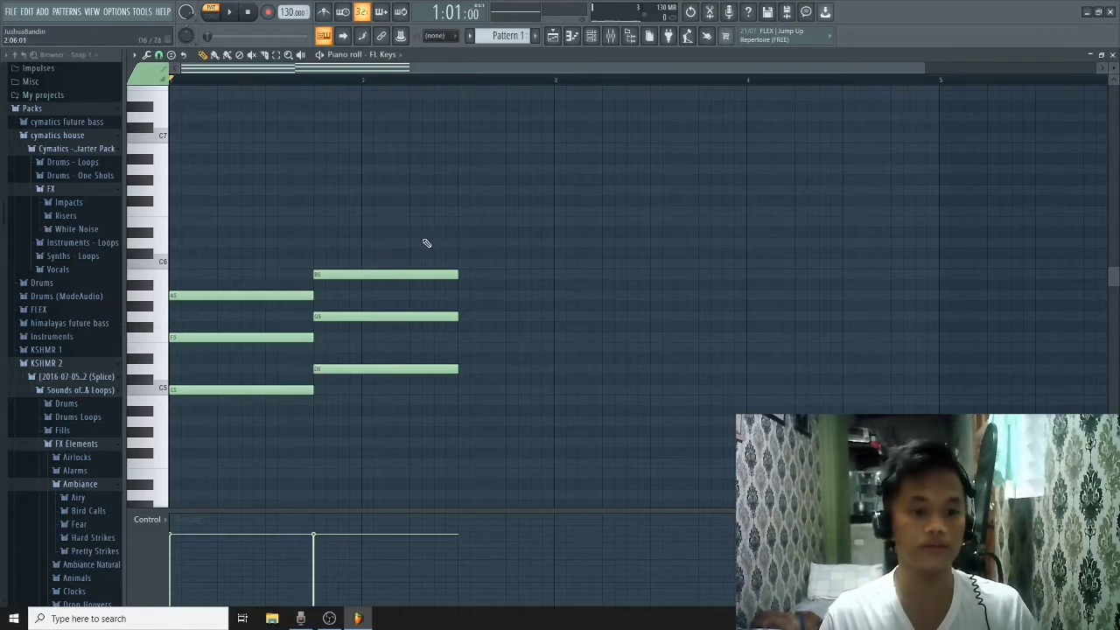
pyautogui.moveTo(426, 240); pyautogui.dragTo(424, 420)
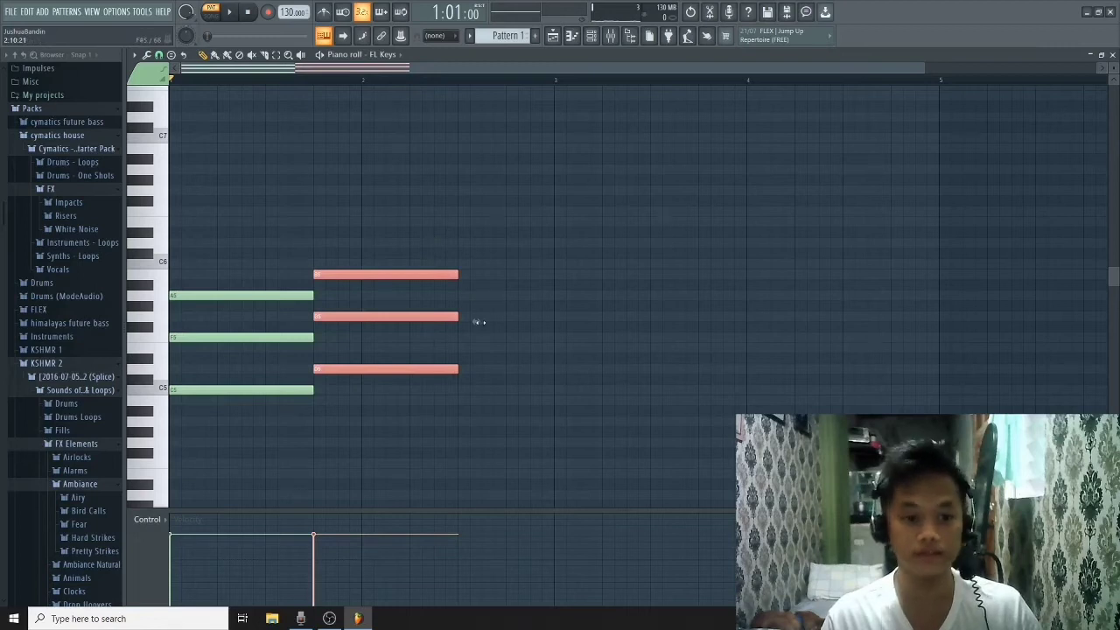
# Step: Shorten the selected B5-G5-D5 chord to two beats, clear the selection, and play the pattern
pyautogui.moveTo(479, 322); pyautogui.dragTo(427, 321)
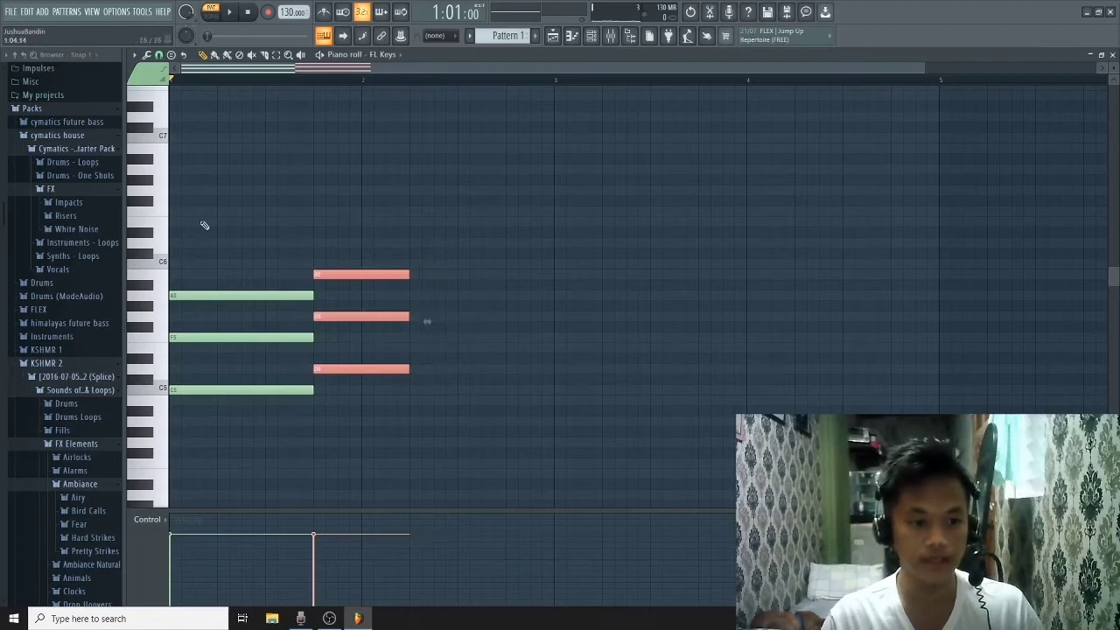
pyautogui.click(204, 261)
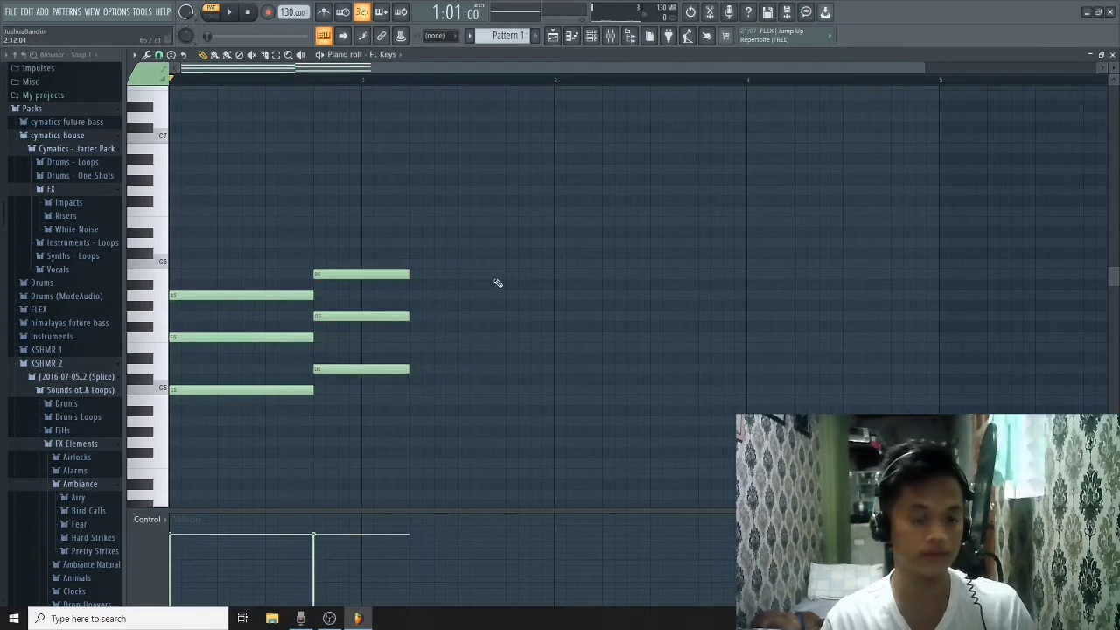
pyautogui.press('space')
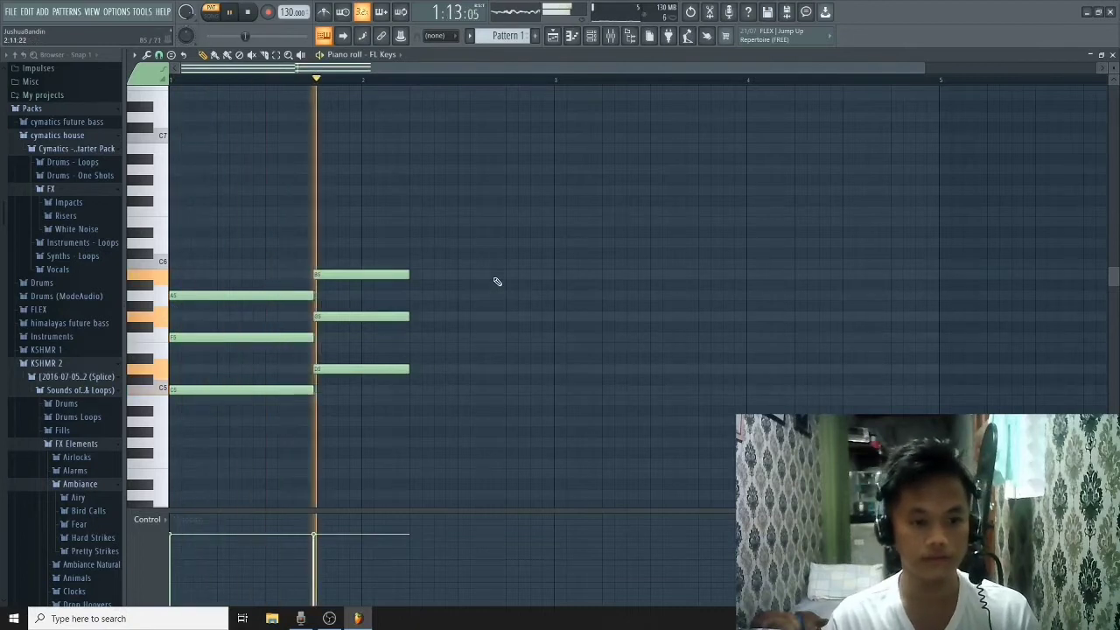
pyautogui.press('space')
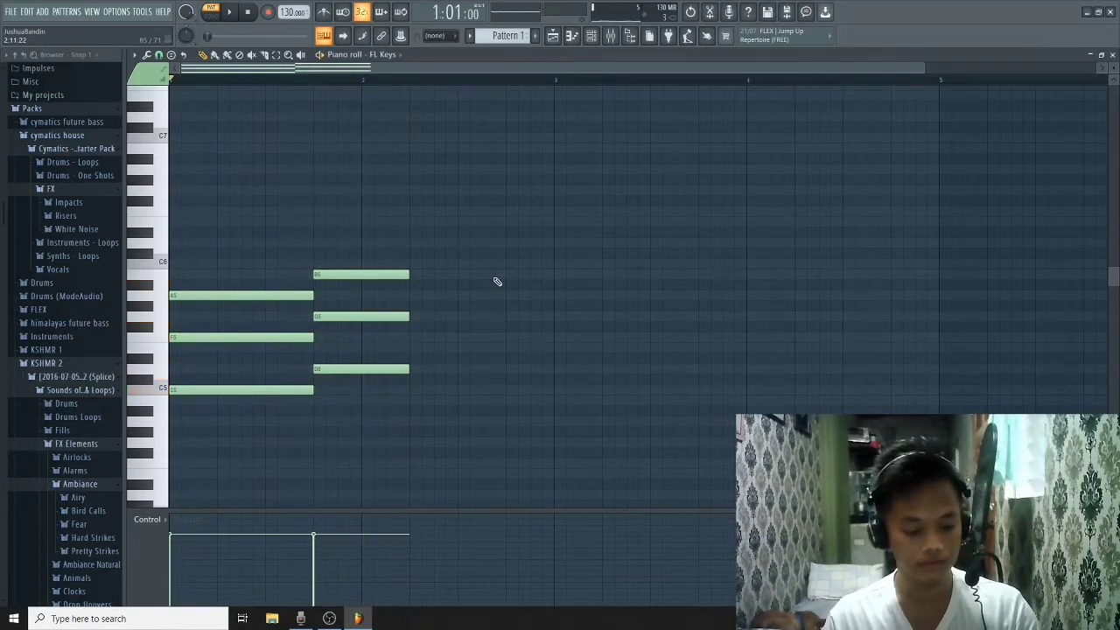
# Step: Draw a third two-beat chord of C6, A5 and E5 directly after the second chord
pyautogui.click(413, 264)
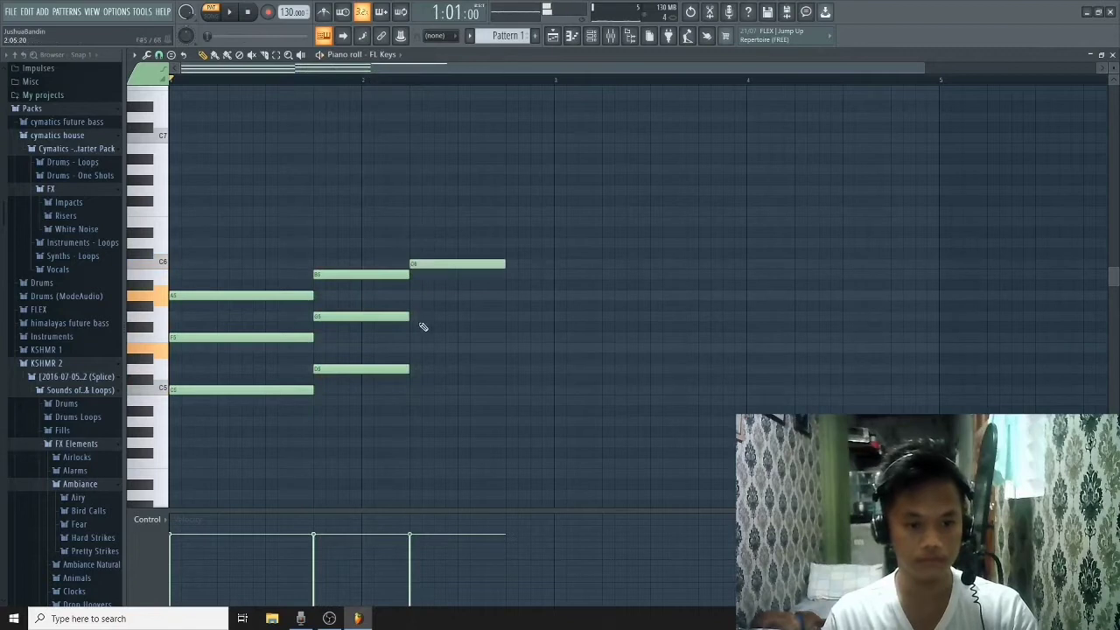
pyautogui.click(415, 295)
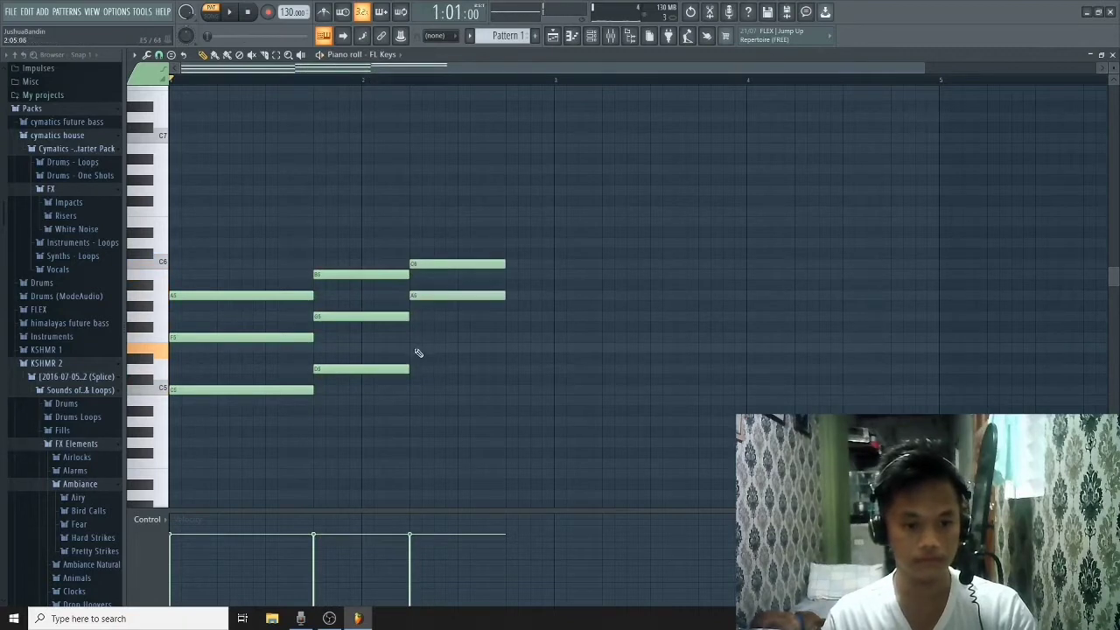
pyautogui.click(418, 350)
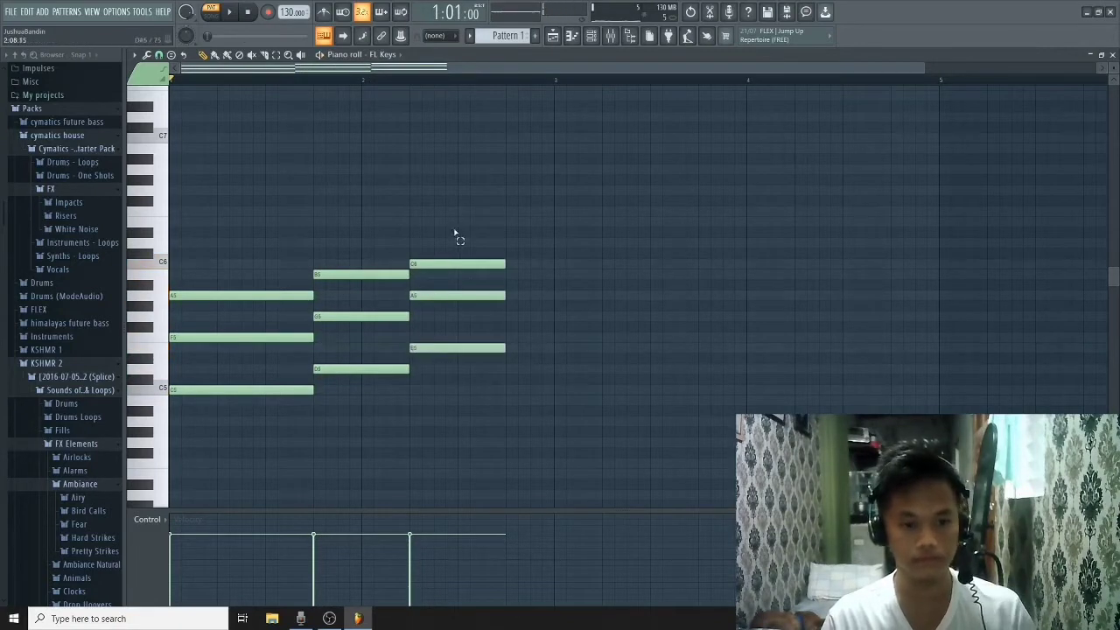
# Step: Lengthen the C6-A5-E5 chord's three notes to three beats, ending at bar 3, and play the pattern
pyautogui.moveTo(455, 235); pyautogui.dragTo(475, 368)
pyautogui.moveTo(531, 305); pyautogui.dragTo(573, 307)
pyautogui.press('space')
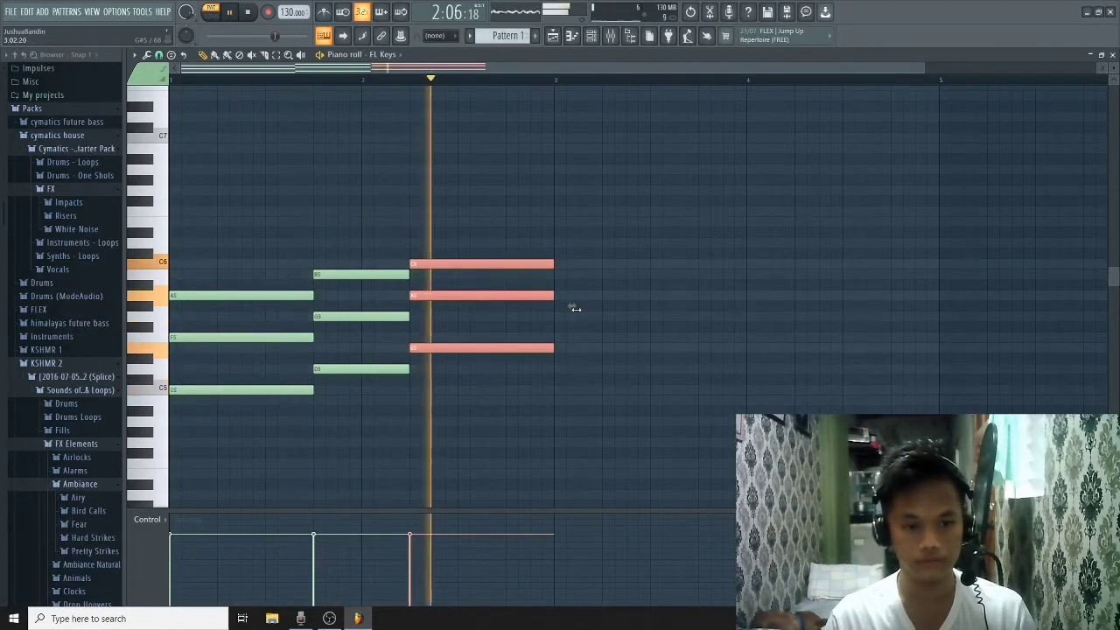
pyautogui.press('space')
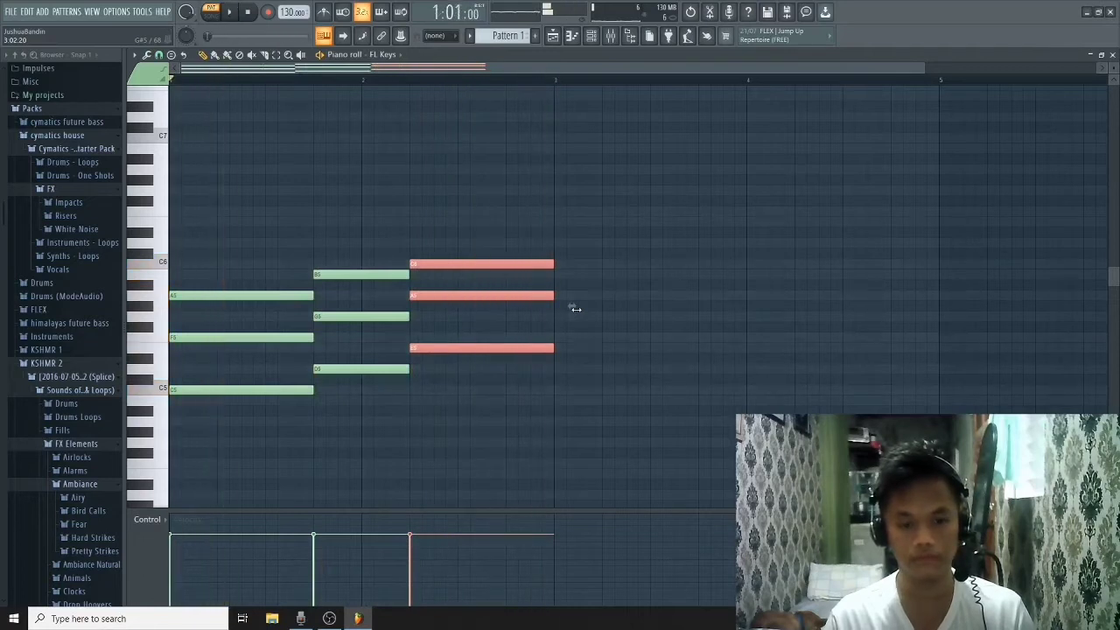
pyautogui.click(681, 261)
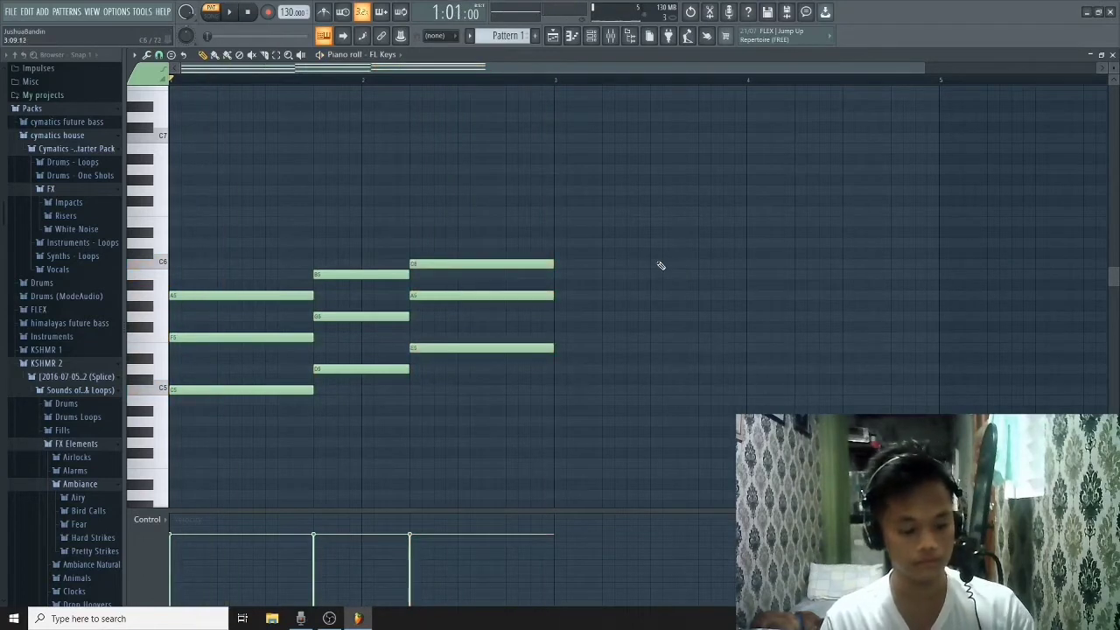
# Step: Sound the B5-G5-D5 chord as reference and draw it as three-beat notes at the start of bar 3
pyautogui.press('m')
pyautogui.press('b')
pyautogui.press('x')
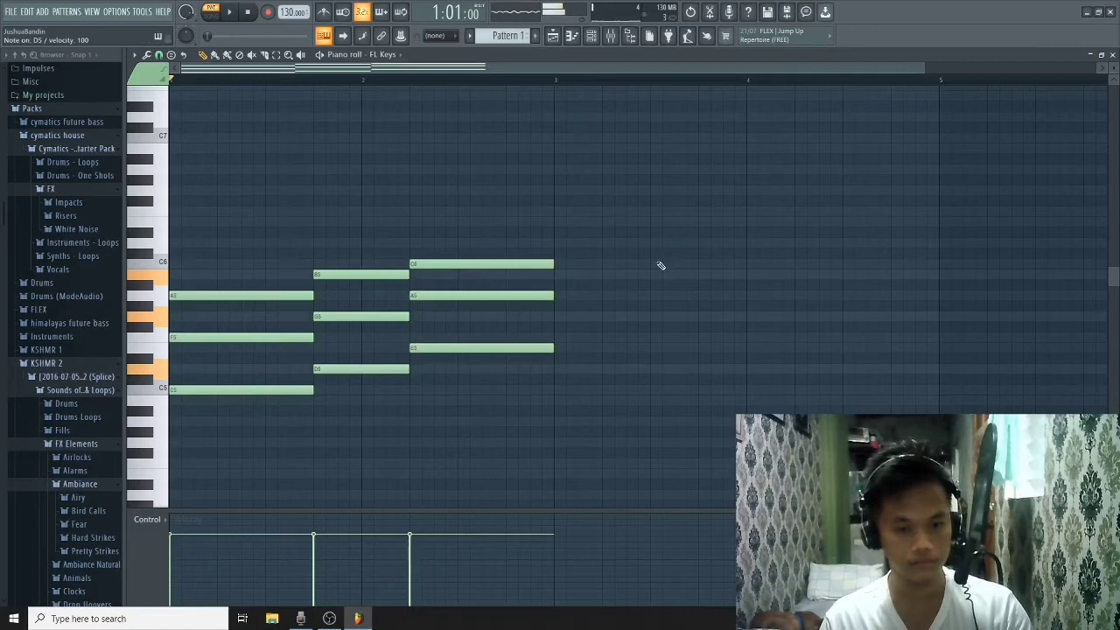
pyautogui.click(567, 275)
pyautogui.click(561, 316)
pyautogui.click(561, 367)
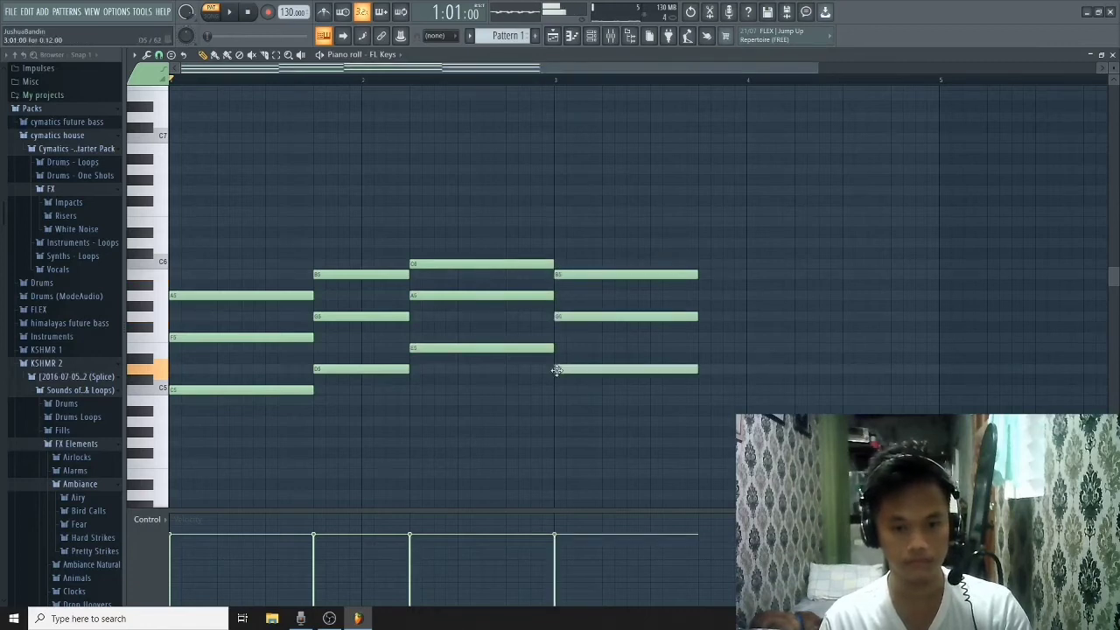
# Step: Lengthen the bar 3 chord to fill the whole bar, clear the selection, and play the pattern
pyautogui.moveTo(645, 234); pyautogui.dragTo(658, 442)
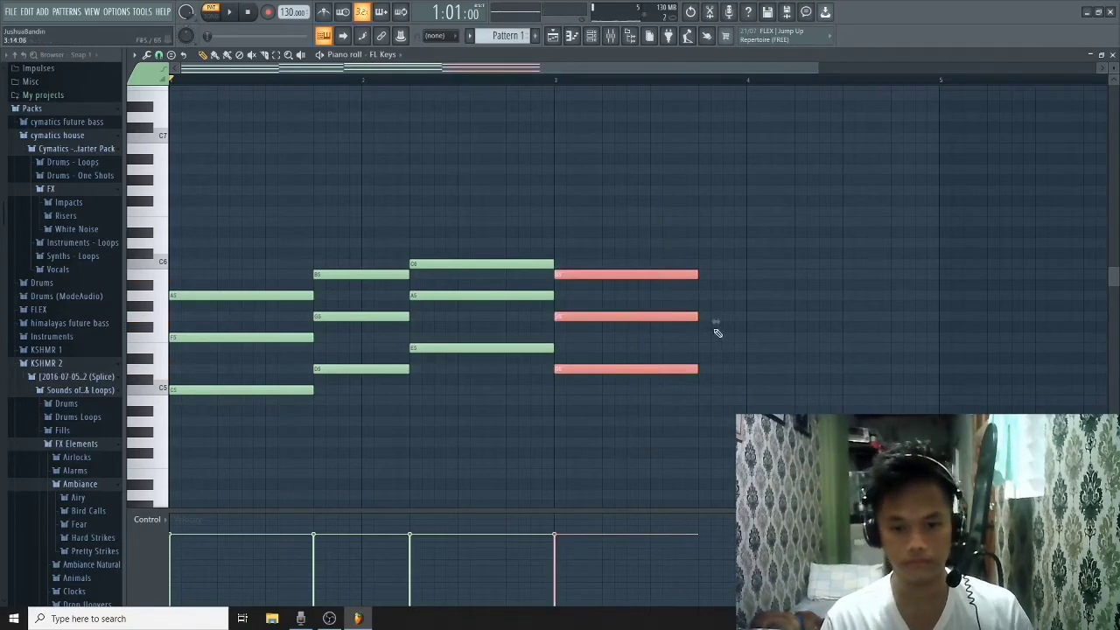
pyautogui.moveTo(698, 317); pyautogui.dragTo(760, 329)
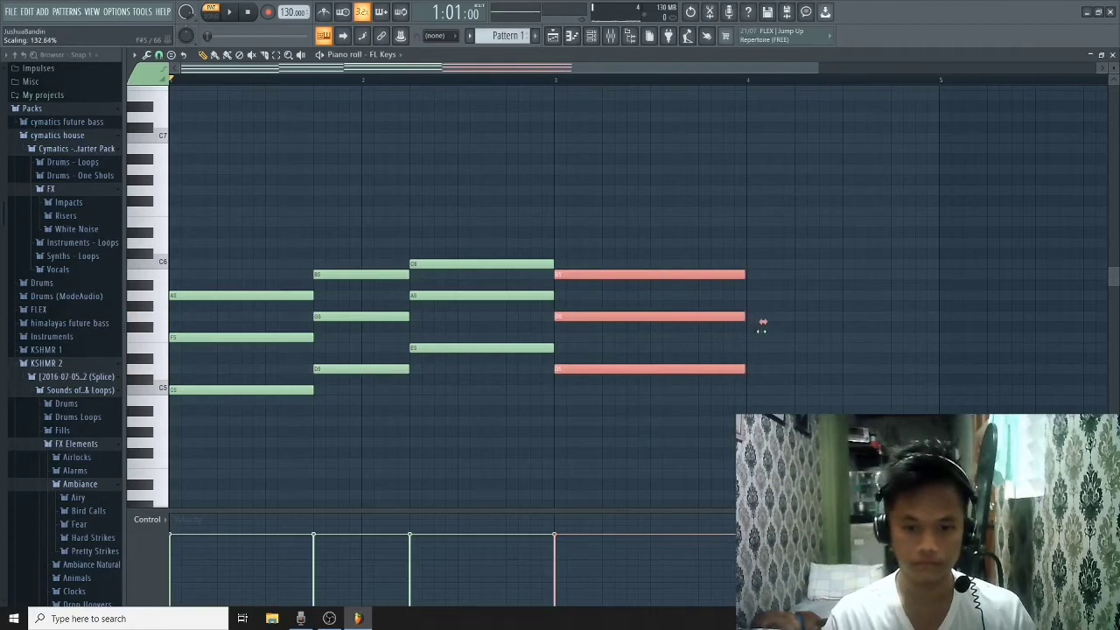
pyautogui.click(847, 366)
pyautogui.press('space')
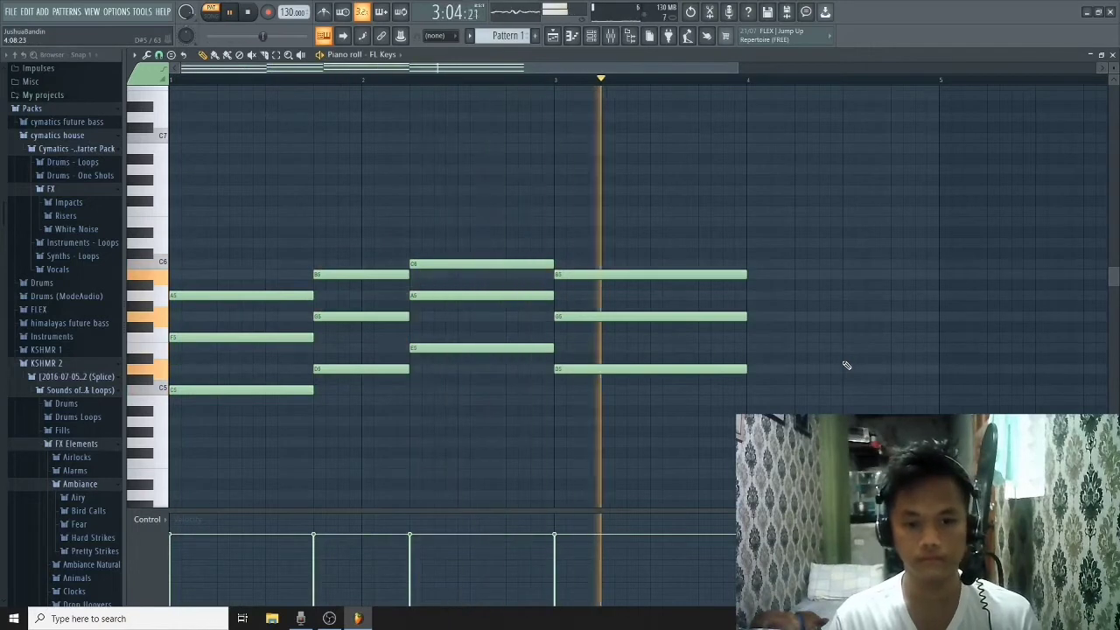
pyautogui.press('space')
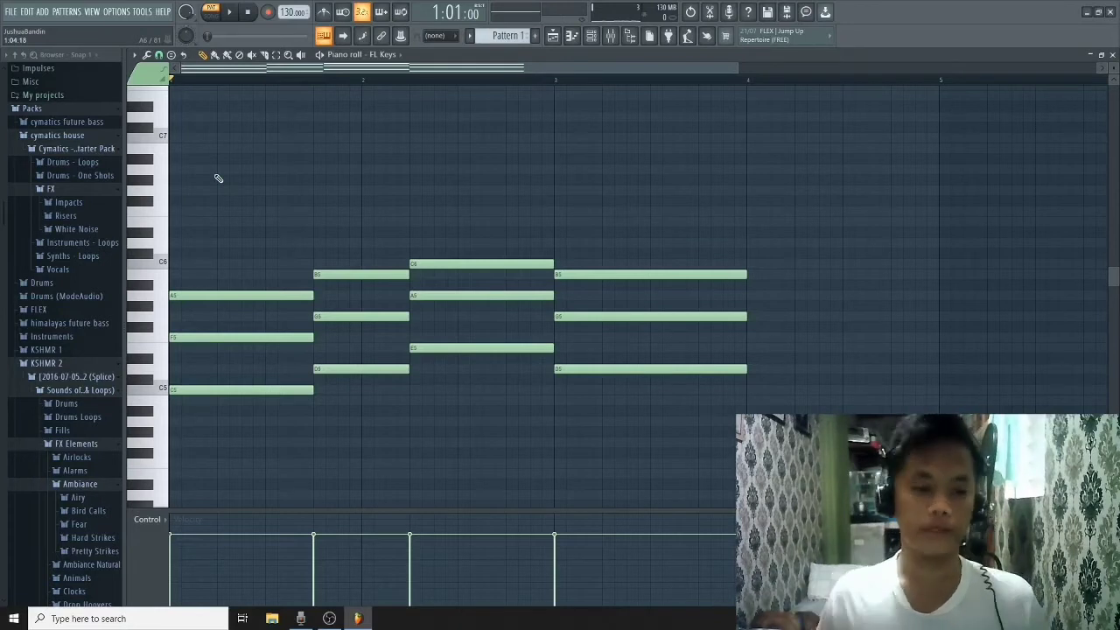
# Step: Select all four chords and place a copy of them starting at bar 4
pyautogui.moveTo(195, 197); pyautogui.dragTo(770, 426)
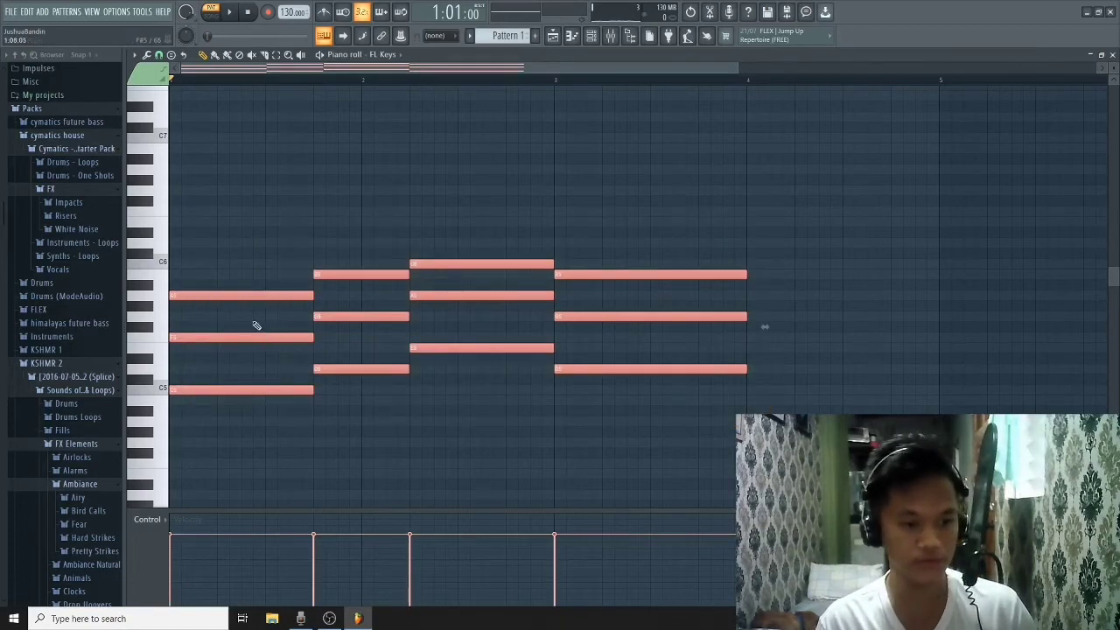
pyautogui.moveTo(210, 297); pyautogui.dragTo(783, 293)
pyautogui.click(799, 240)
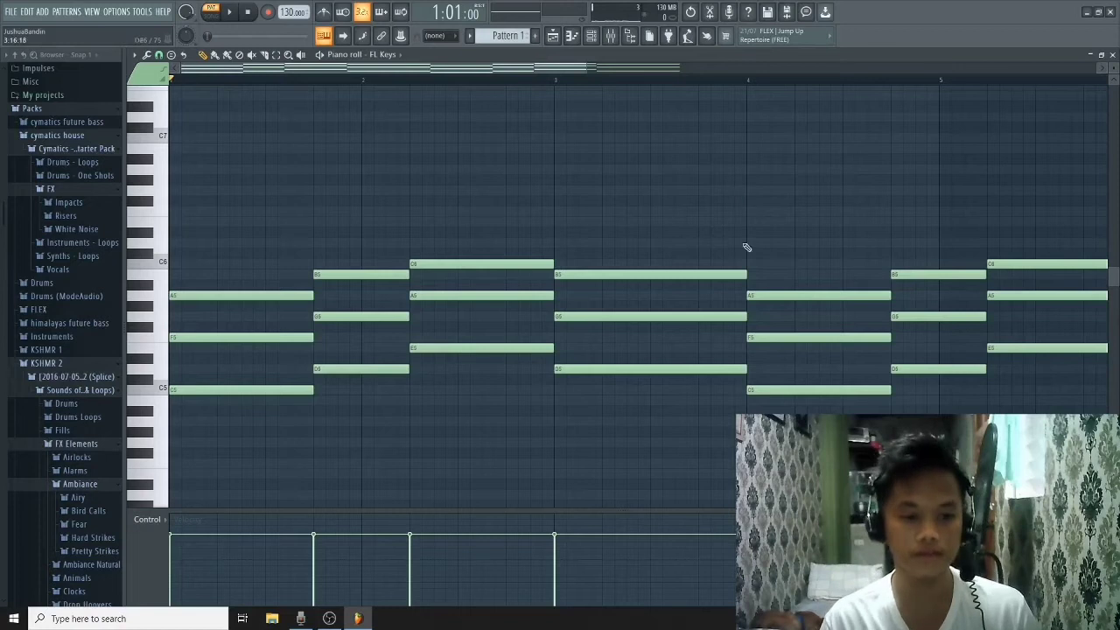
# Step: Play the pattern and shorten the original B5-G5-D5 chord in bar 3 to two beats
pyautogui.press('space')
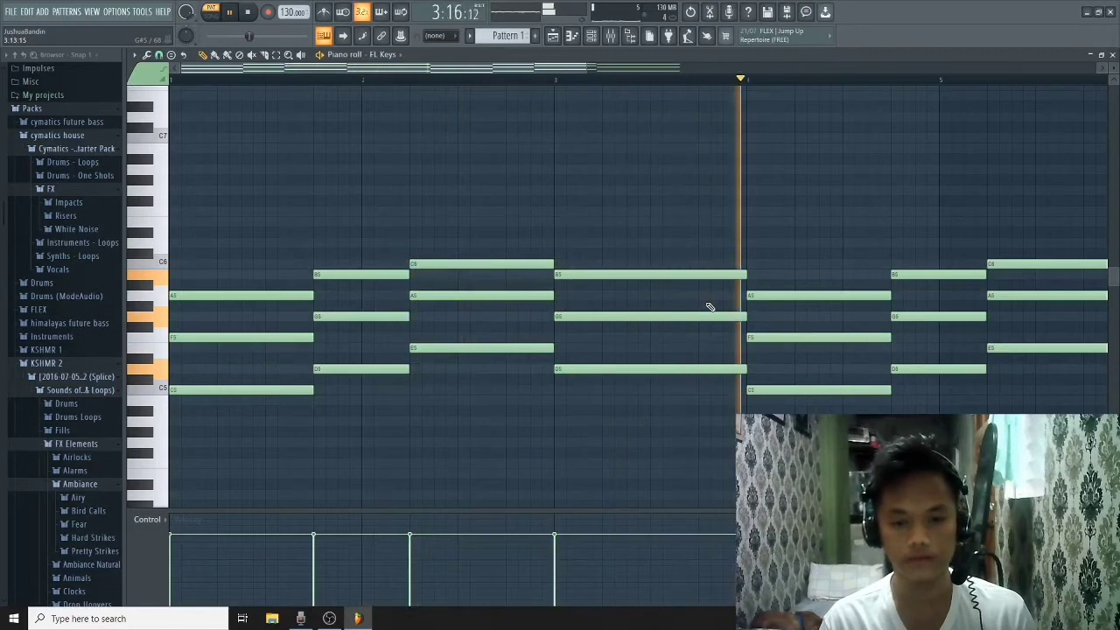
pyautogui.press('space')
pyautogui.moveTo(656, 209); pyautogui.dragTo(691, 388)
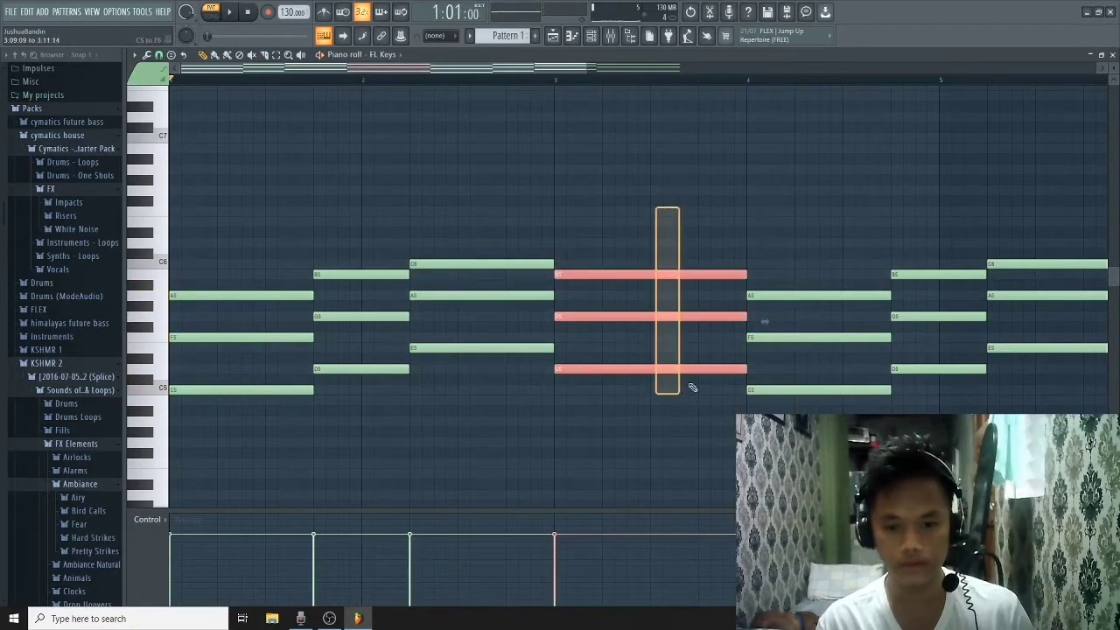
pyautogui.moveTo(762, 321); pyautogui.dragTo(668, 311)
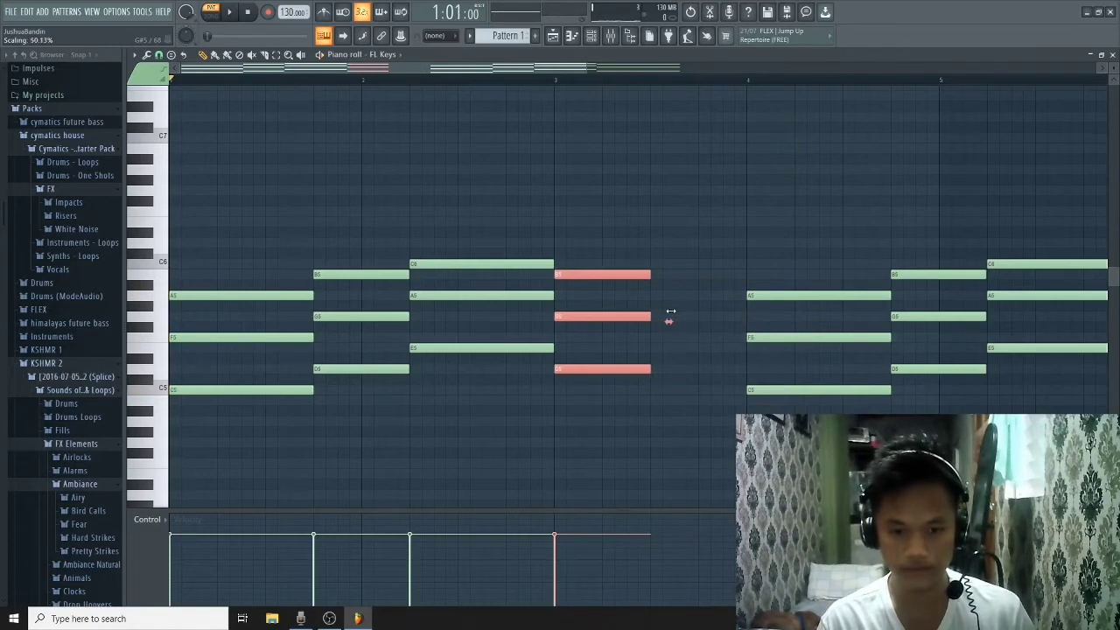
pyautogui.click(751, 238)
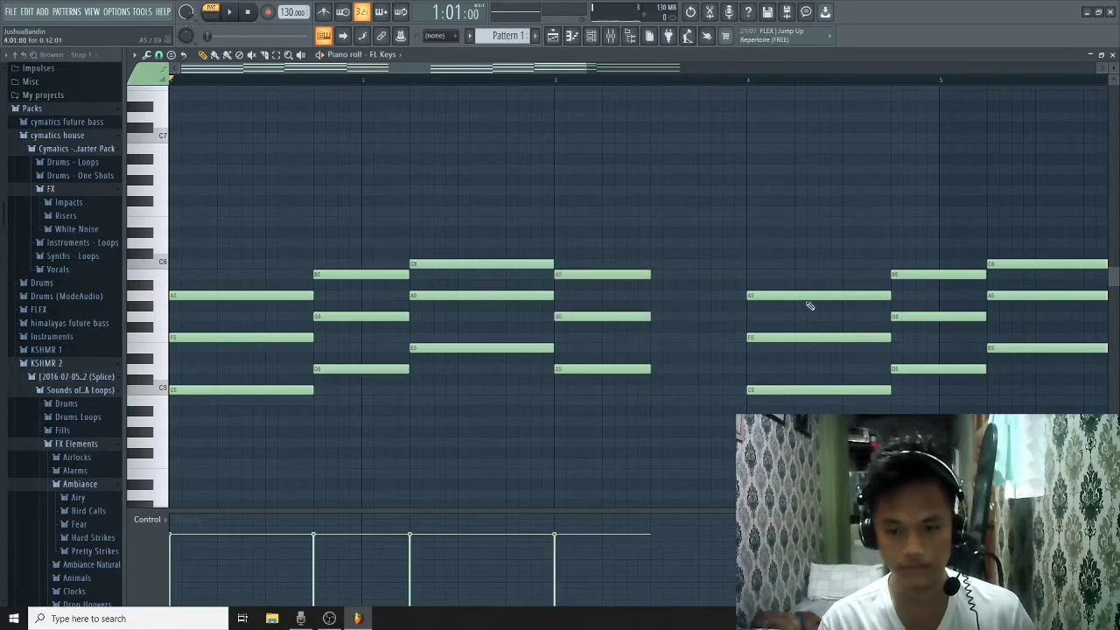
# Step: Move the four copied chords two beats earlier to close the gap after the bar 3 chord, and play the pattern
pyautogui.scroll(-1, 789, 280)
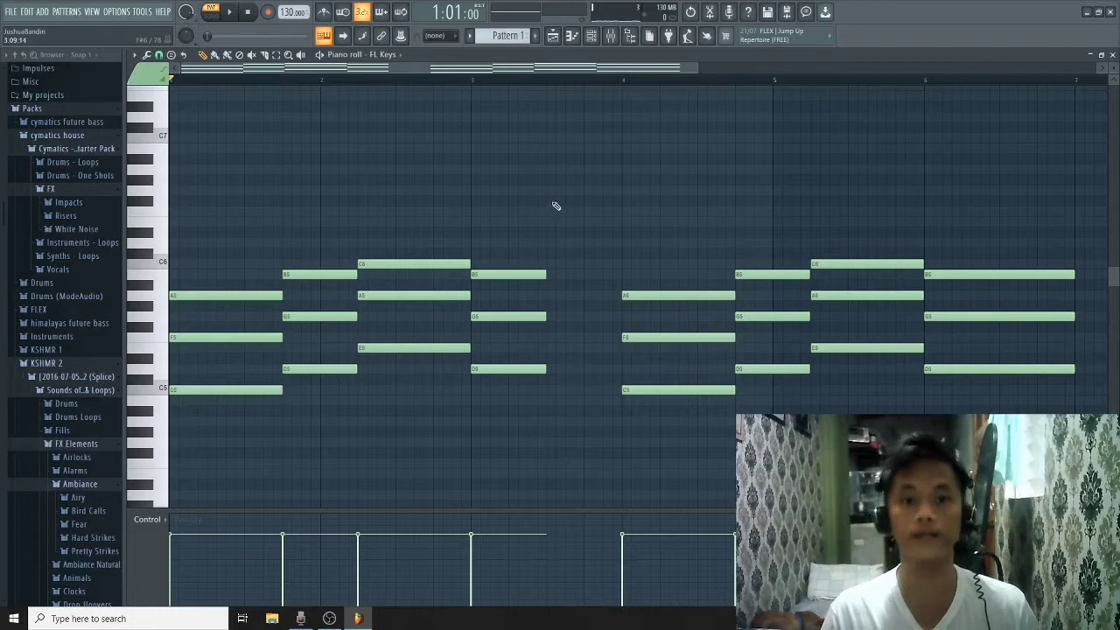
pyautogui.scroll(-2, 585, 225)
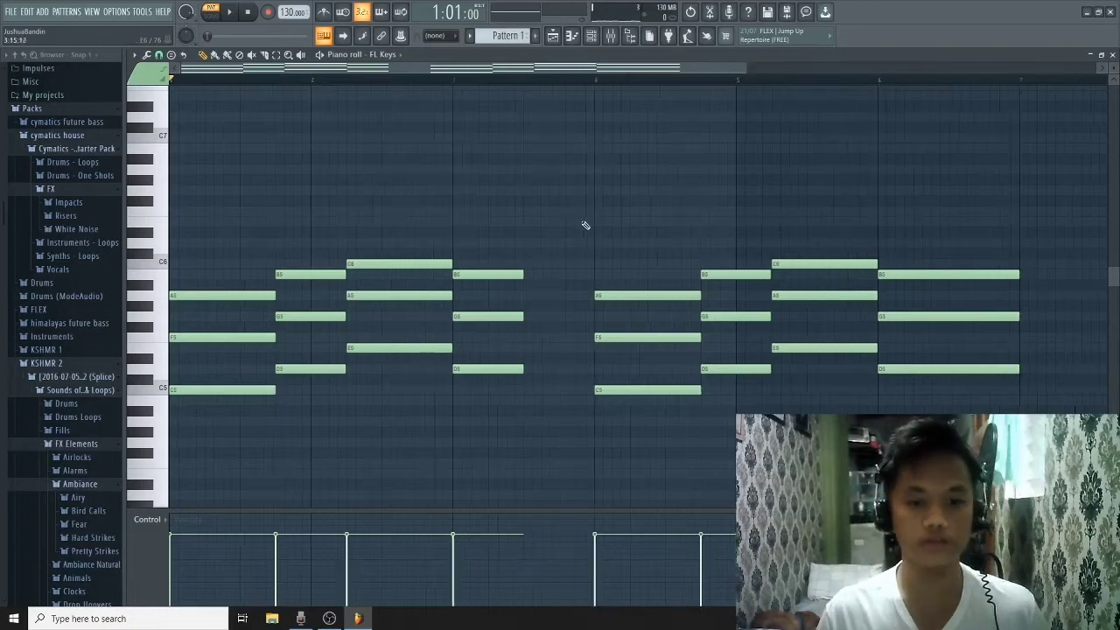
pyautogui.scroll(3, 585, 225)
pyautogui.scroll(3, 585, 225)
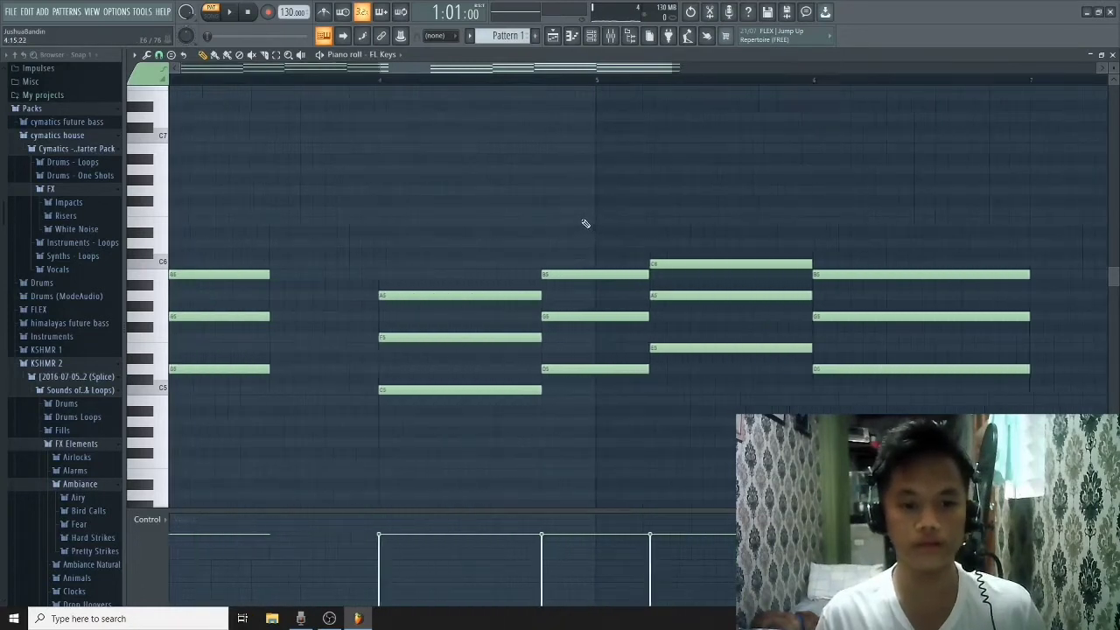
pyautogui.scroll(-4, 550, 166)
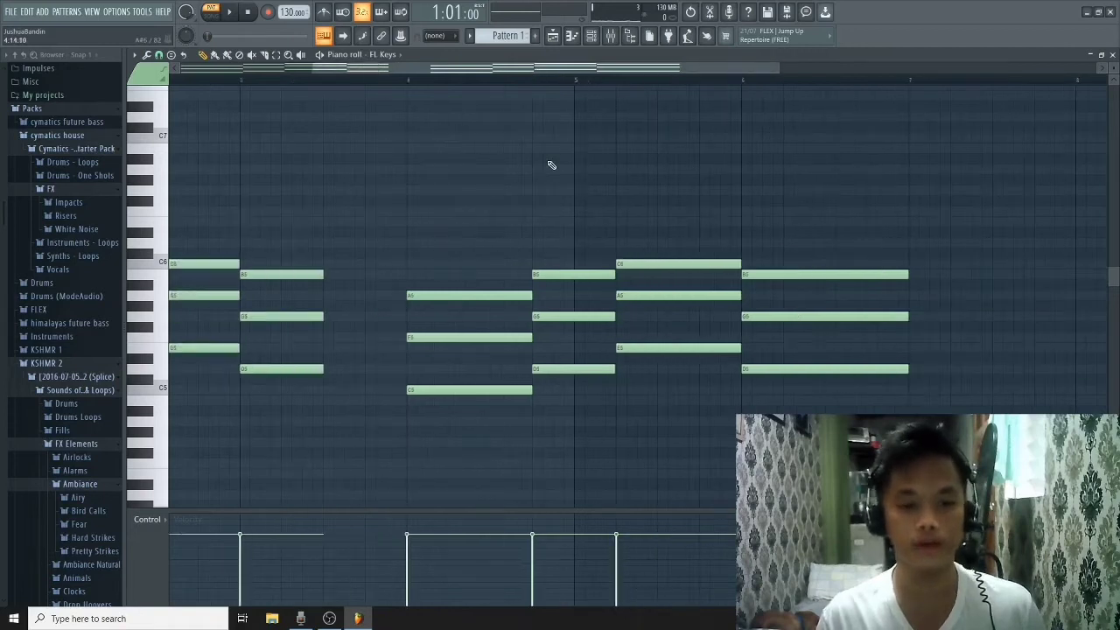
pyautogui.moveTo(482, 70); pyautogui.dragTo(423, 70)
pyautogui.moveTo(516, 177); pyautogui.dragTo(791, 392)
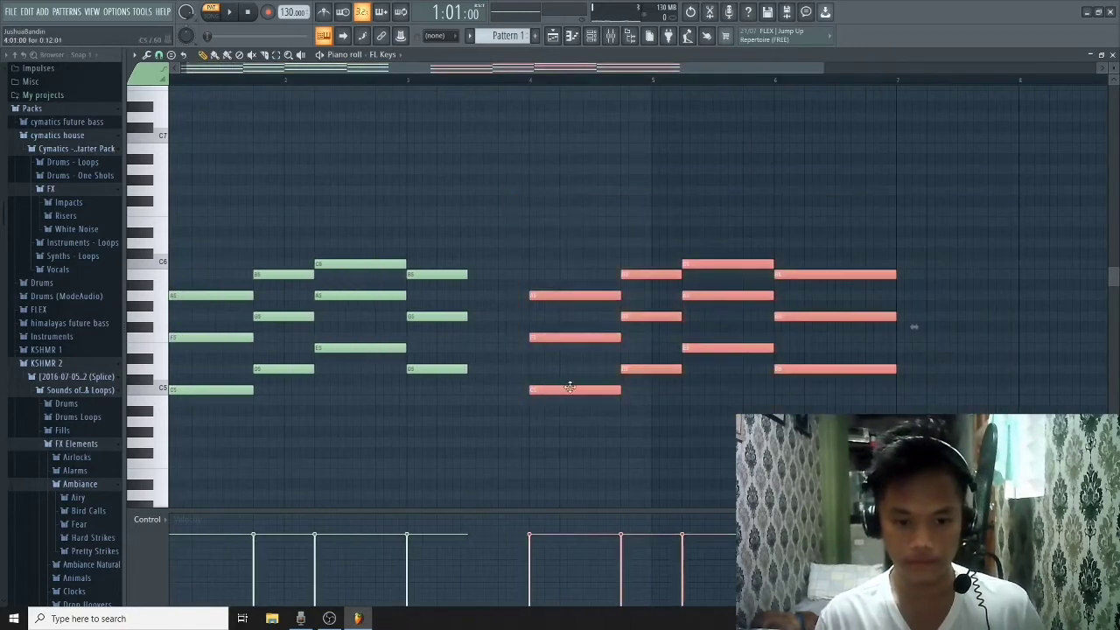
pyautogui.moveTo(570, 390); pyautogui.dragTo(511, 396)
pyautogui.rightClick(555, 416)
pyautogui.press('space')
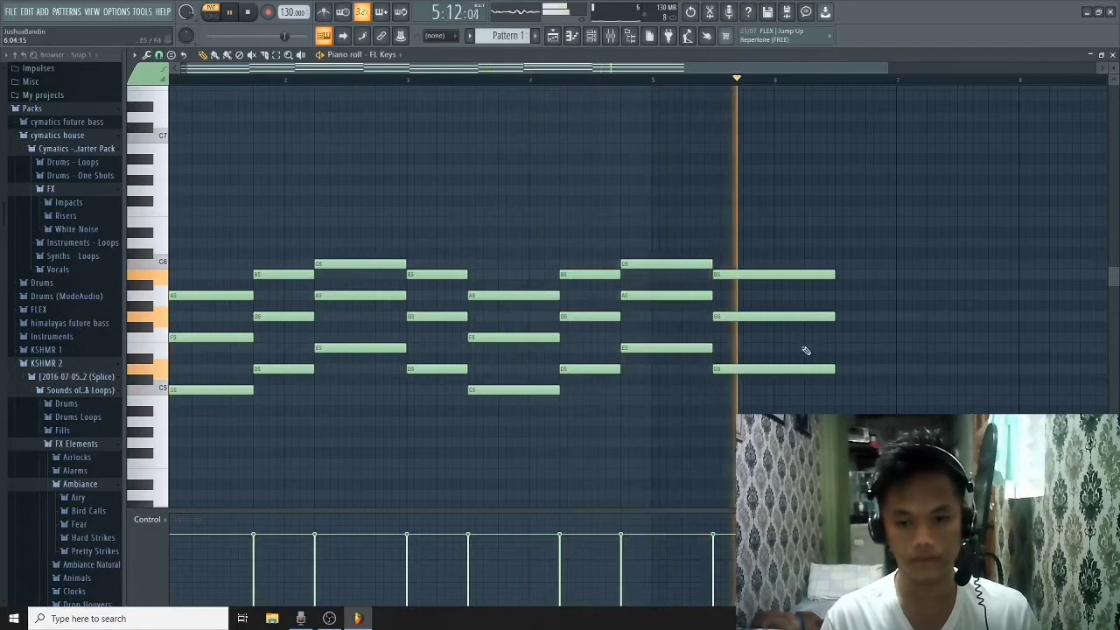
pyautogui.press('space')
# Step: Shorten the last B5-G5-D5 chord to two beats so it ends at bar 6, and clear the selection
pyautogui.moveTo(774, 236); pyautogui.dragTo(845, 362)
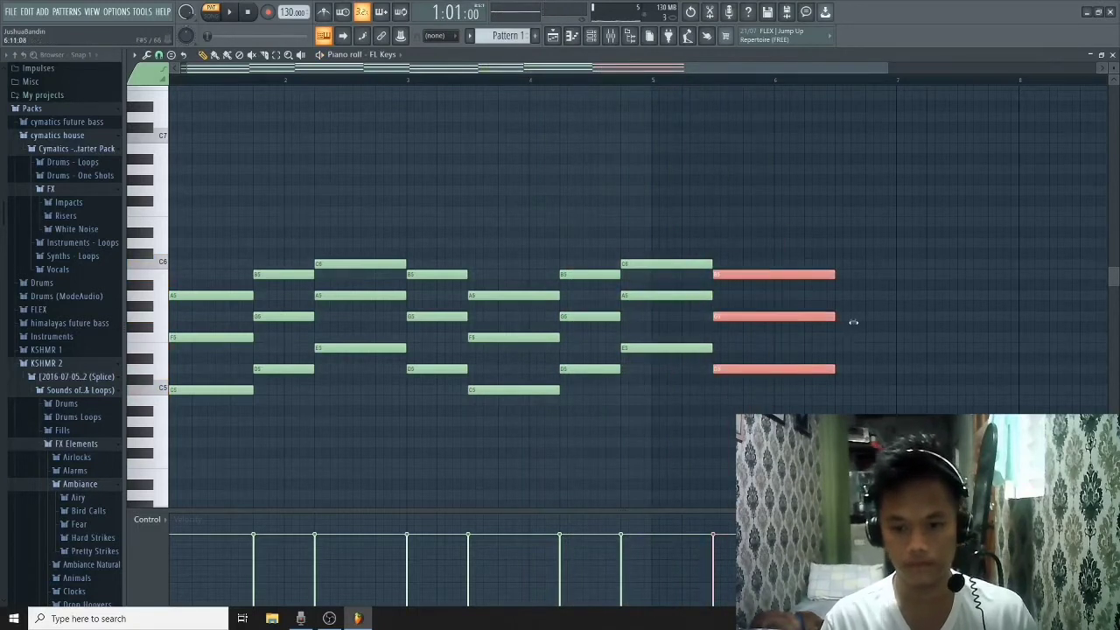
pyautogui.moveTo(850, 321); pyautogui.dragTo(792, 324)
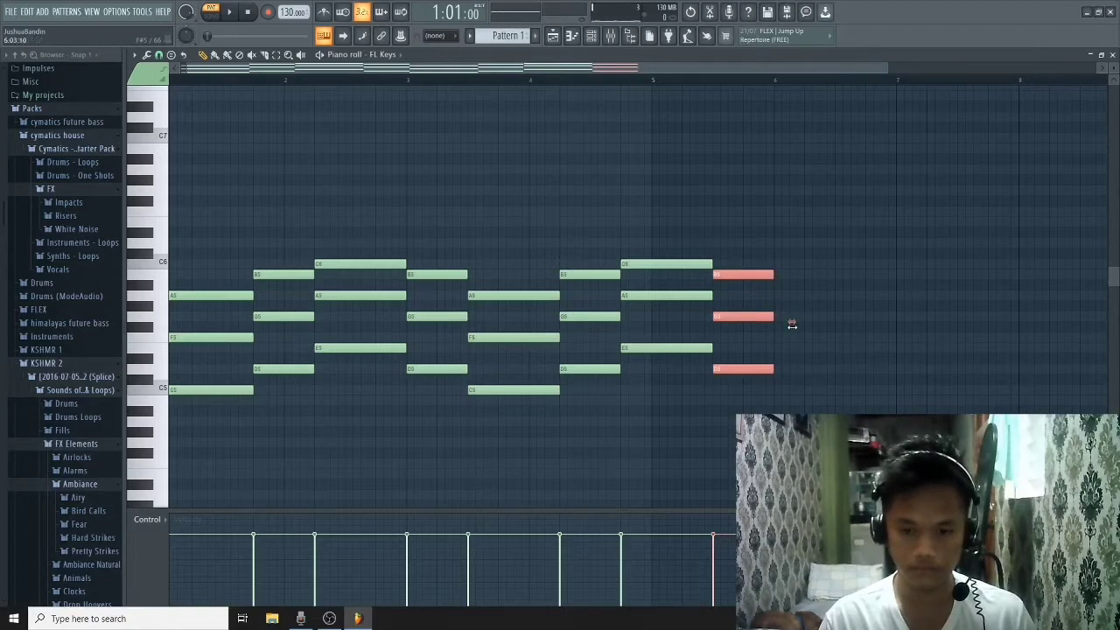
pyautogui.keyDown('ctrl'); pyautogui.click(806, 294); pyautogui.keyUp('ctrl')
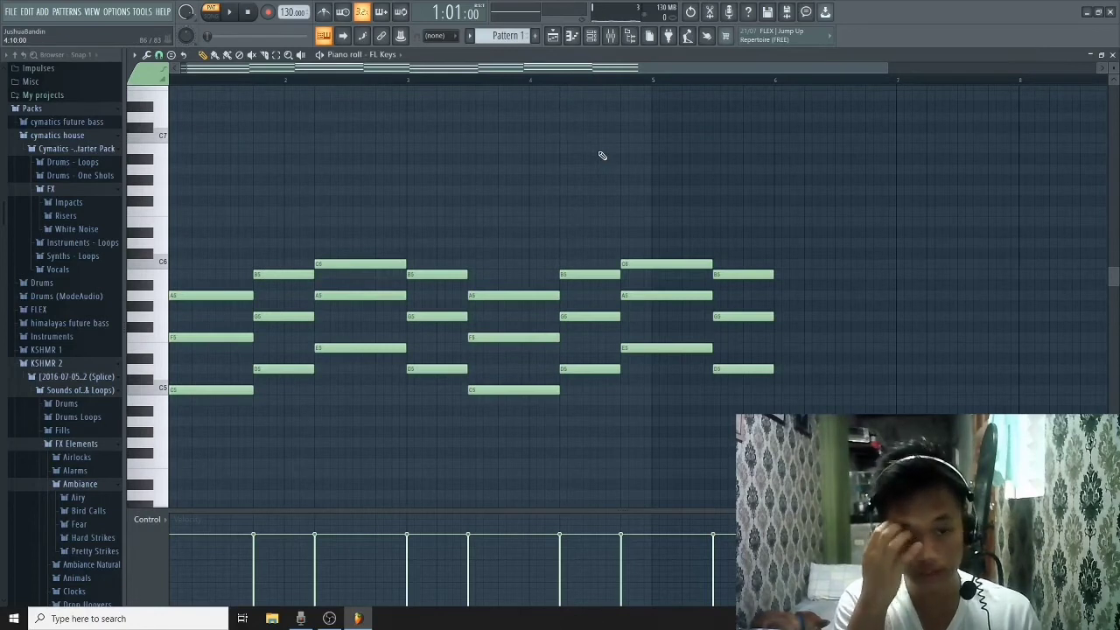
# Step: View the playlist, channel rack and FL Keys instrument window, and return to the FL Keys piano roll
pyautogui.click(552, 36)
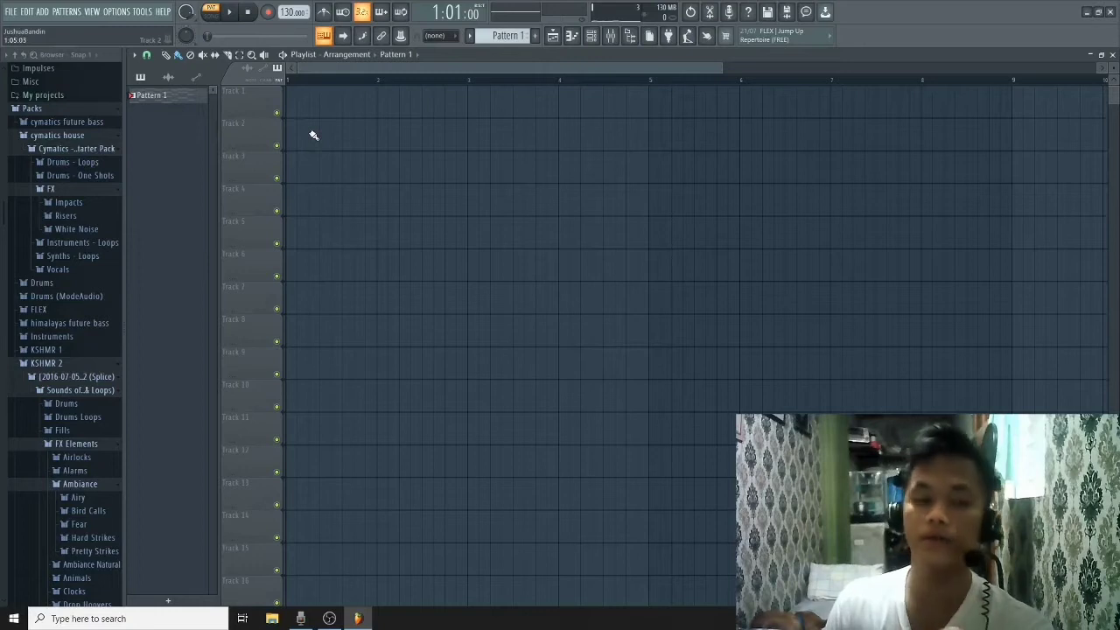
pyautogui.click(591, 36)
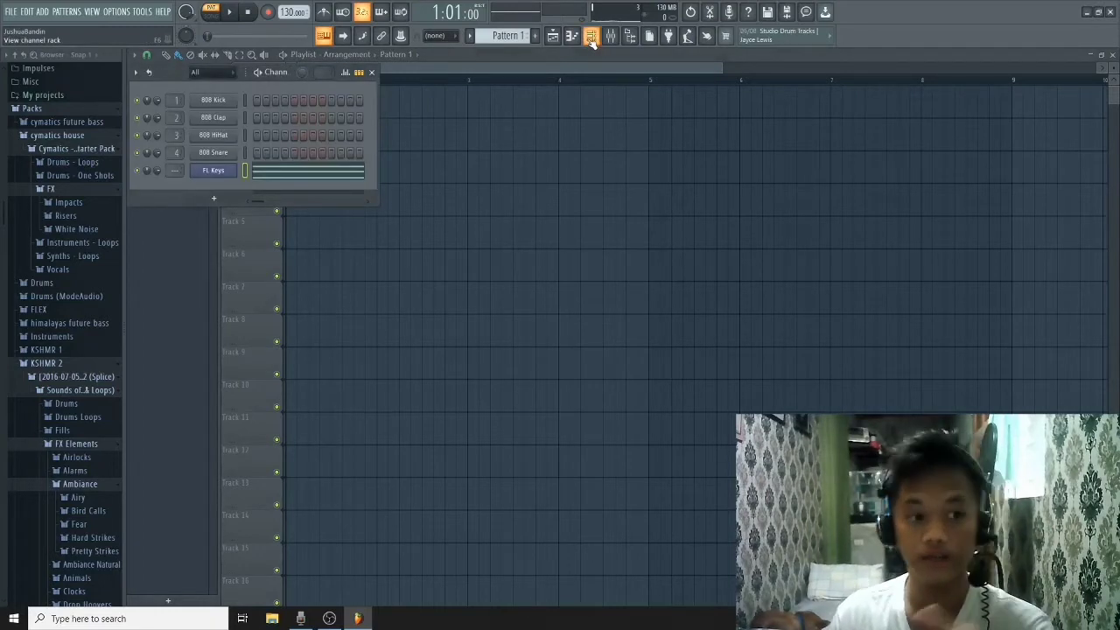
pyautogui.click(208, 174)
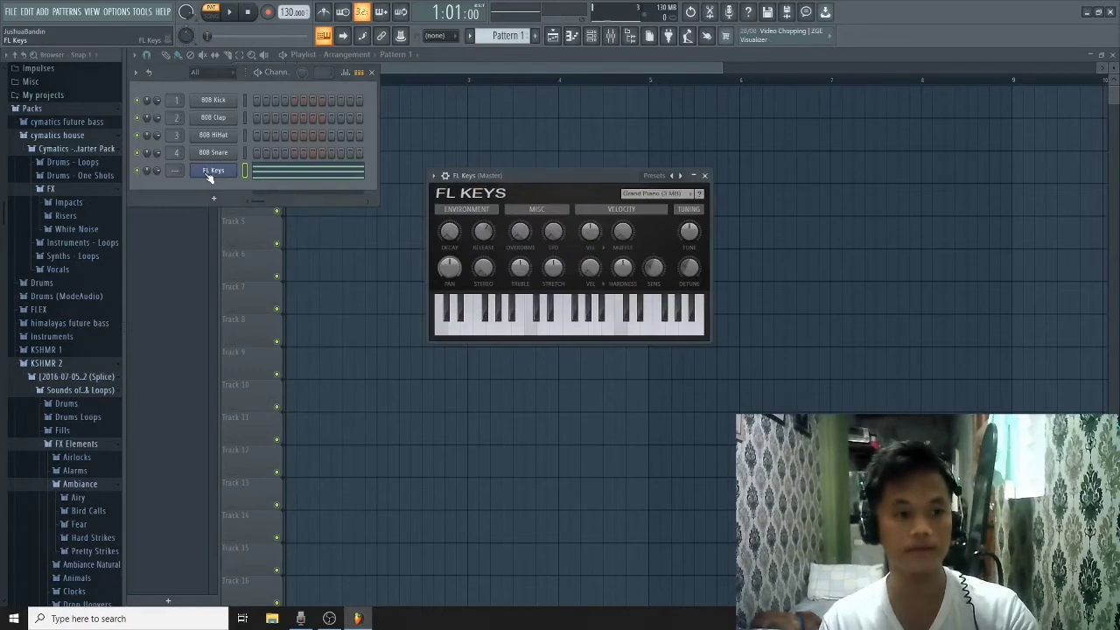
pyautogui.press('F7')
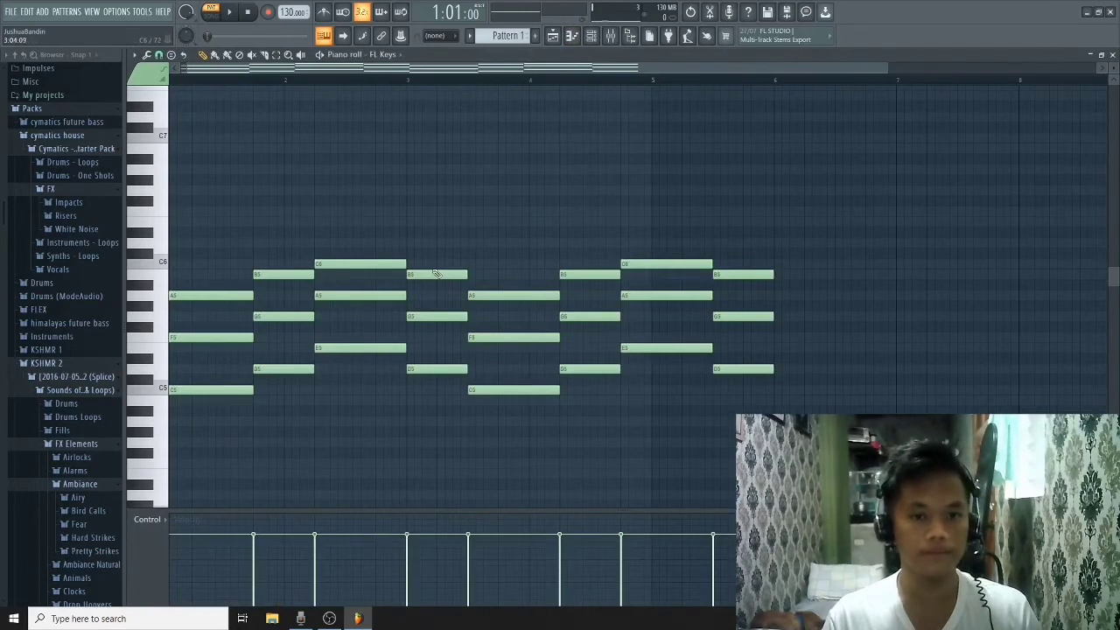
# Step: Place Pattern 1 at bar 1 on playlist Track 2 and trim the clip to end at bar 6
pyautogui.click(552, 35)
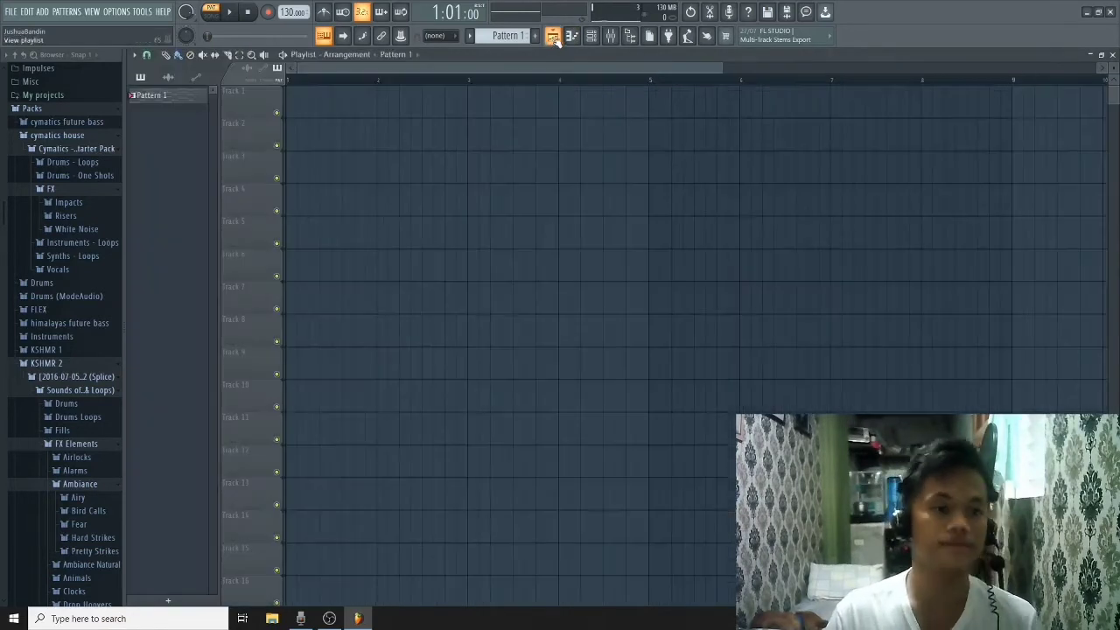
pyautogui.click(290, 135)
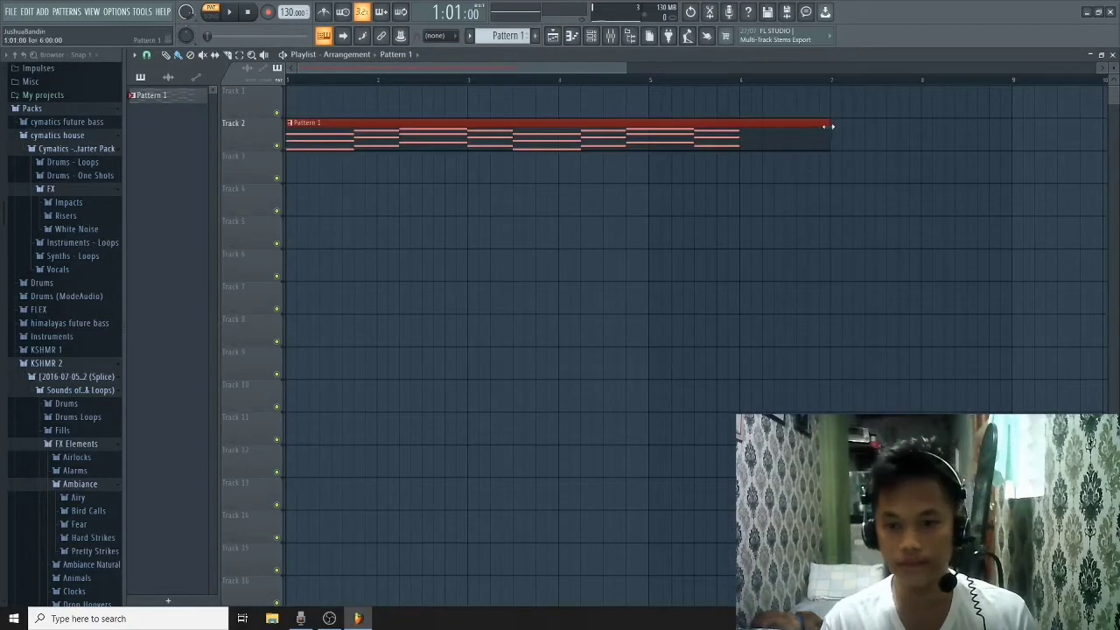
pyautogui.moveTo(829, 123); pyautogui.dragTo(748, 121)
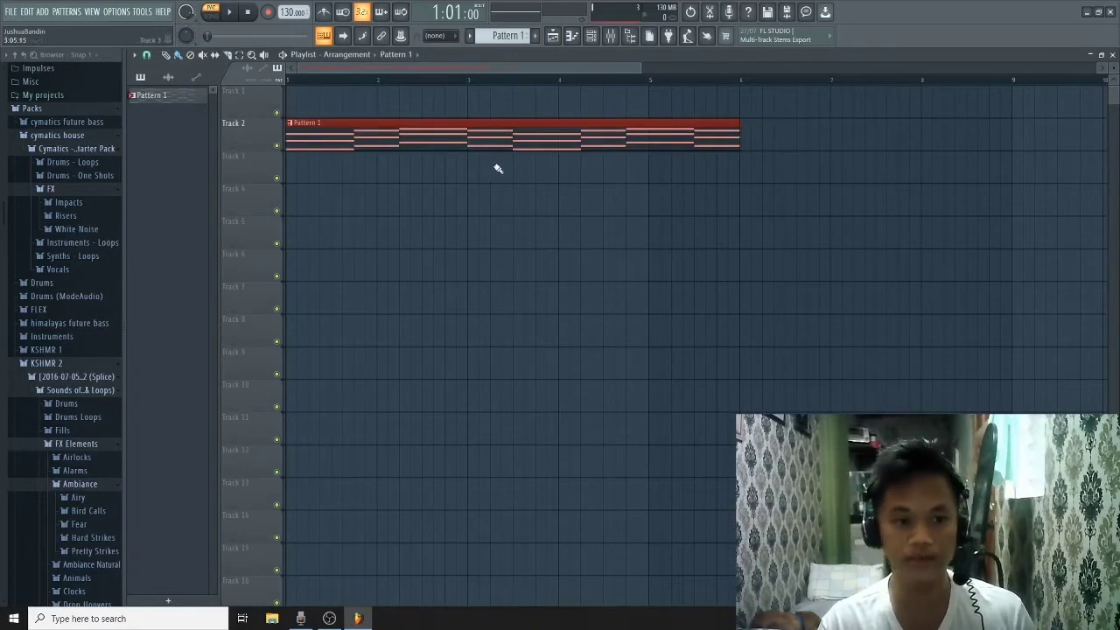
# Step: Move the Pattern 1 clip to Track 1 and play the arrangement from the start
pyautogui.moveTo(359, 111); pyautogui.dragTo(357, 93)
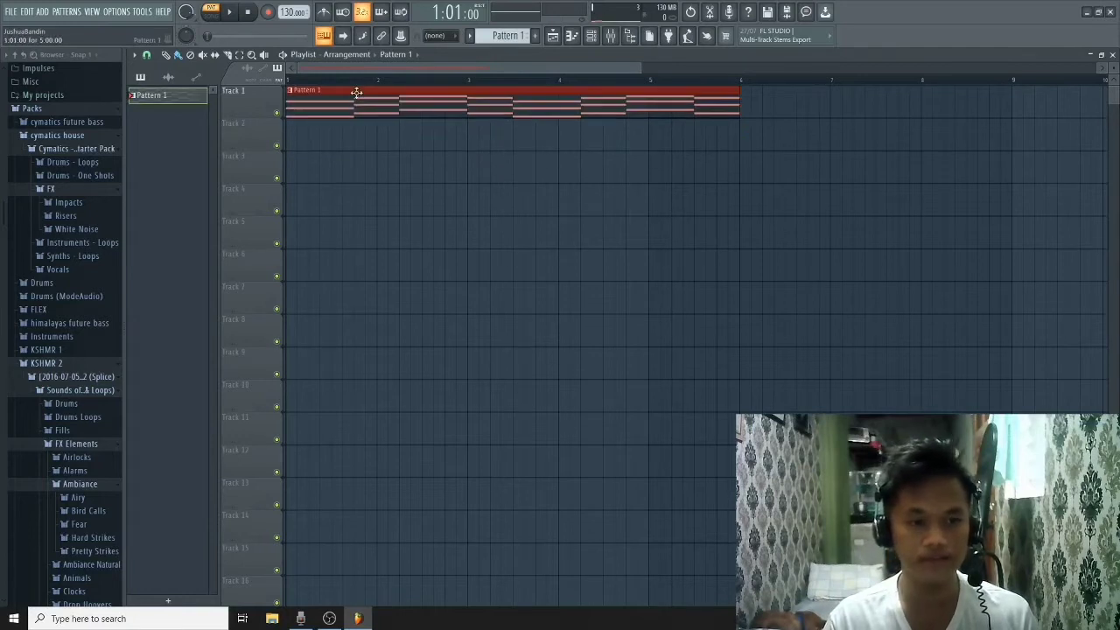
pyautogui.click(292, 79)
pyautogui.press('space')
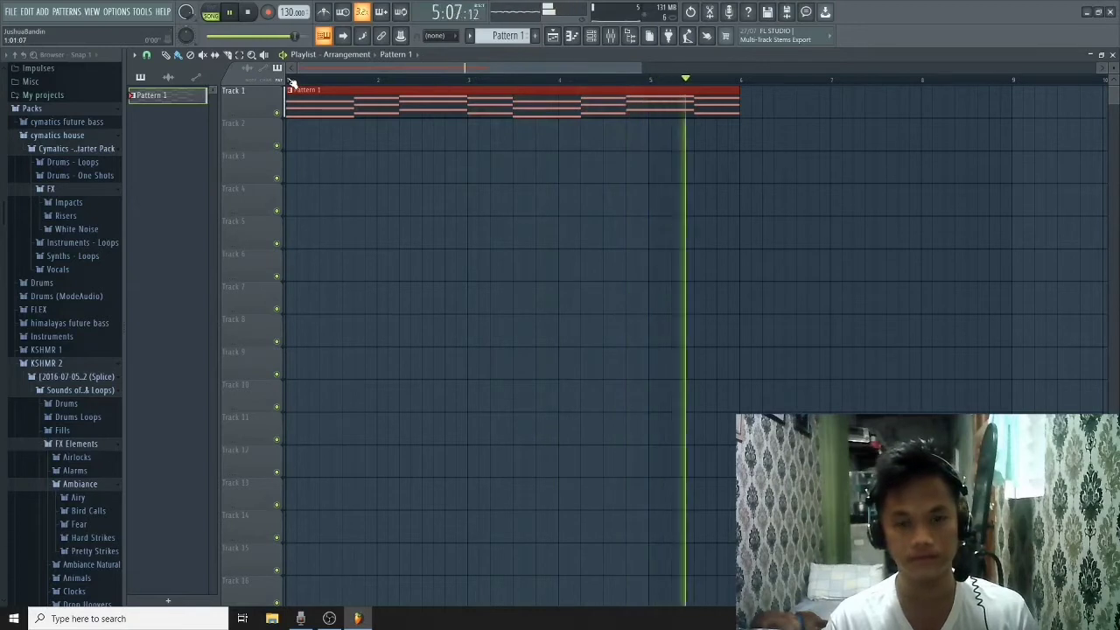
pyautogui.press('space')
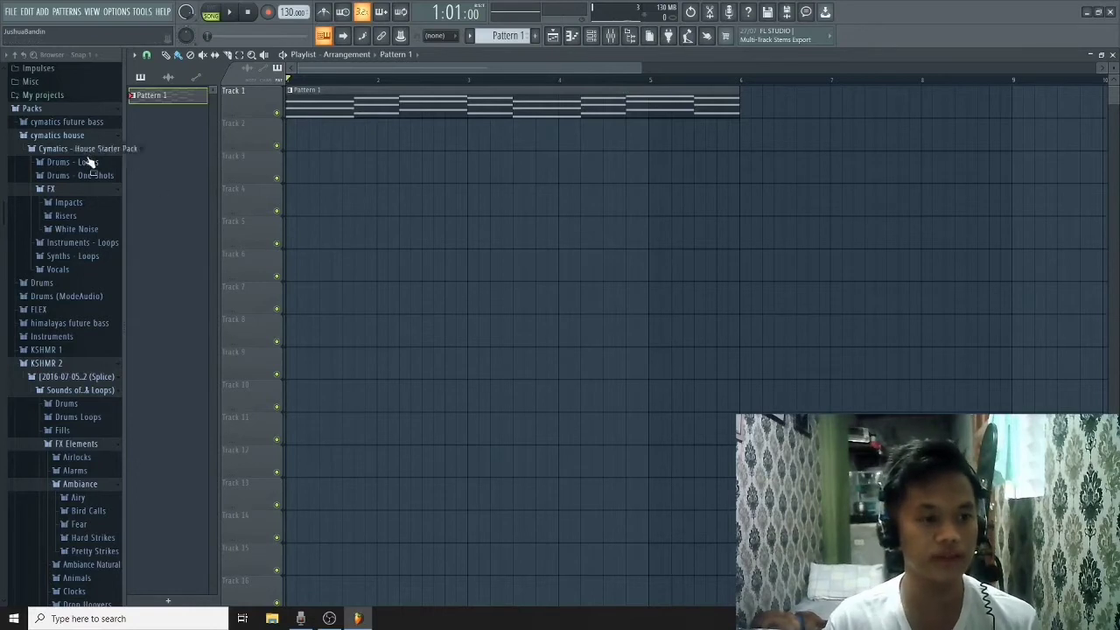
# Step: Rename Pattern 1 as piano and give it a dark magenta color with RGB 105, 53, 91
pyautogui.rightClick(160, 101)
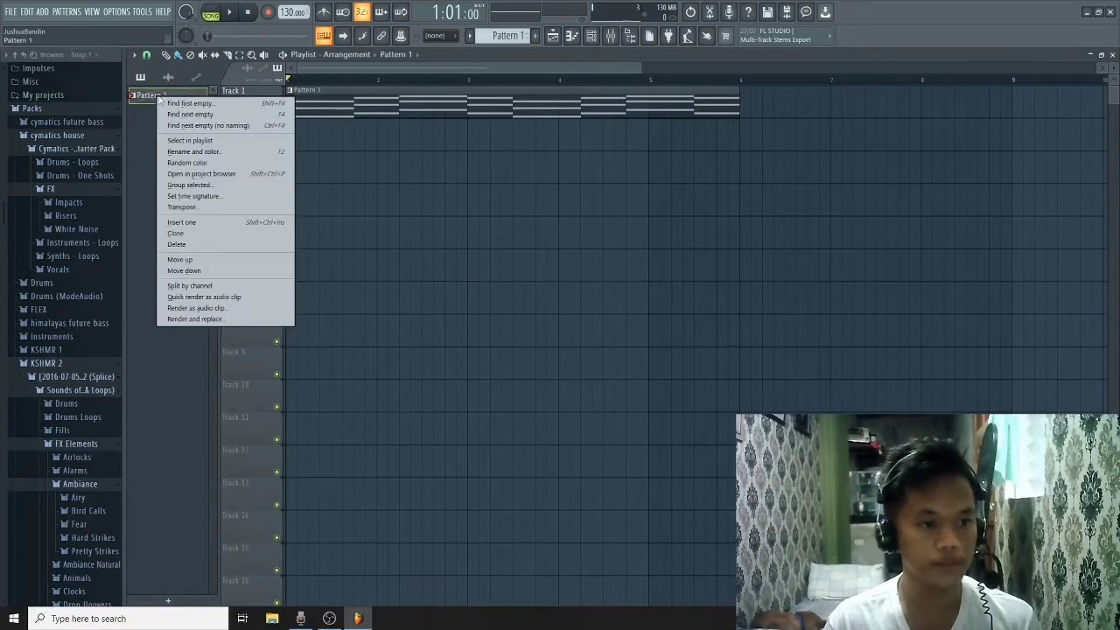
pyautogui.click(190, 152)
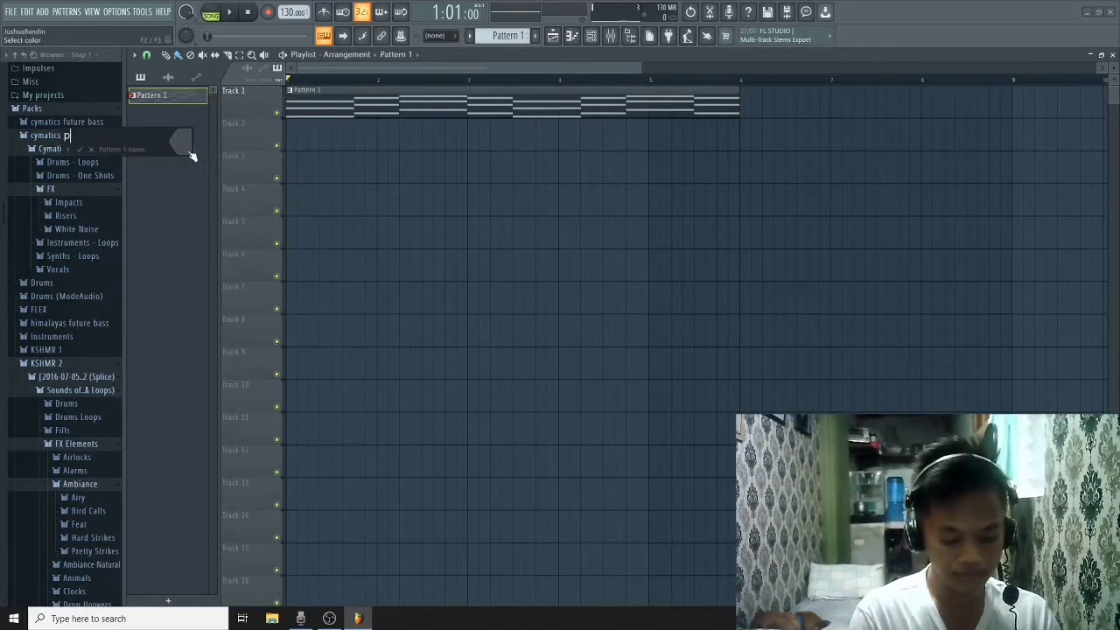
pyautogui.write('piano')
pyautogui.click(193, 155)
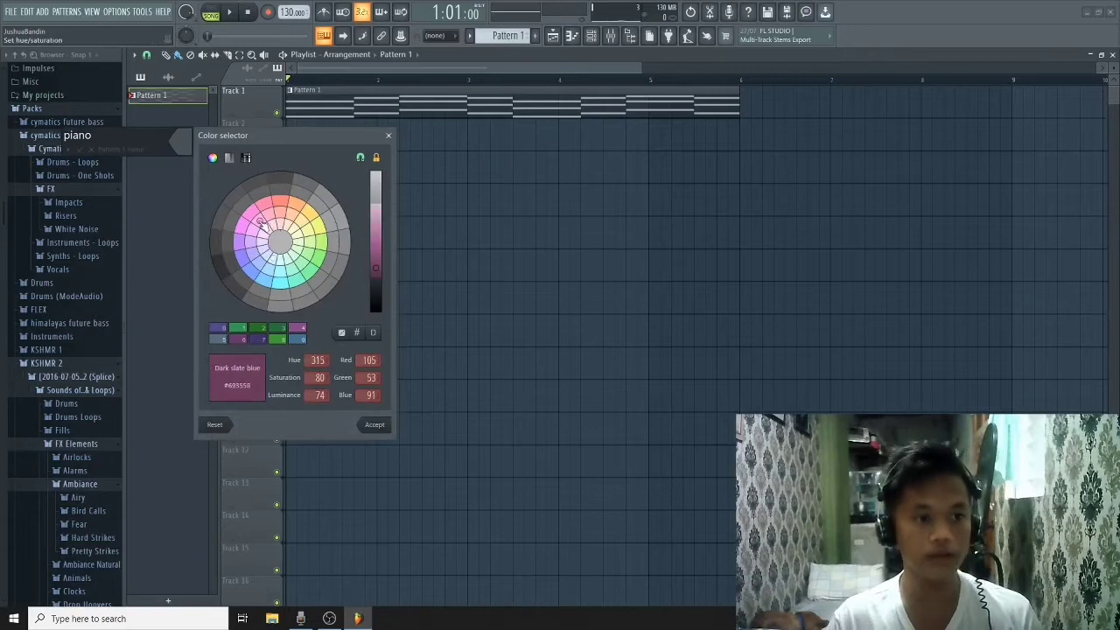
pyautogui.press('Return')
pyautogui.press('Return')
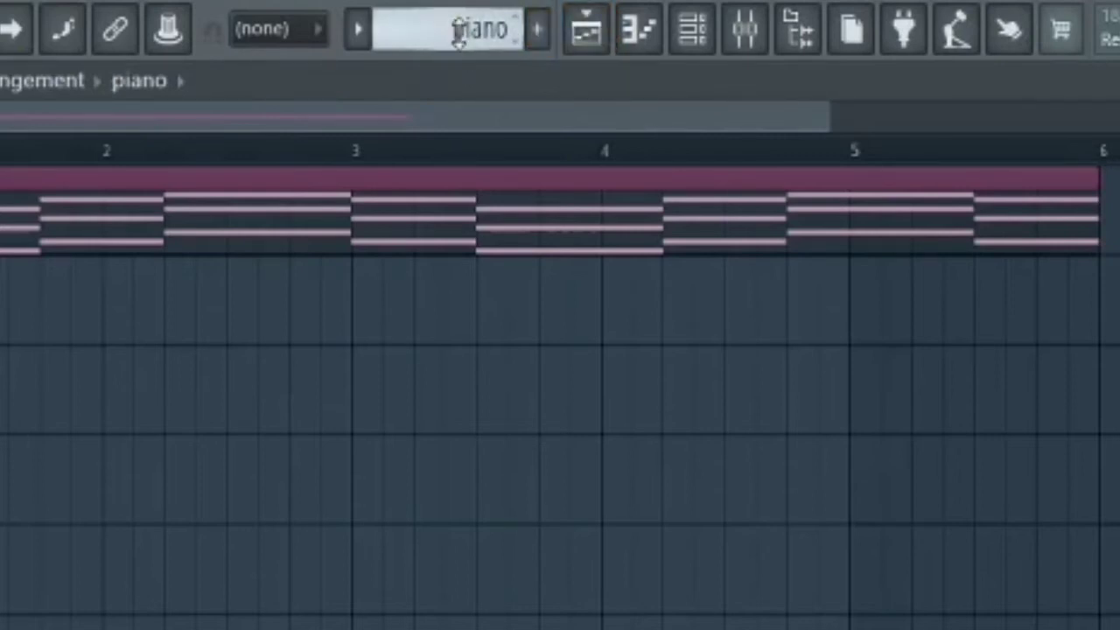
# Step: Add a second pattern named kick and give it the dark slate blue color #283976
pyautogui.click(542, 36)
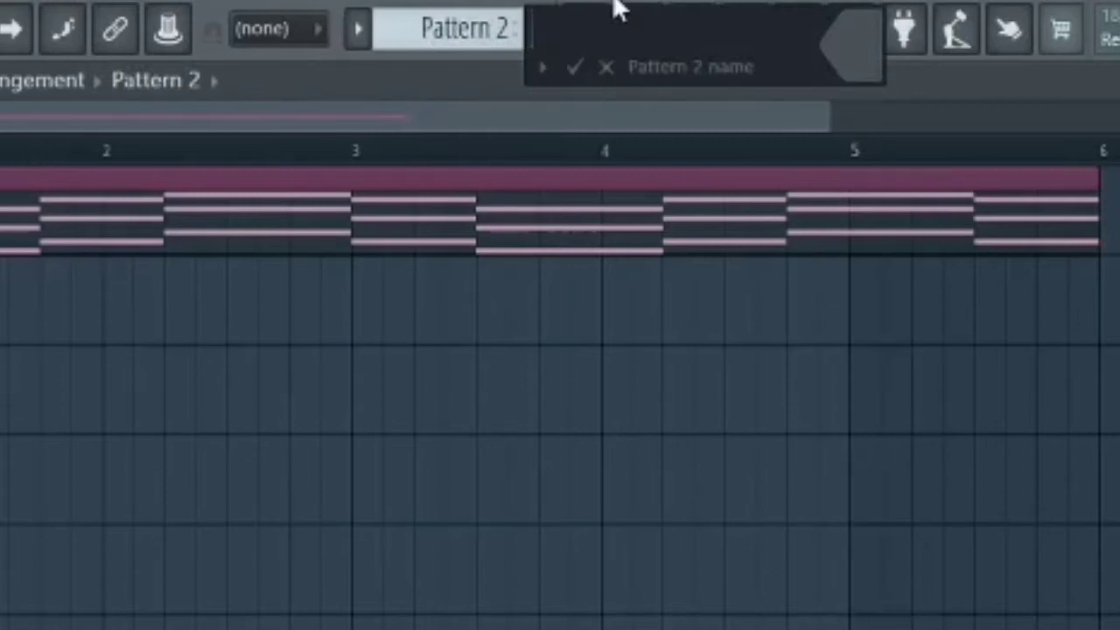
pyautogui.write('kick')
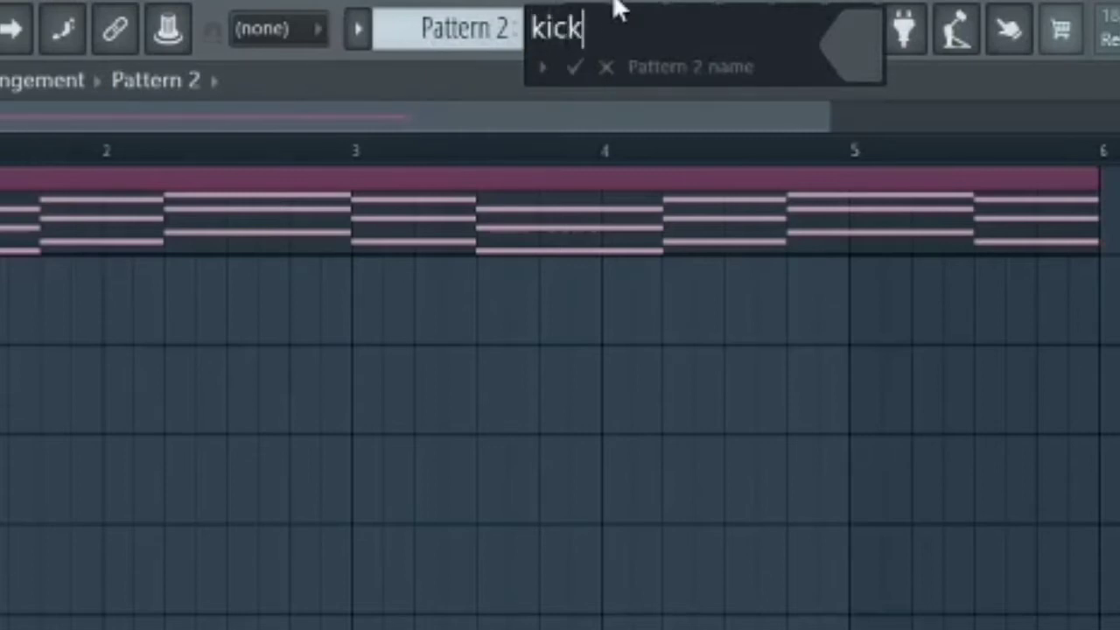
pyautogui.click(852, 65)
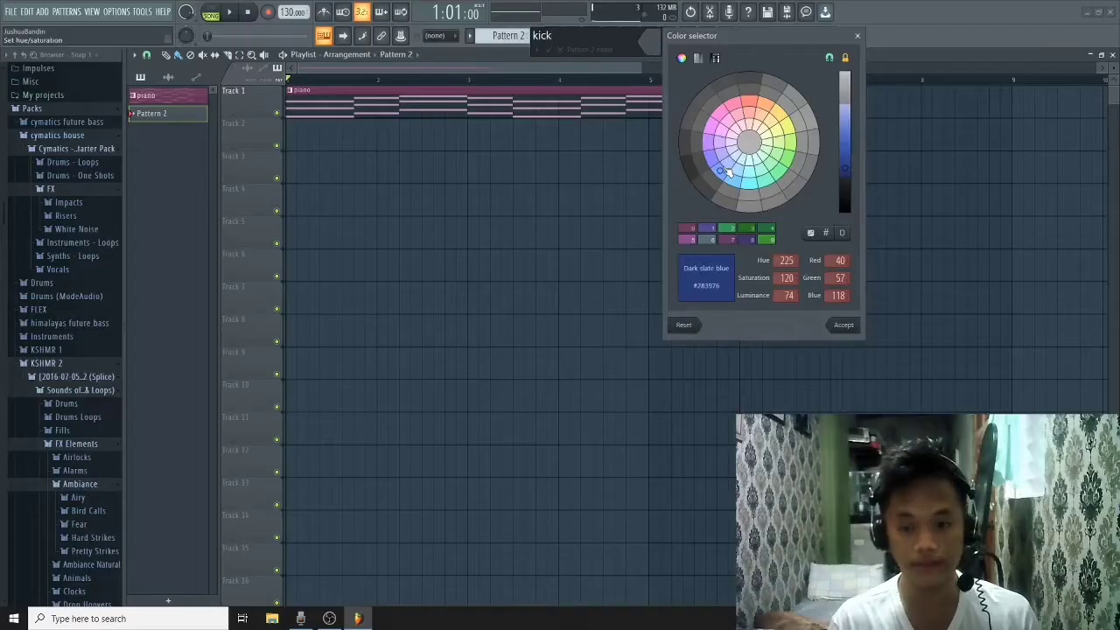
pyautogui.press('Return')
pyautogui.press('Return')
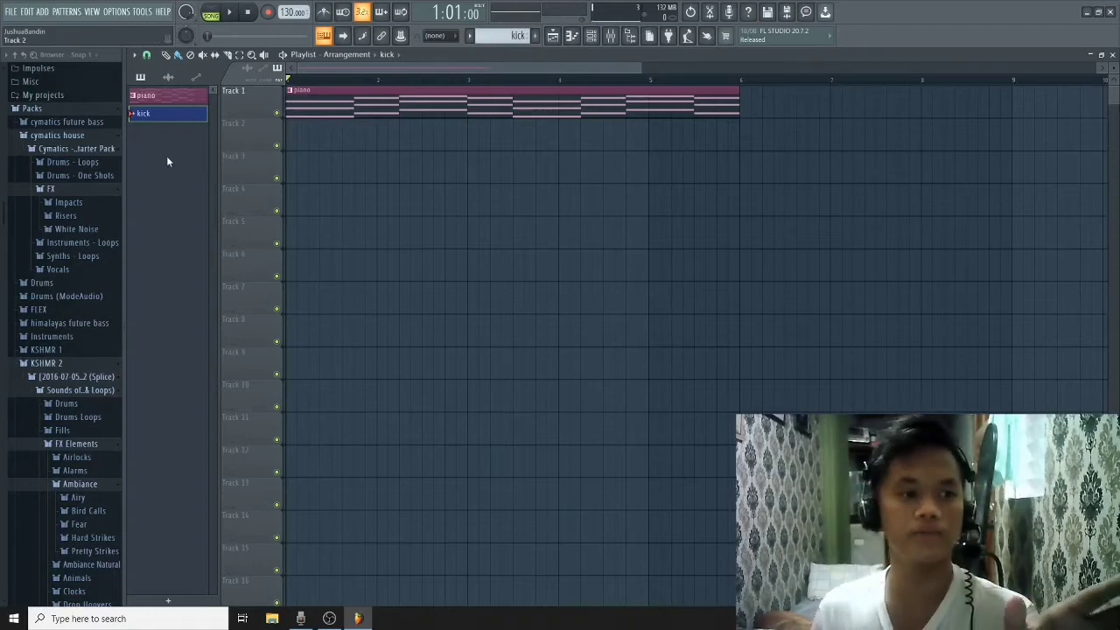
# Step: Switch between the piano and kick patterns, view the piano pattern's notes in the piano roll, and return to the playlist
pyautogui.click(162, 103)
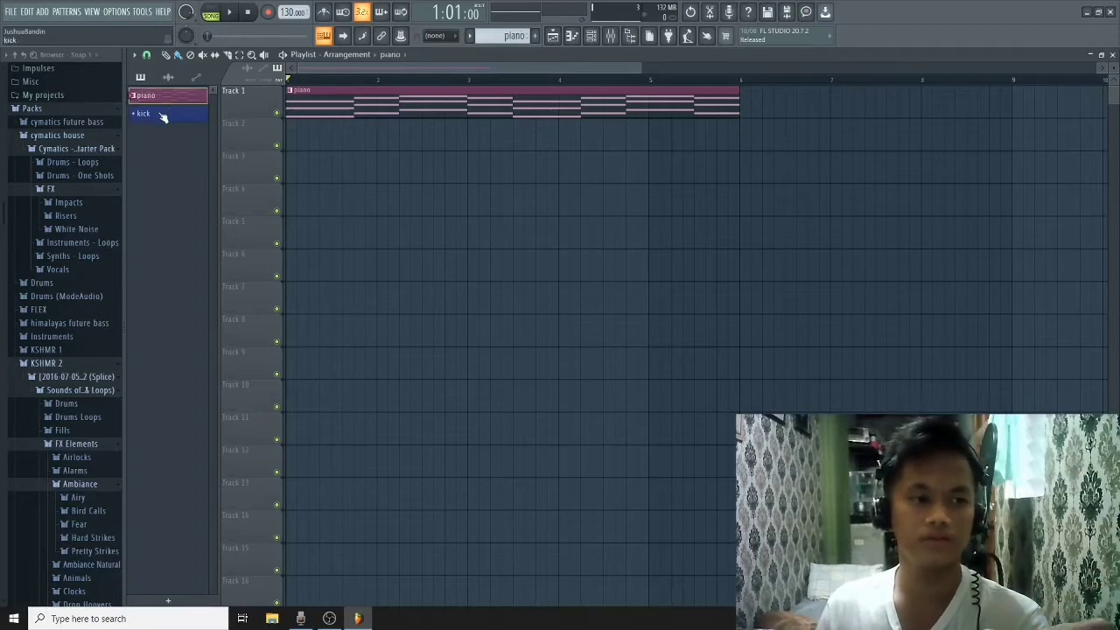
pyautogui.click(162, 116)
pyautogui.click(159, 98)
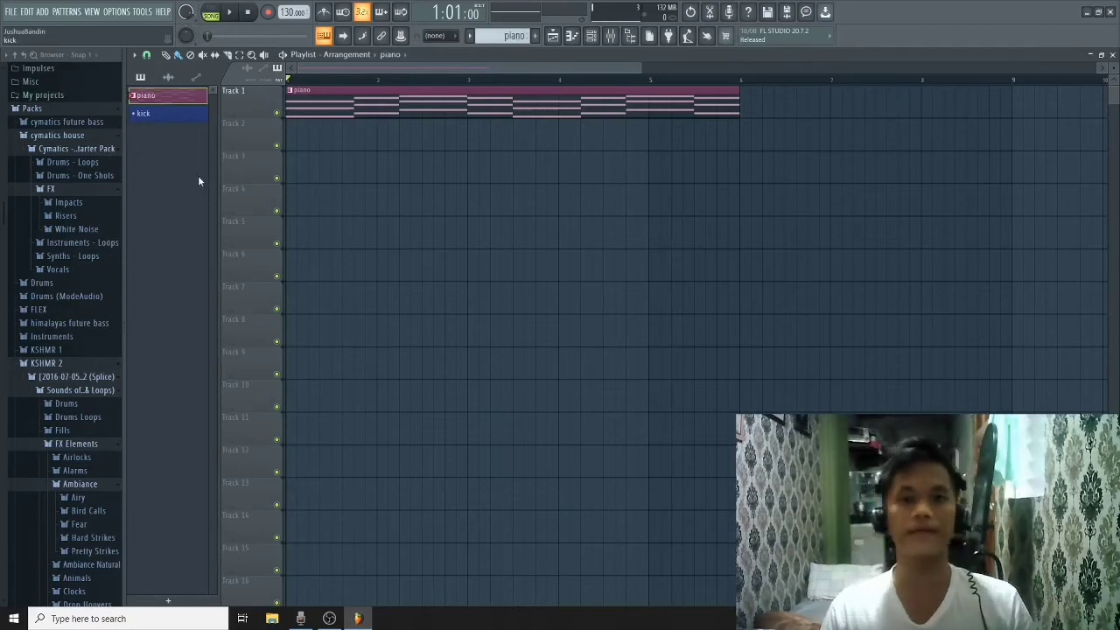
pyautogui.doubleClick(154, 103)
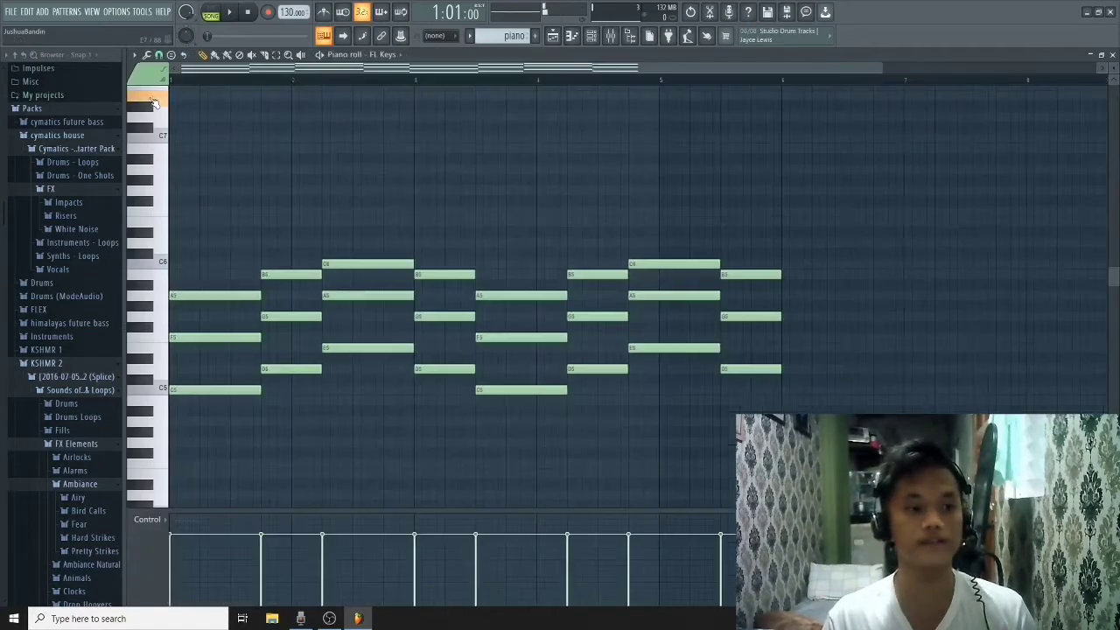
pyautogui.click(556, 36)
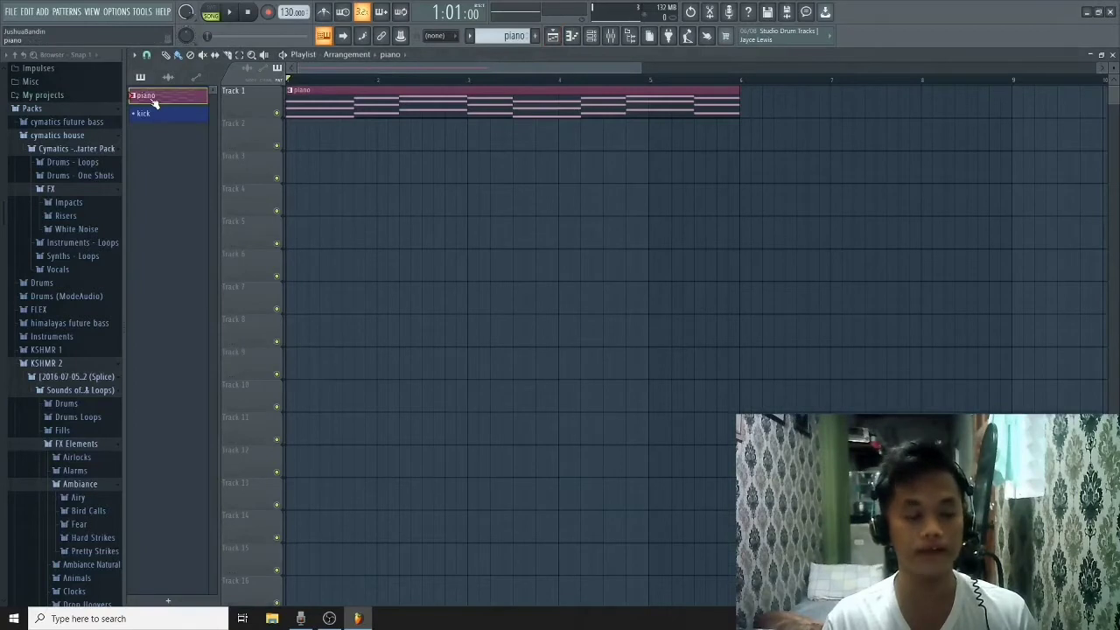
# Step: Examine the sampler settings of the 808 Kick, Clap, HiHat and Snare channels, including a look at the mixer
pyautogui.click(595, 37)
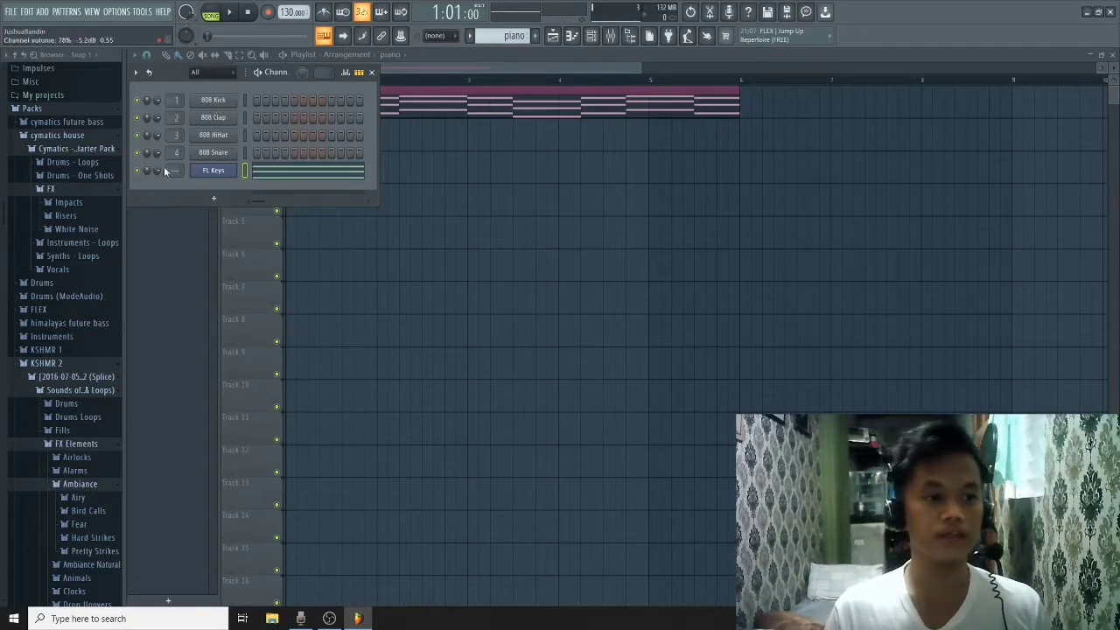
pyautogui.click(215, 101)
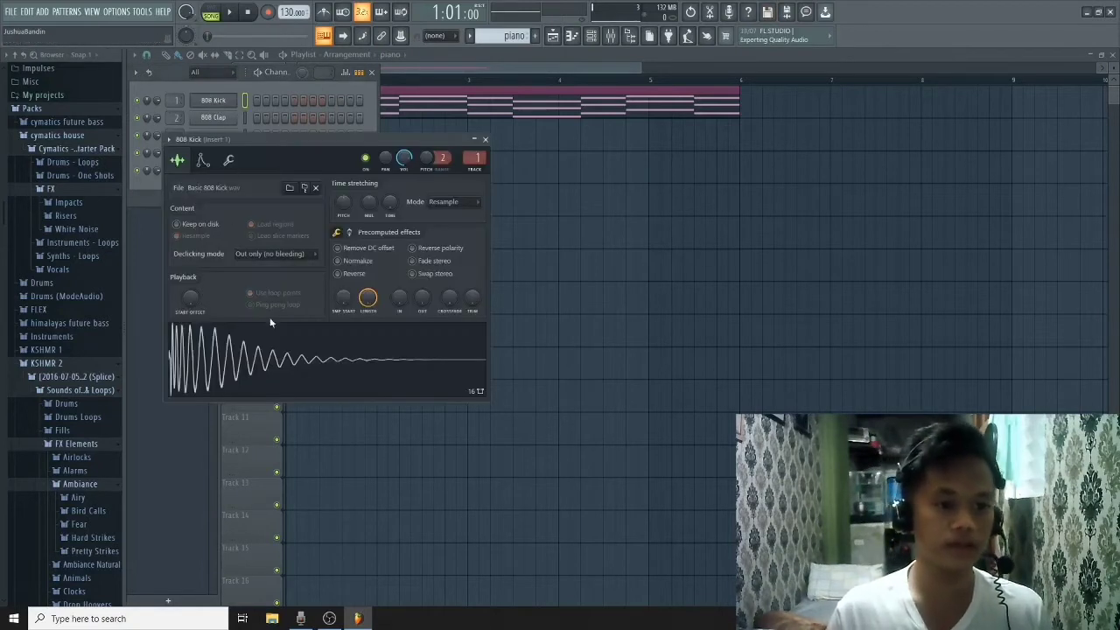
pyautogui.click(194, 409)
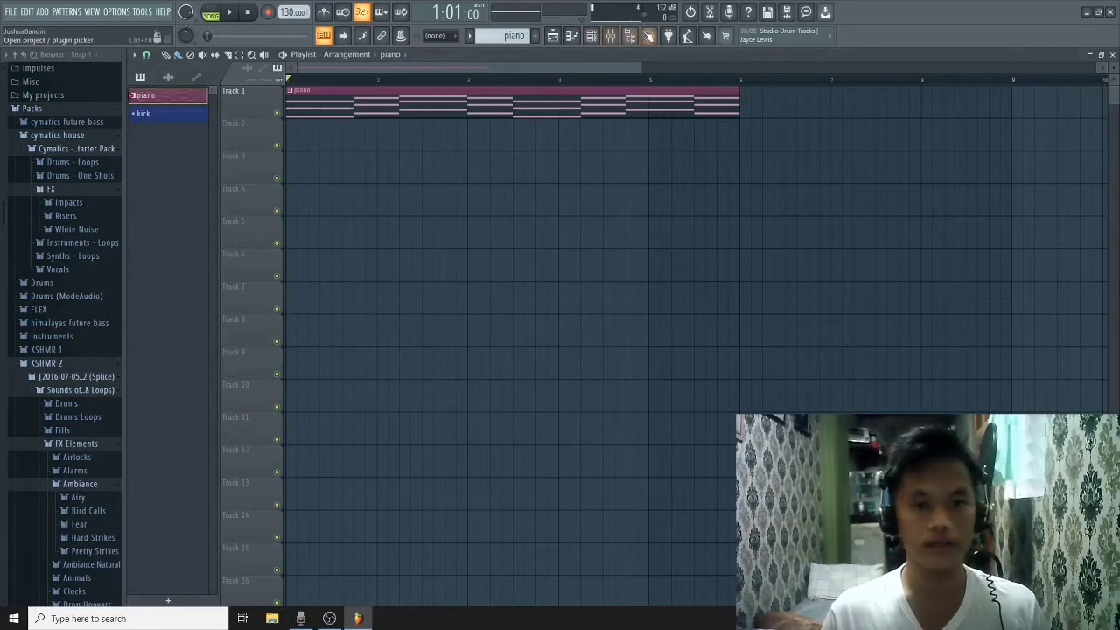
pyautogui.press('F6')
pyautogui.click(210, 123)
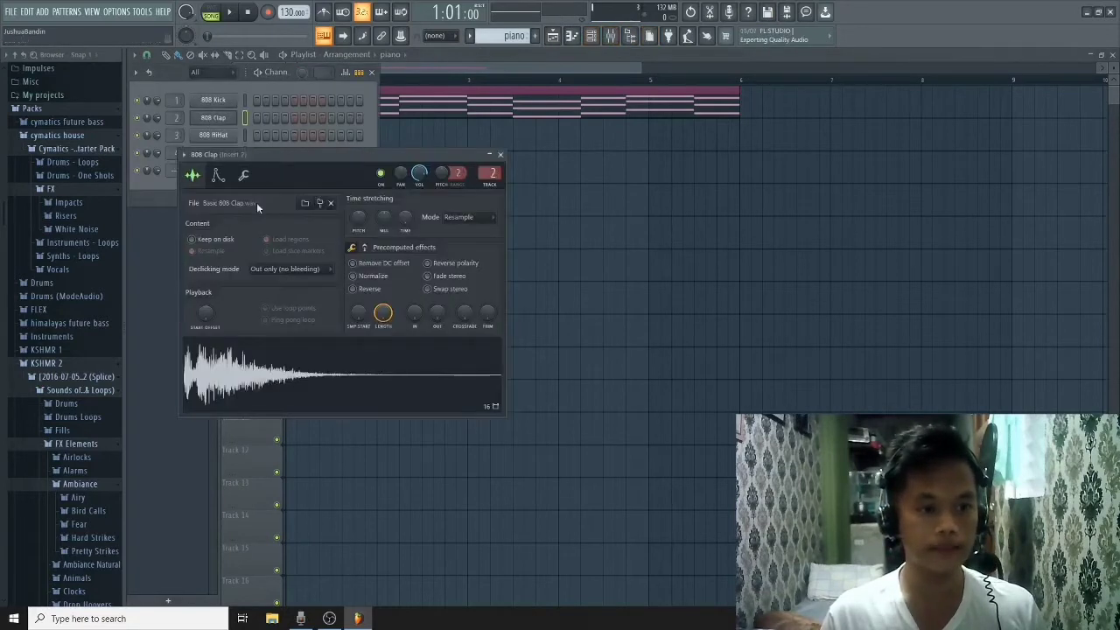
pyautogui.click(217, 73)
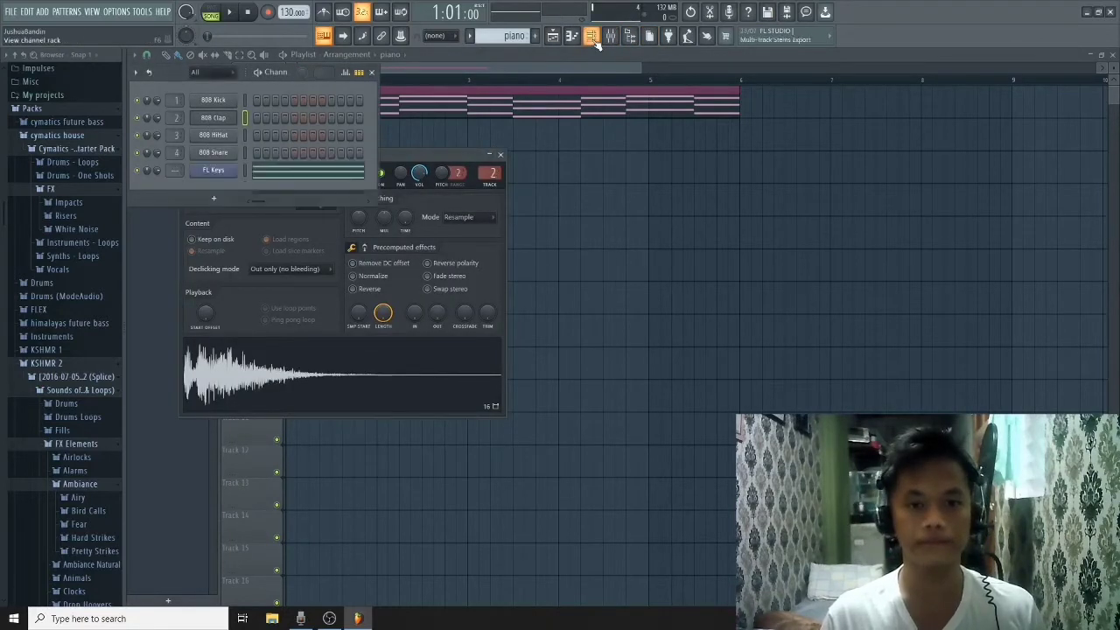
pyautogui.click(213, 137)
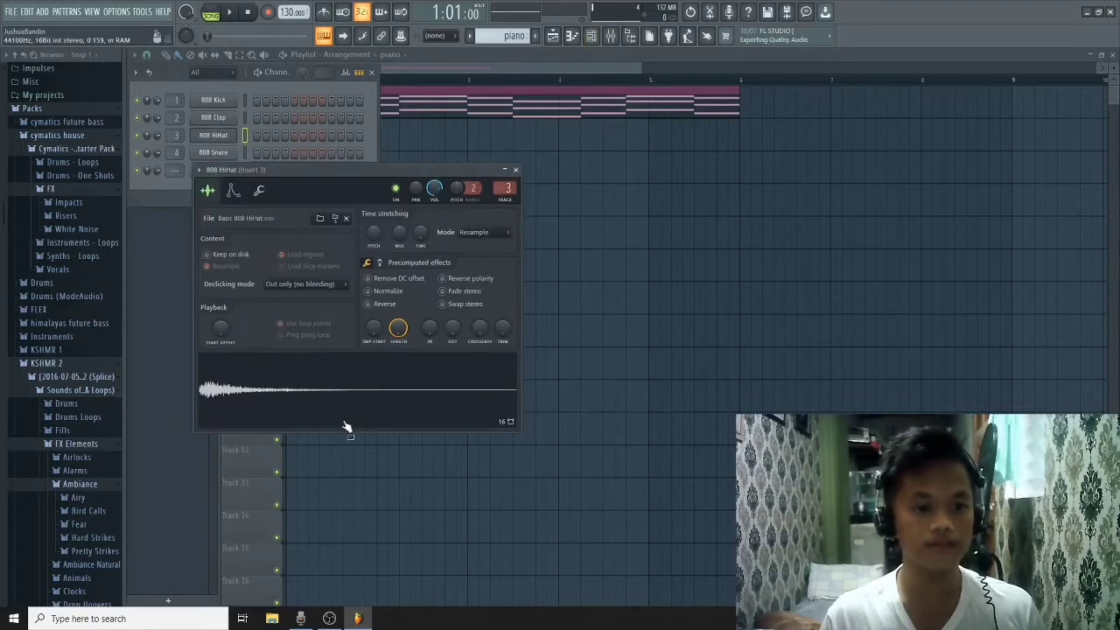
pyautogui.click(610, 39)
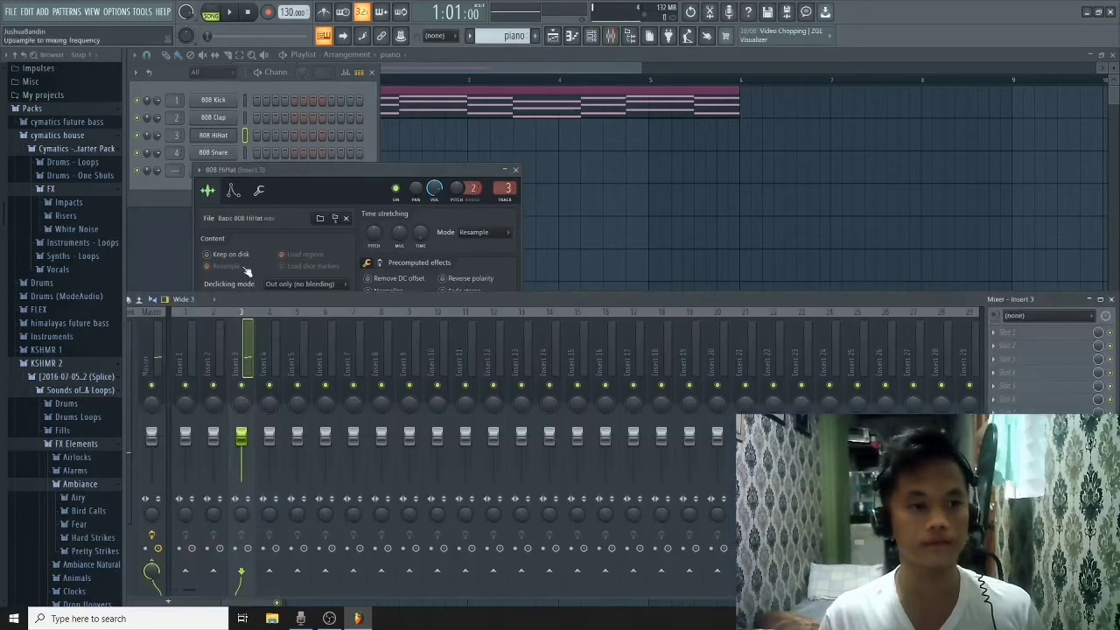
pyautogui.click(214, 154)
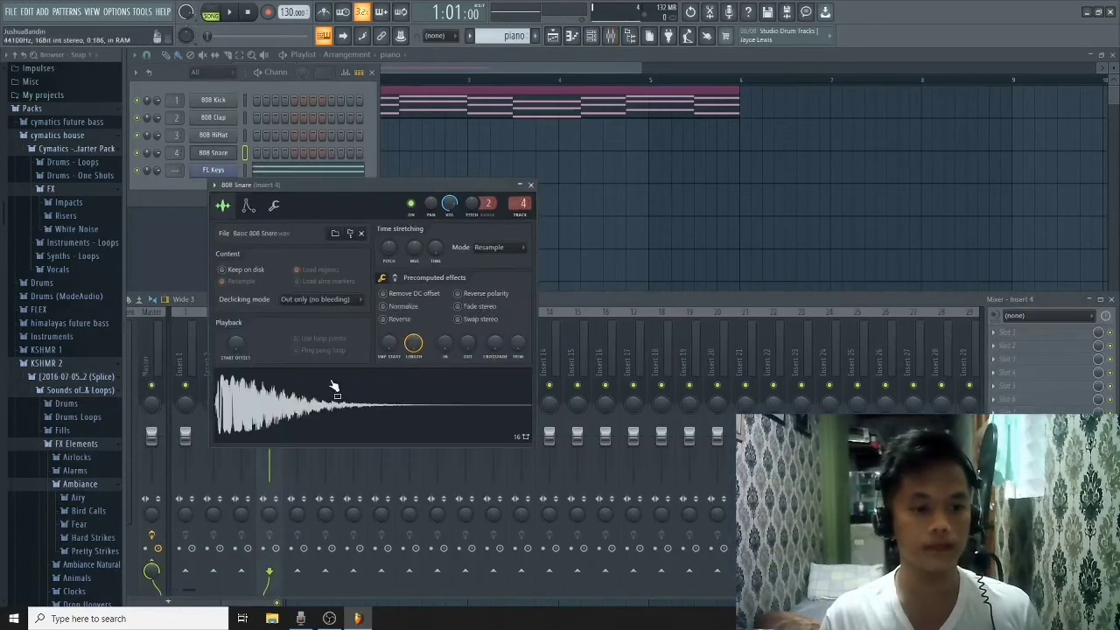
pyautogui.click(185, 260)
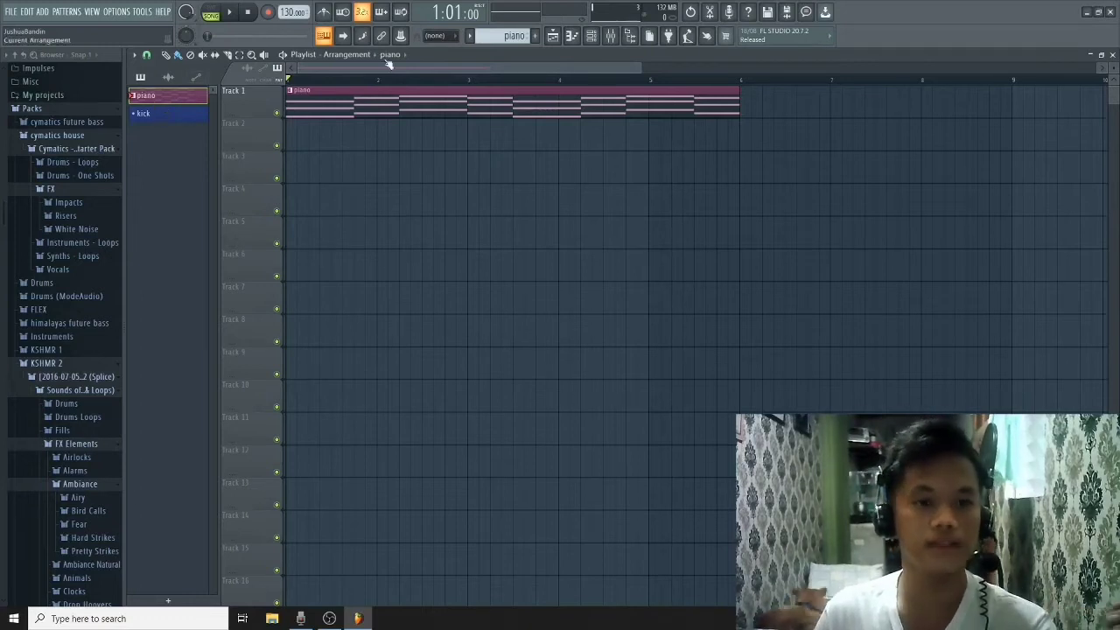
# Step: Examine the list of plugins available for adding a new channel to the channel rack, without adding one
pyautogui.click(592, 35)
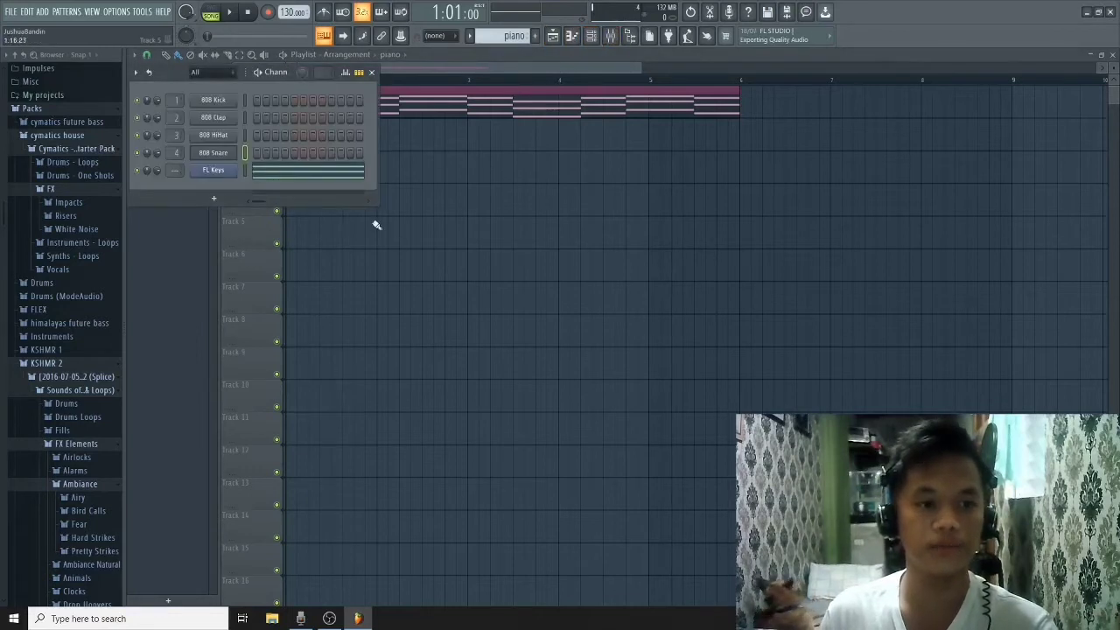
pyautogui.click(213, 199)
pyautogui.click(172, 189)
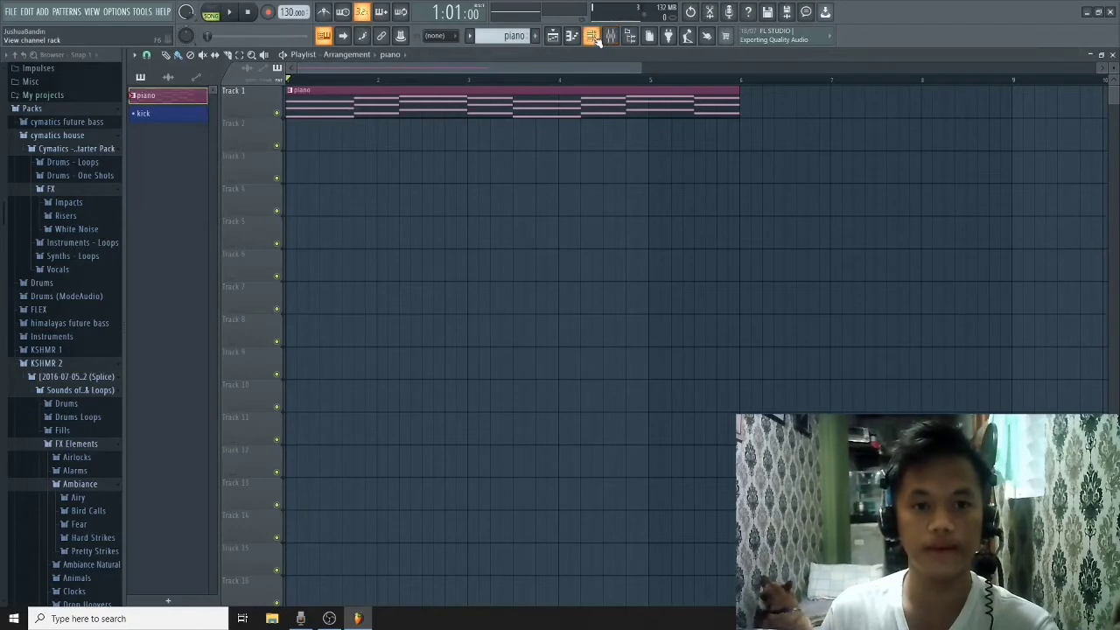
pyautogui.click(591, 35)
pyautogui.click(213, 199)
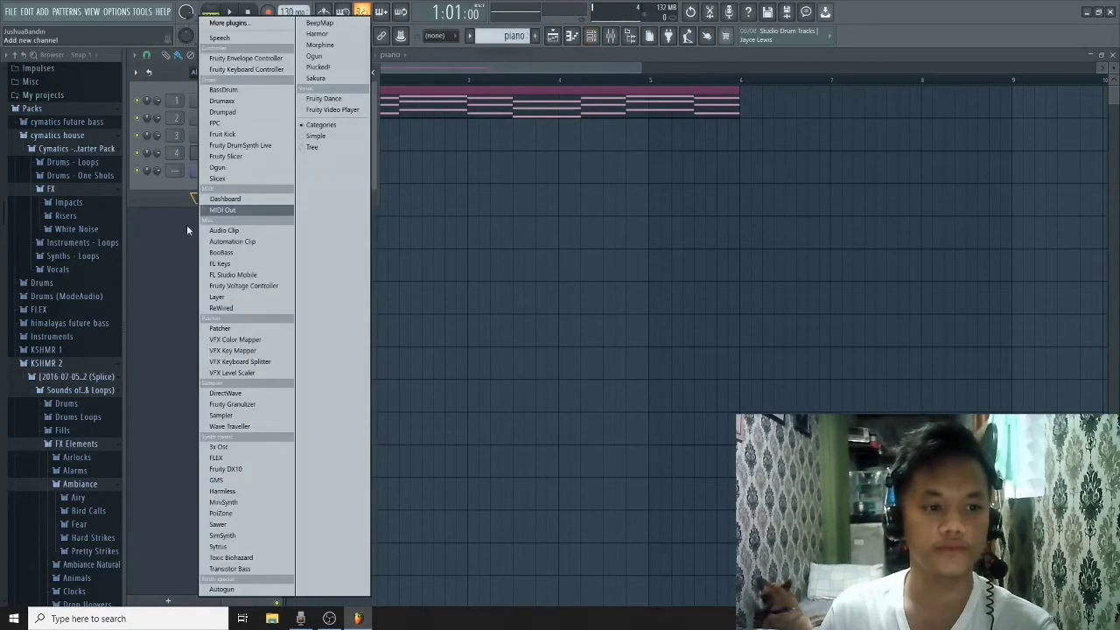
pyautogui.click(167, 250)
# Step: View the 808 Kick channel's sampler settings and open its piano roll in the piano pattern
pyautogui.click(591, 35)
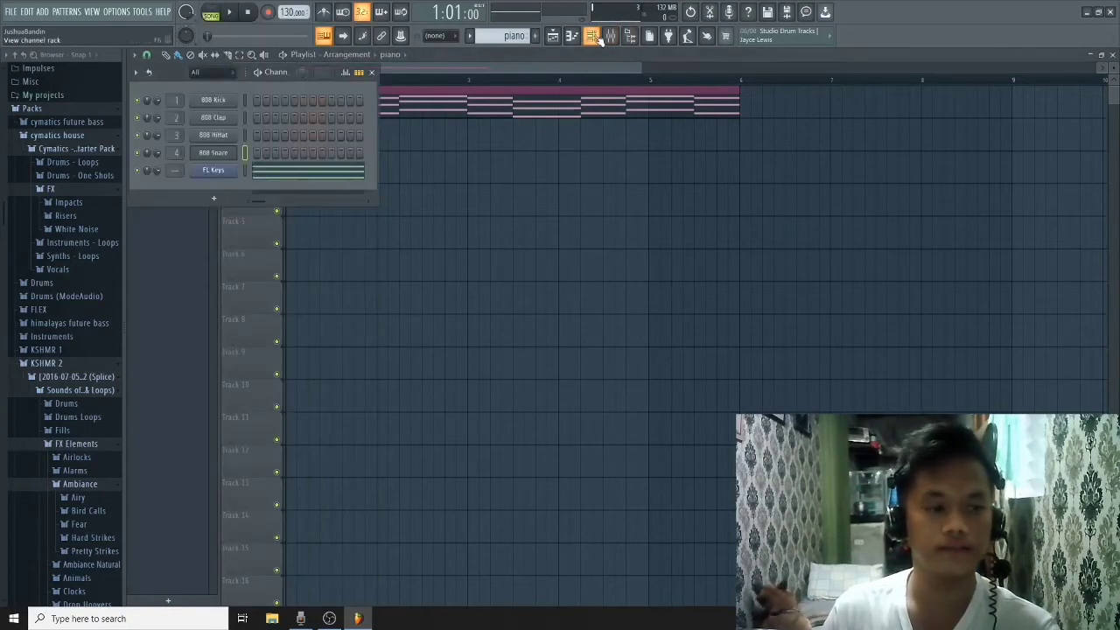
pyautogui.click(226, 102)
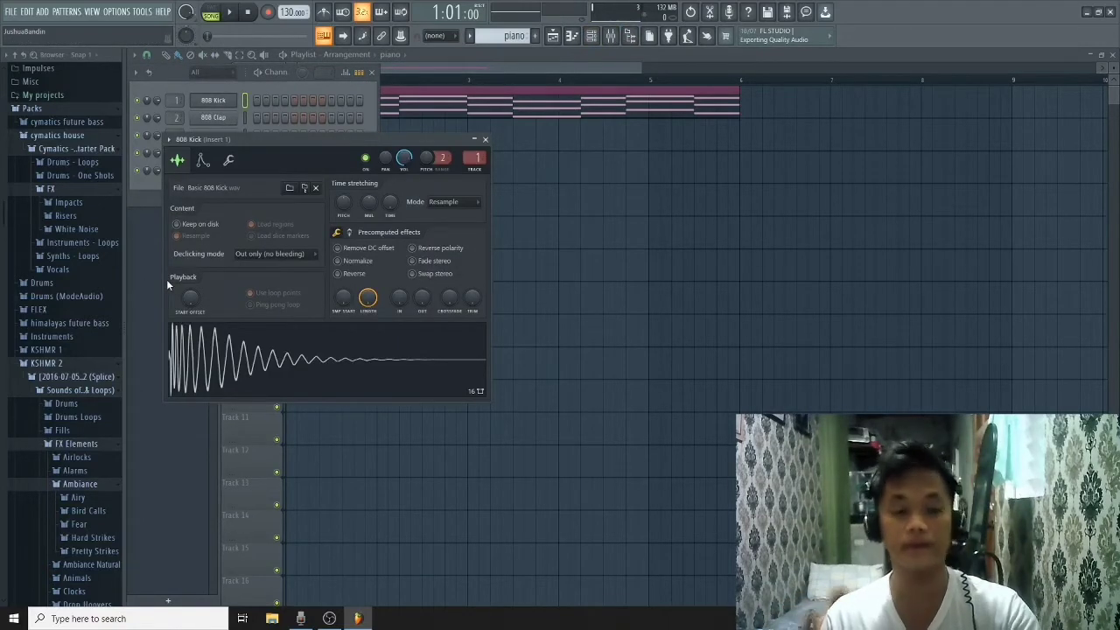
pyautogui.press('F7')
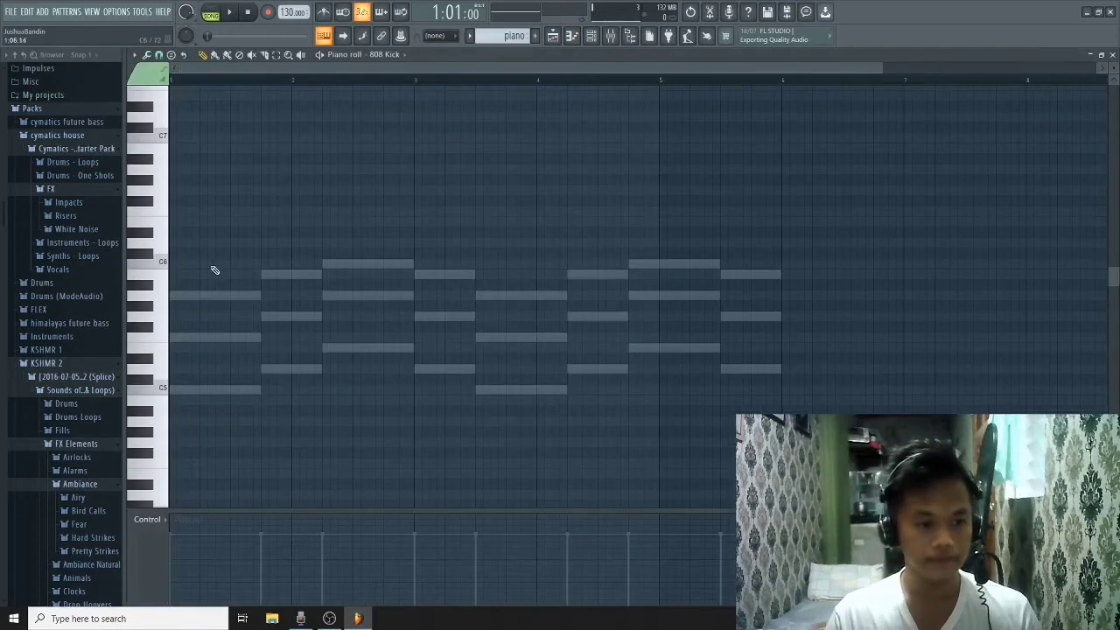
pyautogui.scroll(-2, 220, 254)
pyautogui.scroll(-1, 220, 255)
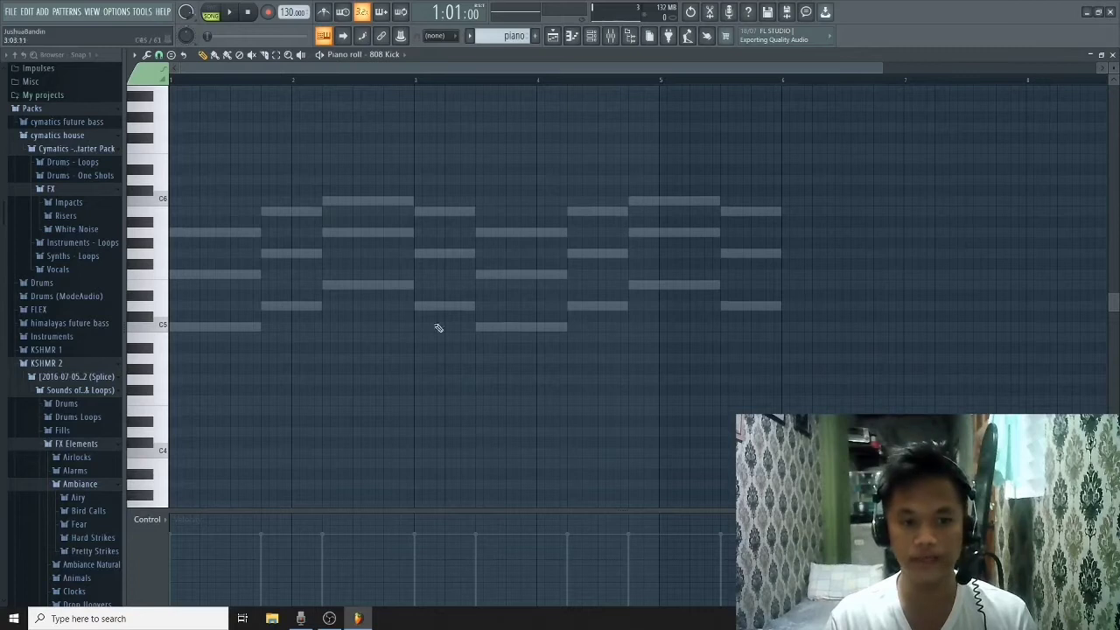
pyautogui.scroll(4, 251, 213)
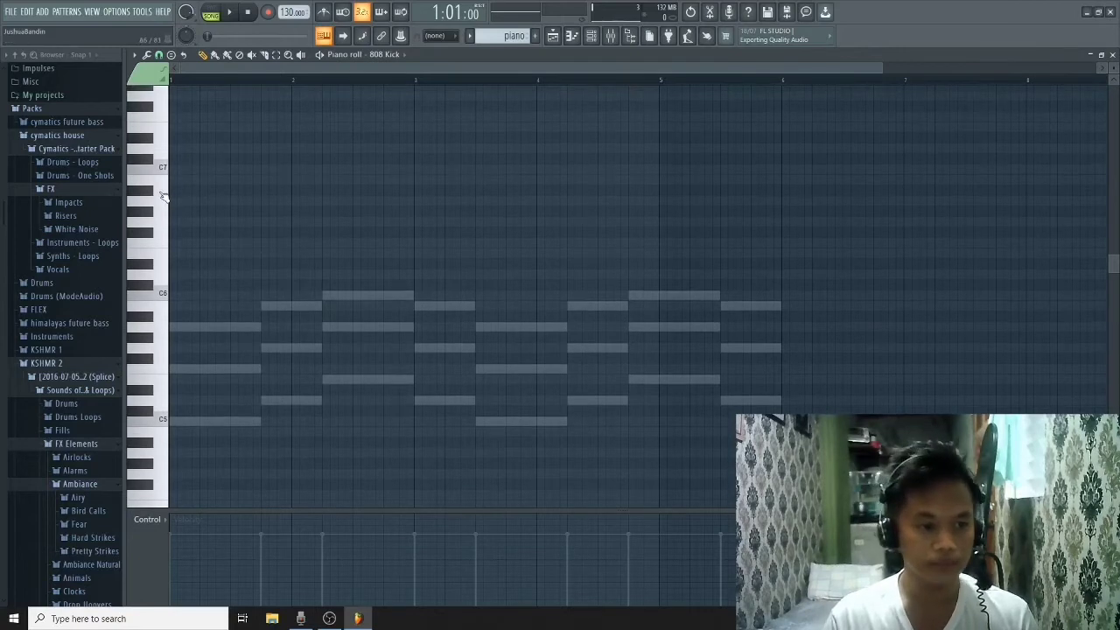
# Step: Draw four back-to-back 808 Kick notes on C5 across the first bar of the piano pattern, playing them back while placing them
pyautogui.click(172, 201)
pyautogui.moveTo(210, 201); pyautogui.dragTo(184, 298)
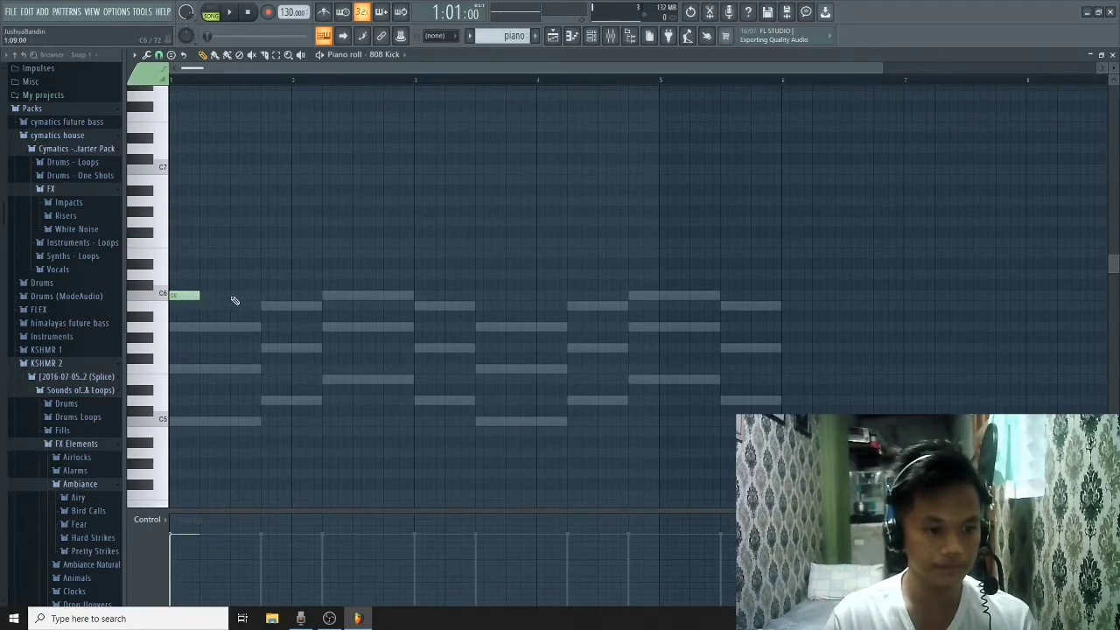
pyautogui.press('space')
pyautogui.press('space')
pyautogui.click(183, 298)
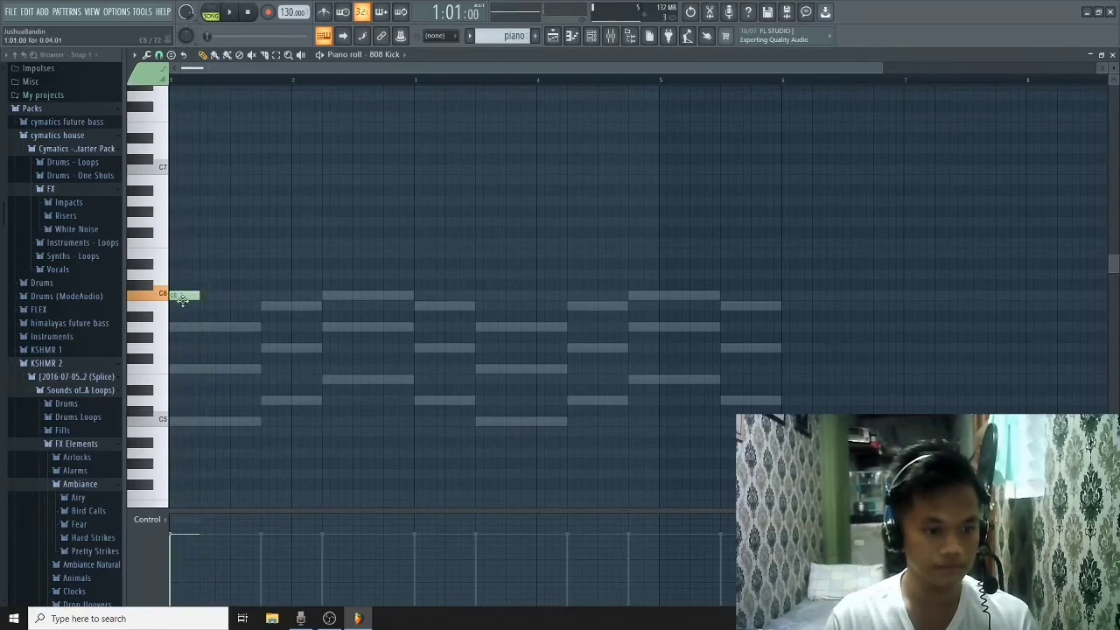
pyautogui.moveTo(183, 299); pyautogui.dragTo(224, 423)
pyautogui.press('space')
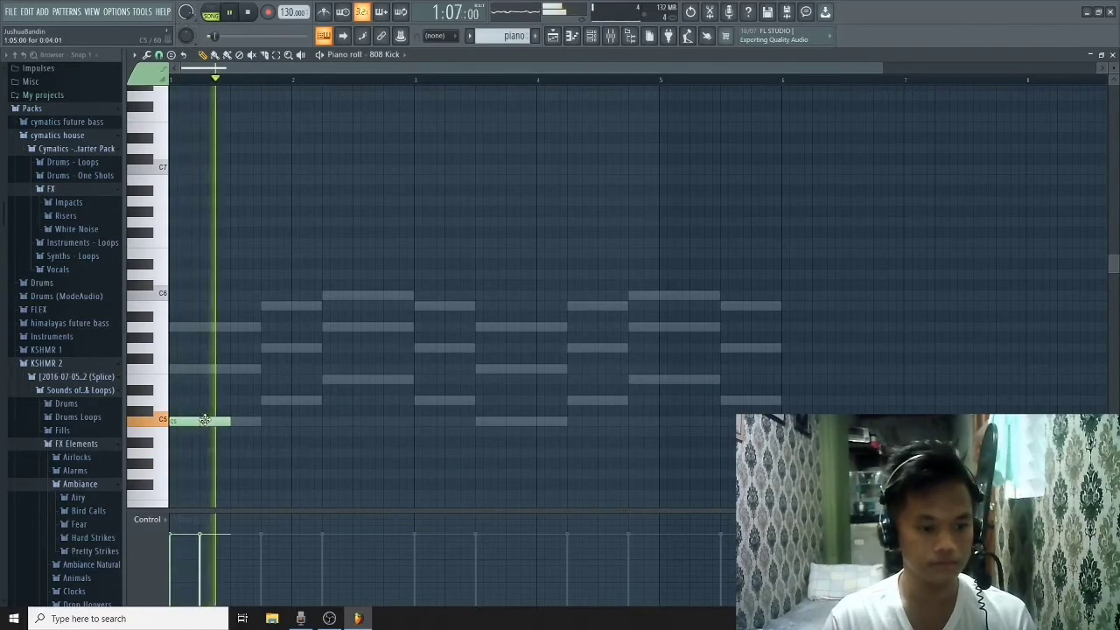
pyautogui.press('space')
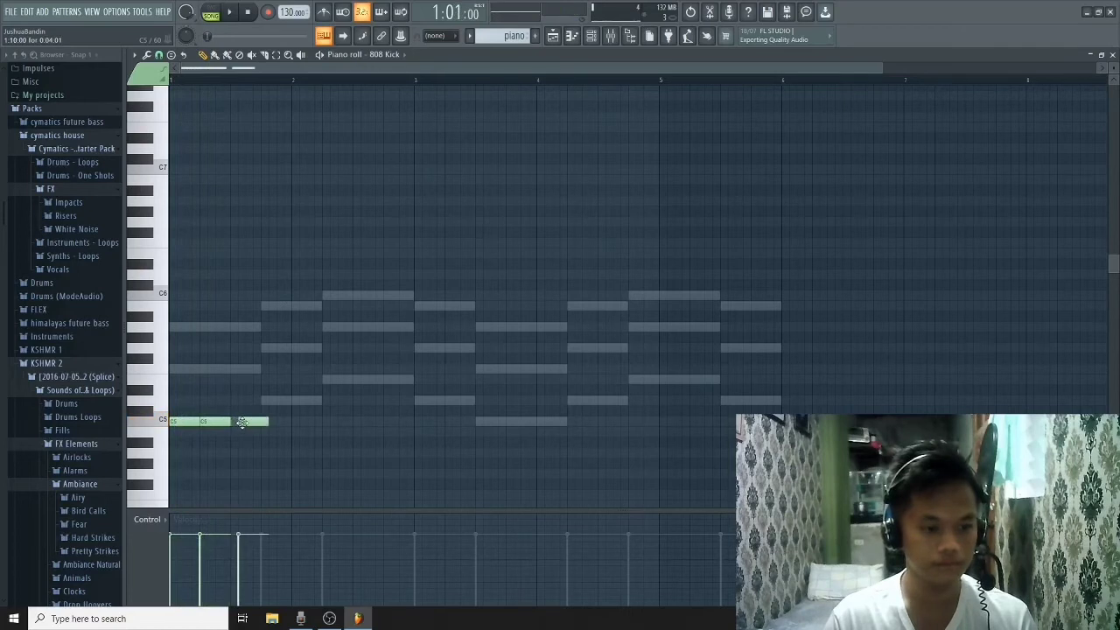
pyautogui.click(238, 424)
pyautogui.click(266, 422)
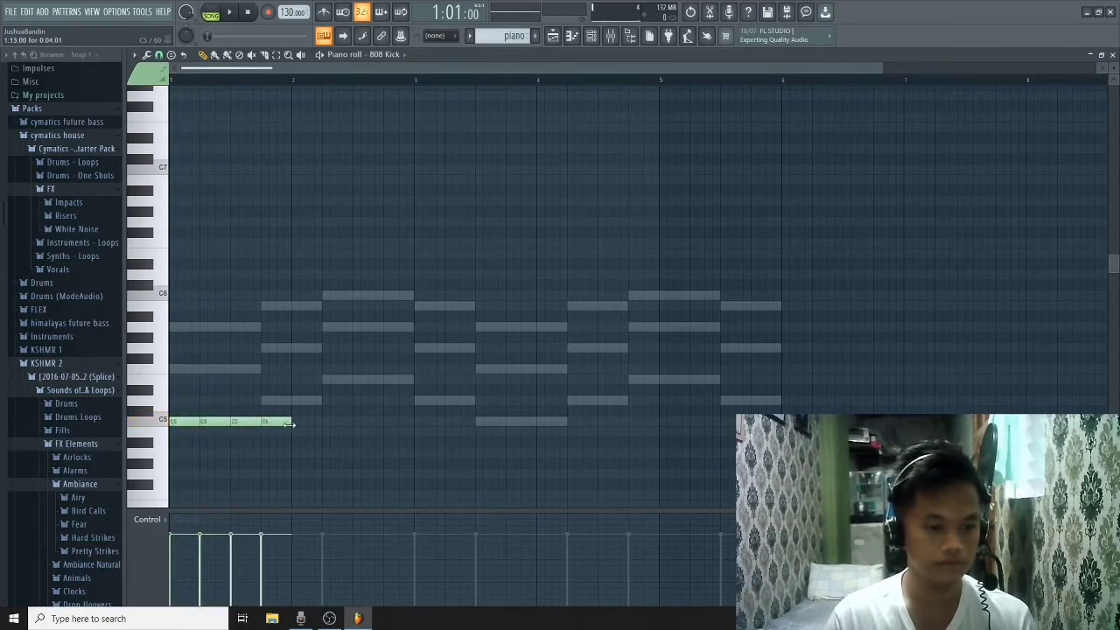
# Step: Play back the arrangement several times to hear the four kick notes together with the piano chords
pyautogui.press('space')
pyautogui.press('space')
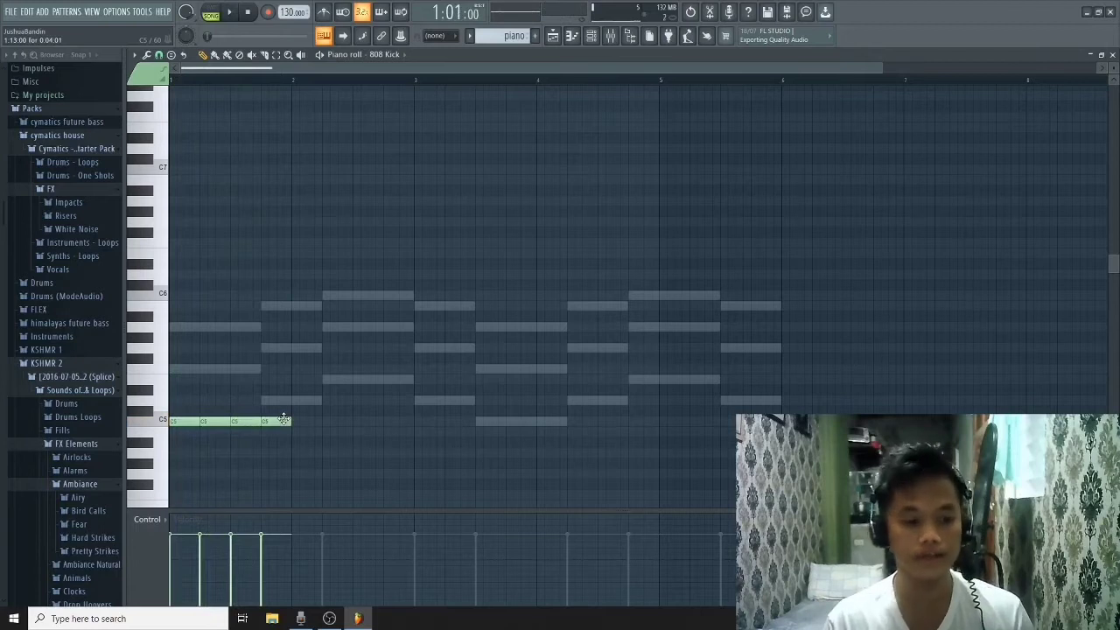
pyautogui.press('space')
pyautogui.press('space')
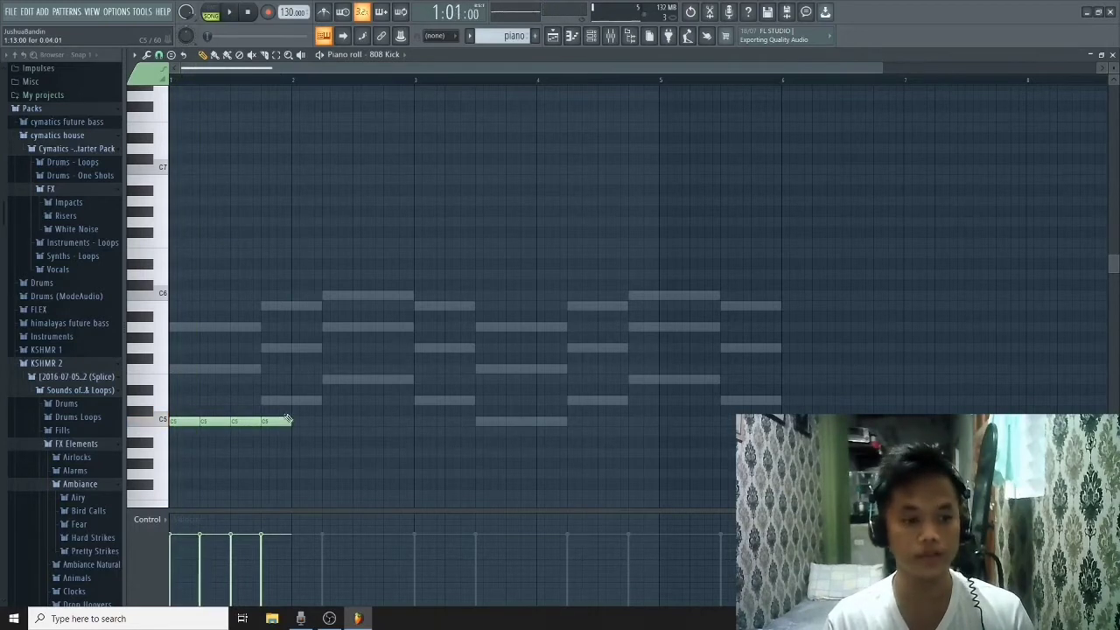
pyautogui.scroll(-2, 302, 371)
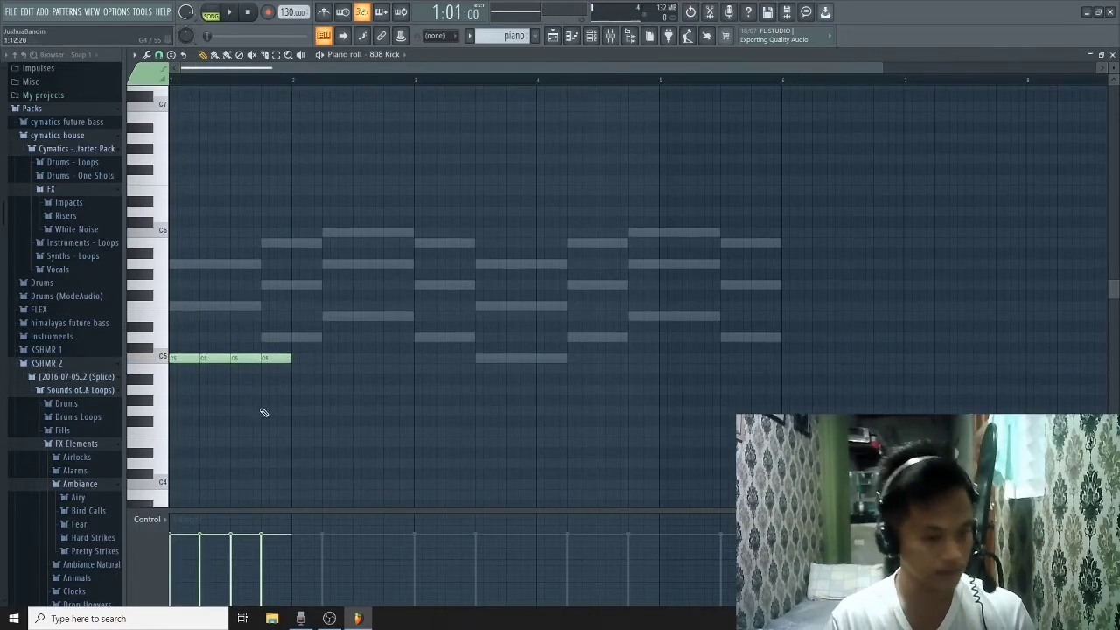
pyautogui.press('space')
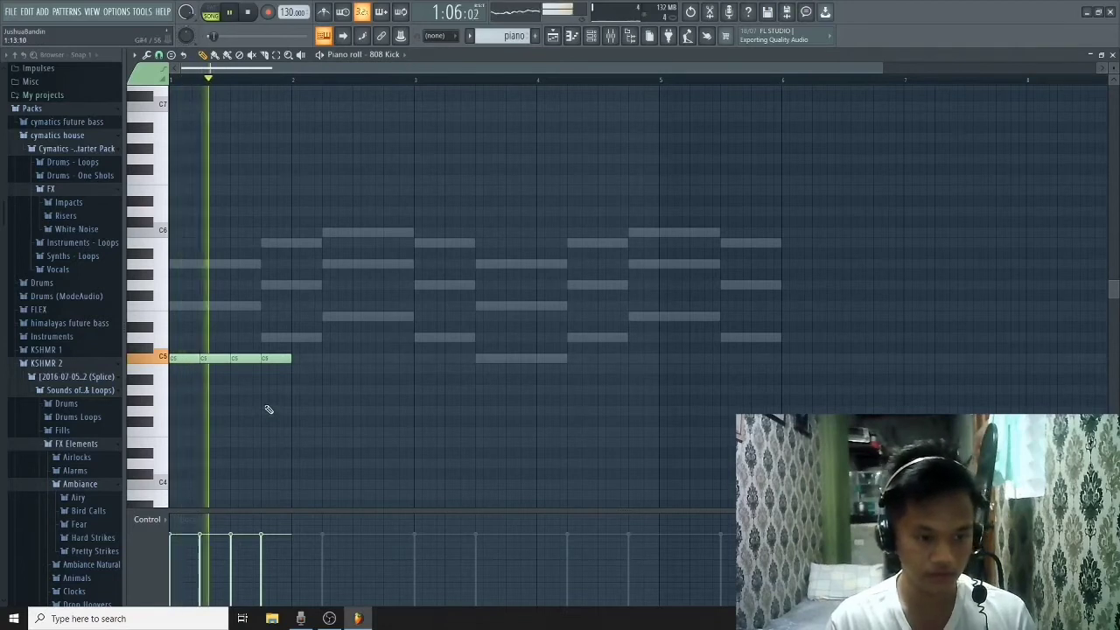
pyautogui.press('space')
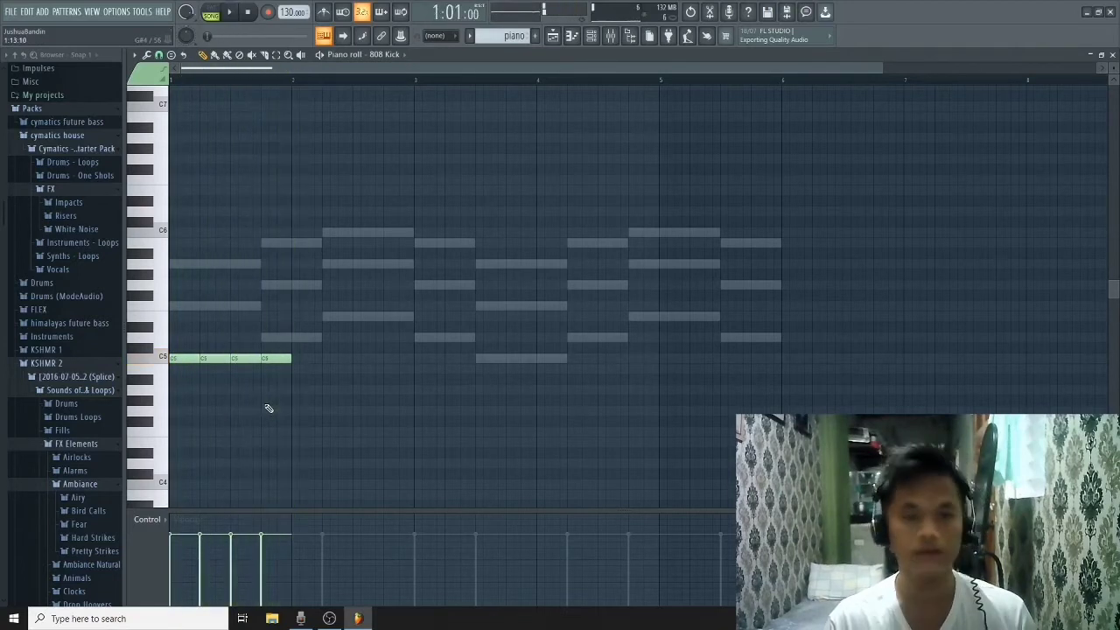
# Step: Delete all four 808 Kick notes from the piano pattern
pyautogui.rightClick(278, 358)
pyautogui.rightClick(249, 359)
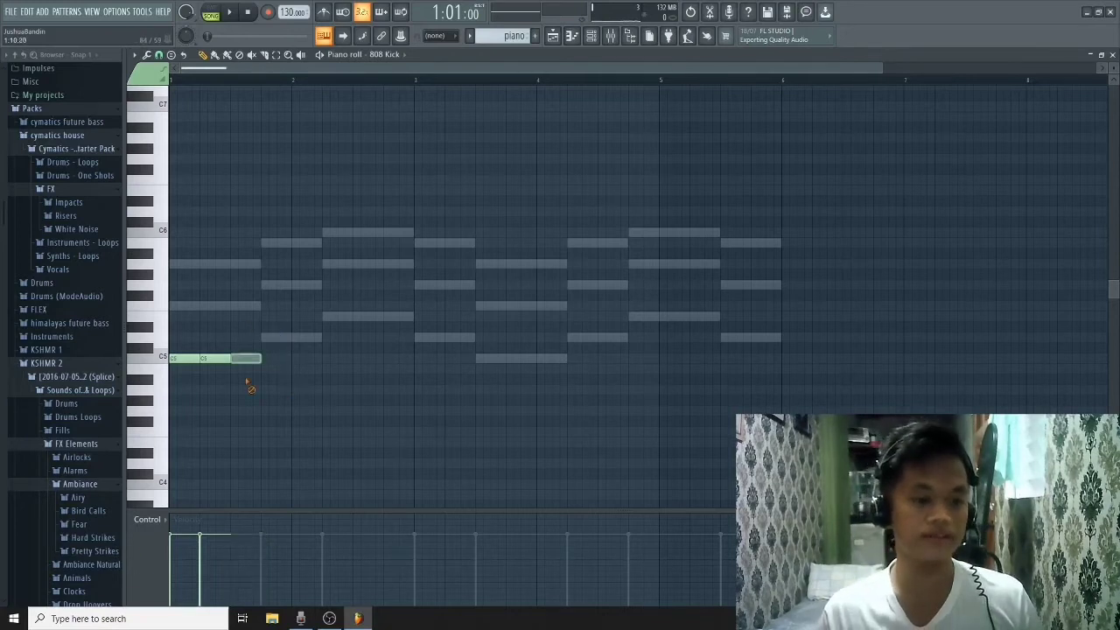
pyautogui.rightClick(218, 358)
pyautogui.rightClick(182, 358)
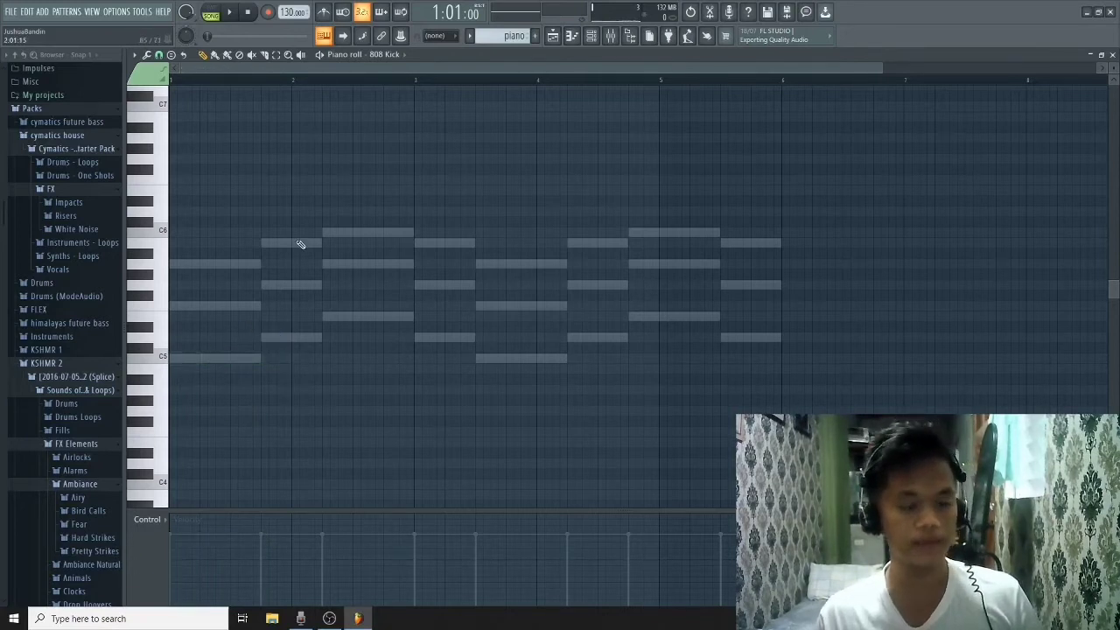
# Step: Return to the playlist, compare the kick and piano patterns, and view the piano pattern's channels in the channel rack
pyautogui.click(554, 37)
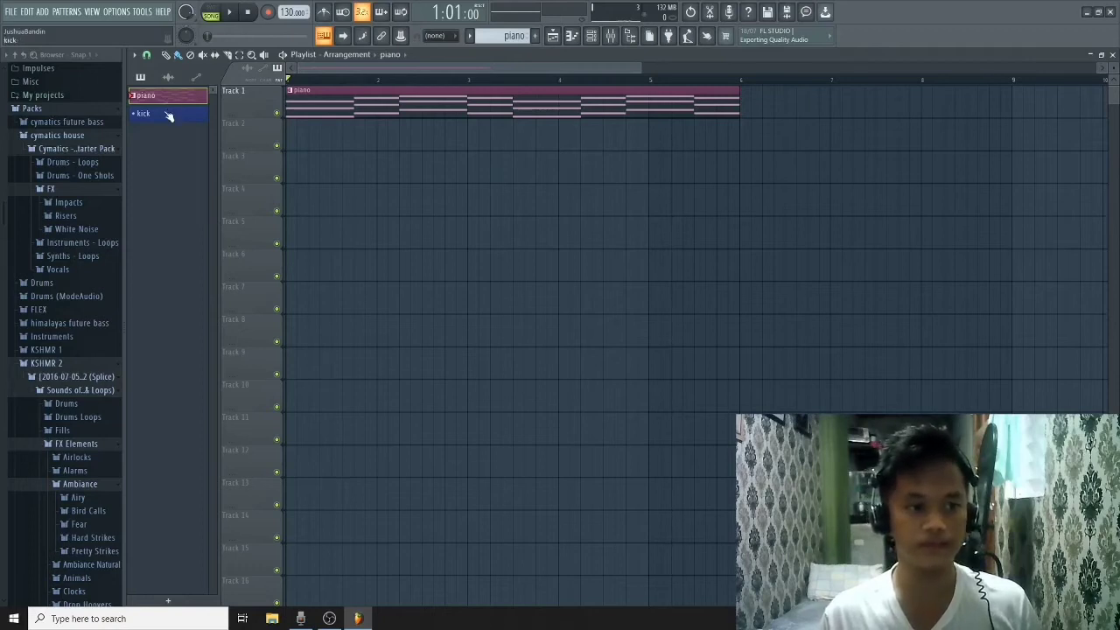
pyautogui.click(170, 114)
pyautogui.click(169, 102)
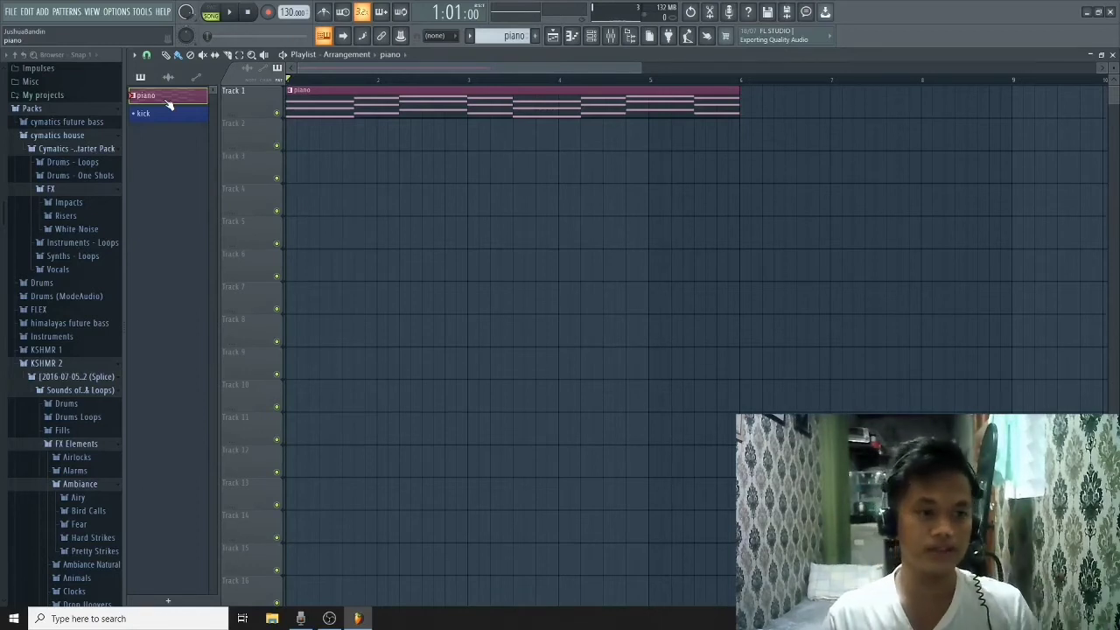
pyautogui.click(592, 38)
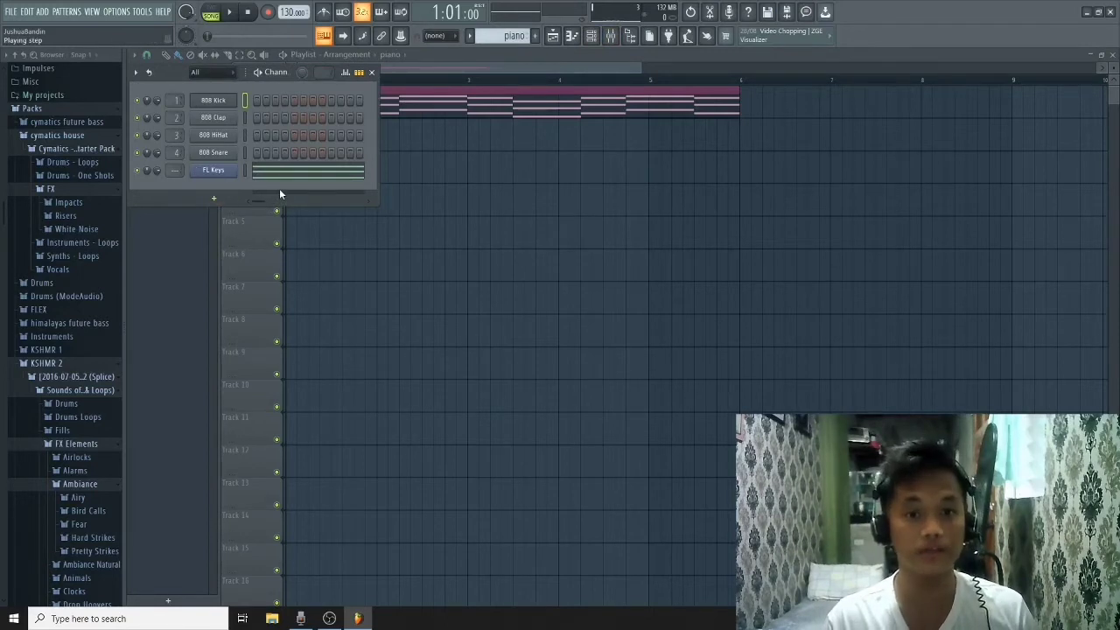
pyautogui.moveTo(166, 94); pyautogui.dragTo(174, 254)
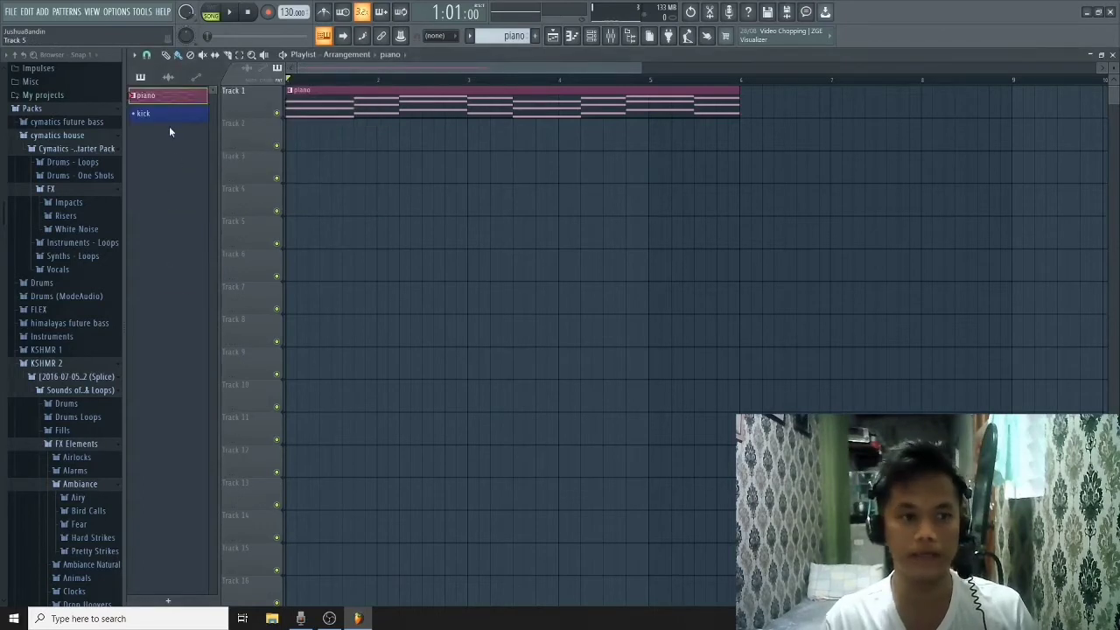
# Step: Delete the existing kick pattern from the project and confirm the deletion
pyautogui.rightClick(169, 122)
pyautogui.click(194, 270)
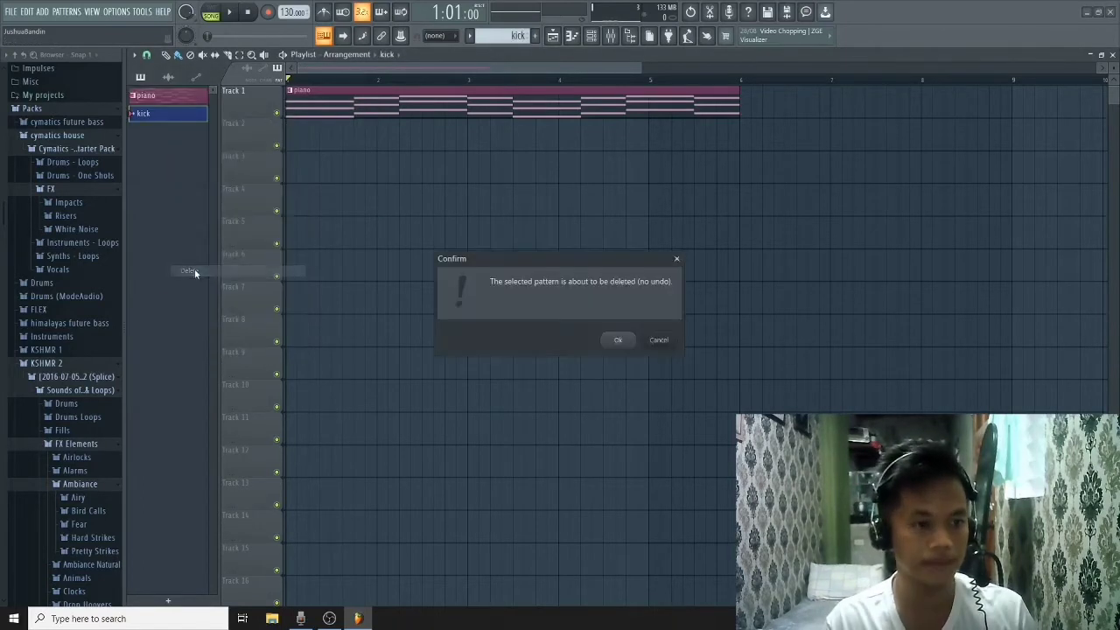
pyautogui.click(616, 341)
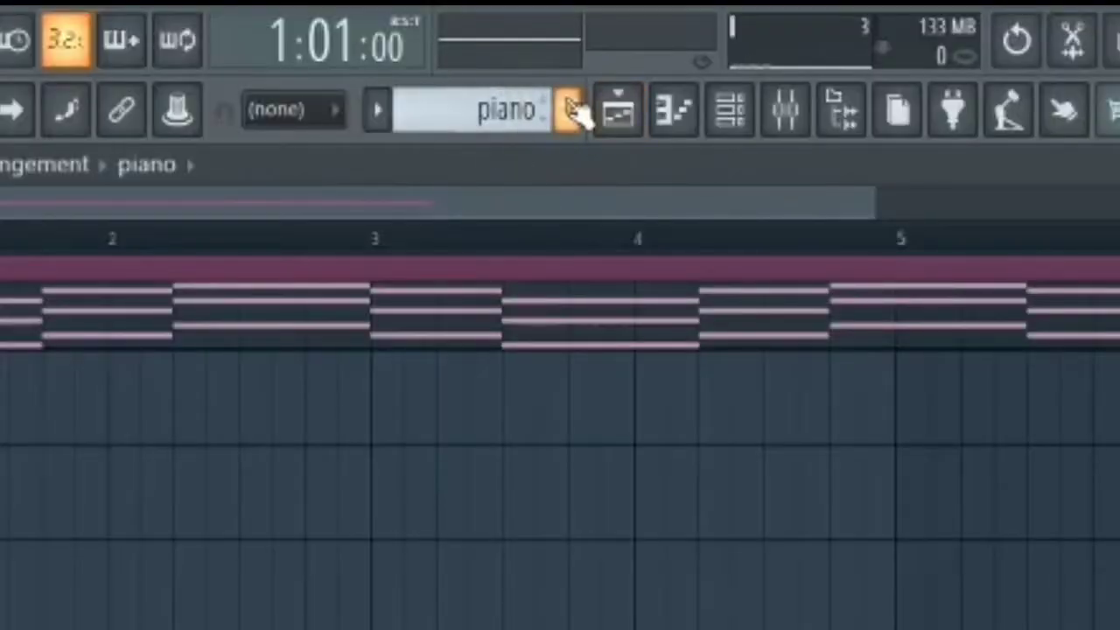
# Step: Create a new pattern named "kick" and give it a blue color
pyautogui.click(570, 113)
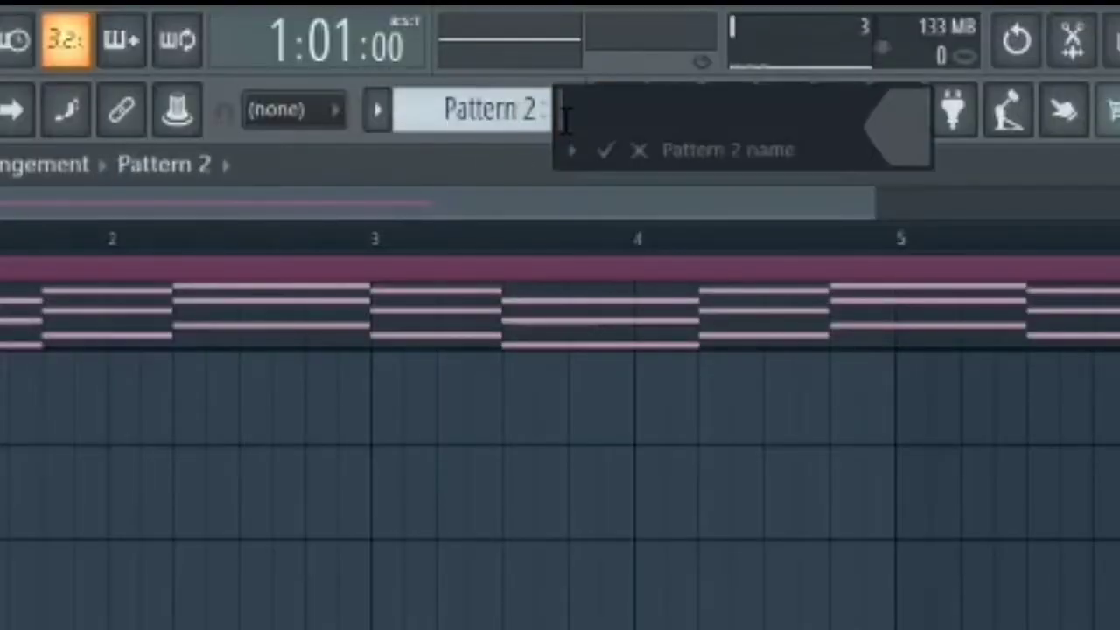
pyautogui.write('kick')
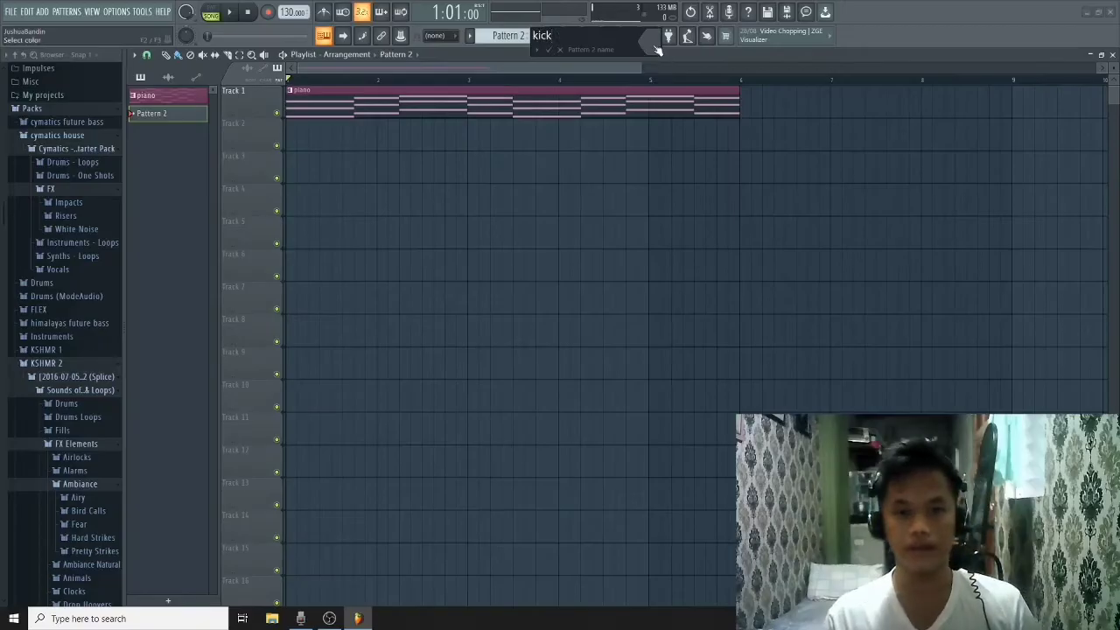
pyautogui.click(905, 129)
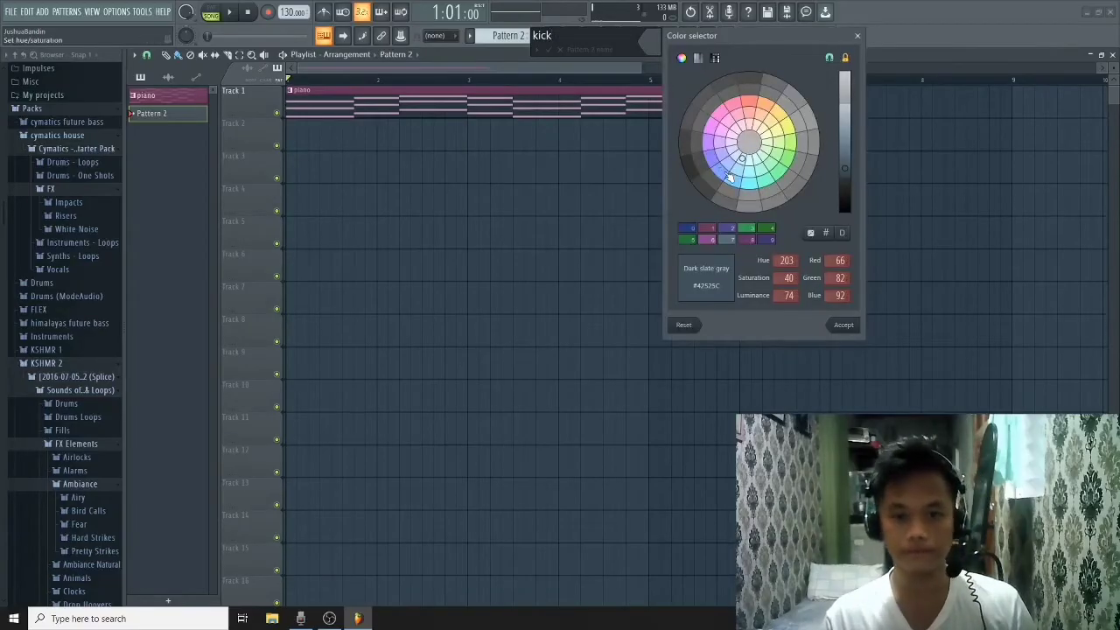
pyautogui.click(729, 176)
pyautogui.press('Return')
pyautogui.press('Return')
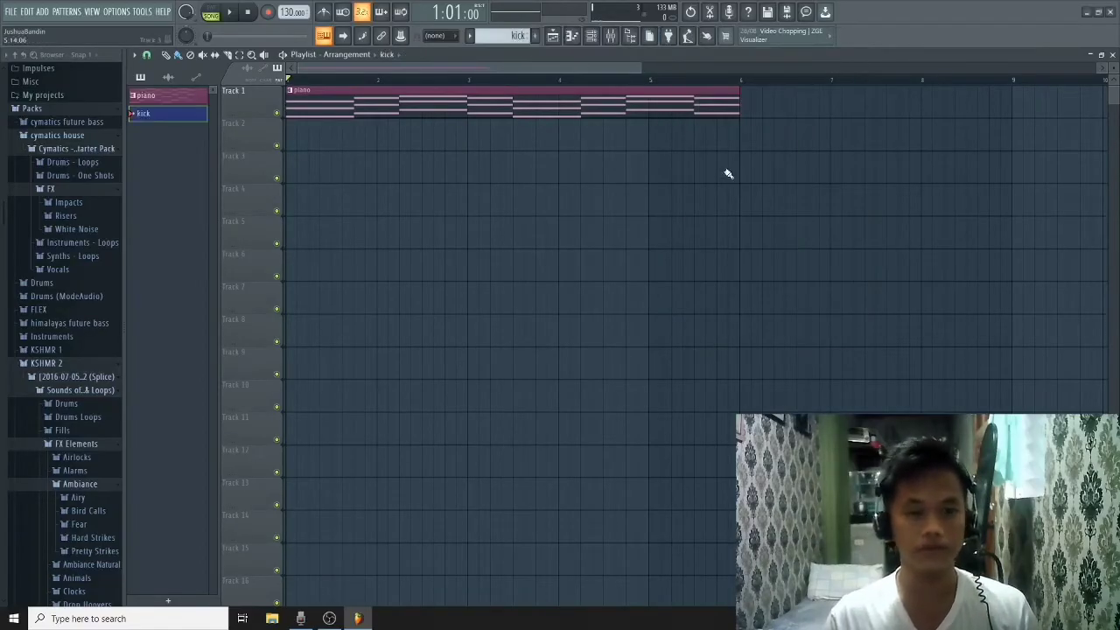
# Step: View the kick pattern's empty channel rack, and switch to the piano pattern and back to the kick pattern
pyautogui.click(591, 35)
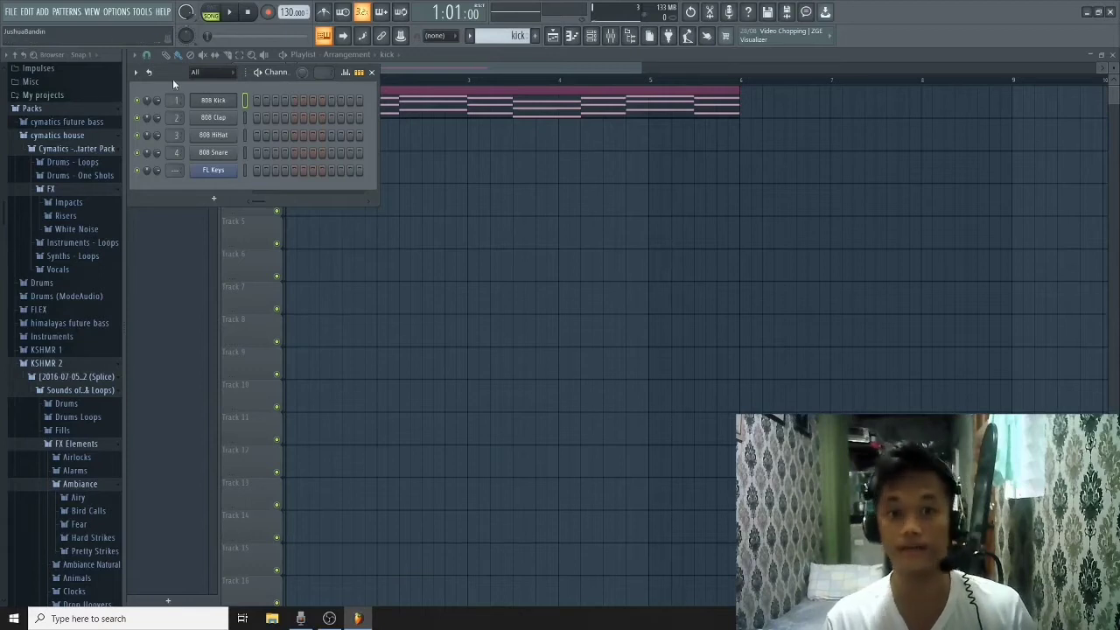
pyautogui.press('F6')
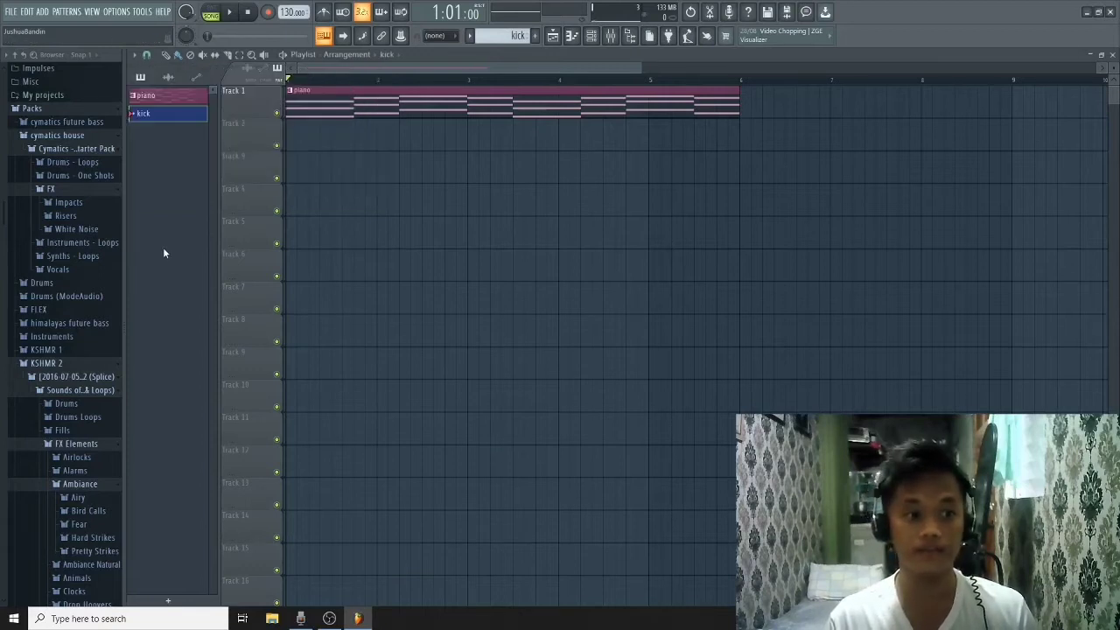
pyautogui.click(165, 98)
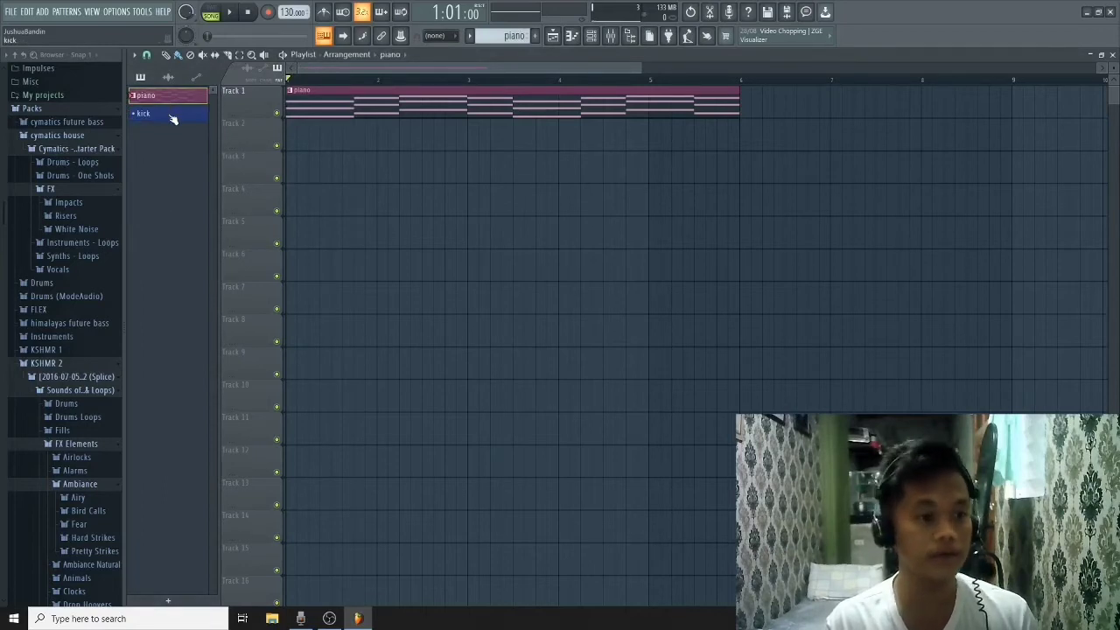
pyautogui.click(172, 116)
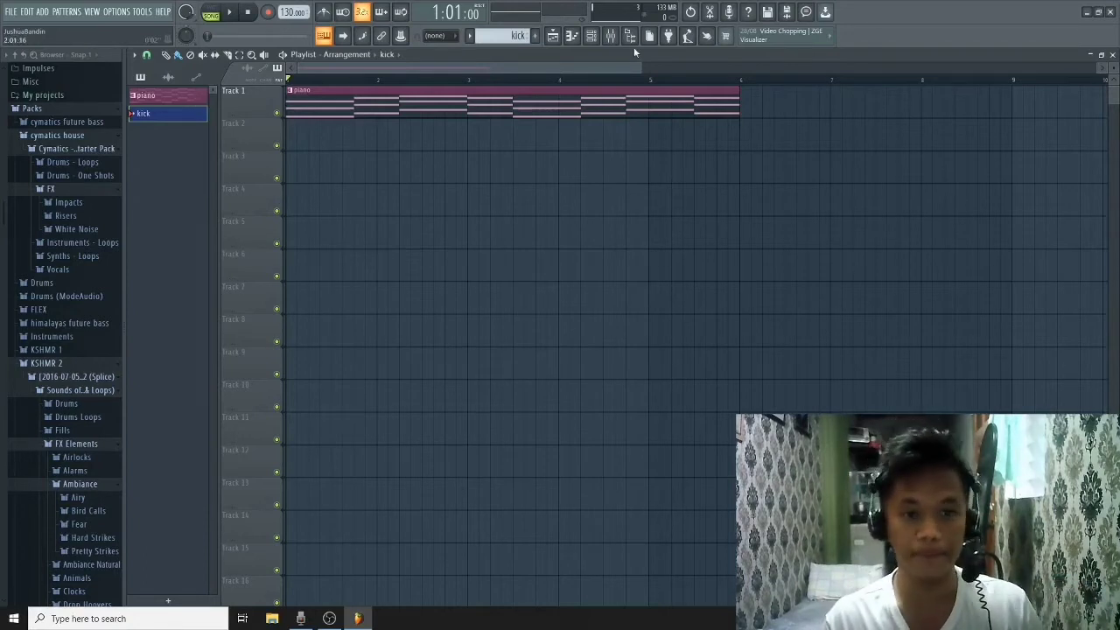
# Step: Audition the 808 Kick channel's sample and open its piano roll in the kick pattern
pyautogui.click(591, 35)
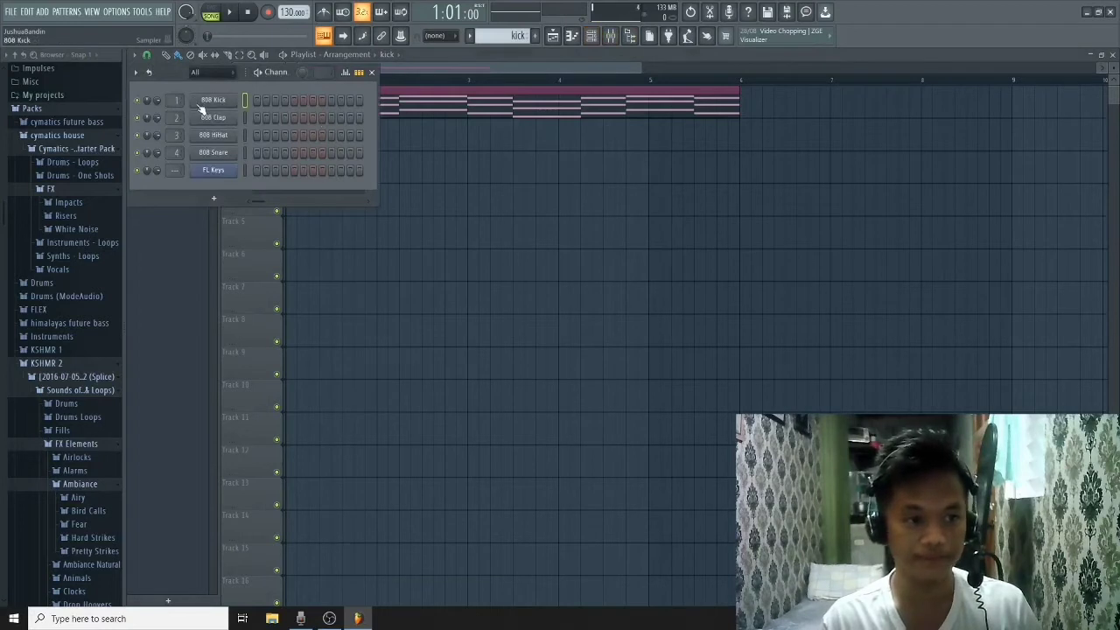
pyautogui.click(200, 104)
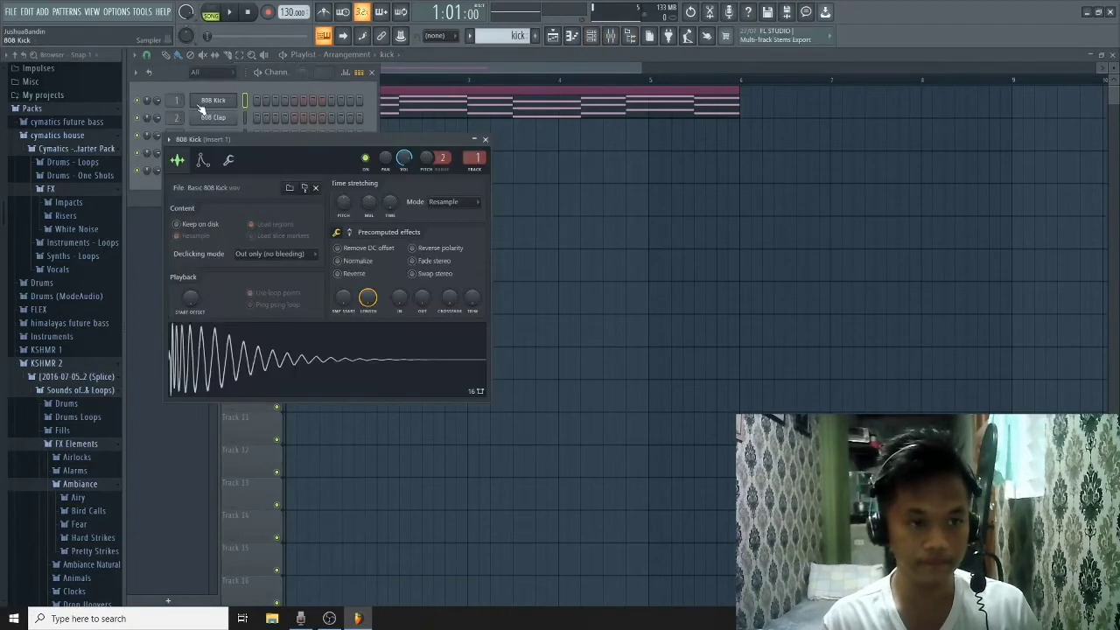
pyautogui.click(216, 370)
pyautogui.click(215, 371)
pyautogui.click(215, 369)
pyautogui.press('F7')
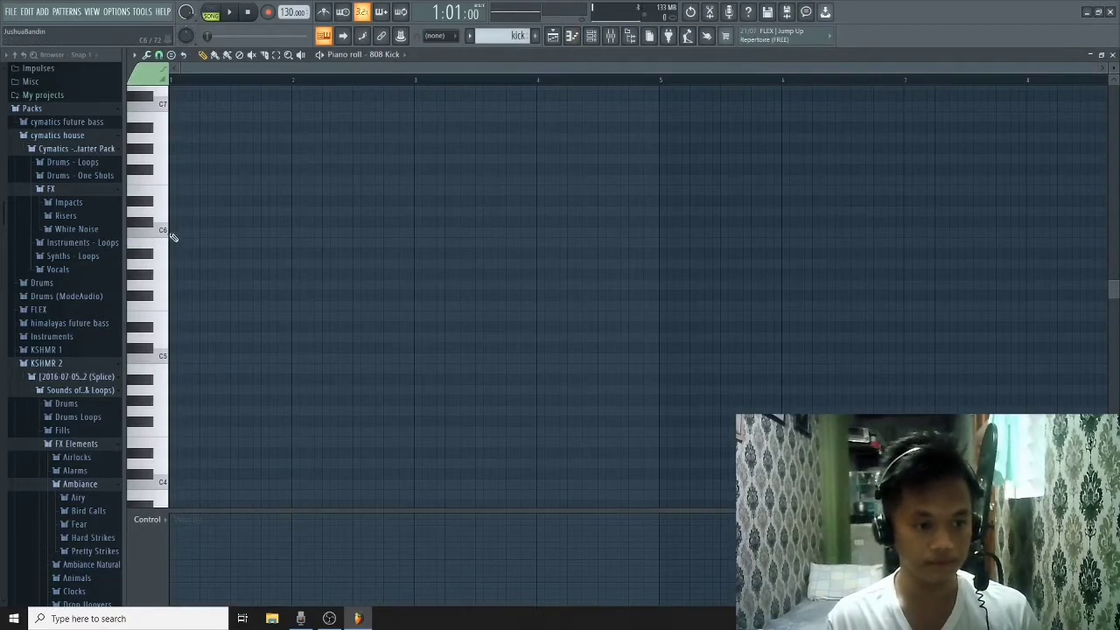
# Step: Place four short, evenly spaced 808 Kick notes on C5, one on each beat of the kick pattern's first bar
pyautogui.moveTo(174, 235); pyautogui.dragTo(183, 357)
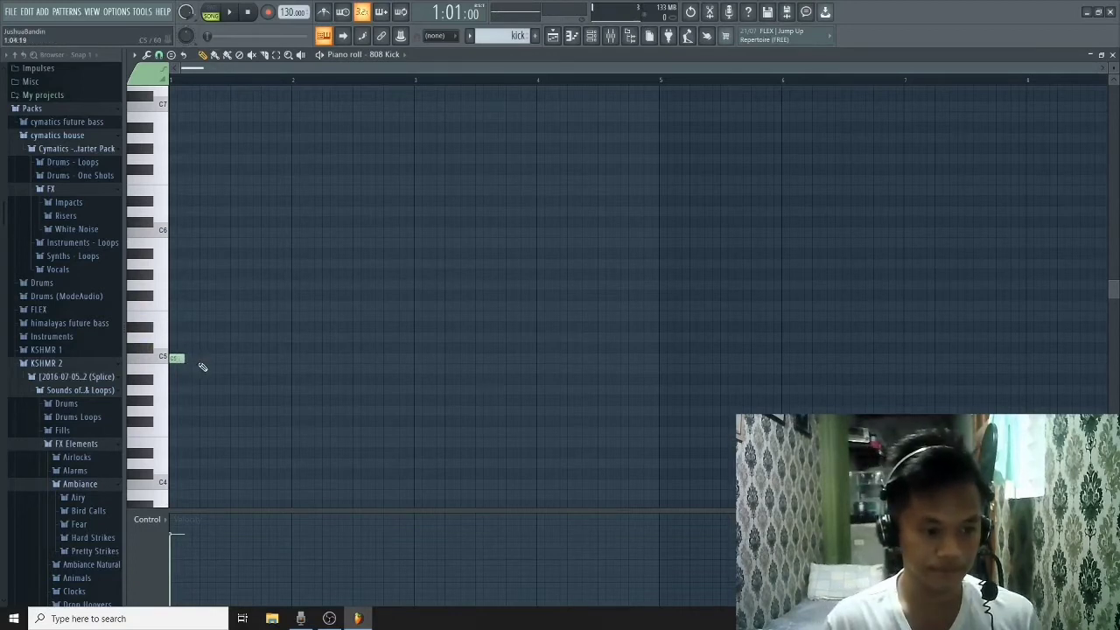
pyautogui.click(204, 360)
pyautogui.click(245, 359)
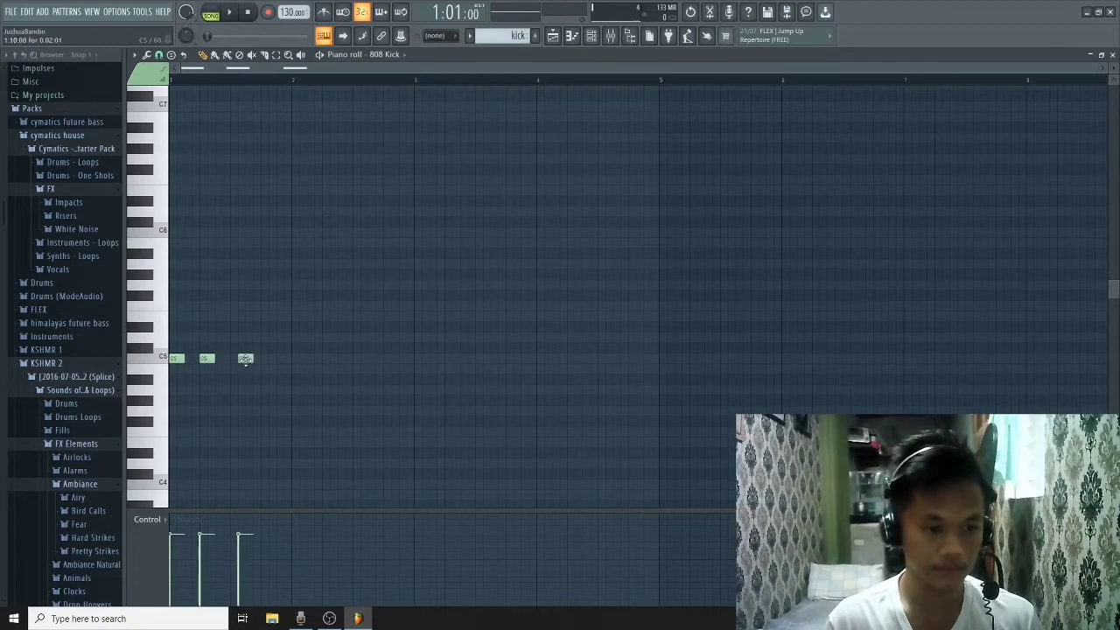
pyautogui.moveTo(246, 359); pyautogui.dragTo(237, 359)
pyautogui.click(267, 358)
# Step: Play the song twice with the kick pattern's piano roll open, stopping playback each time
pyautogui.press('space')
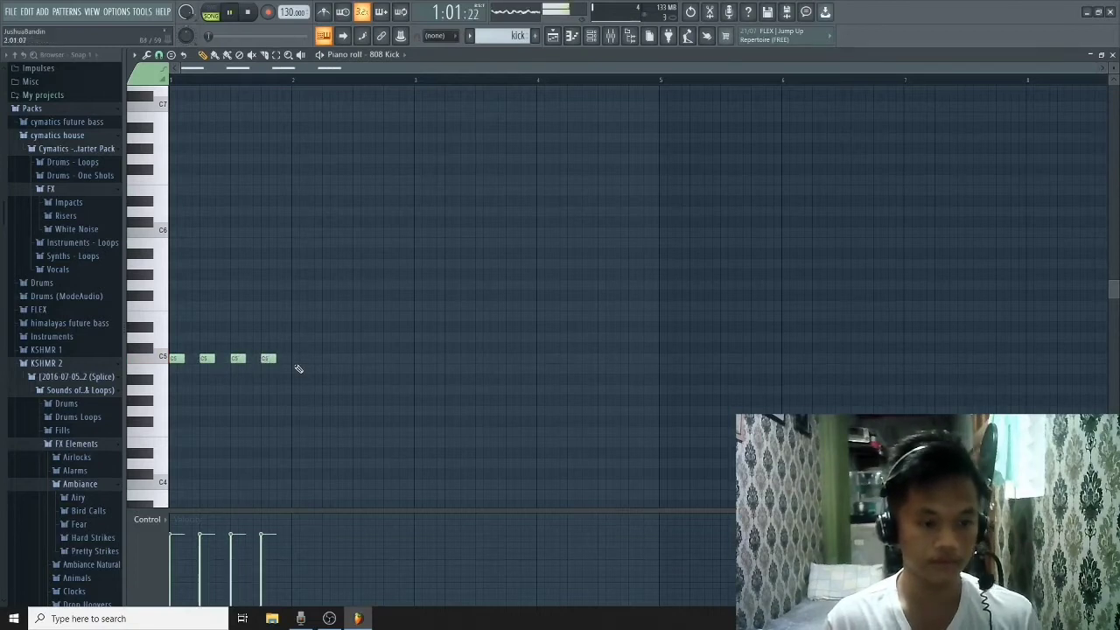
pyautogui.press('space')
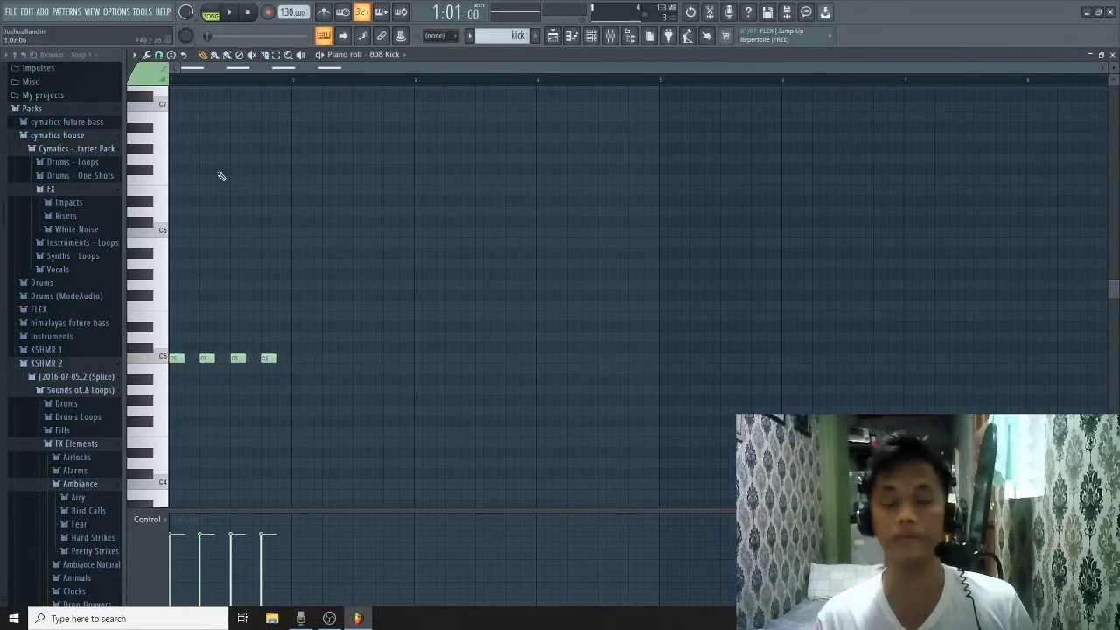
pyautogui.press('space')
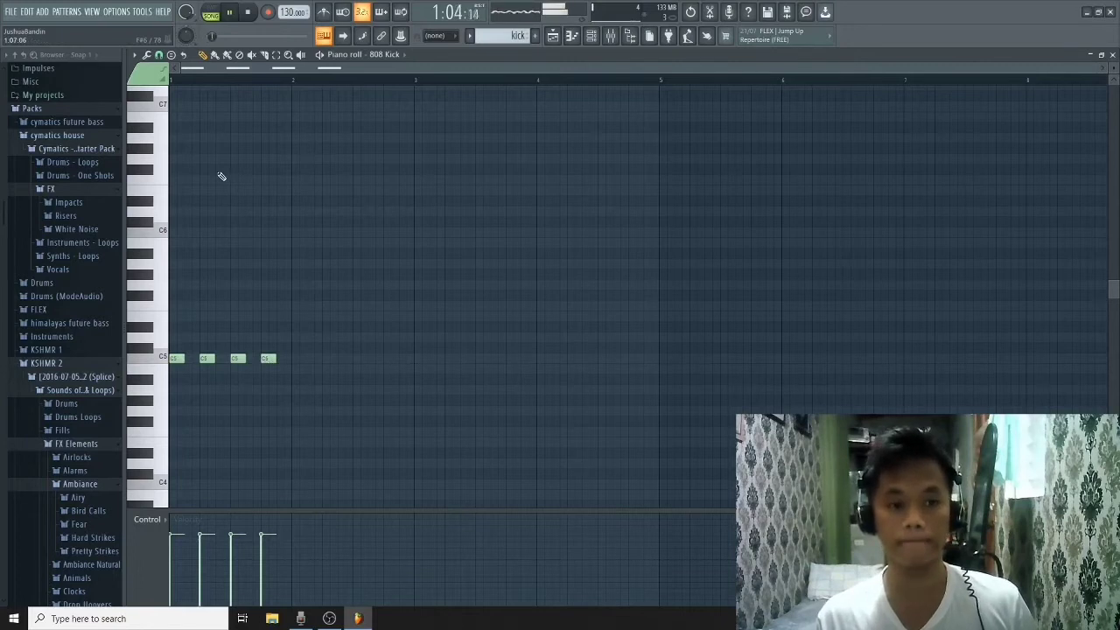
pyautogui.press('space')
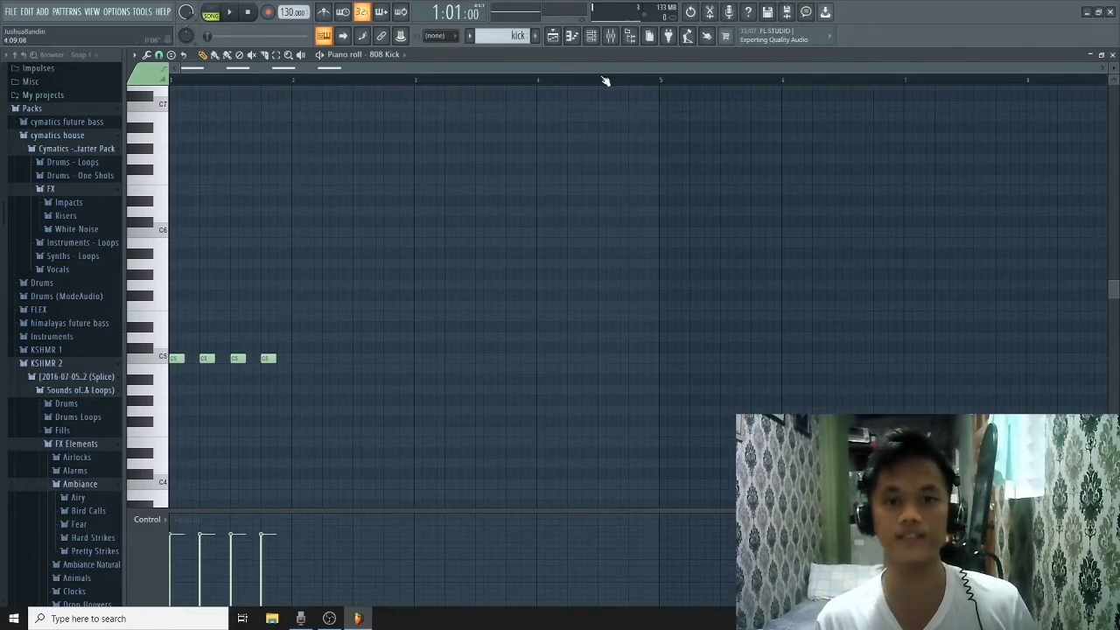
# Step: View the playlist and briefly play the song
pyautogui.click(552, 36)
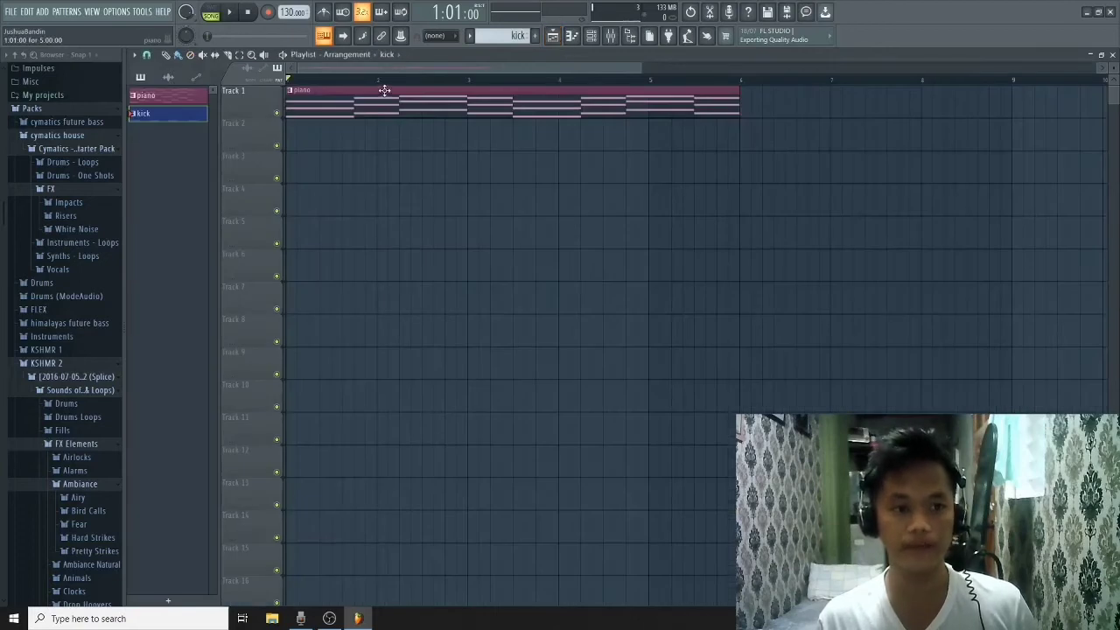
pyautogui.press('space')
pyautogui.press('space')
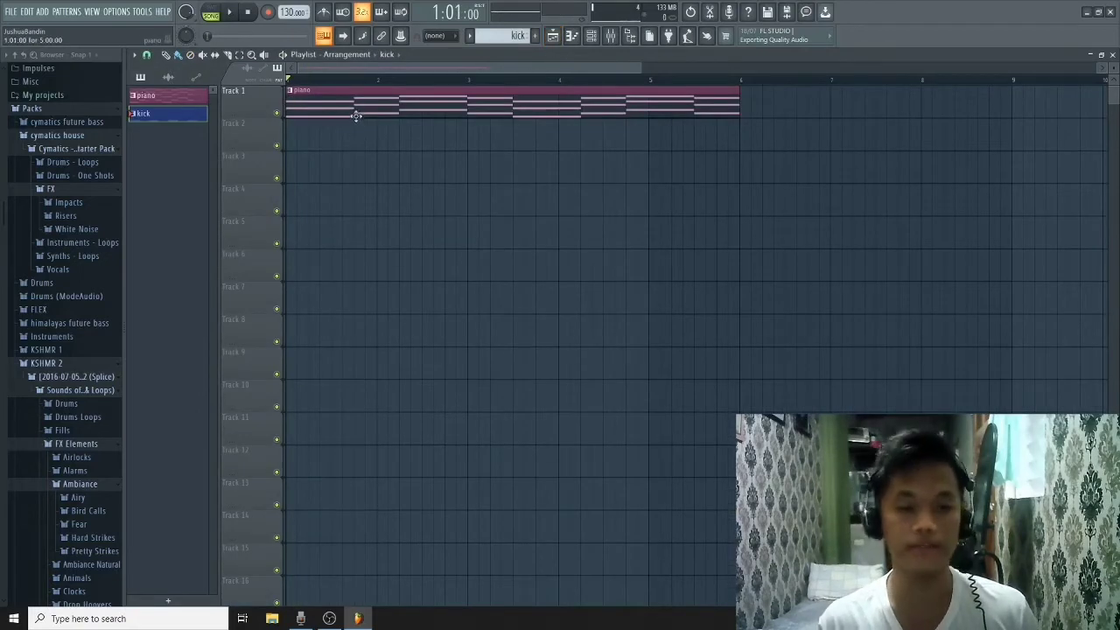
# Step: Return to the 808 Kick piano roll, set playback to pattern mode, and play the kick pattern
pyautogui.click(573, 38)
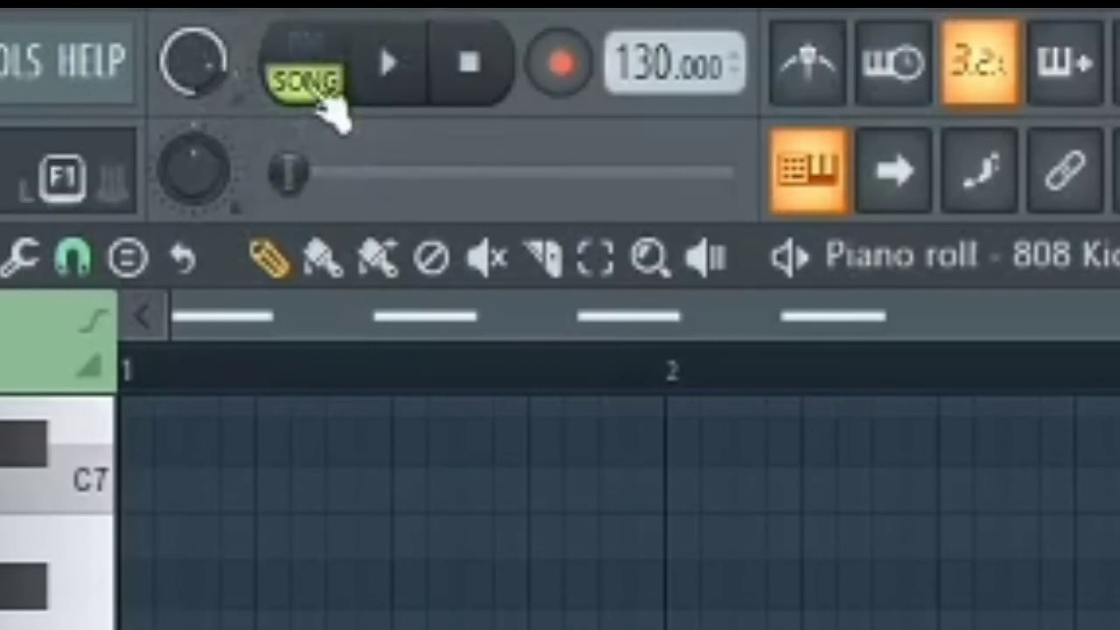
pyautogui.click(329, 54)
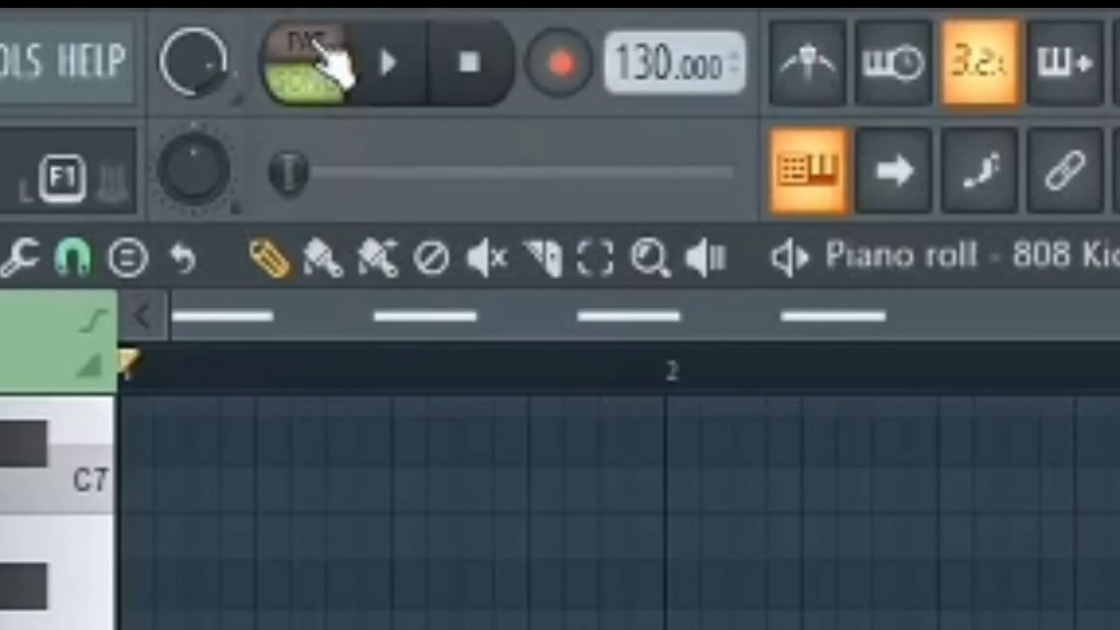
pyautogui.click(323, 103)
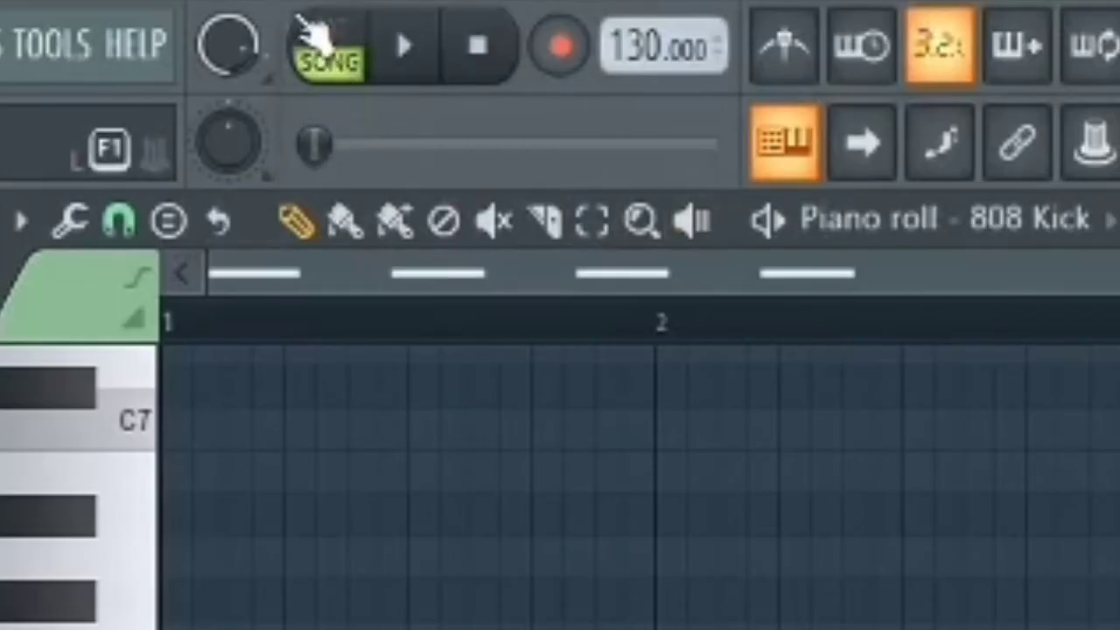
pyautogui.click(322, 44)
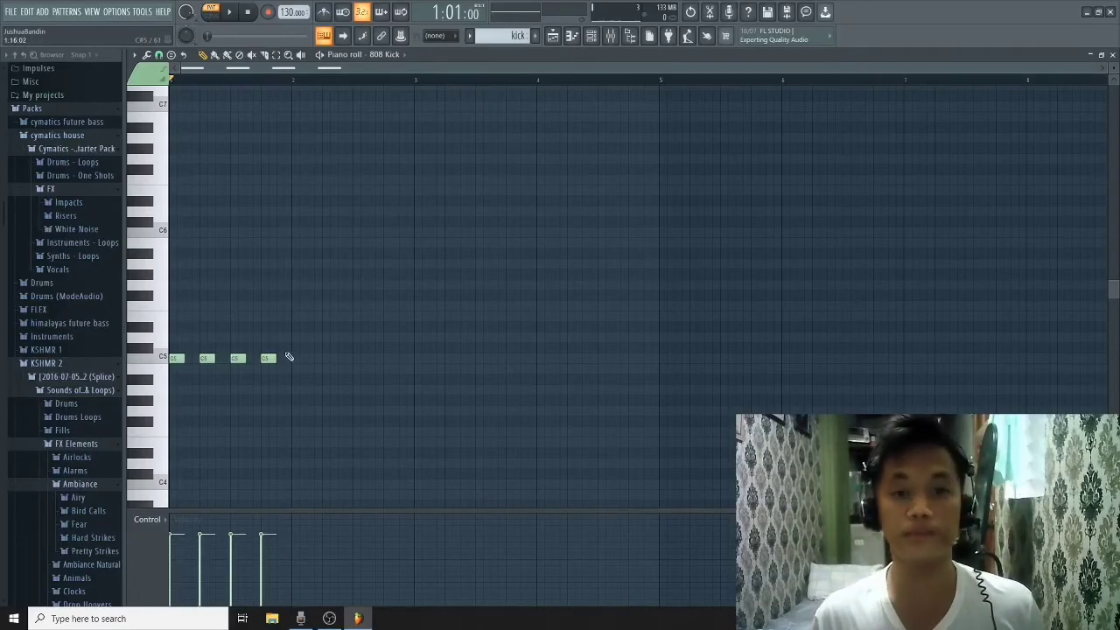
pyautogui.press('space')
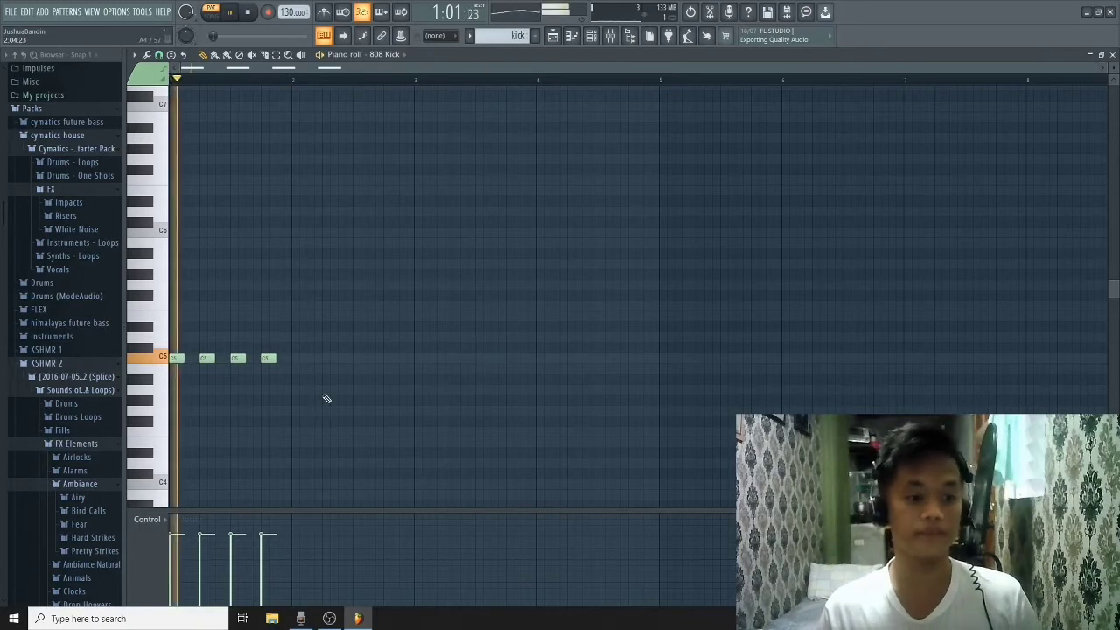
pyautogui.press('space')
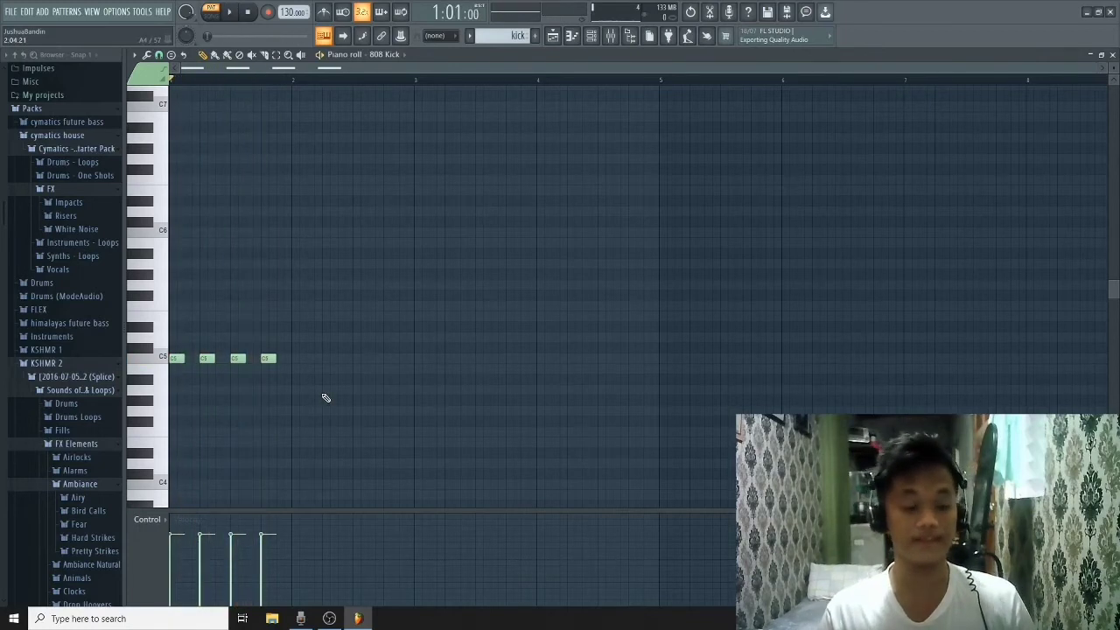
# Step: Delete the third and fourth kick notes and move the second note one step later on C5
pyautogui.rightClick(237, 358)
pyautogui.rightClick(270, 359)
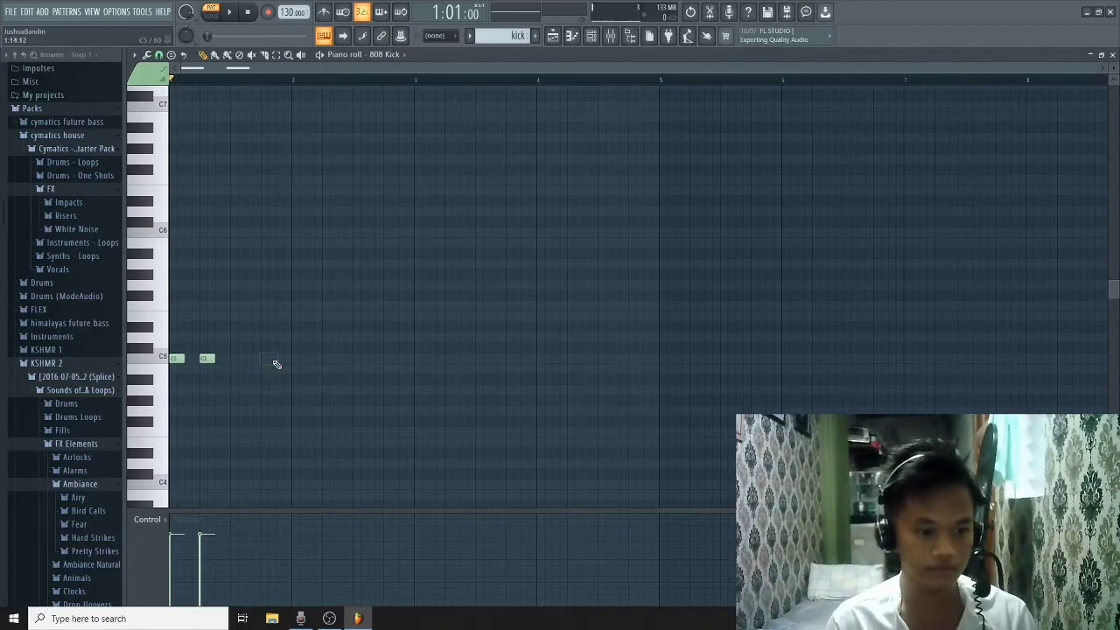
pyautogui.press('space')
pyautogui.press('space')
pyautogui.moveTo(207, 360); pyautogui.dragTo(215, 360)
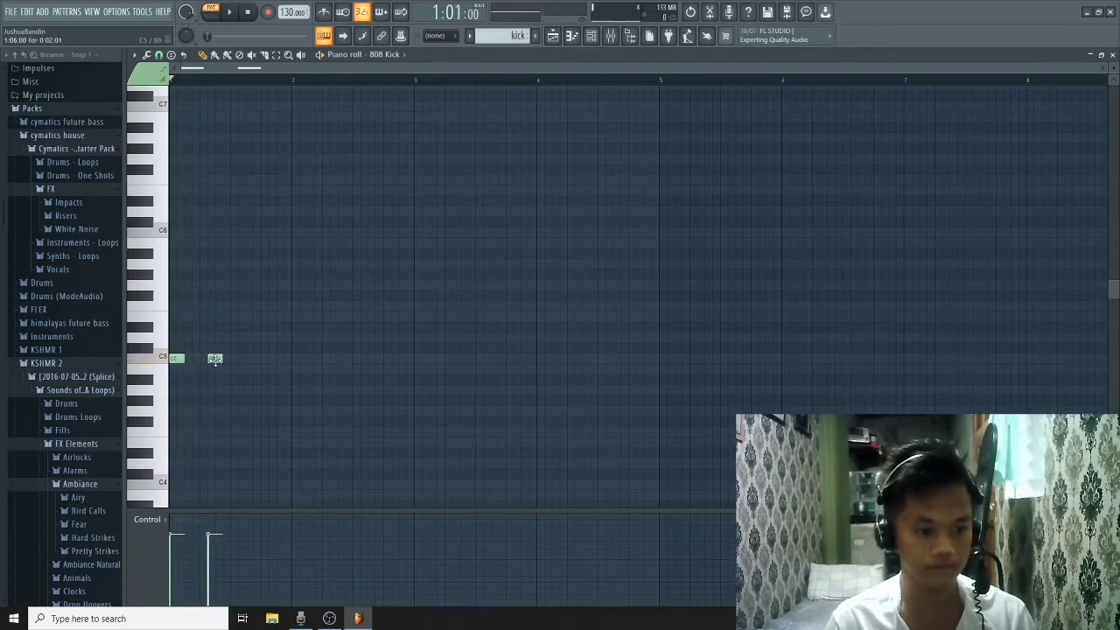
pyautogui.press('space')
pyautogui.press('space')
# Step: Place two more C5 kick notes at the same five-step spacing and play the pattern
pyautogui.click(248, 359)
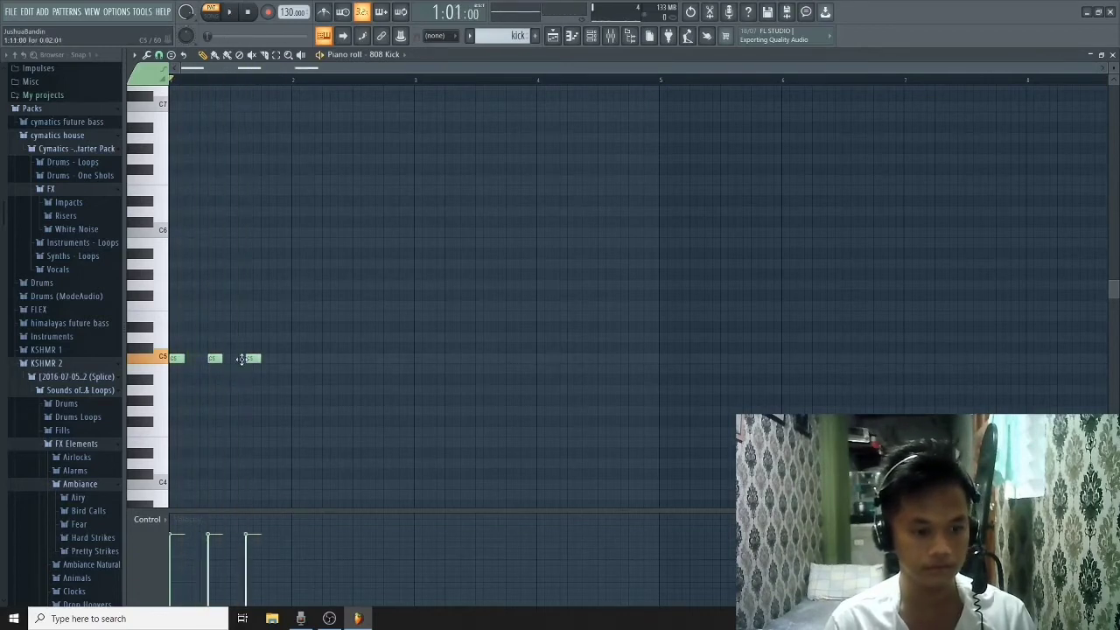
pyautogui.scroll(1, 265, 368)
pyautogui.keyDown('ctrl'); pyautogui.scroll(3, 270, 374); pyautogui.keyUp('ctrl')
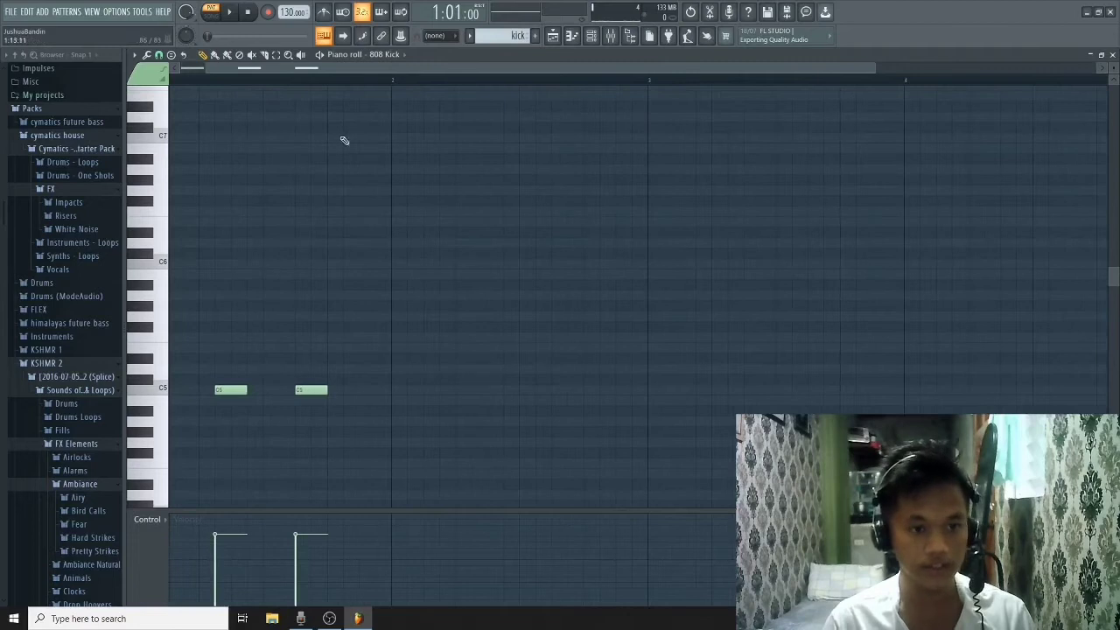
pyautogui.moveTo(316, 70); pyautogui.dragTo(259, 67)
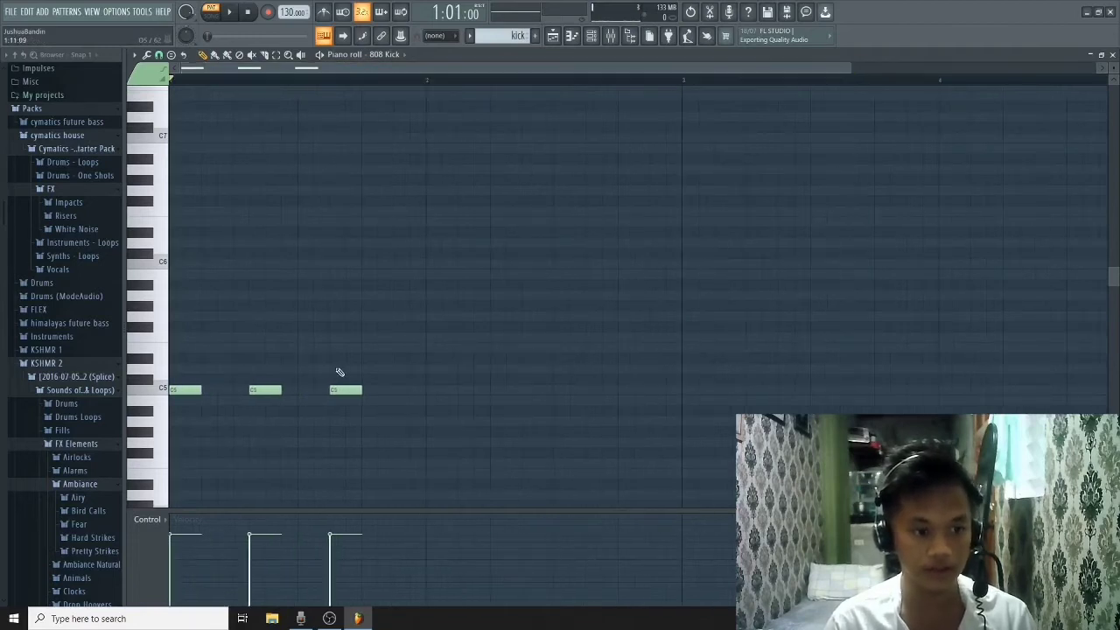
pyautogui.scroll(-3, 283, 318)
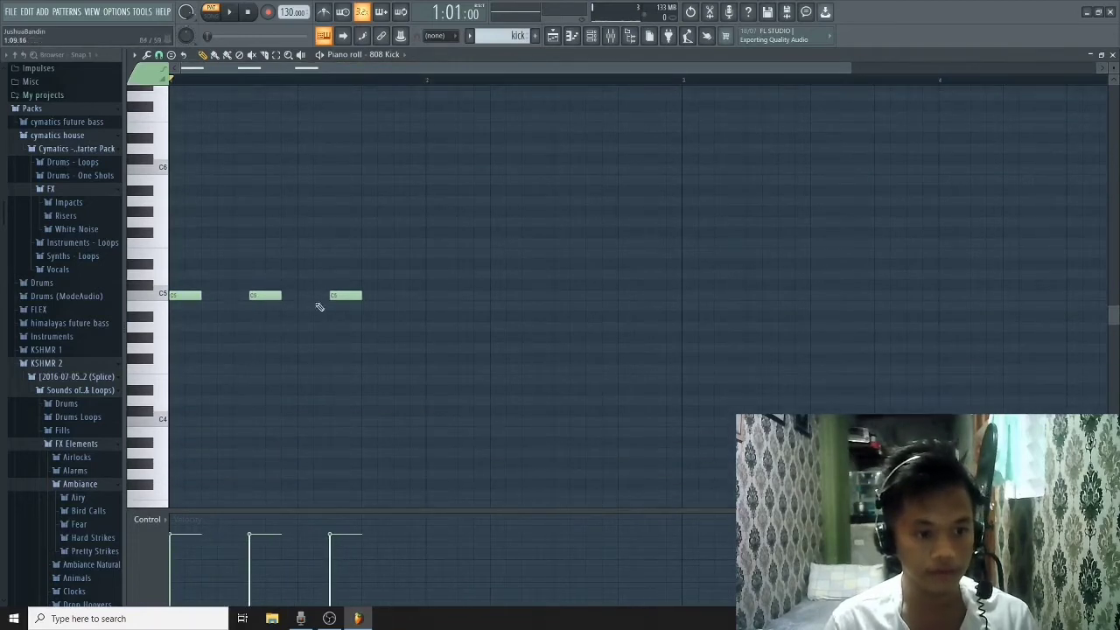
pyautogui.click(408, 296)
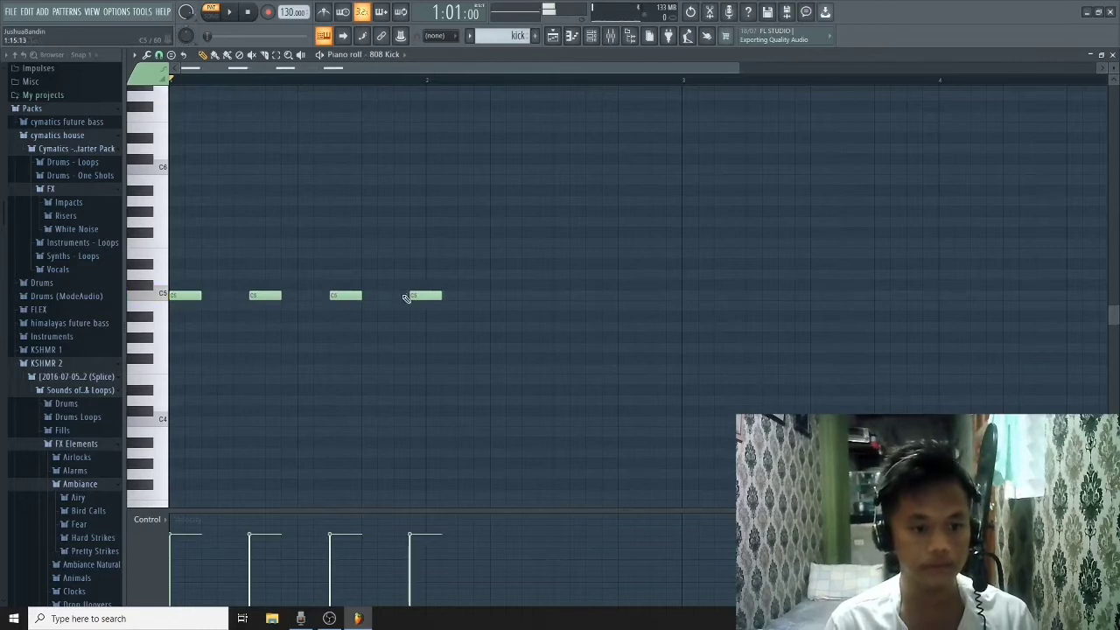
pyautogui.press('space')
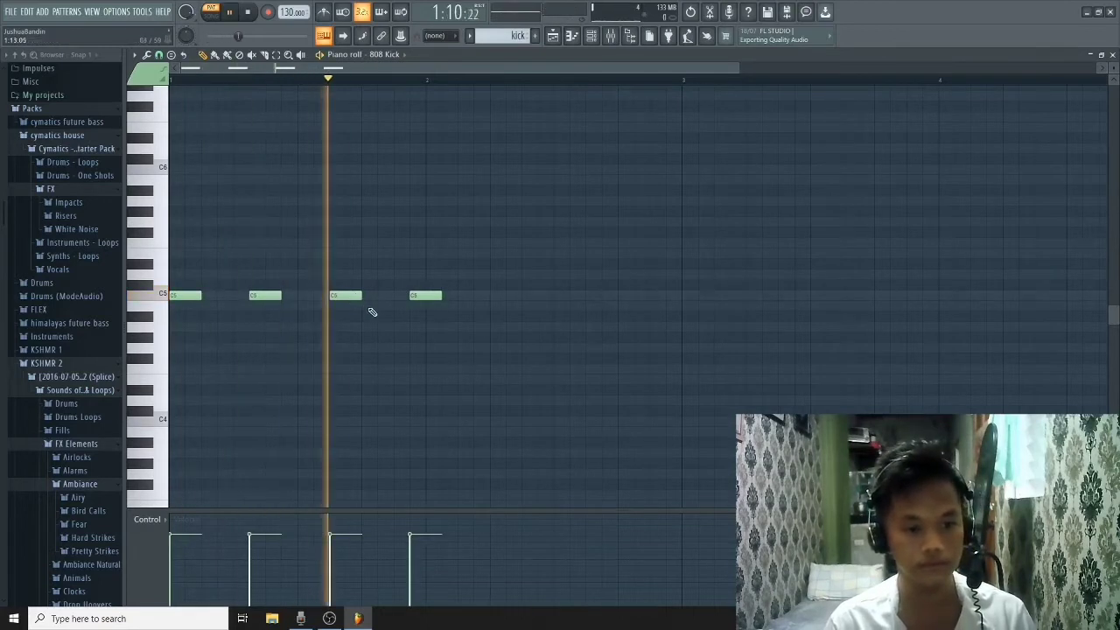
pyautogui.press('space')
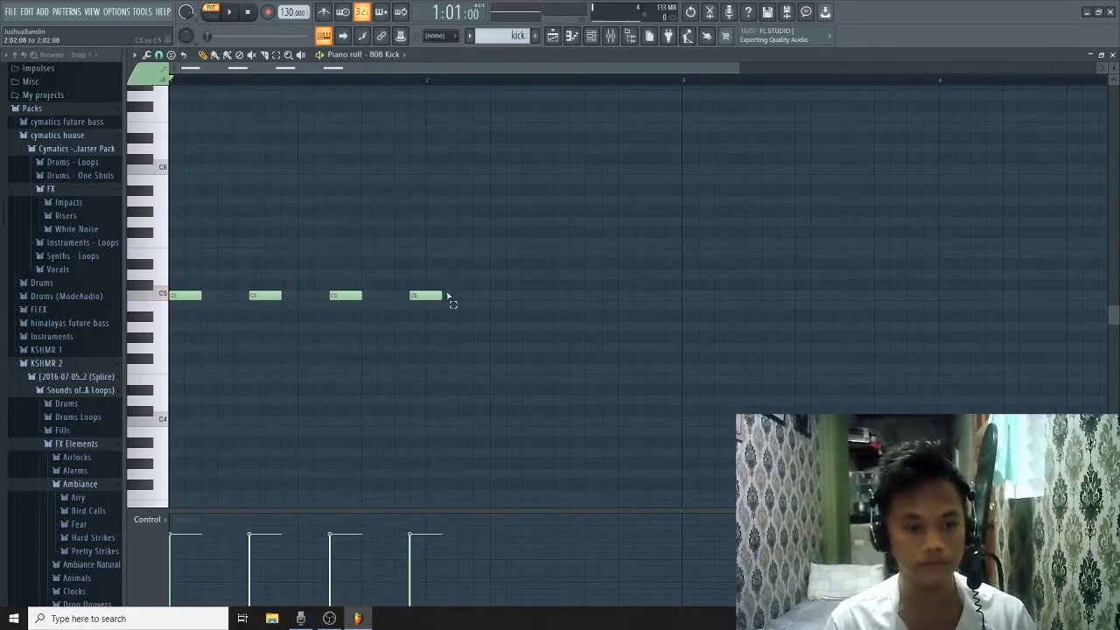
# Step: Duplicate the group of four kick notes three times to make sixteen evenly spaced C5 notes
pyautogui.moveTo(446, 292); pyautogui.dragTo(506, 293)
pyautogui.keyDown('ctrl'); pyautogui.click(481, 250); pyautogui.keyUp('ctrl')
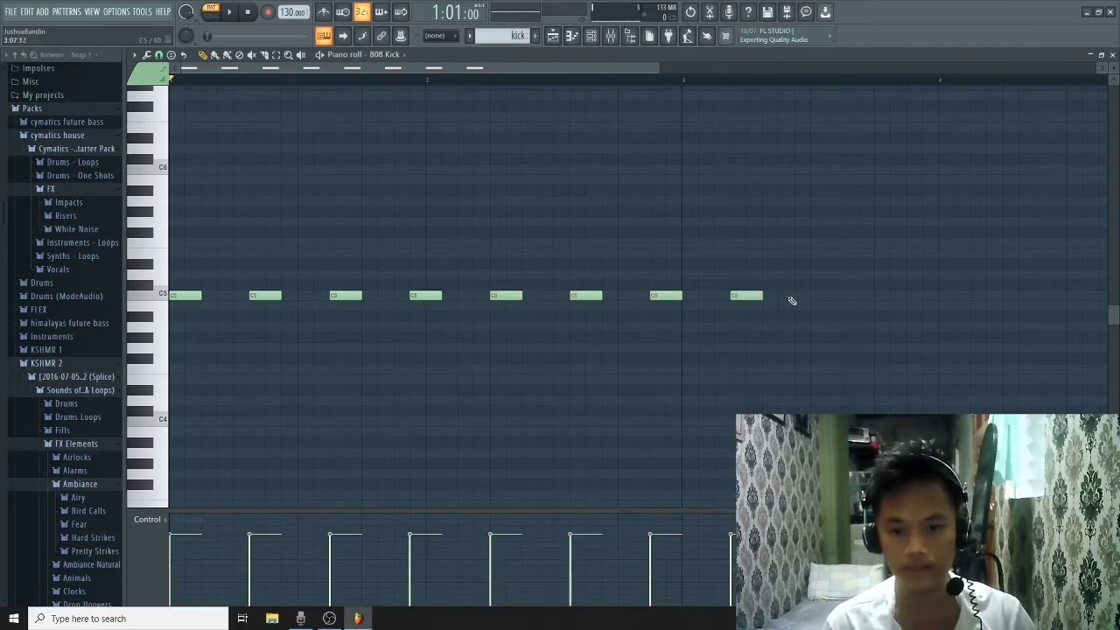
pyautogui.moveTo(792, 301); pyautogui.dragTo(823, 286)
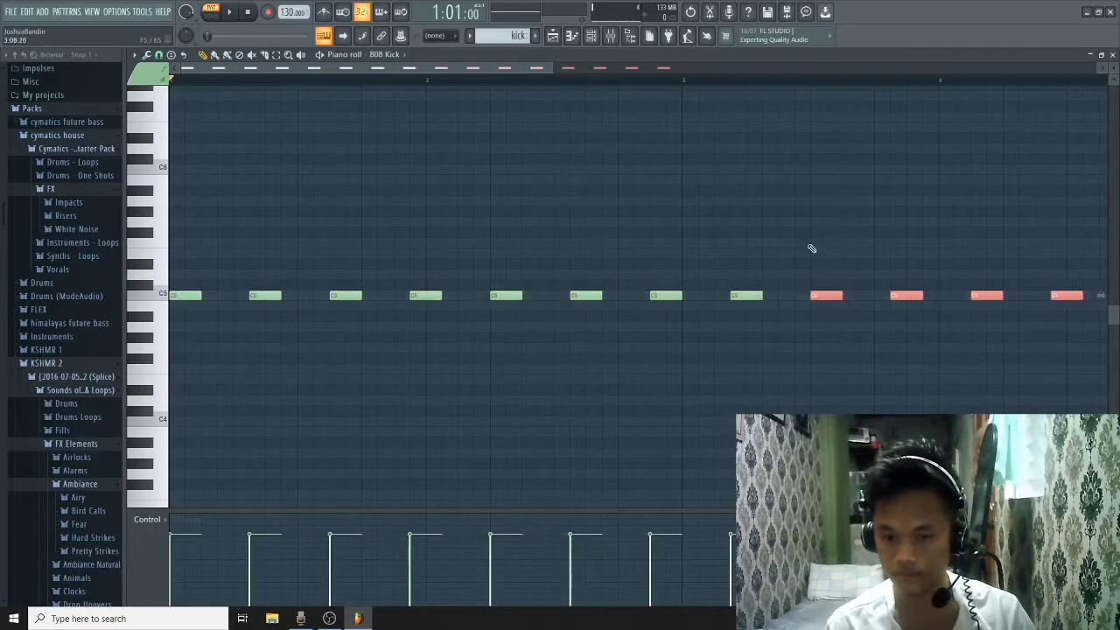
pyautogui.hotkey('ctrl', 'd')
pyautogui.scroll(-2, 713, 178)
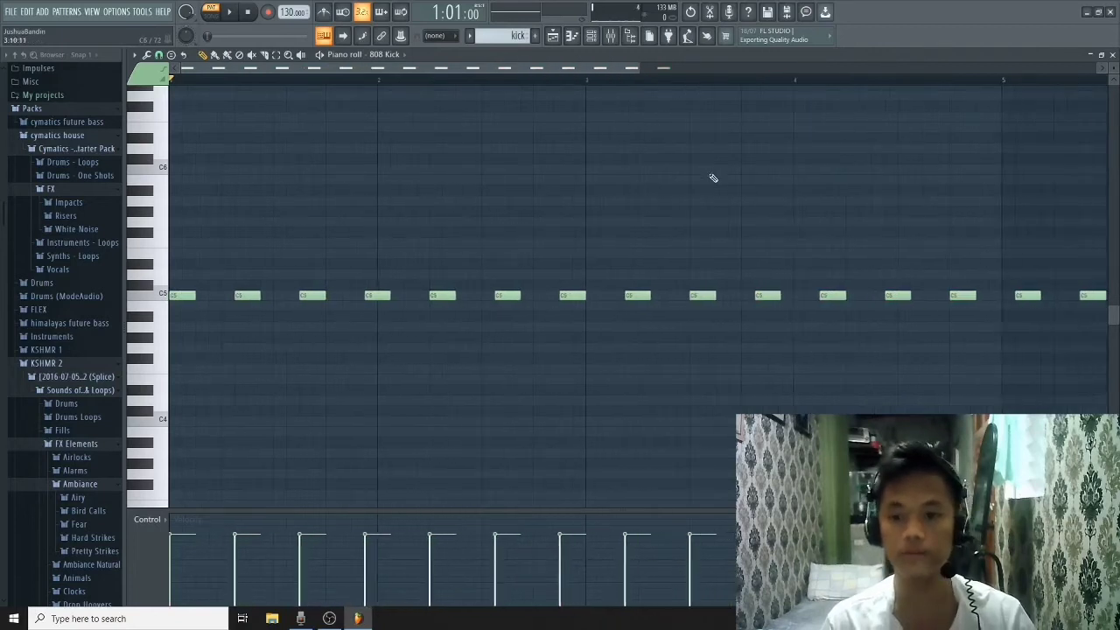
pyautogui.scroll(-1, 711, 177)
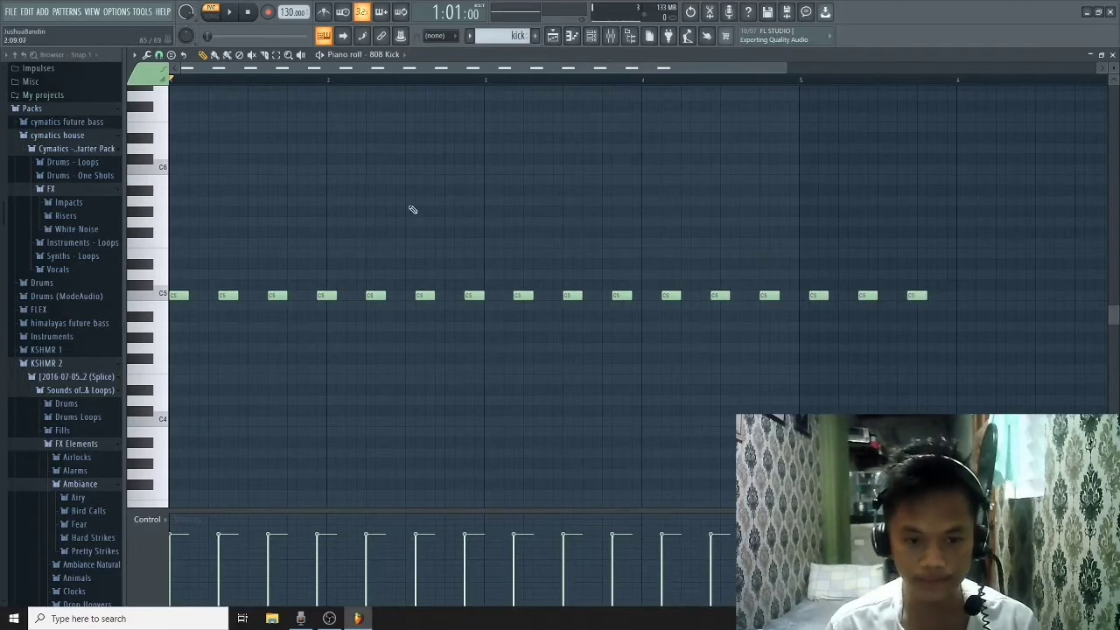
# Step: Place the kick pattern on Track 2 of the playlist at bar 6, right after the piano clip ends
pyautogui.click(552, 39)
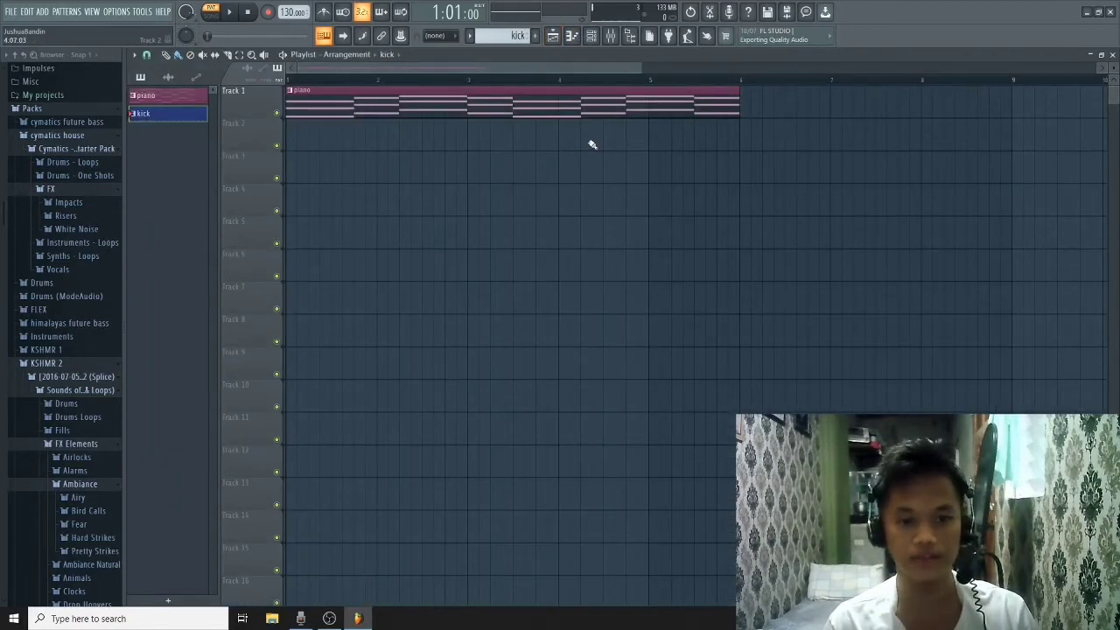
pyautogui.click(758, 138)
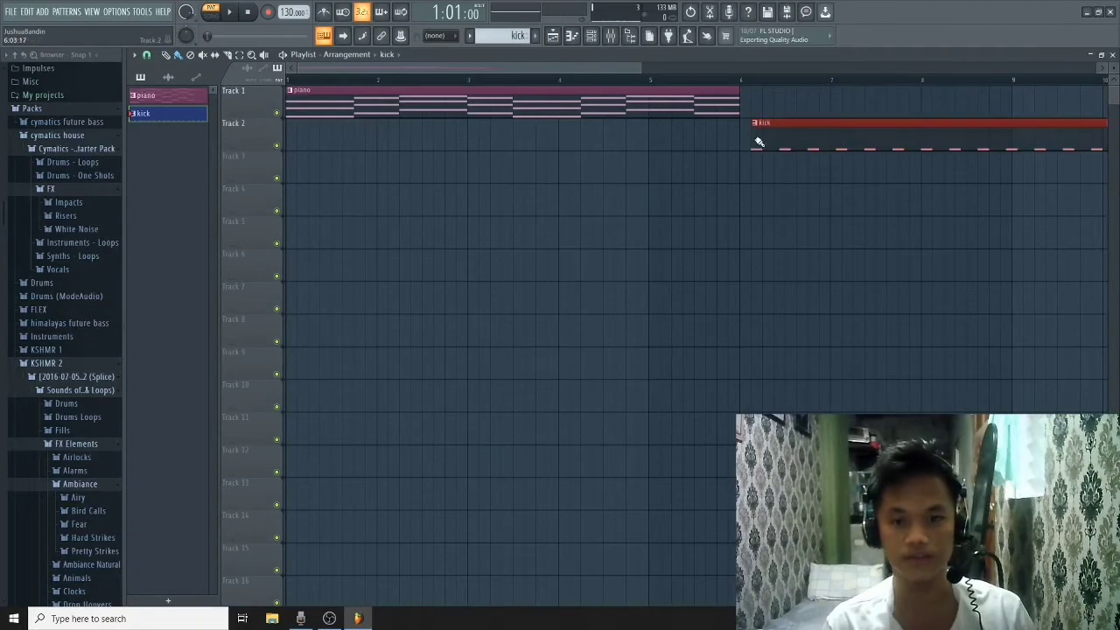
pyautogui.moveTo(478, 70)
pyautogui.mouseDown()
pyautogui.moveTo(518, 68)
pyautogui.moveTo(472, 64)
pyautogui.mouseUp()
pyautogui.scroll(-2, 500, 175)
pyautogui.scroll(-2, 502, 178)
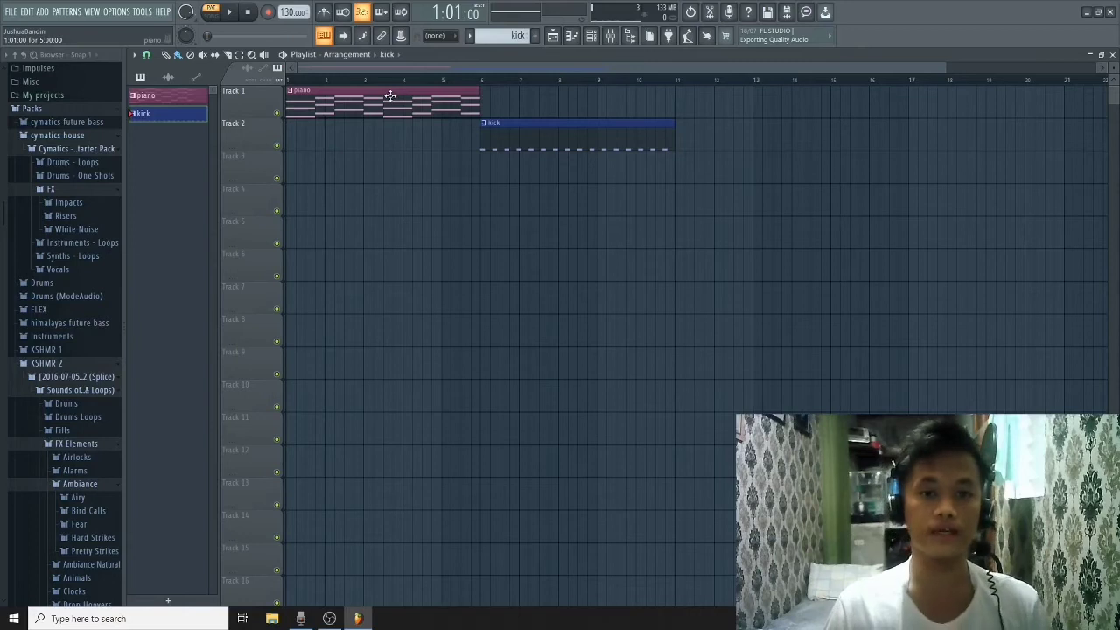
# Step: Switch playback to song mode and play the arrangement from the start into the kick clip
pyautogui.press('l')
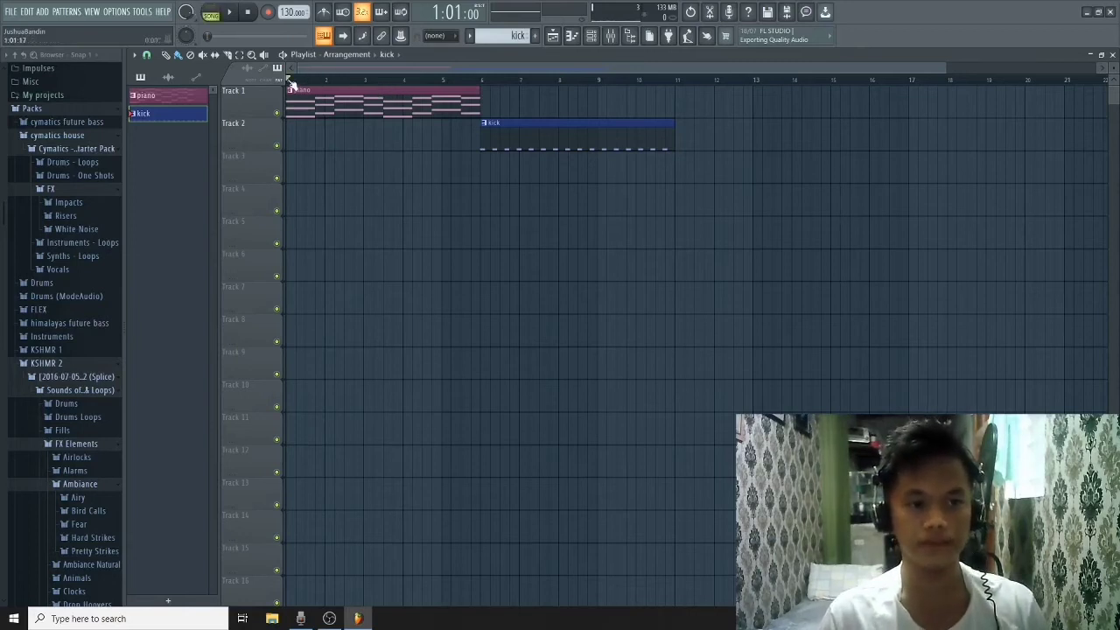
pyautogui.press('space')
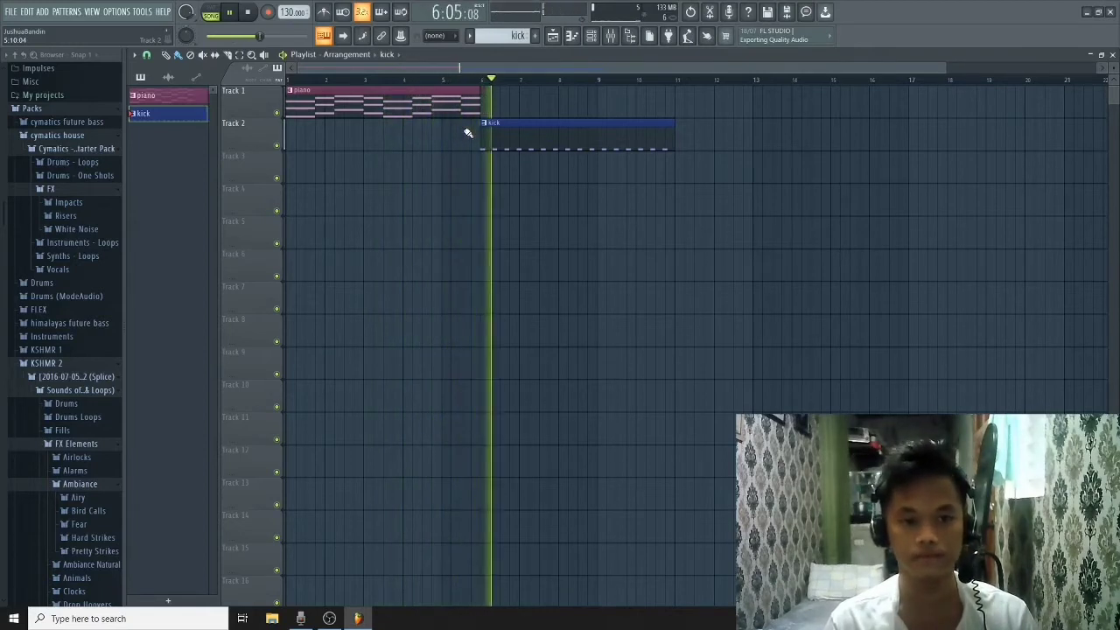
pyautogui.press('space')
# Step: Copy the piano clip on Track 1 to bar 6 above the kick clip and play the arrangement
pyautogui.moveTo(372, 106); pyautogui.dragTo(565, 128)
pyautogui.press('space')
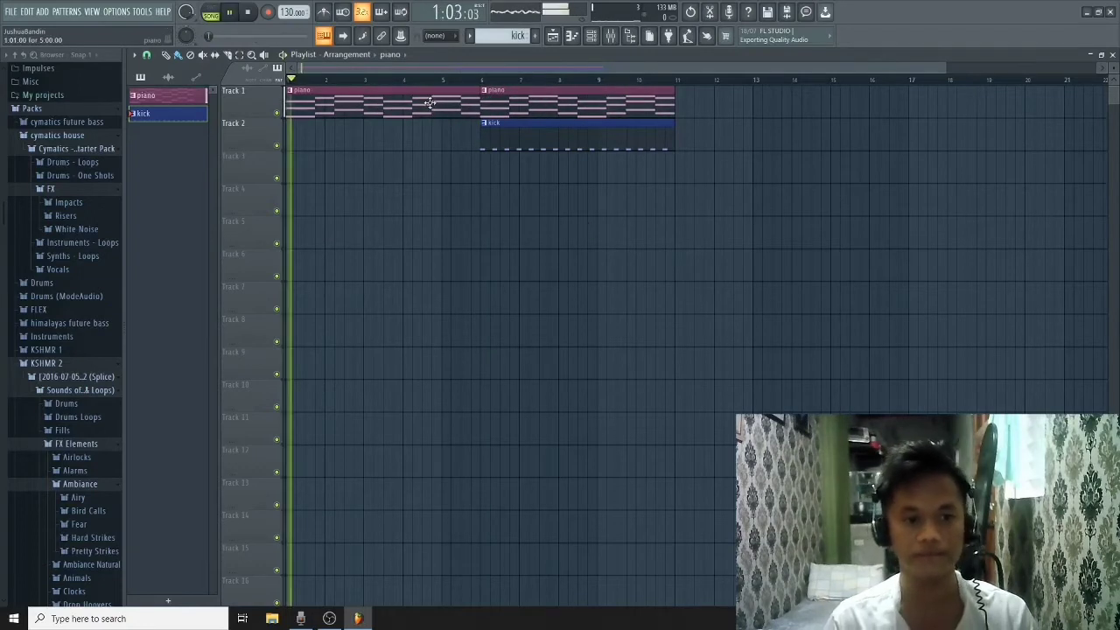
pyautogui.click(450, 80)
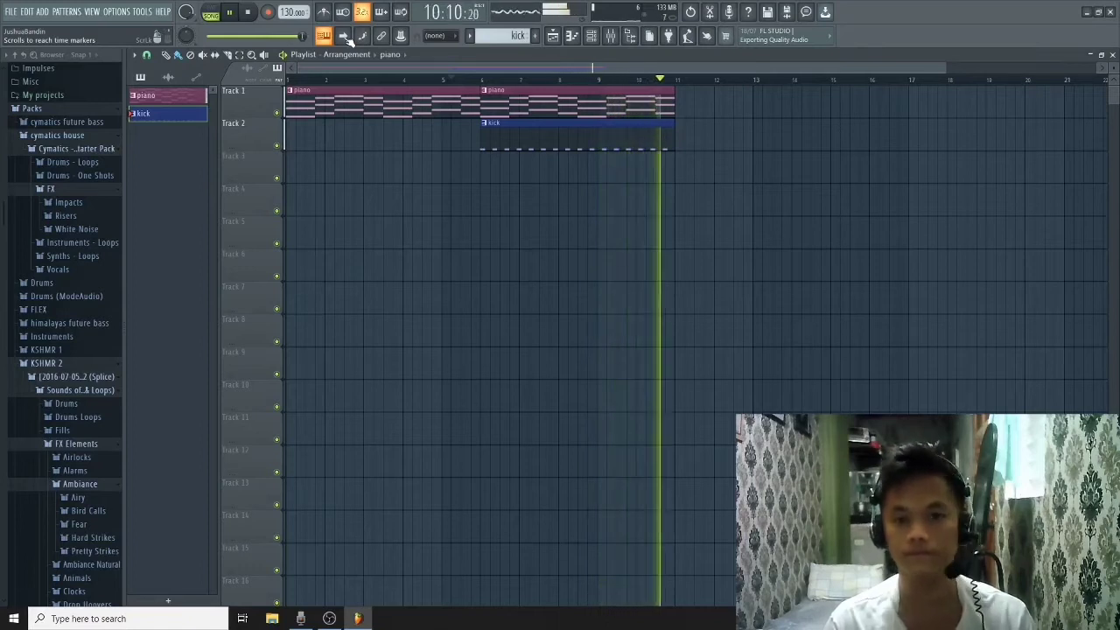
pyautogui.press('space')
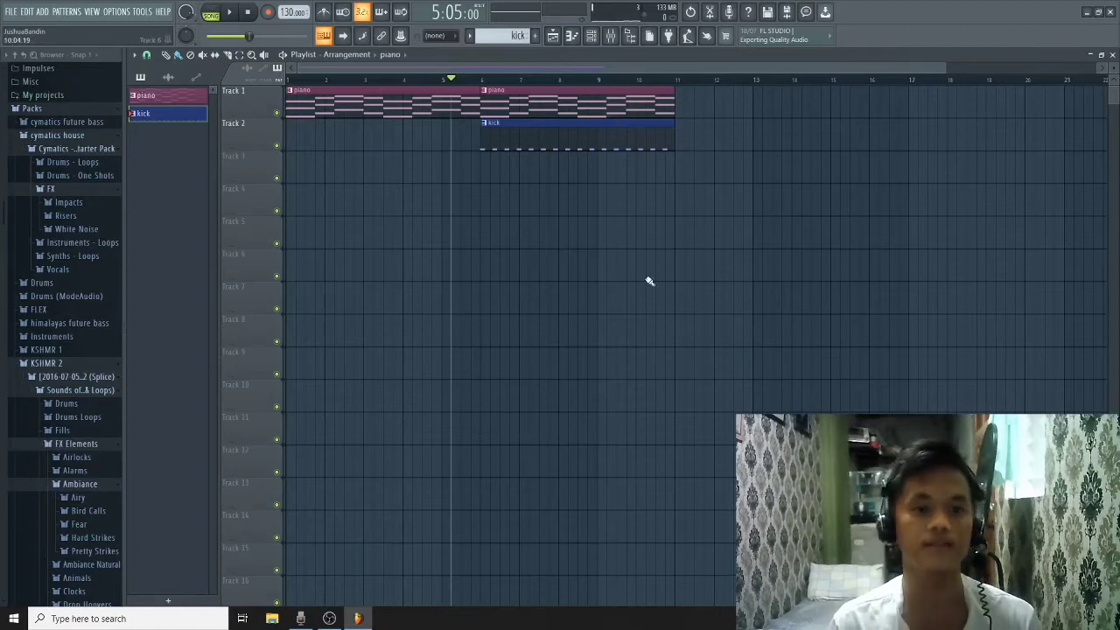
# Step: Try adjusting the FL Keys channel's panning in the channel rack
pyautogui.click(591, 37)
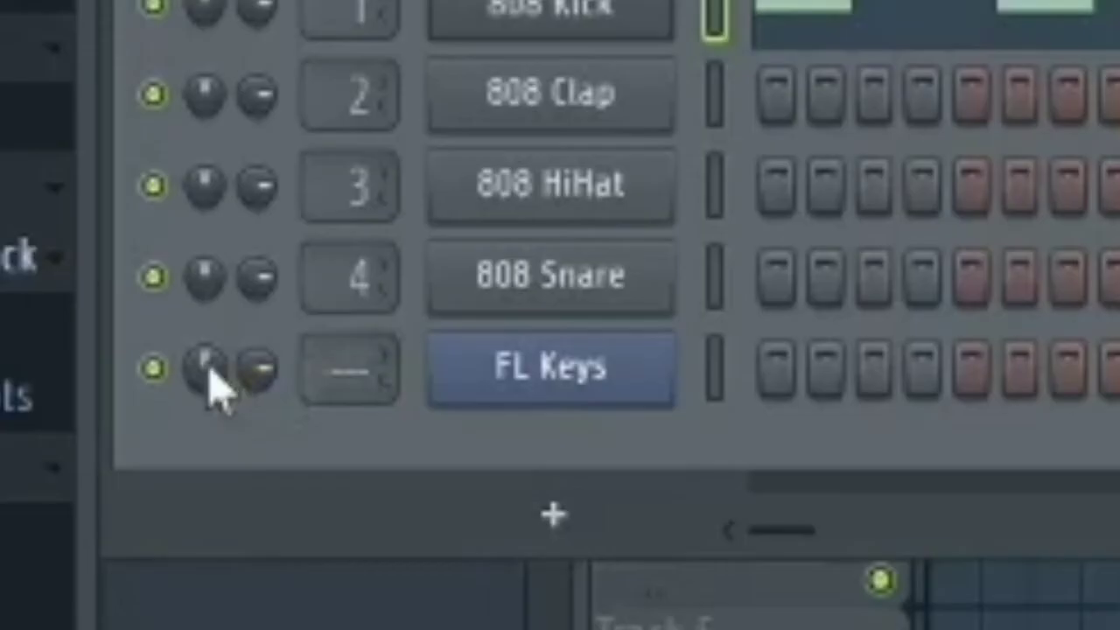
pyautogui.moveTo(211, 366); pyautogui.dragTo(218, 331)
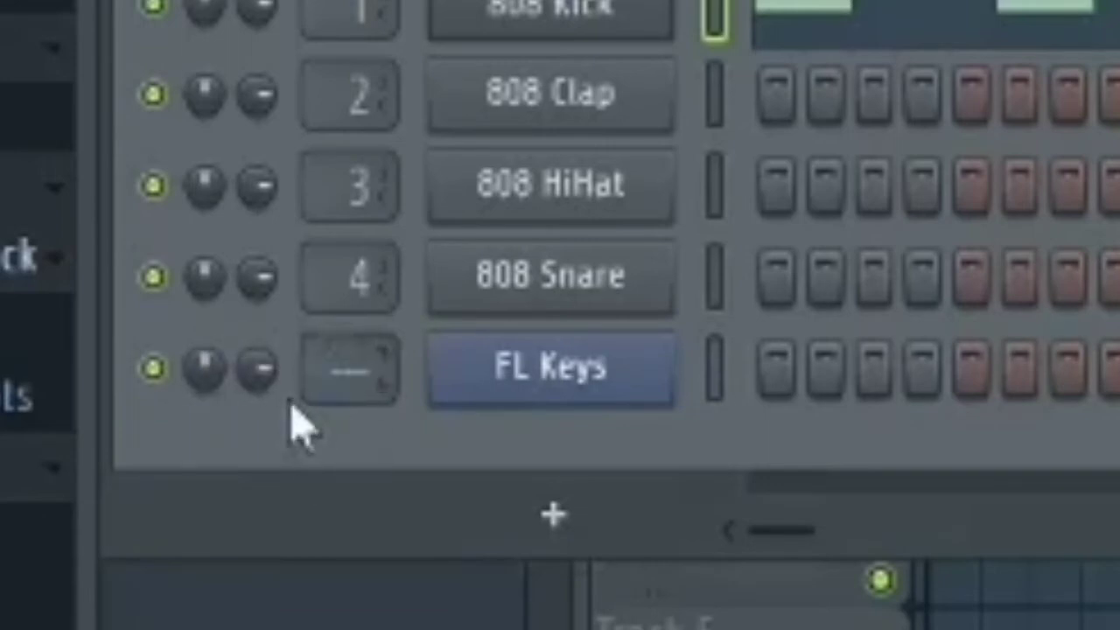
pyautogui.moveTo(196, 367)
pyautogui.mouseDown()
pyautogui.moveTo(199, 429)
pyautogui.moveTo(196, 367)
pyautogui.mouseUp()
pyautogui.press('space')
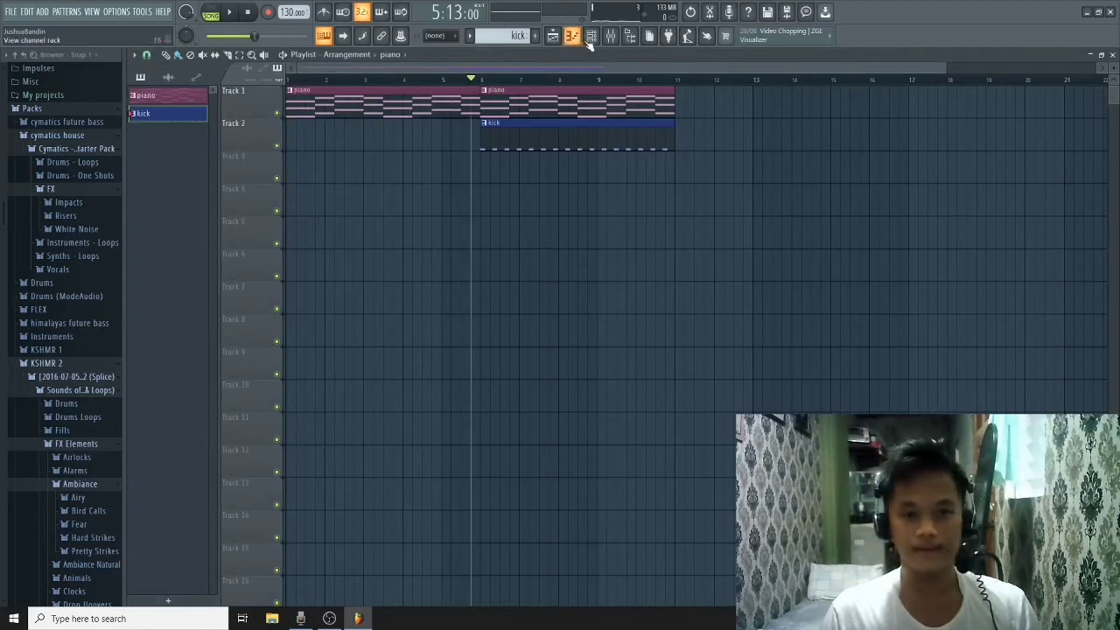
# Step: Return the playback position to the start of the song and bring up the channel rack
pyautogui.click(593, 38)
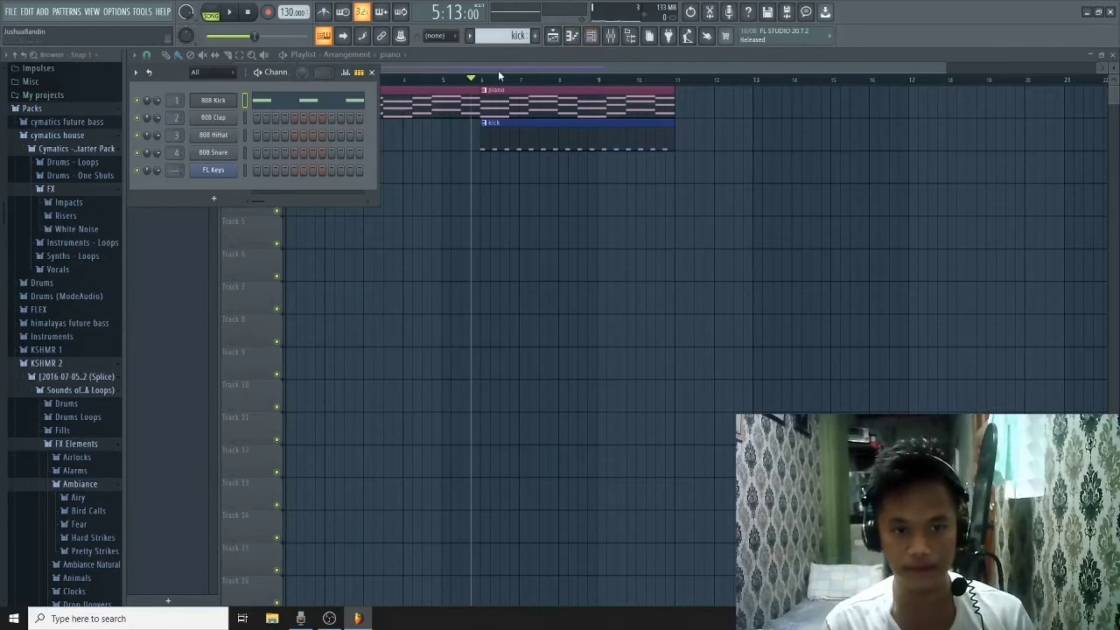
pyautogui.moveTo(473, 81); pyautogui.dragTo(253, 86)
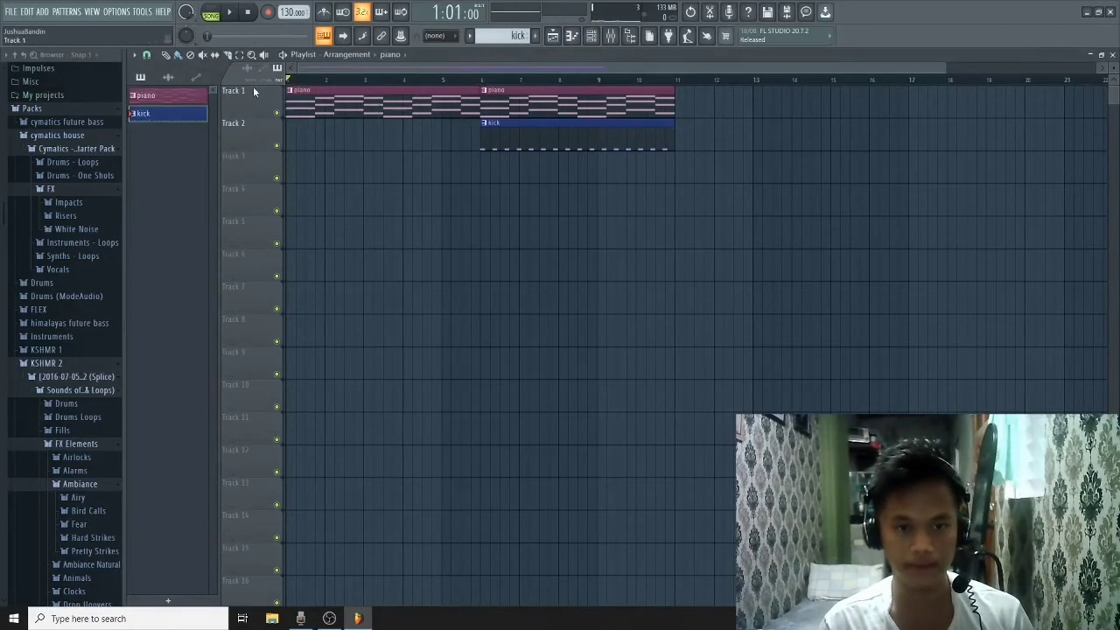
pyautogui.click(609, 36)
pyautogui.click(610, 36)
pyautogui.click(590, 36)
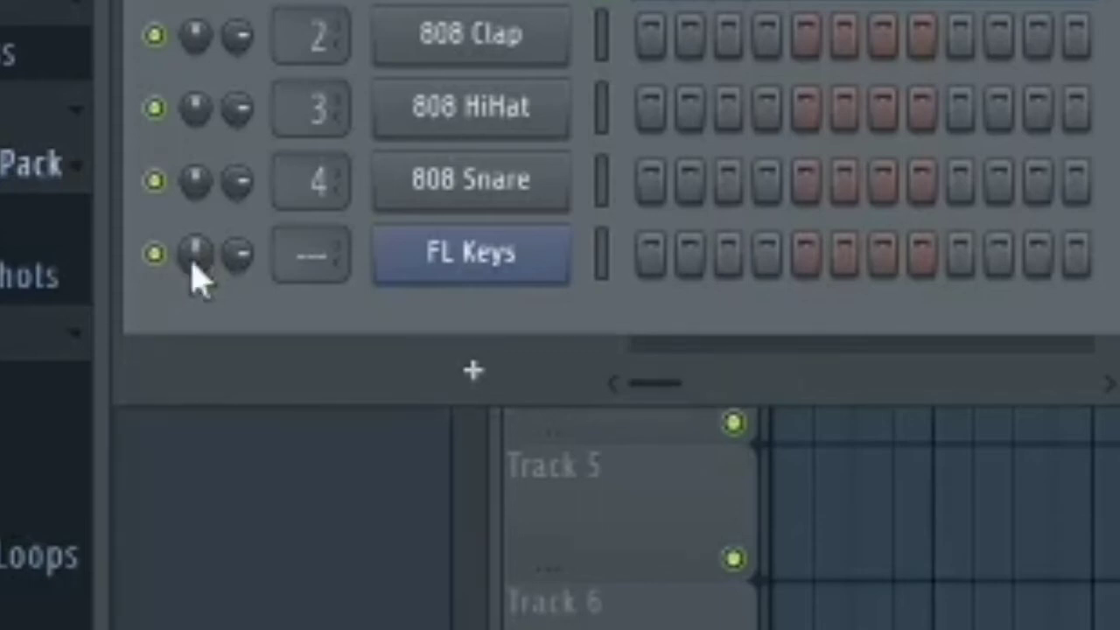
# Step: Try panning the FL Keys channel to the left in the channel rack and play the arrangement
pyautogui.moveTo(193, 258); pyautogui.dragTo(194, 385)
pyautogui.press('space')
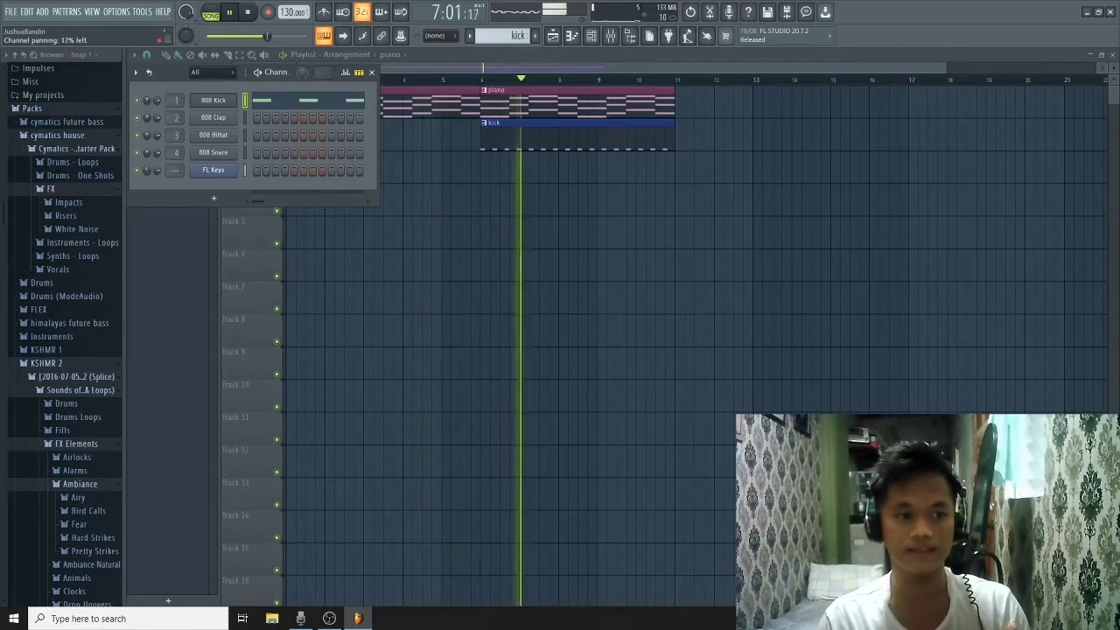
pyautogui.press('space')
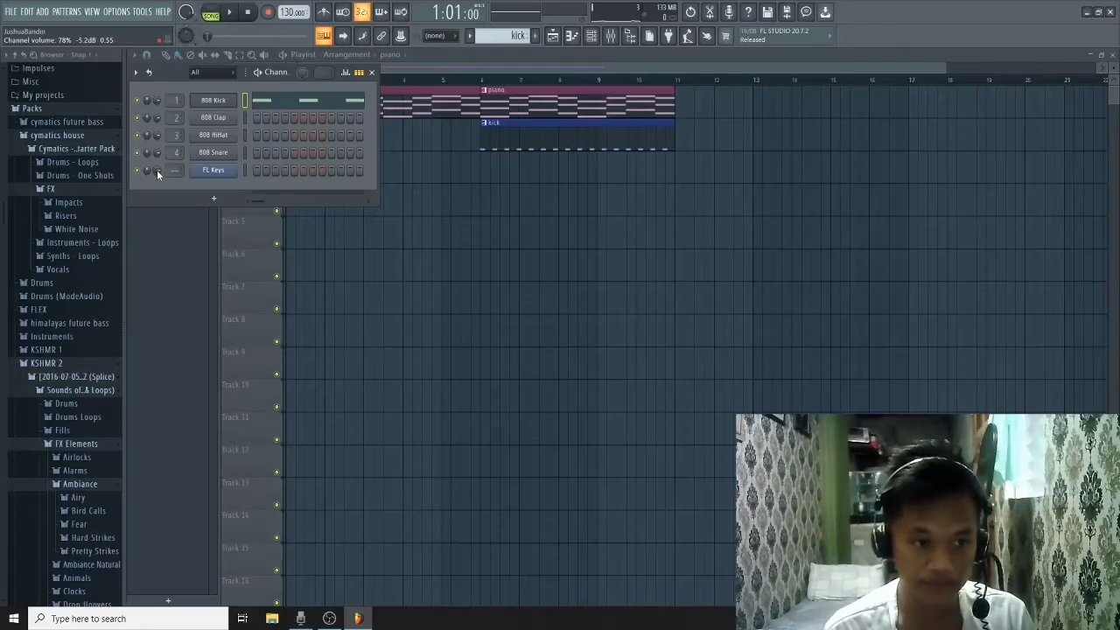
# Step: Play the arrangement to hear the effect of the FL Keys channel's volume and mute controls
pyautogui.press('space')
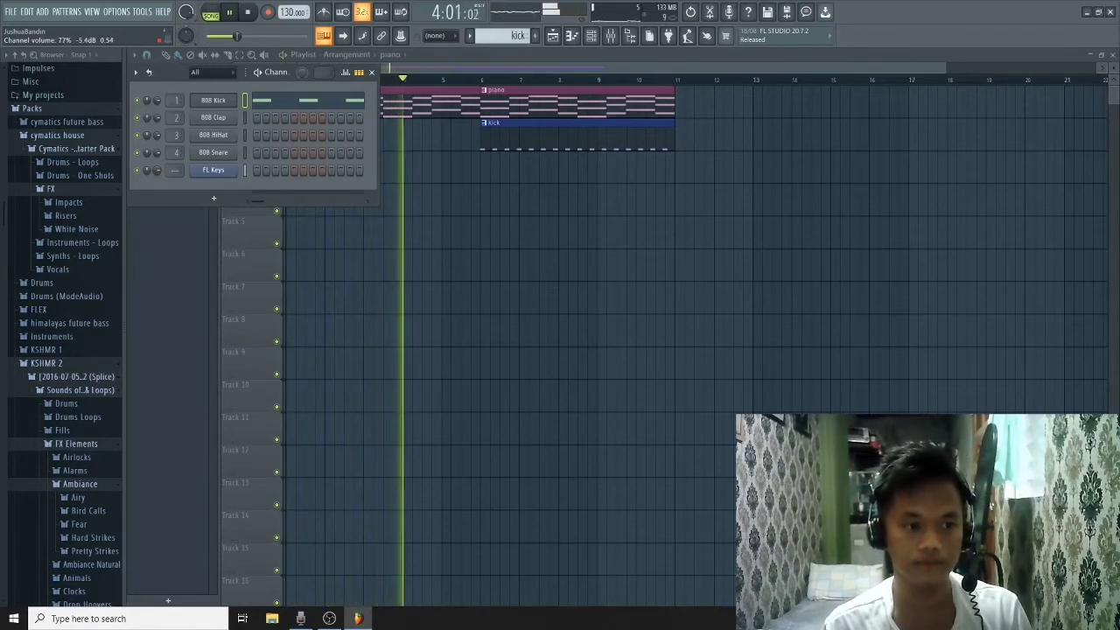
pyautogui.press('space')
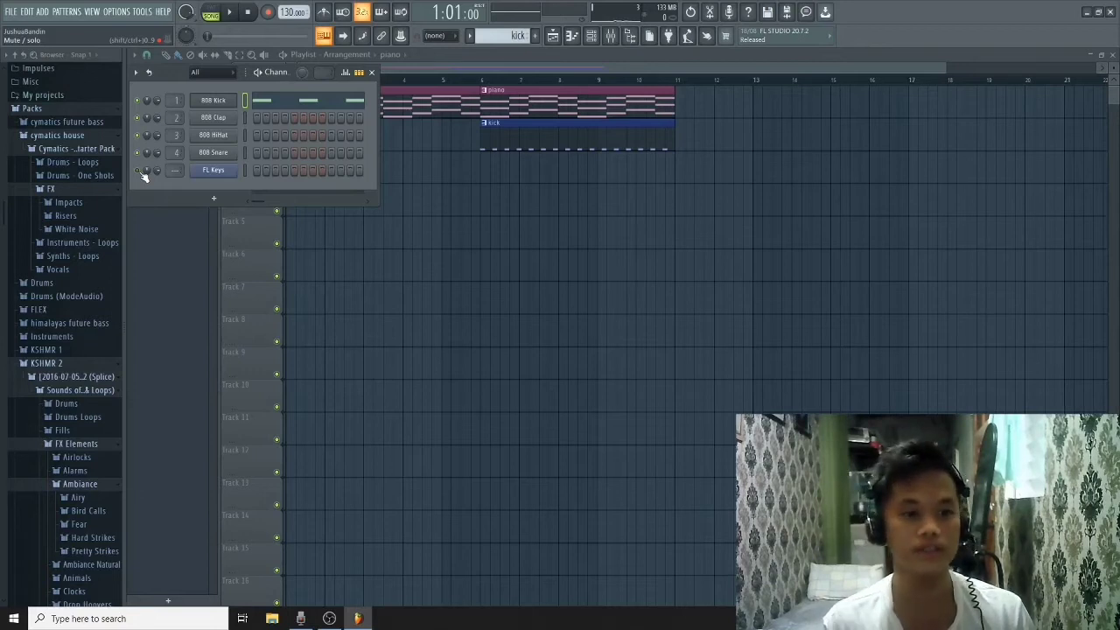
pyautogui.press('space')
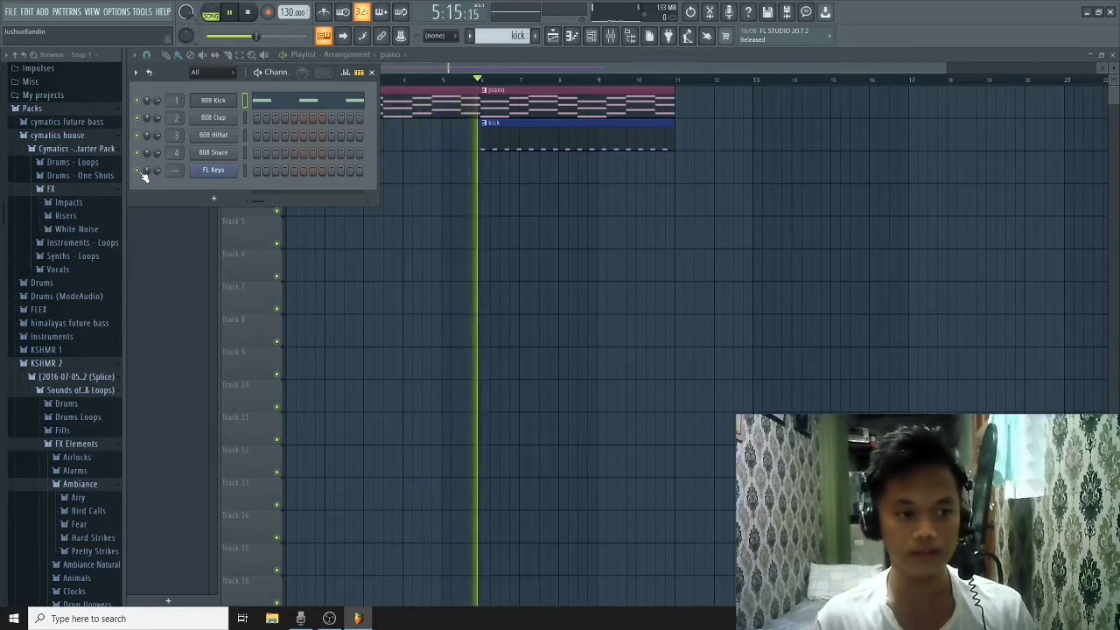
pyautogui.press('space')
pyautogui.press('space')
pyautogui.press('space')
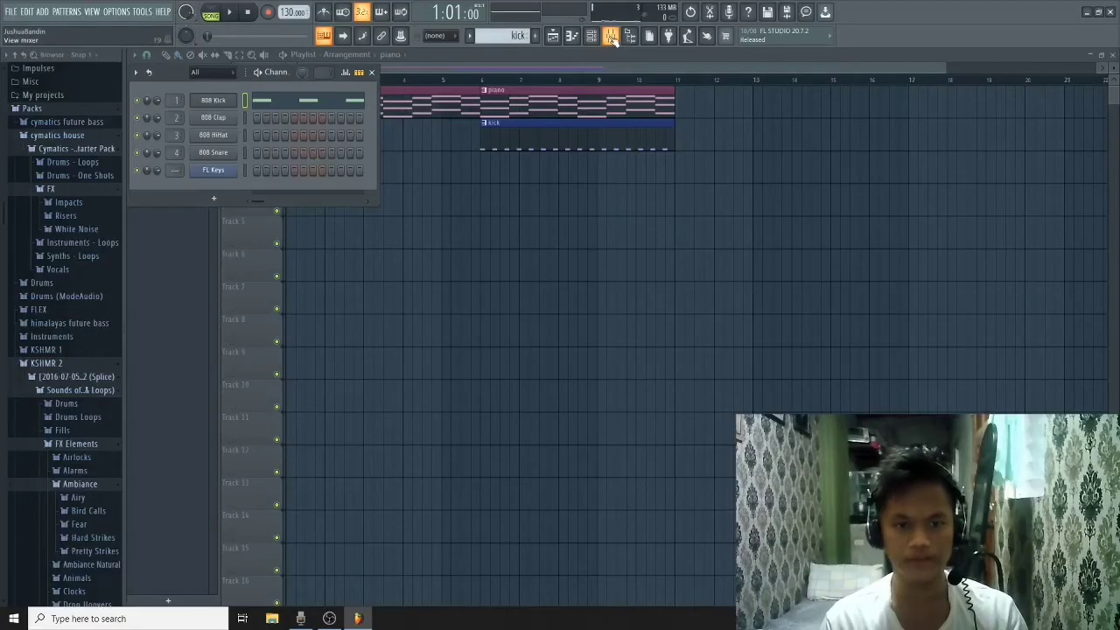
# Step: Bring up the mixer together with the channel rack and try panning mixer track Insert 1 100% left
pyautogui.click(611, 37)
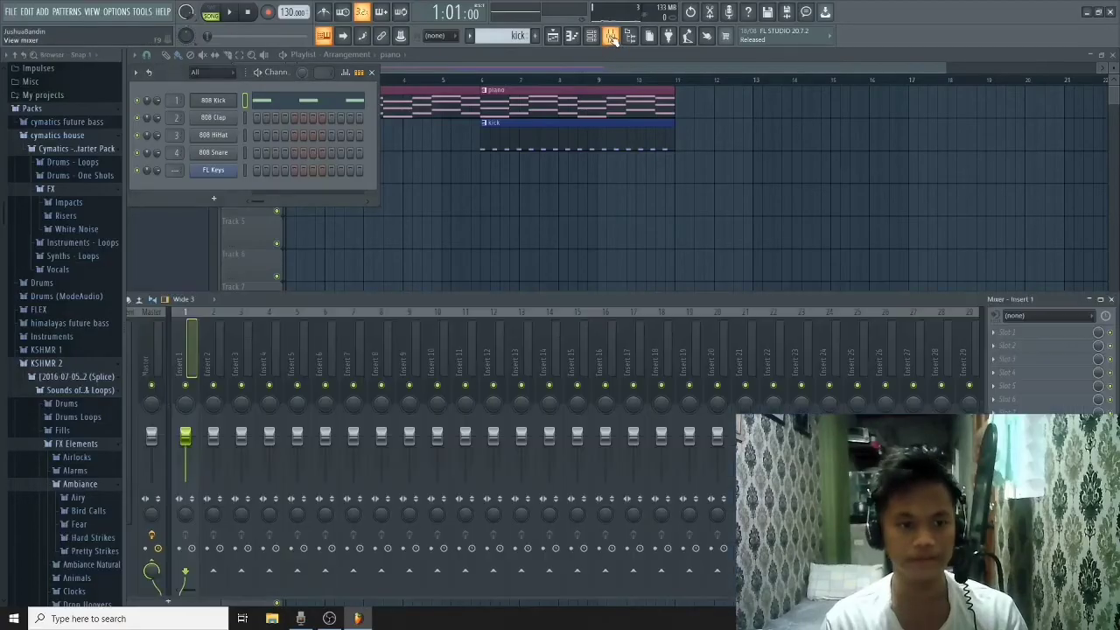
pyautogui.click(613, 39)
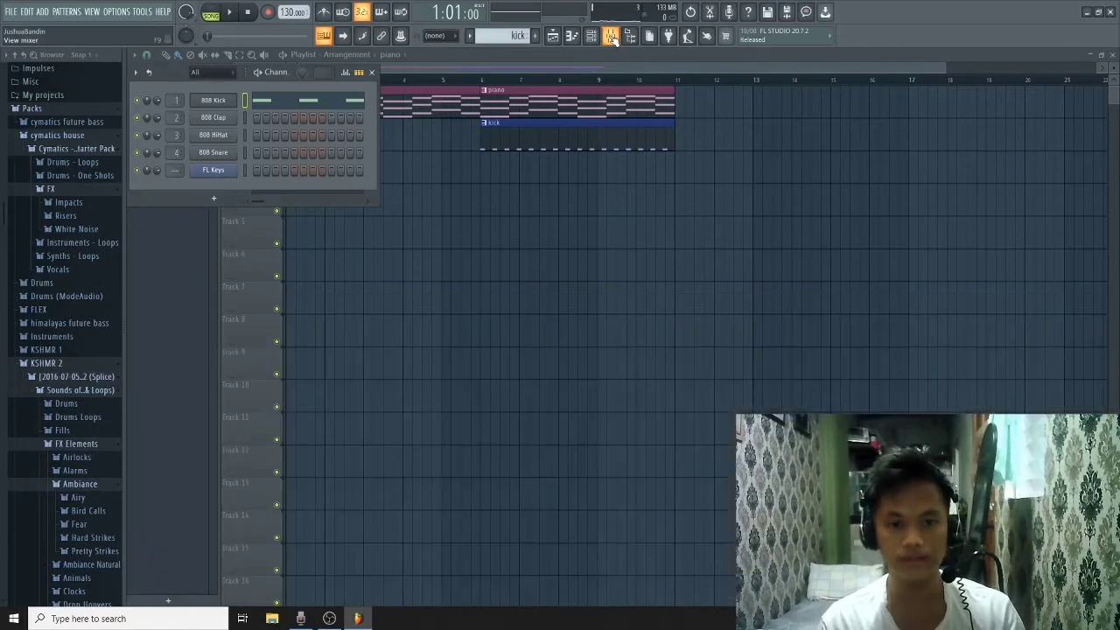
pyautogui.click(594, 36)
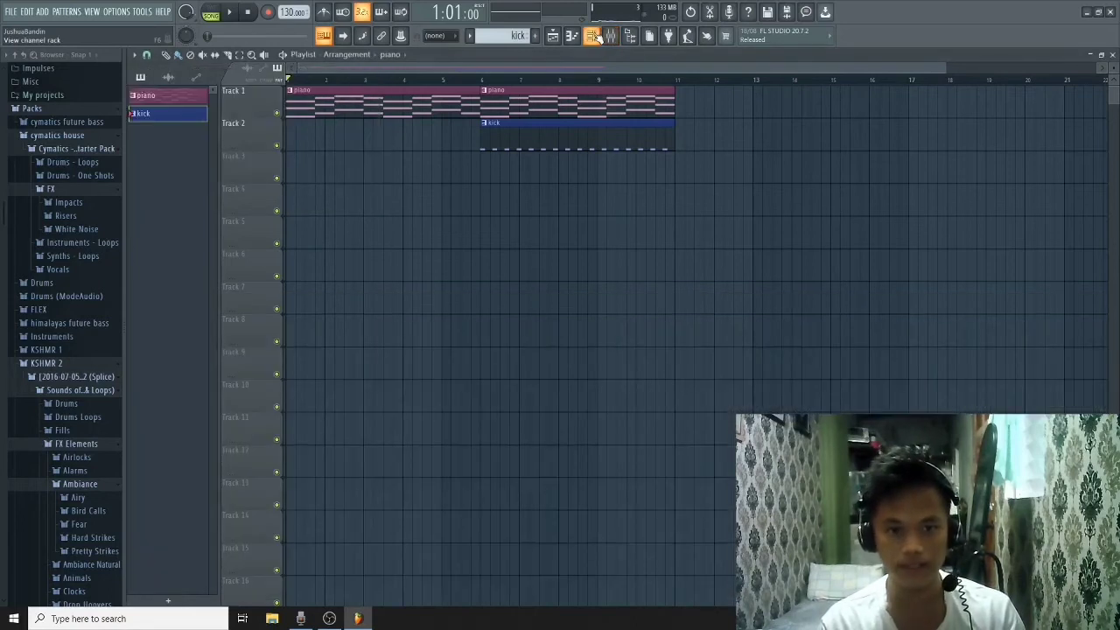
pyautogui.click(593, 36)
pyautogui.click(613, 39)
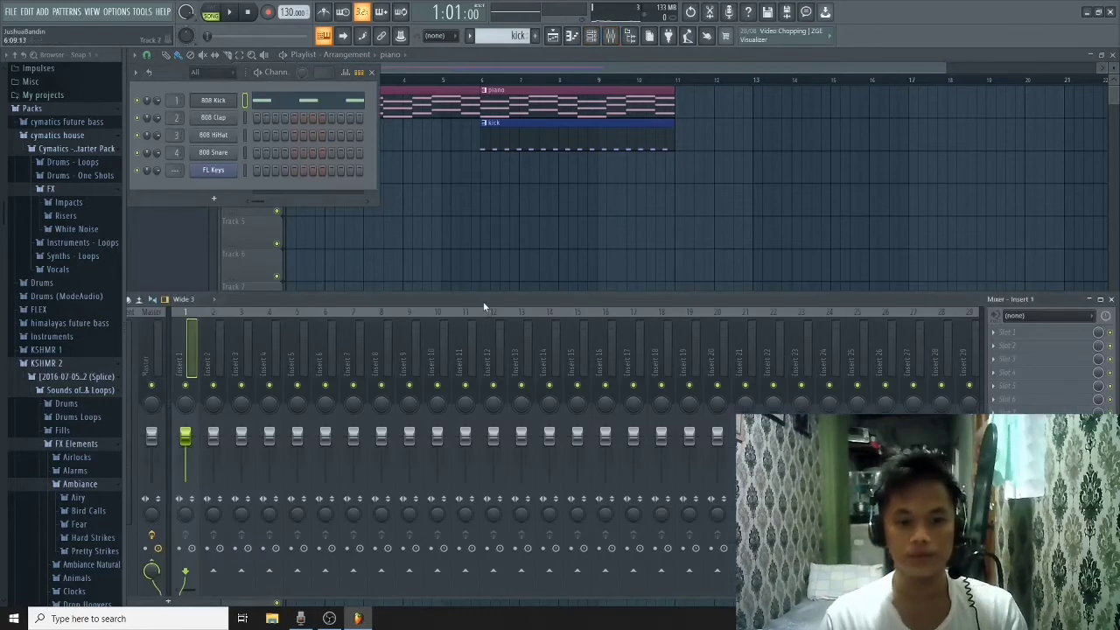
pyautogui.moveTo(483, 300); pyautogui.dragTo(478, 265)
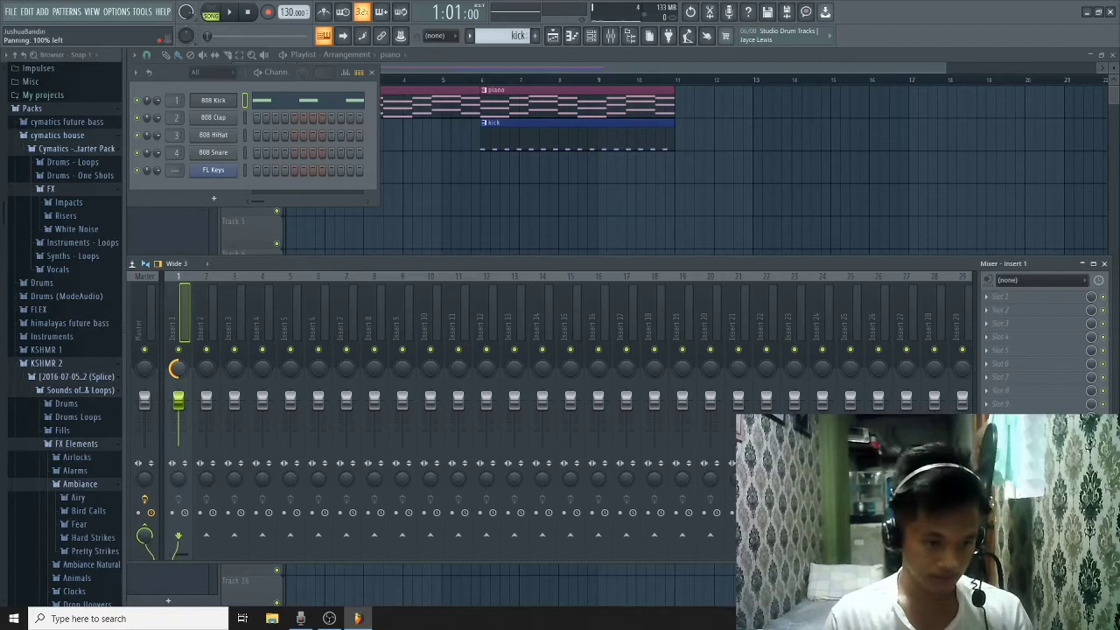
pyautogui.moveTo(179, 368); pyautogui.dragTo(178, 328)
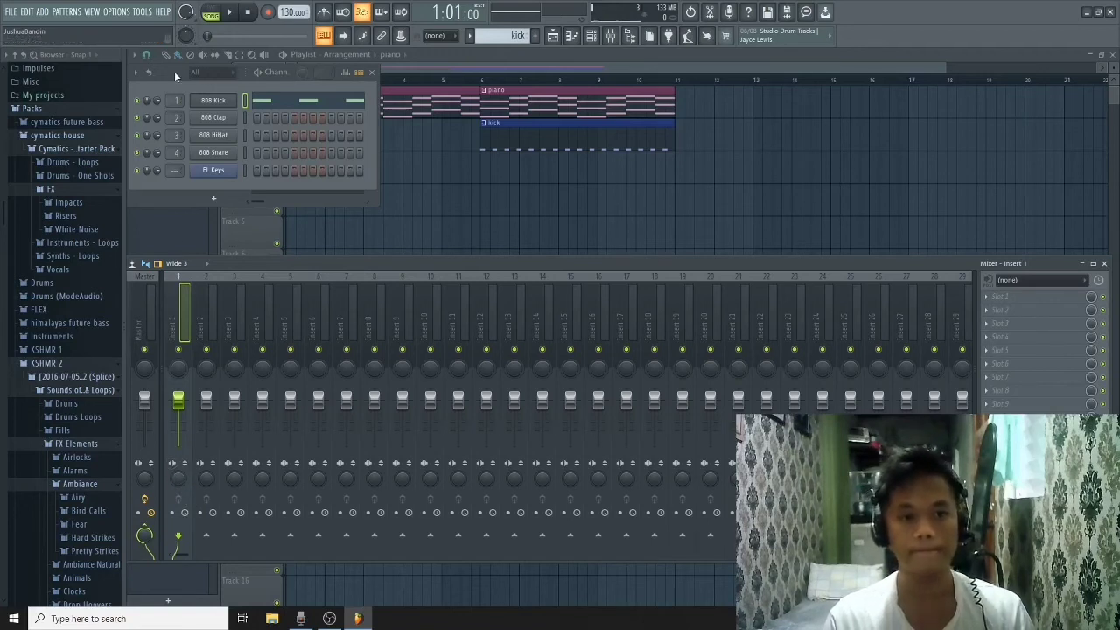
pyautogui.press('F12')
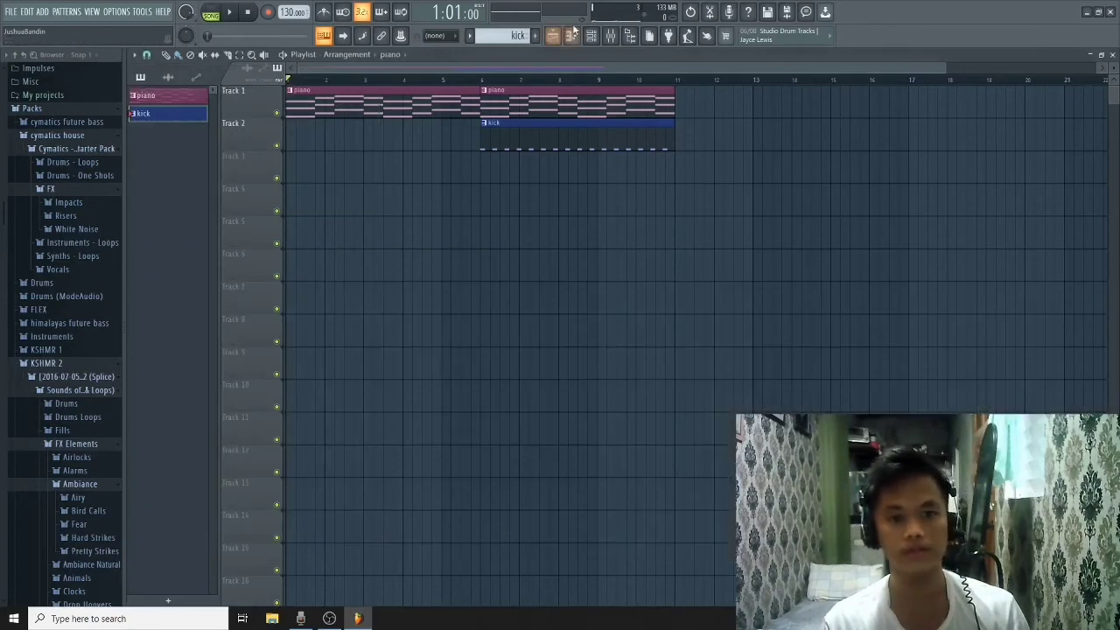
# Step: Compare the channels in the channel rack with the tracks in the mixer
pyautogui.click(591, 35)
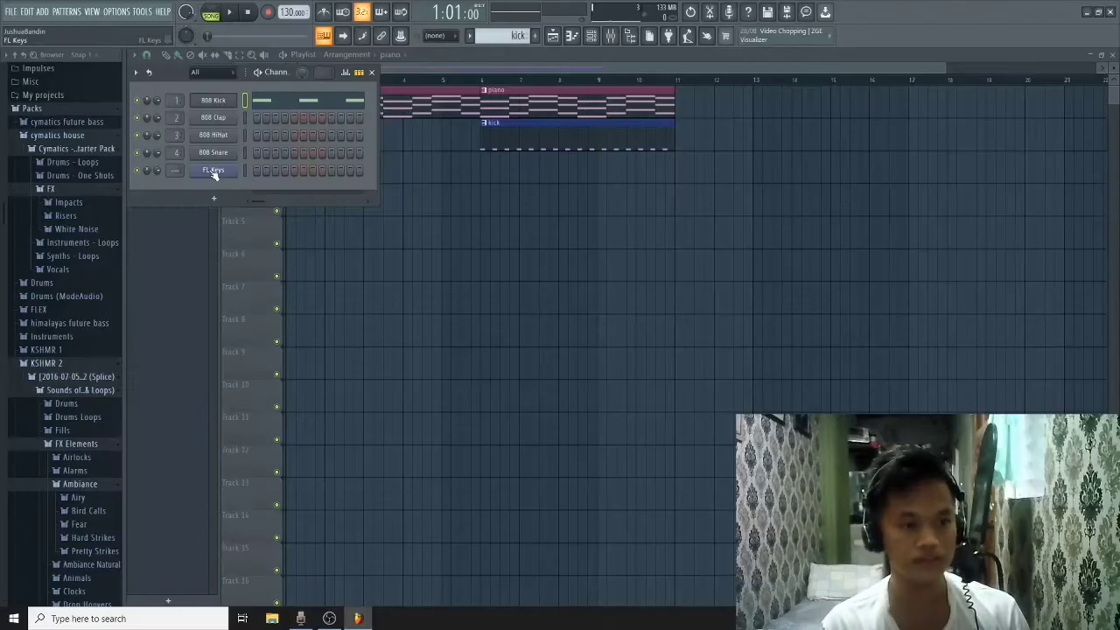
pyautogui.click(612, 36)
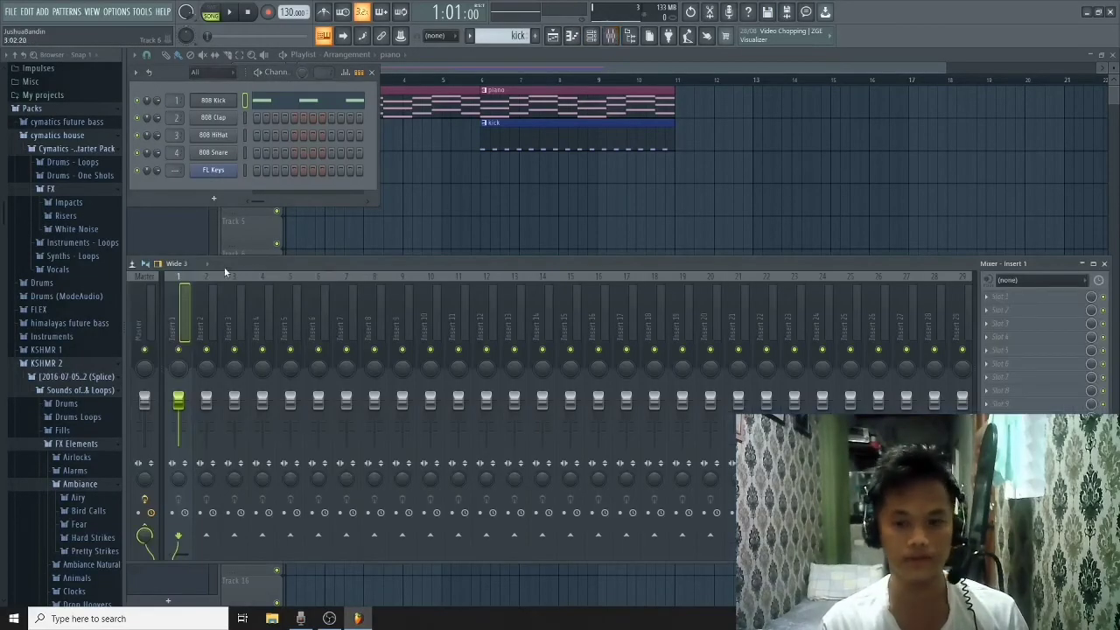
pyautogui.press('F12')
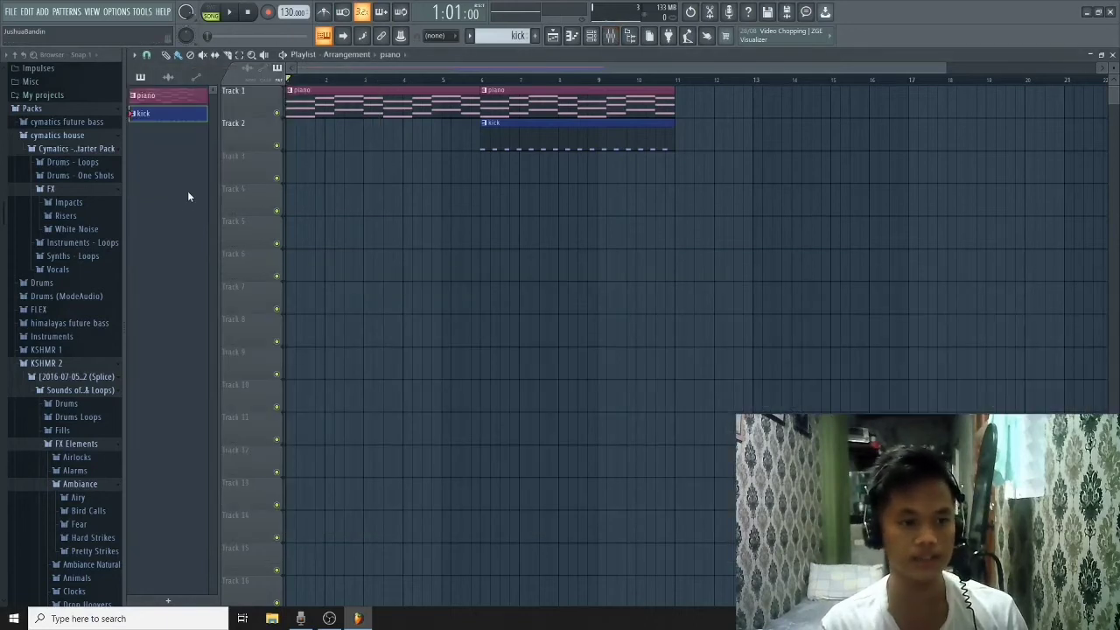
# Step: Reopen the channel rack and try several target mixer track numbers for the FL Keys channel
pyautogui.click(591, 35)
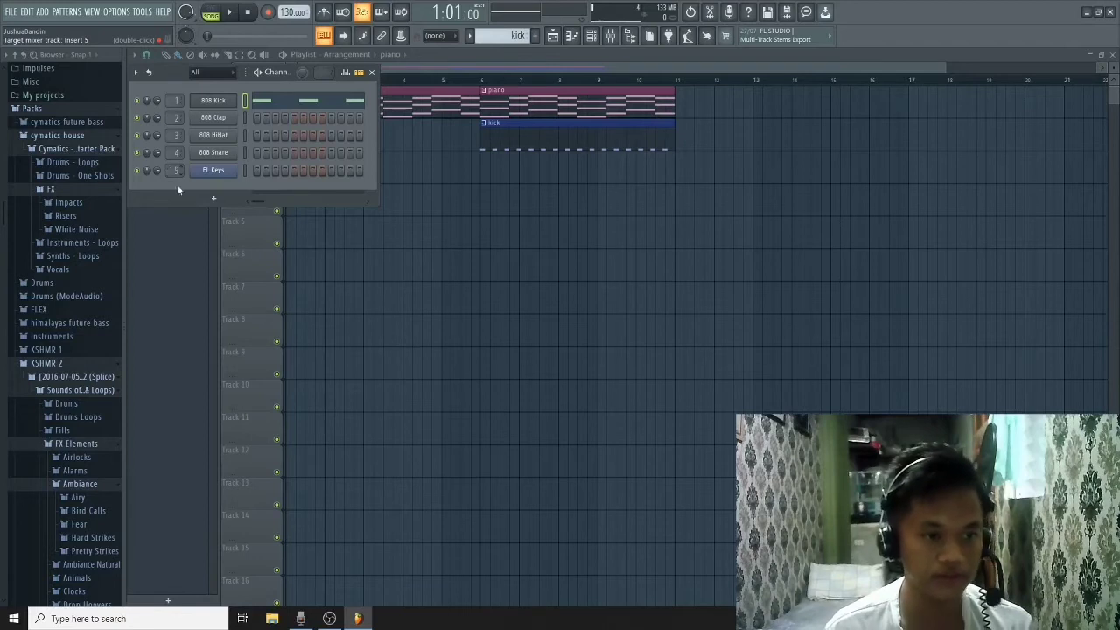
pyautogui.scroll(-5, 172, 171)
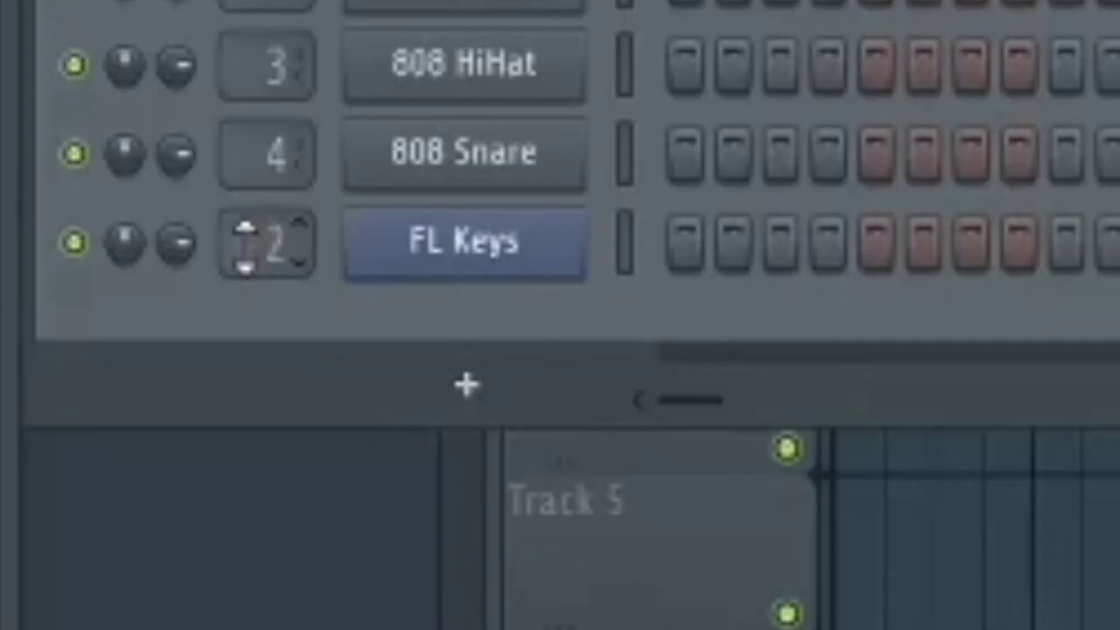
pyautogui.scroll(2, 245, 240)
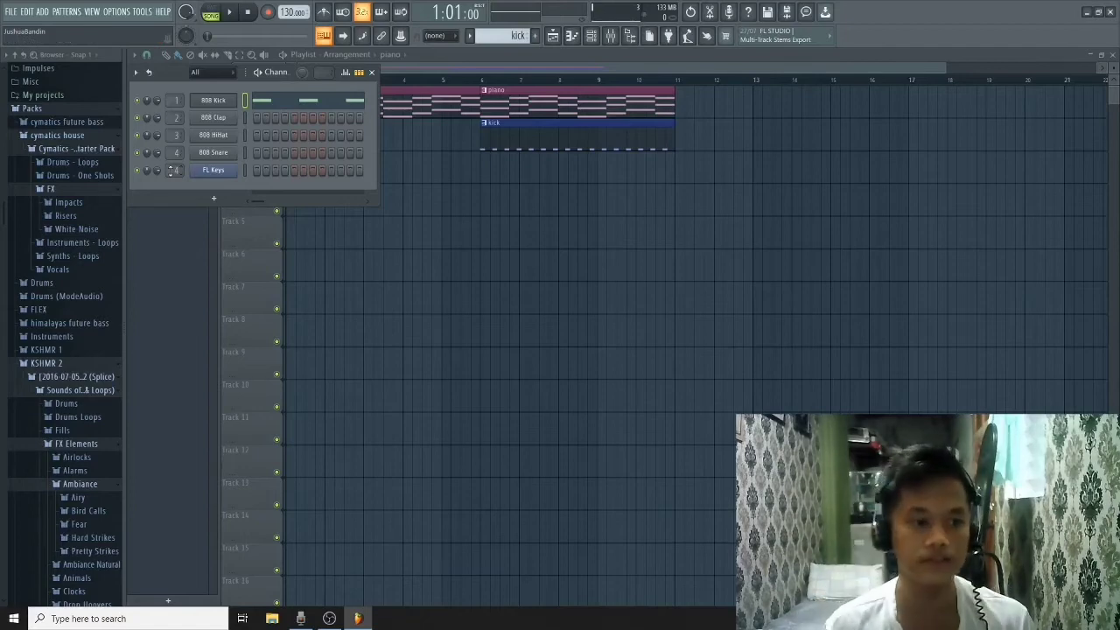
pyautogui.scroll(-1, 172, 170)
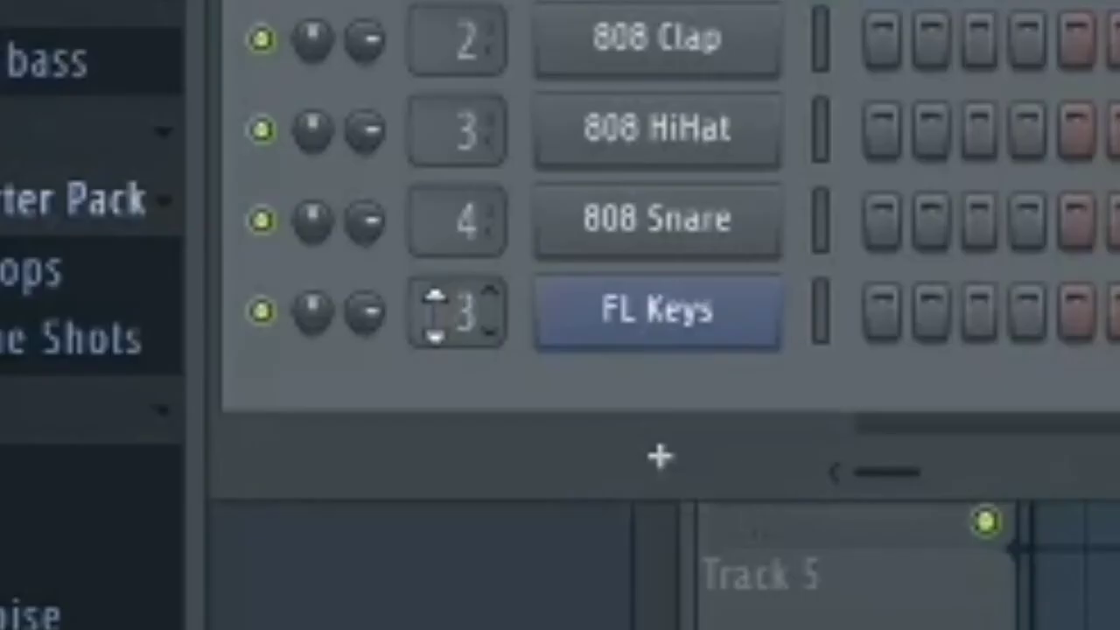
pyautogui.scroll(-2, 435, 313)
pyautogui.scroll(-1, 435, 314)
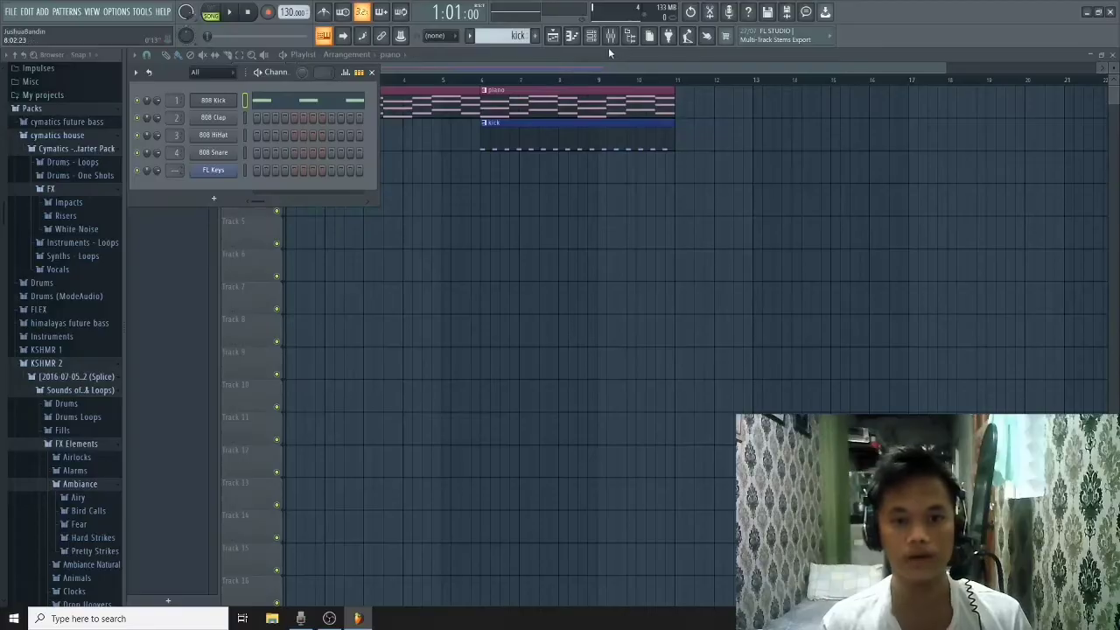
# Step: Show the mixer below the channel rack and route the FL Keys channel to mixer track 5
pyautogui.click(610, 36)
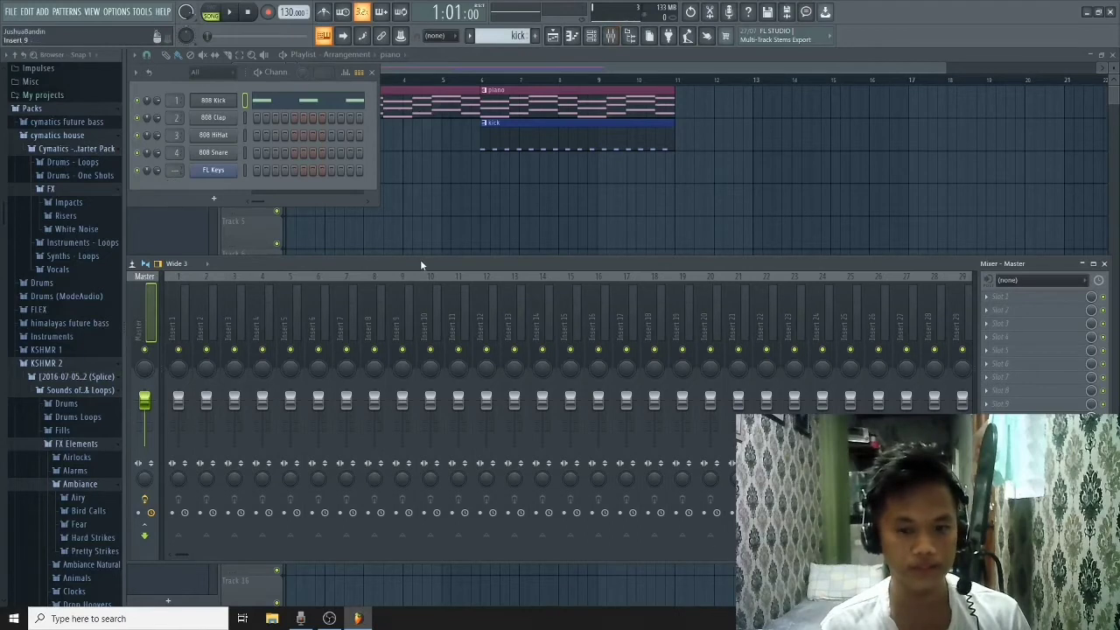
pyautogui.moveTo(420, 260); pyautogui.dragTo(424, 306)
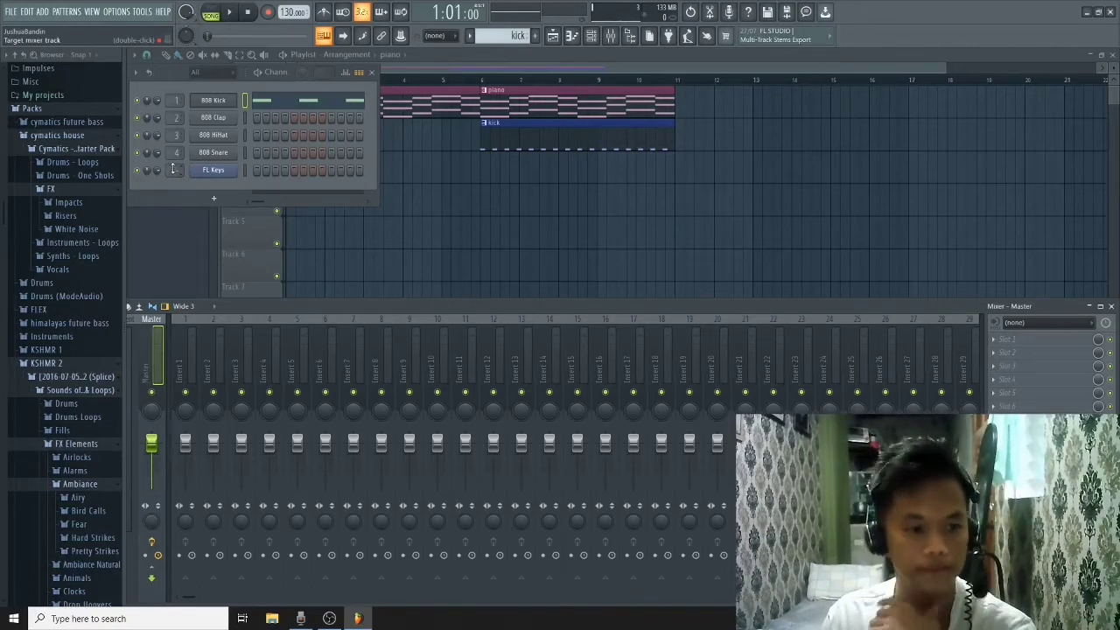
pyautogui.scroll(1, 239, 146)
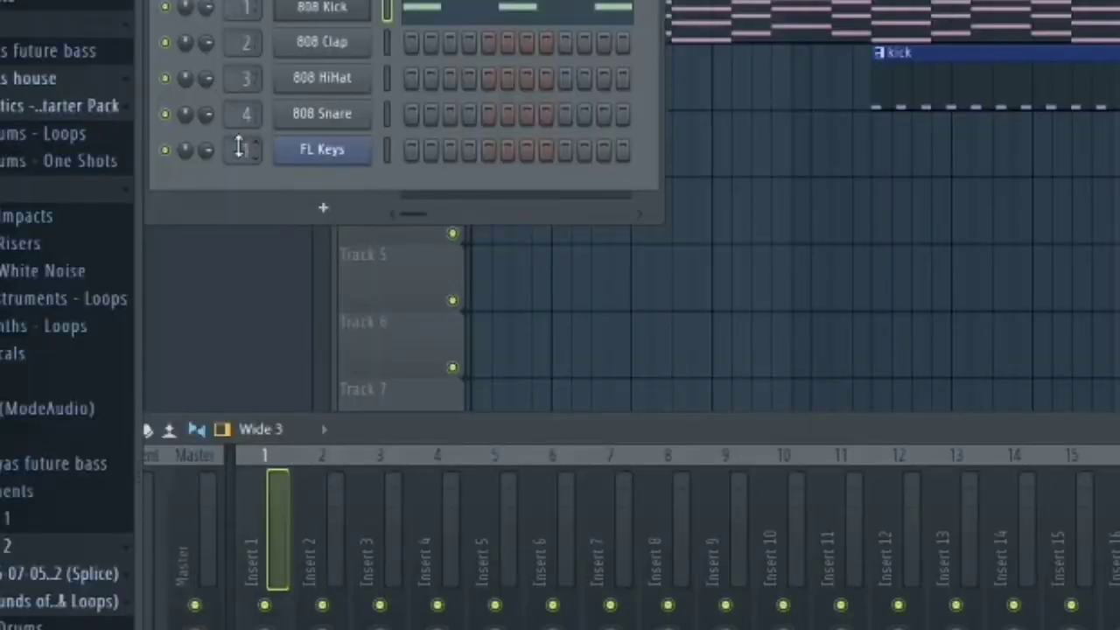
pyautogui.scroll(1, 239, 146)
pyautogui.scroll(1, 239, 146)
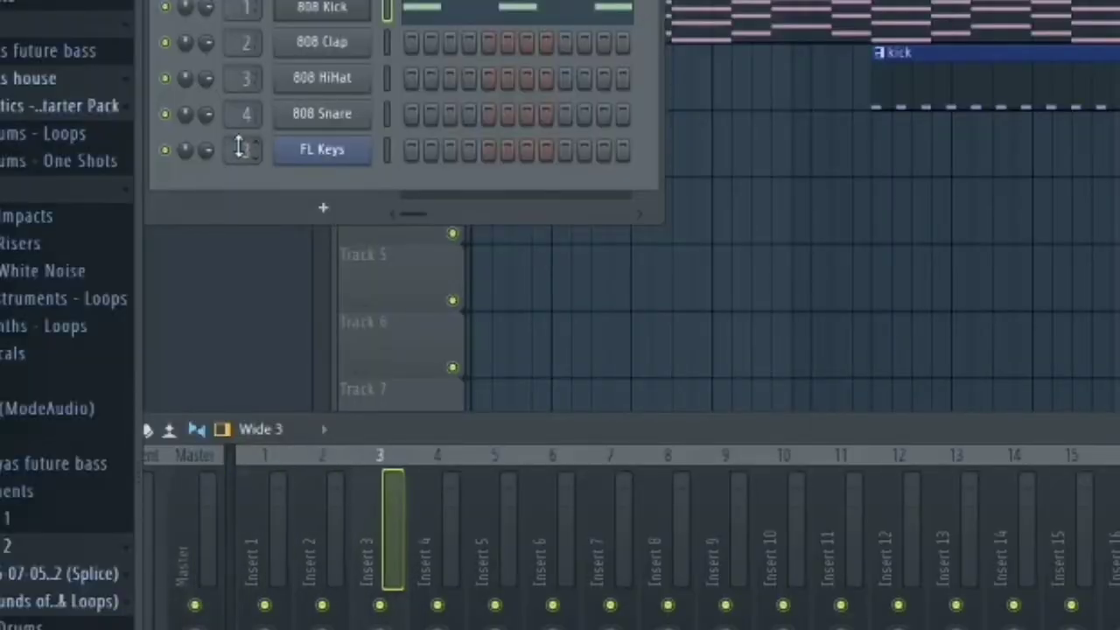
pyautogui.scroll(1, 239, 146)
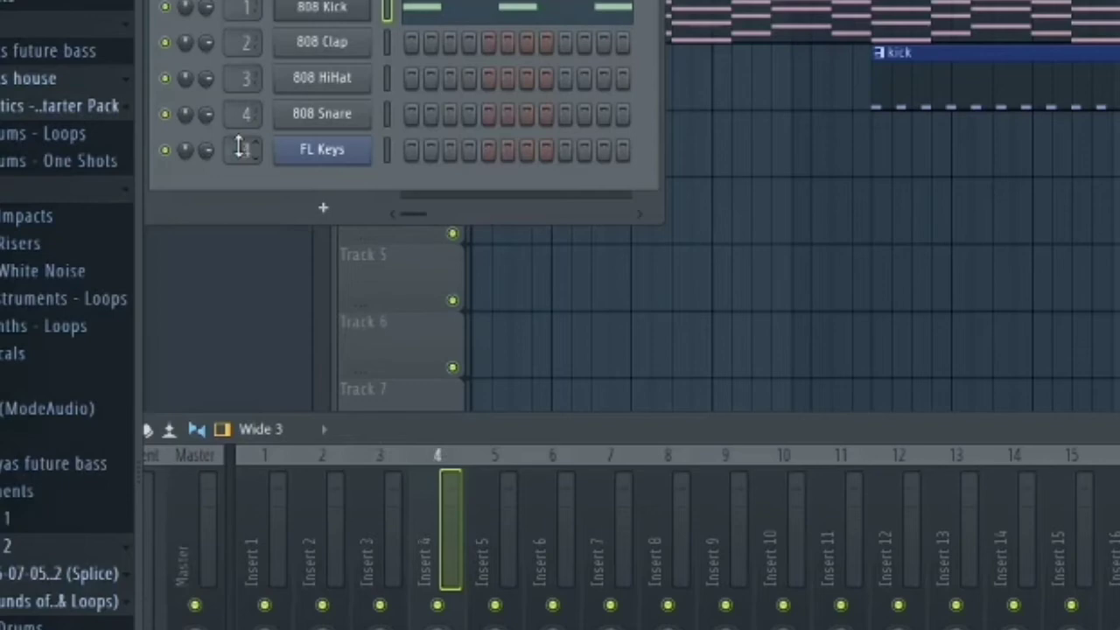
pyautogui.scroll(1, 239, 146)
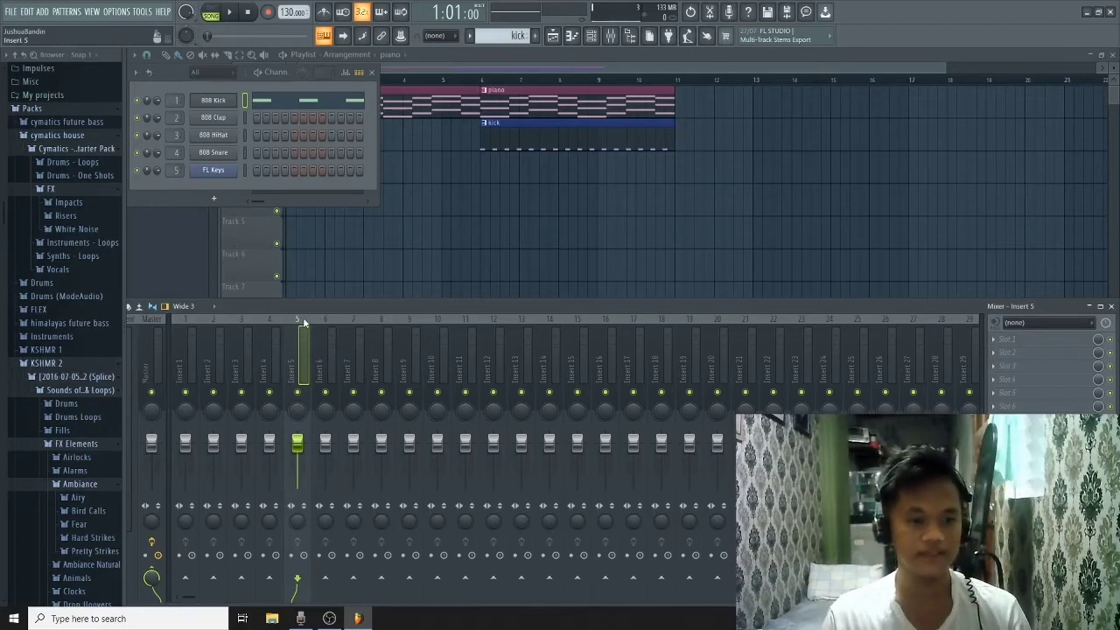
# Step: Rename mixer track Insert 5 as "piano" and color it purple (#86478D)
pyautogui.moveTo(313, 308)
pyautogui.mouseDown()
pyautogui.moveTo(311, 276)
pyautogui.moveTo(312, 315)
pyautogui.mouseUp()
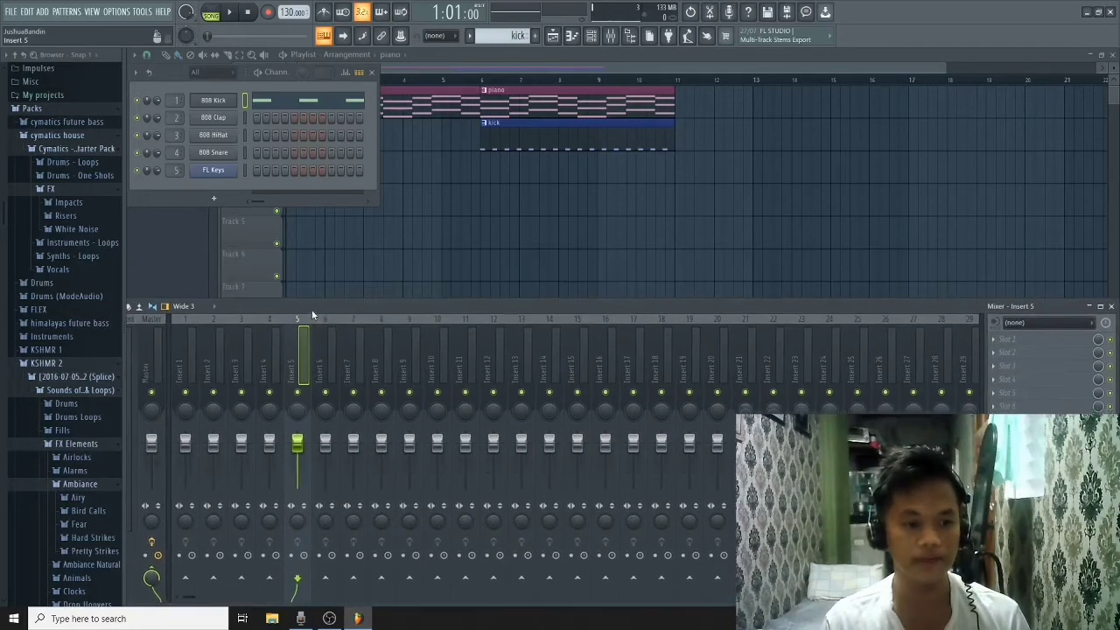
pyautogui.rightClick(295, 324)
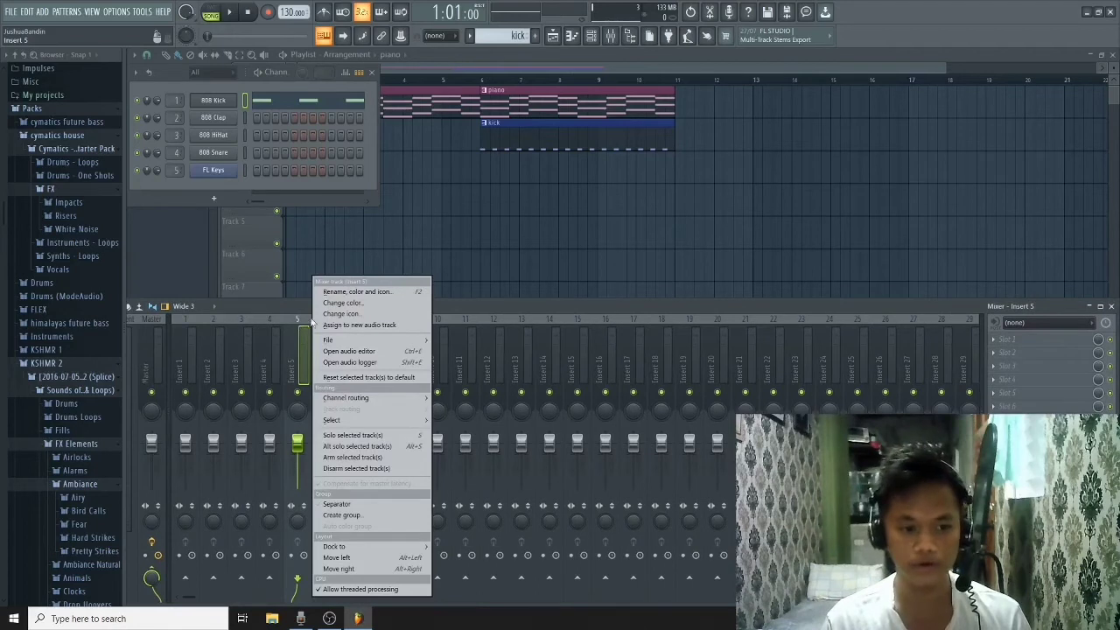
pyautogui.click(350, 292)
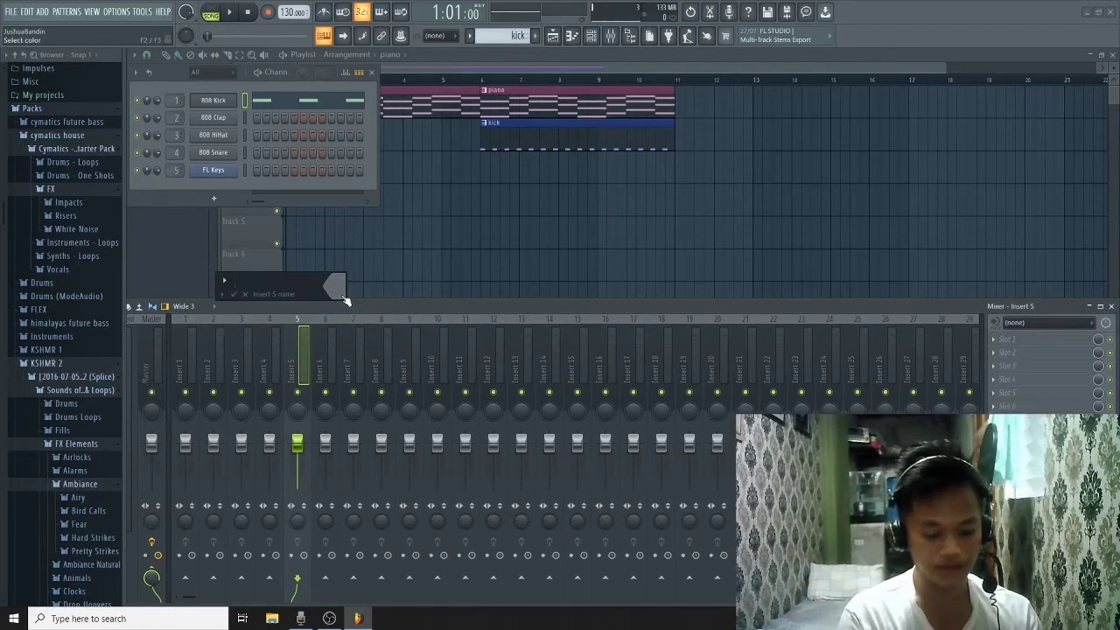
pyautogui.write('piano')
pyautogui.click(344, 297)
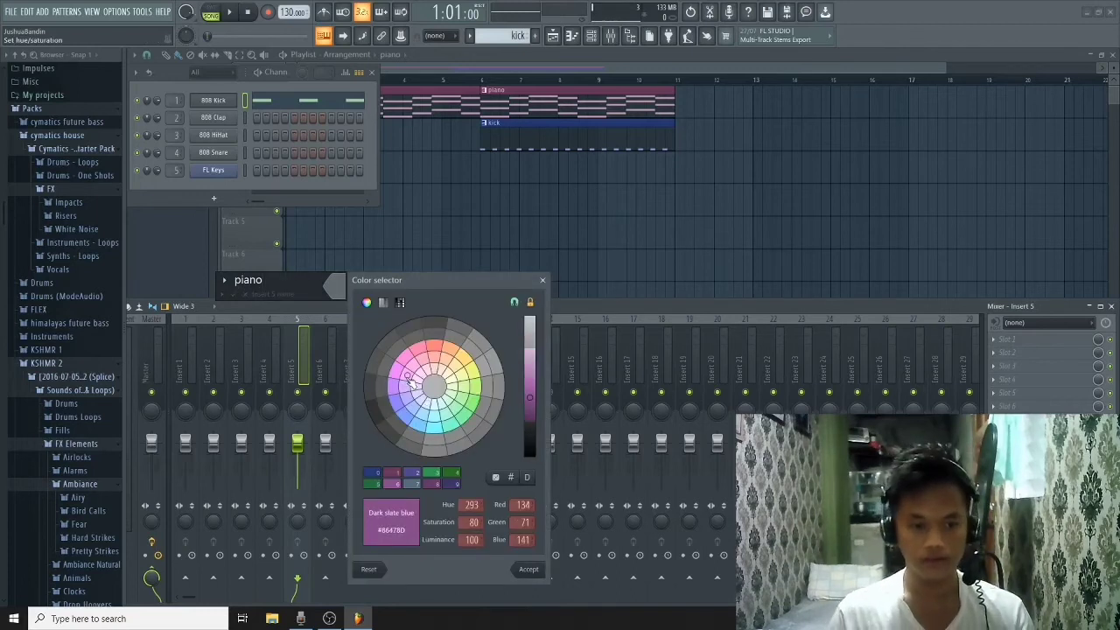
pyautogui.click(409, 380)
pyautogui.press('Return')
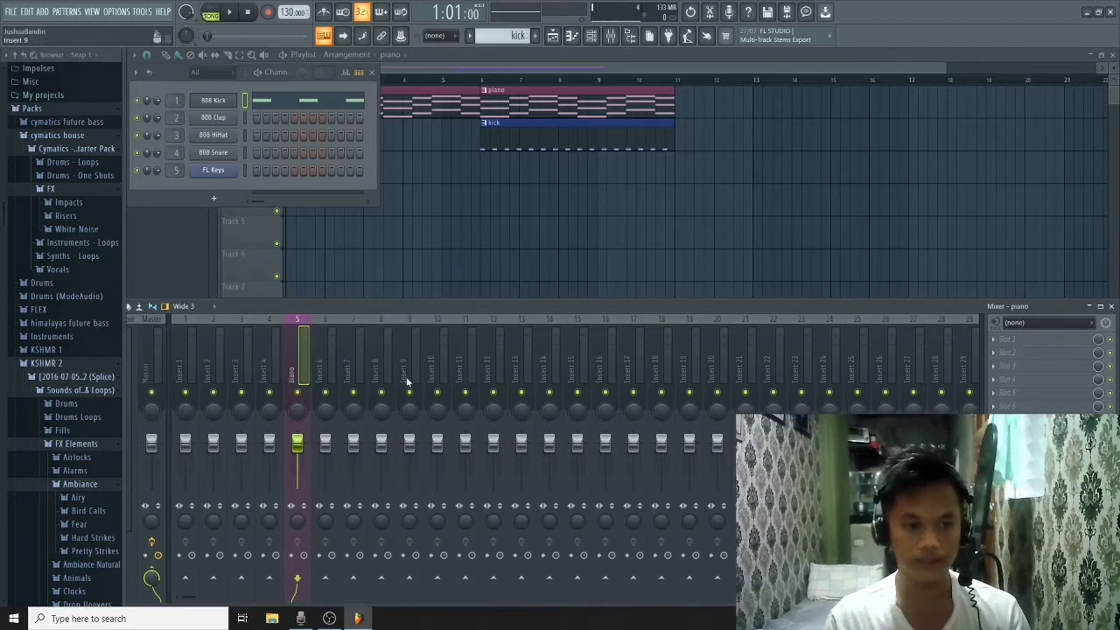
# Step: Rename the FL Keys channel as "piano" and color it purple to match its mixer track
pyautogui.moveTo(175, 79)
pyautogui.mouseDown()
pyautogui.moveTo(304, 171)
pyautogui.moveTo(171, 73)
pyautogui.mouseUp()
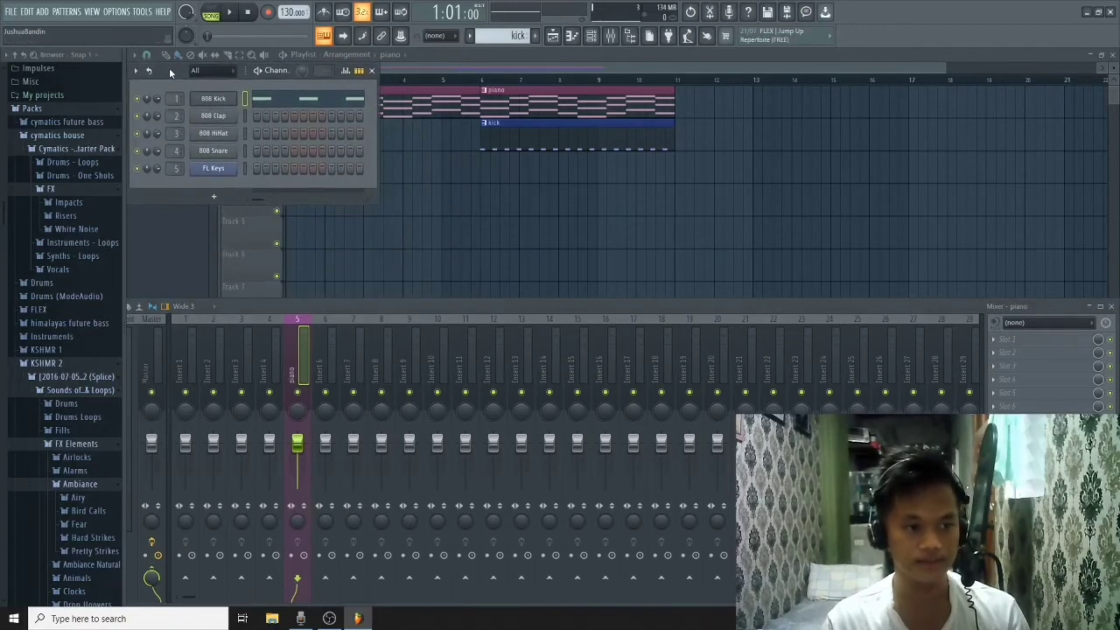
pyautogui.rightClick(200, 170)
pyautogui.click(287, 194)
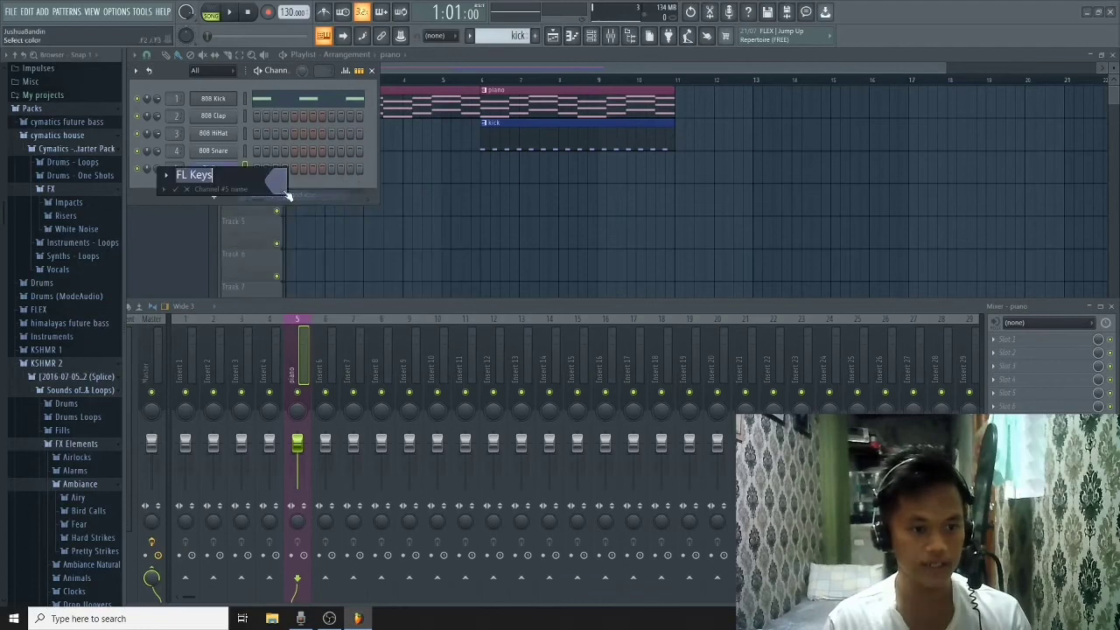
pyautogui.write('piano')
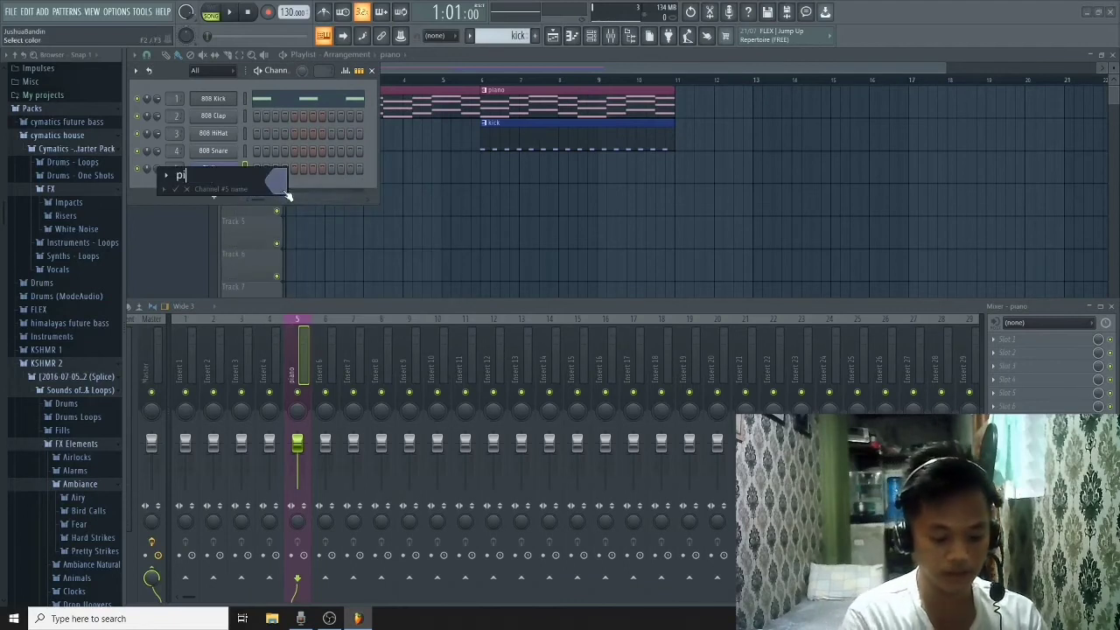
pyautogui.click(287, 195)
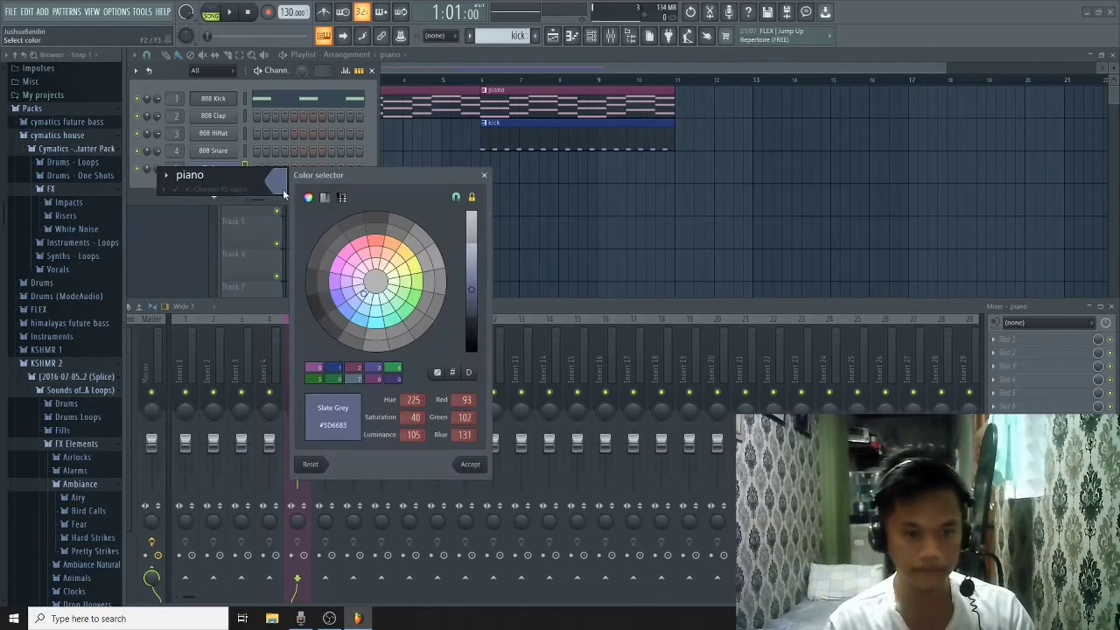
pyautogui.click(334, 268)
pyautogui.press('Return')
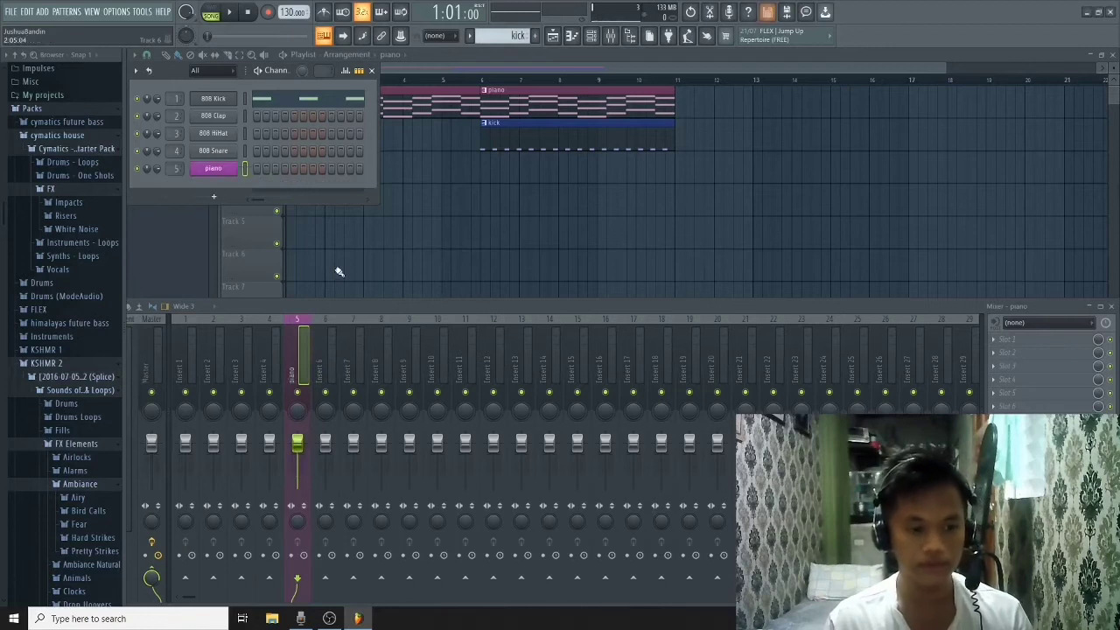
# Step: Look at the rename and color options of the piano channel and of the piano pattern
pyautogui.rightClick(210, 172)
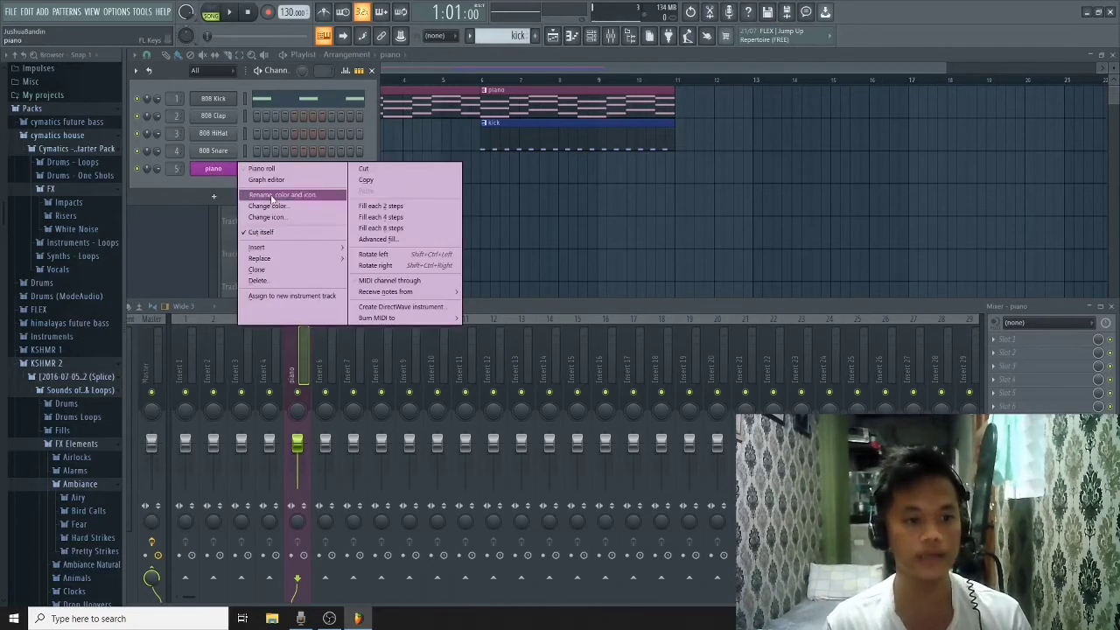
pyautogui.click(156, 228)
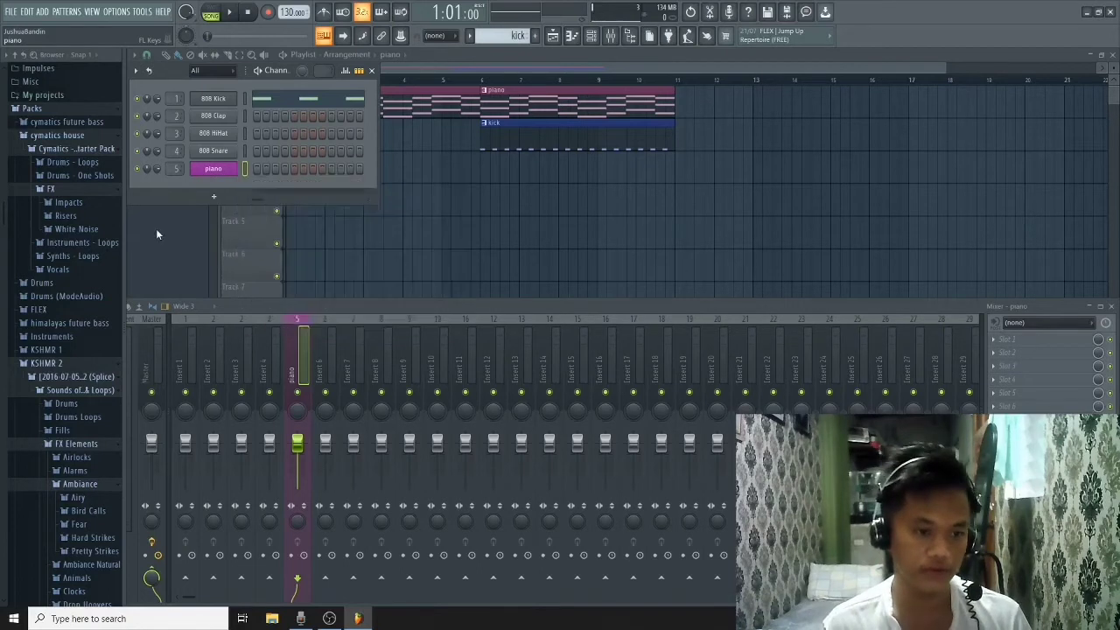
pyautogui.rightClick(158, 96)
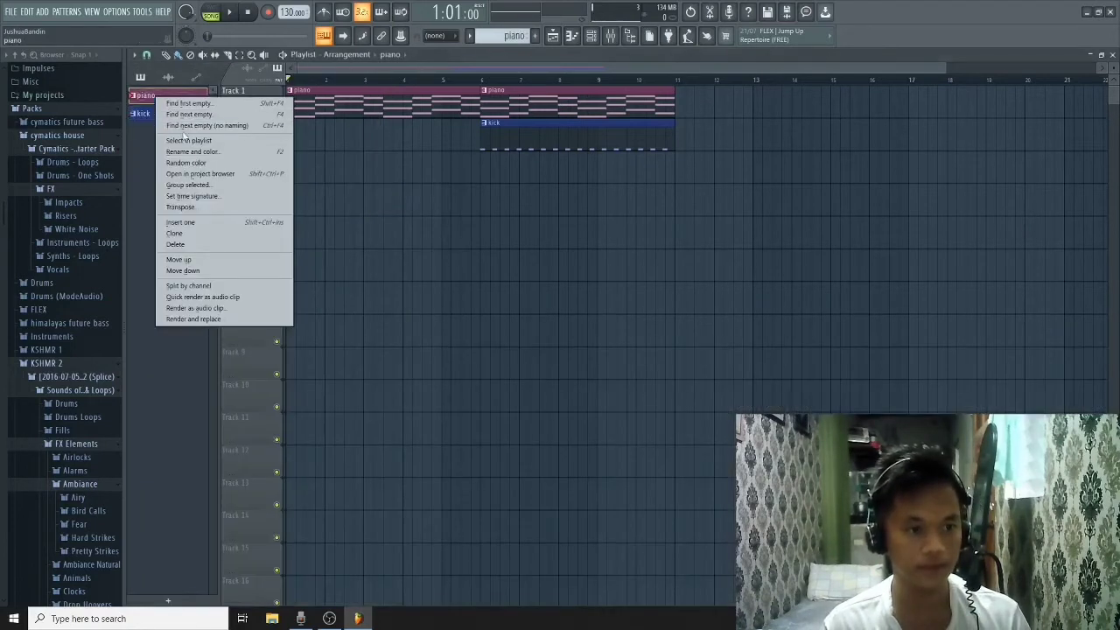
pyautogui.click(159, 377)
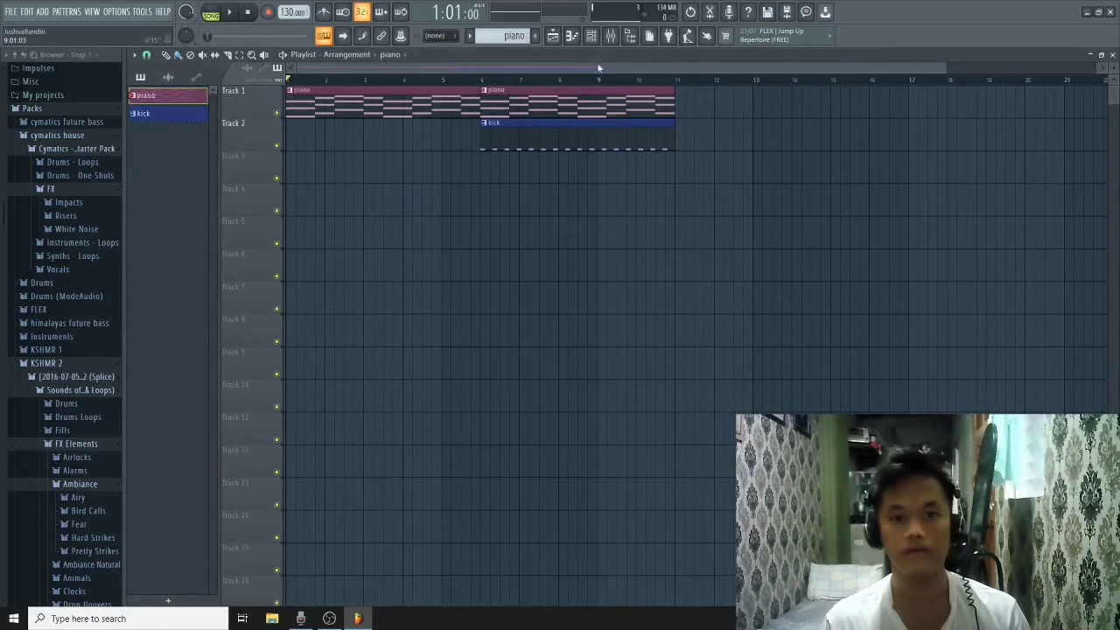
# Step: Compare the tracks in the mixer with the playlist tracks and the channels in the channel rack
pyautogui.click(611, 38)
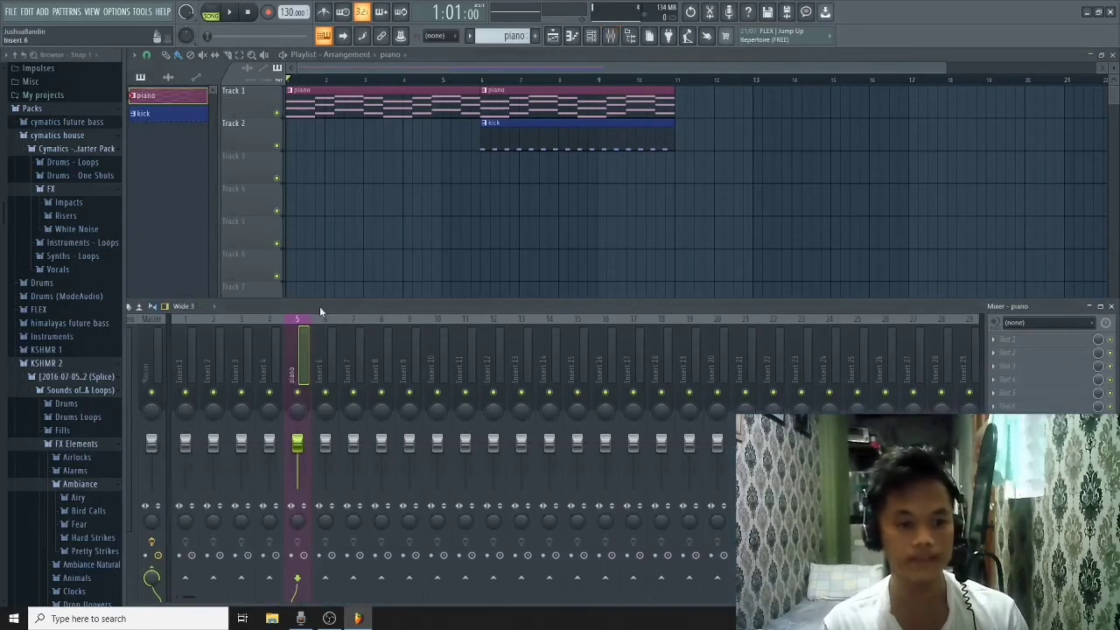
pyautogui.moveTo(319, 307); pyautogui.dragTo(319, 292)
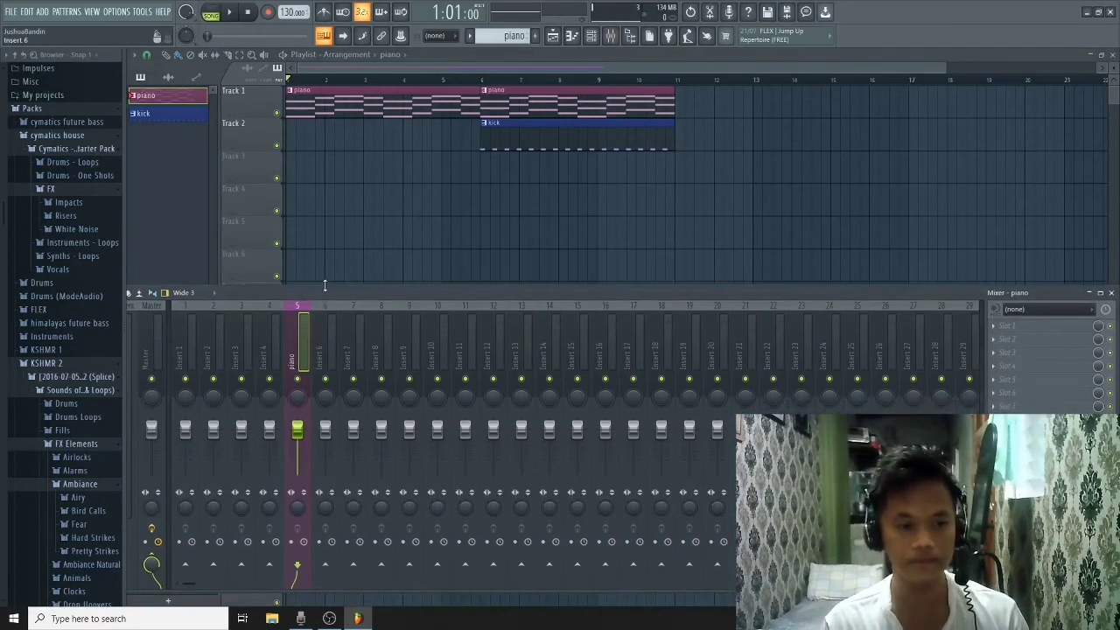
pyautogui.press('F9')
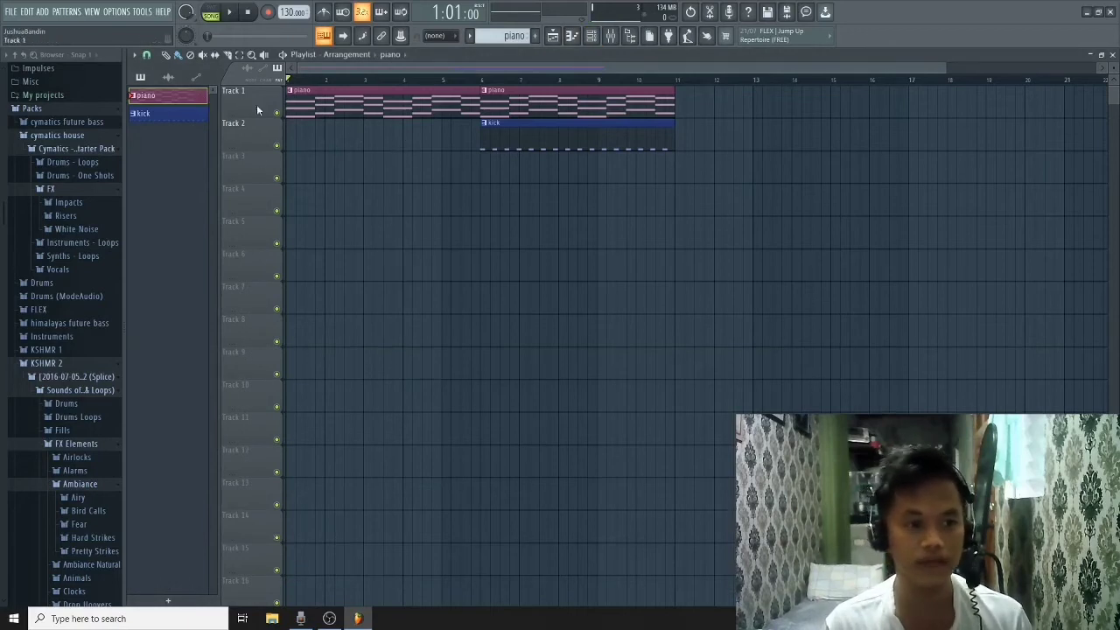
pyautogui.scroll(-5, 261, 482)
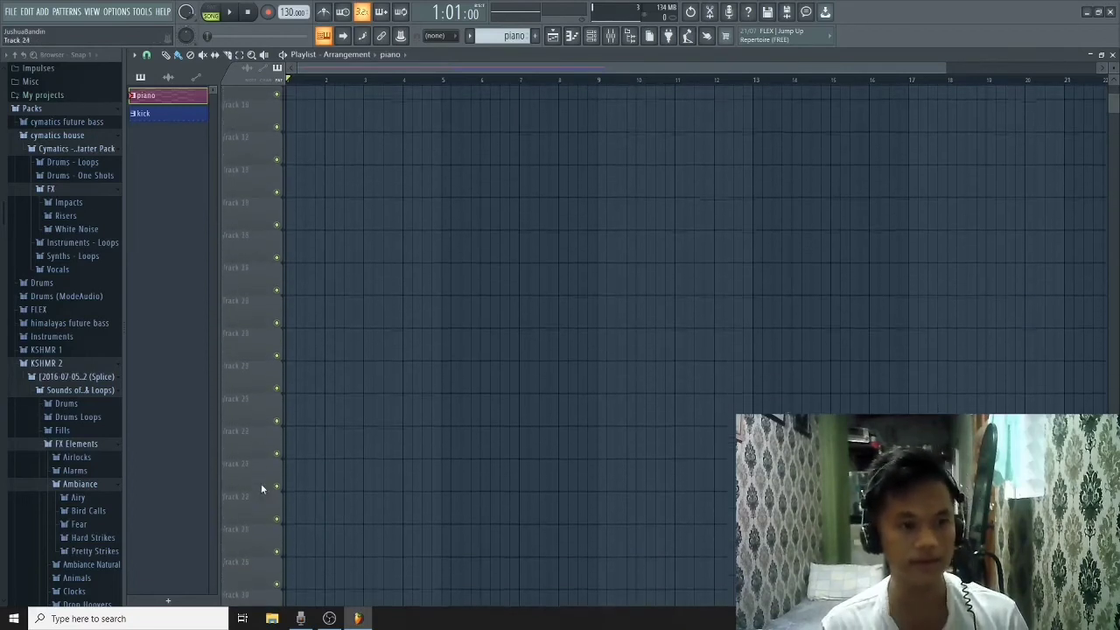
pyautogui.scroll(5, 245, 463)
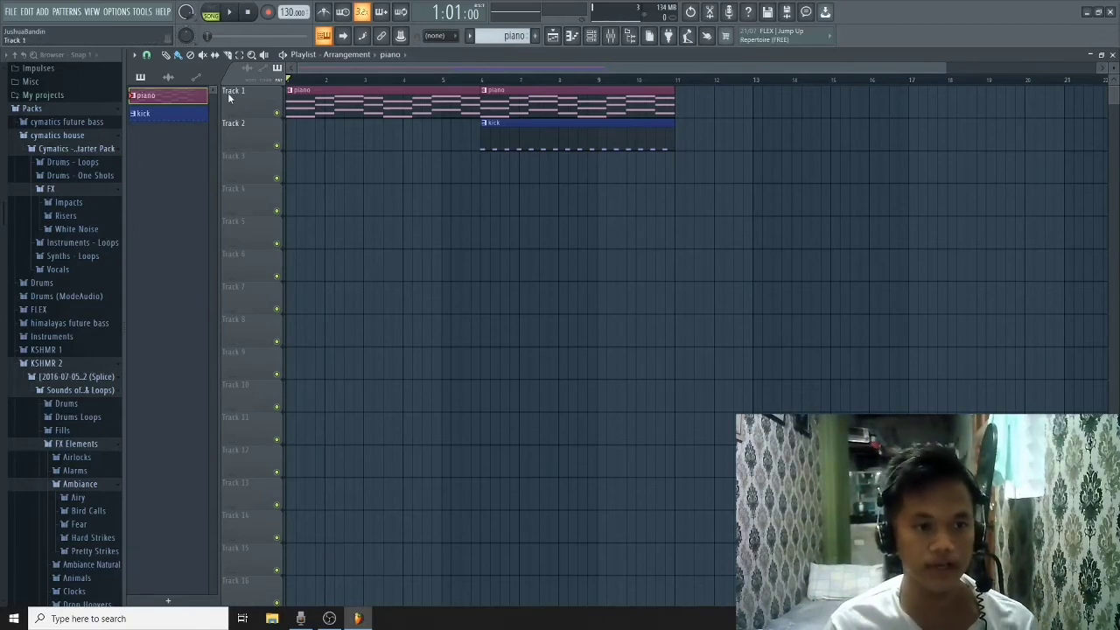
pyautogui.click(592, 36)
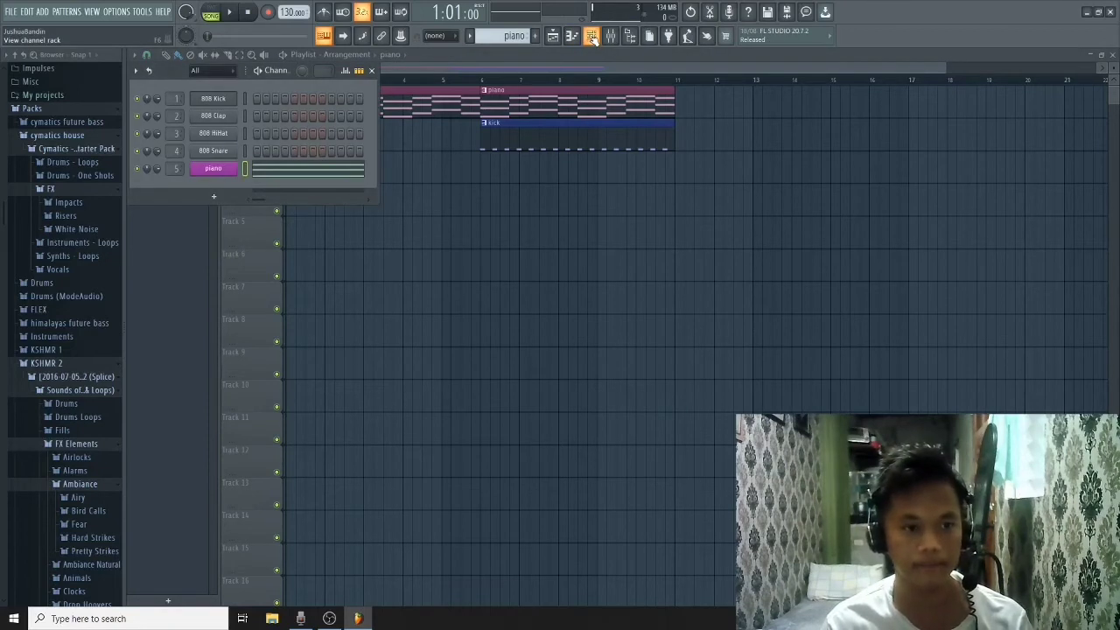
pyautogui.click(592, 36)
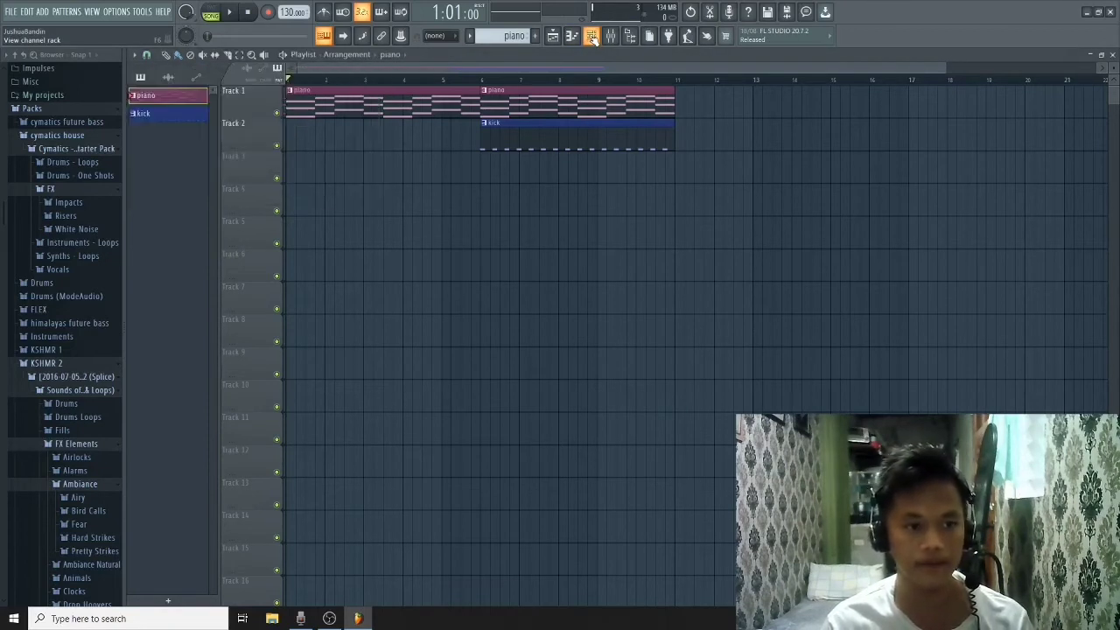
# Step: Play the song with playlist Track 1 muted, unmute the track during playback, and stop
pyautogui.click(278, 113)
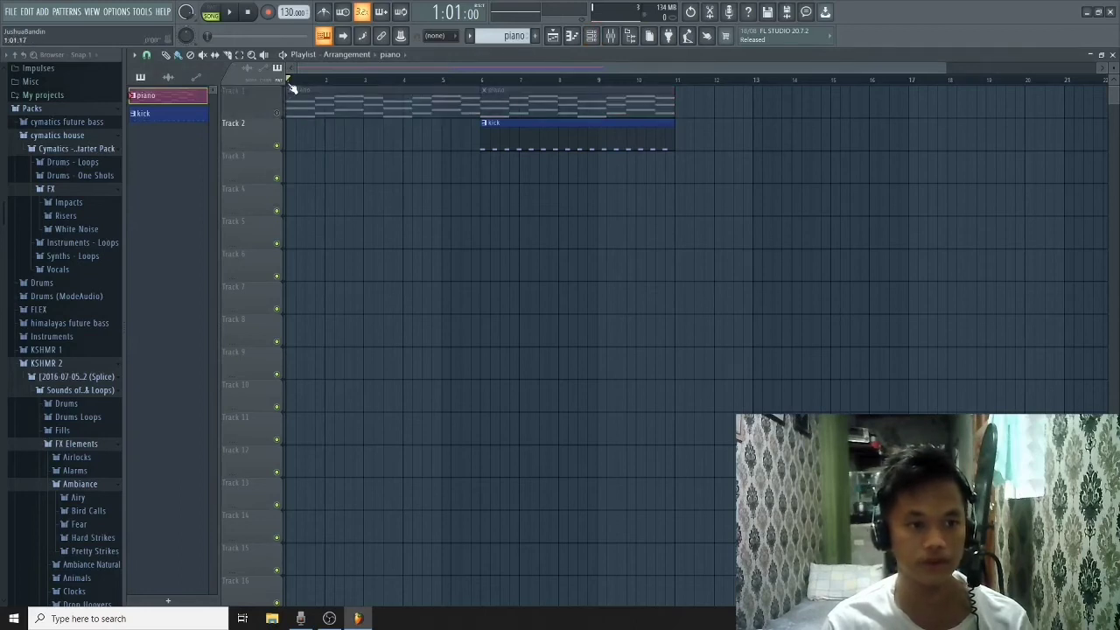
pyautogui.press('space')
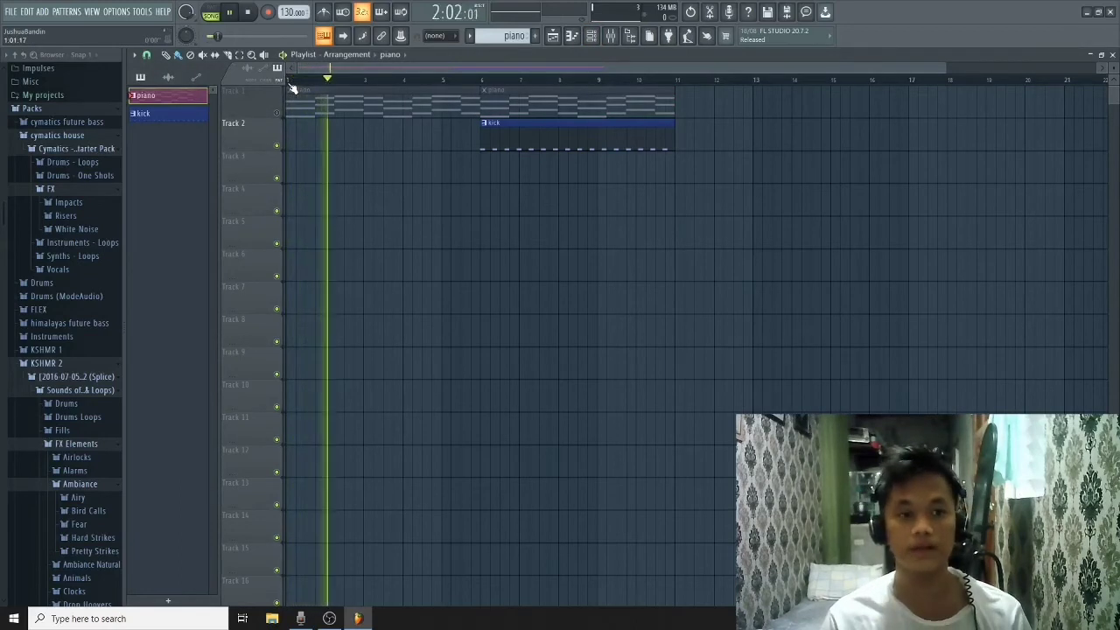
pyautogui.click(278, 114)
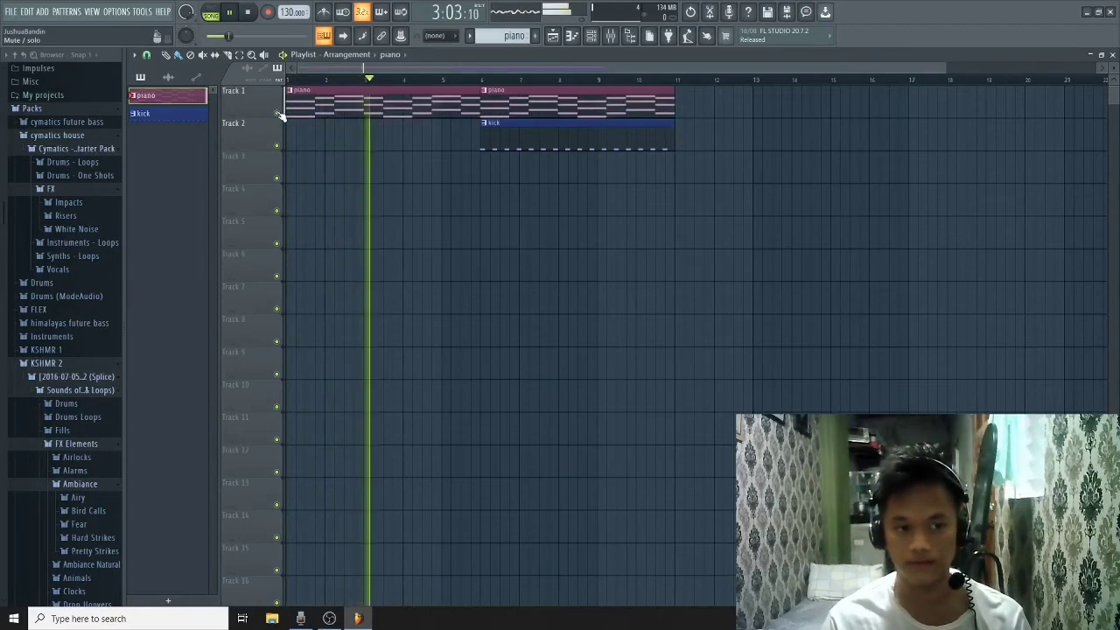
pyautogui.press('space')
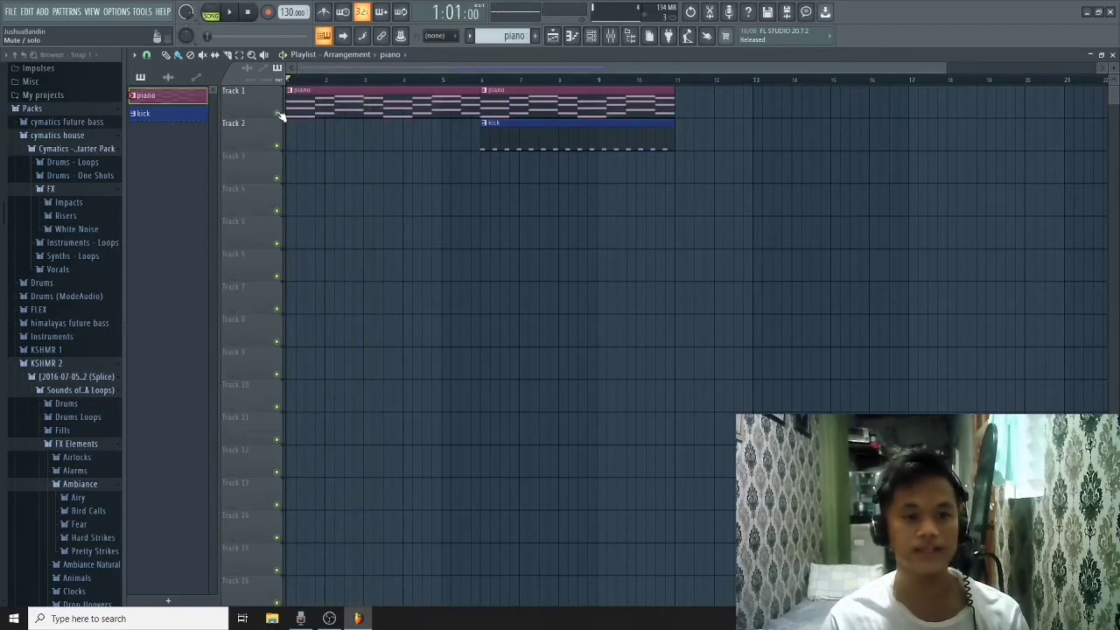
# Step: Show the mixer below the playlist and play the song while testing the mute of the piano mixer track
pyautogui.click(592, 35)
pyautogui.click(592, 35)
pyautogui.click(611, 35)
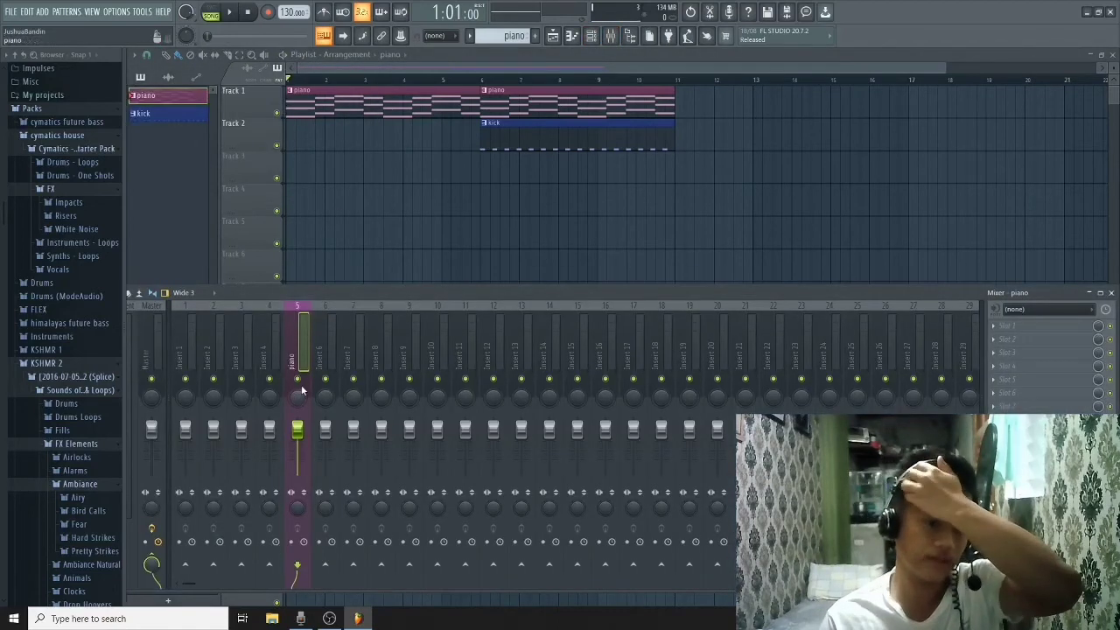
pyautogui.press('space')
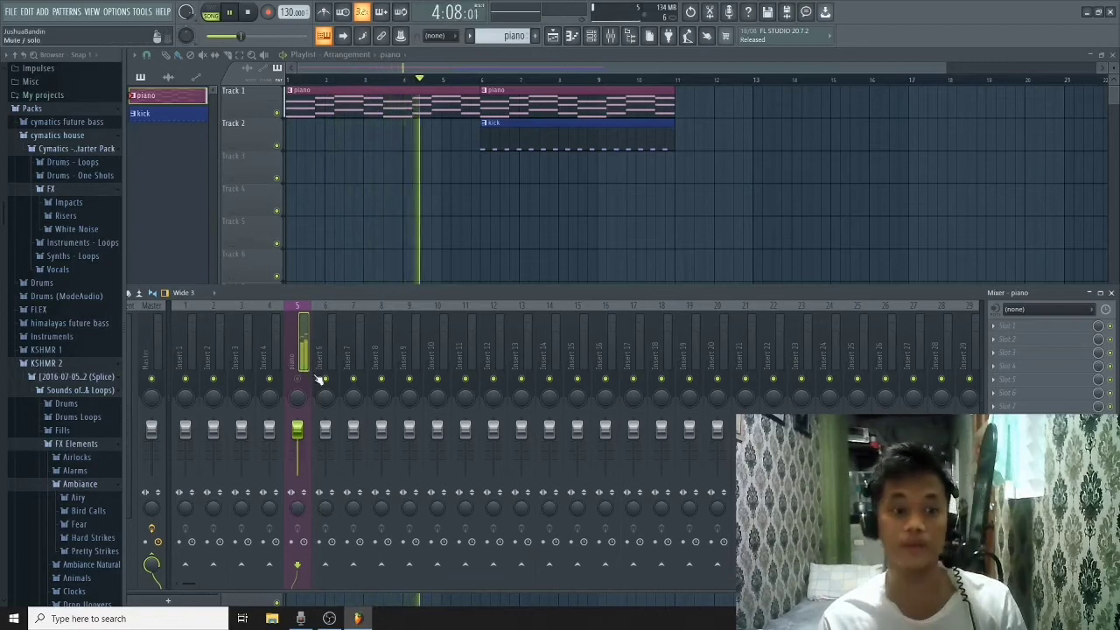
pyautogui.press('space')
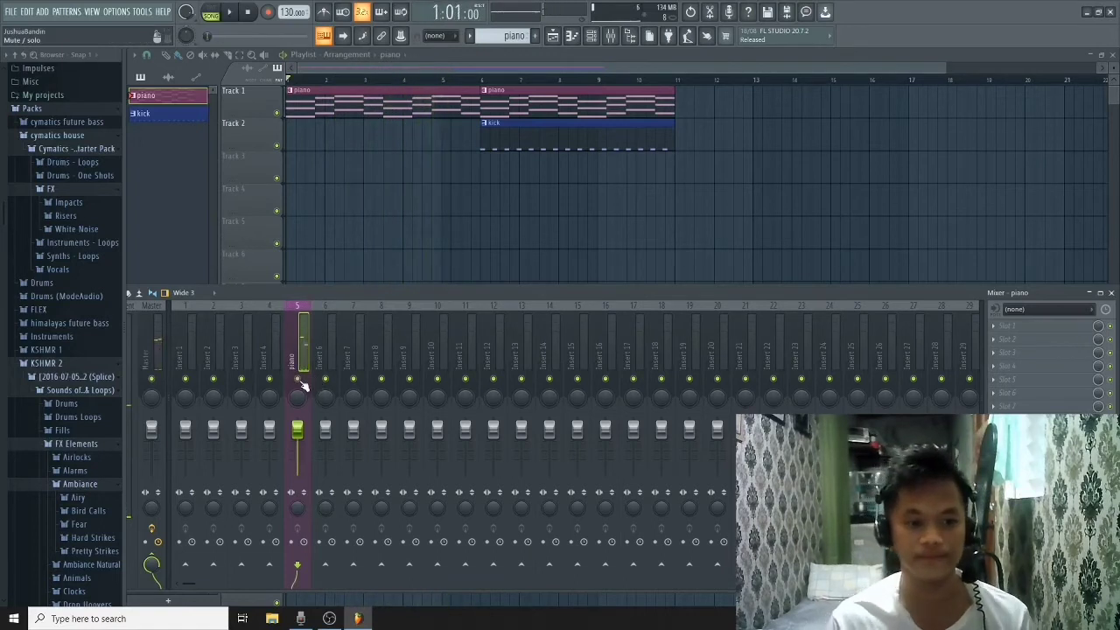
pyautogui.moveTo(319, 292); pyautogui.dragTo(321, 283)
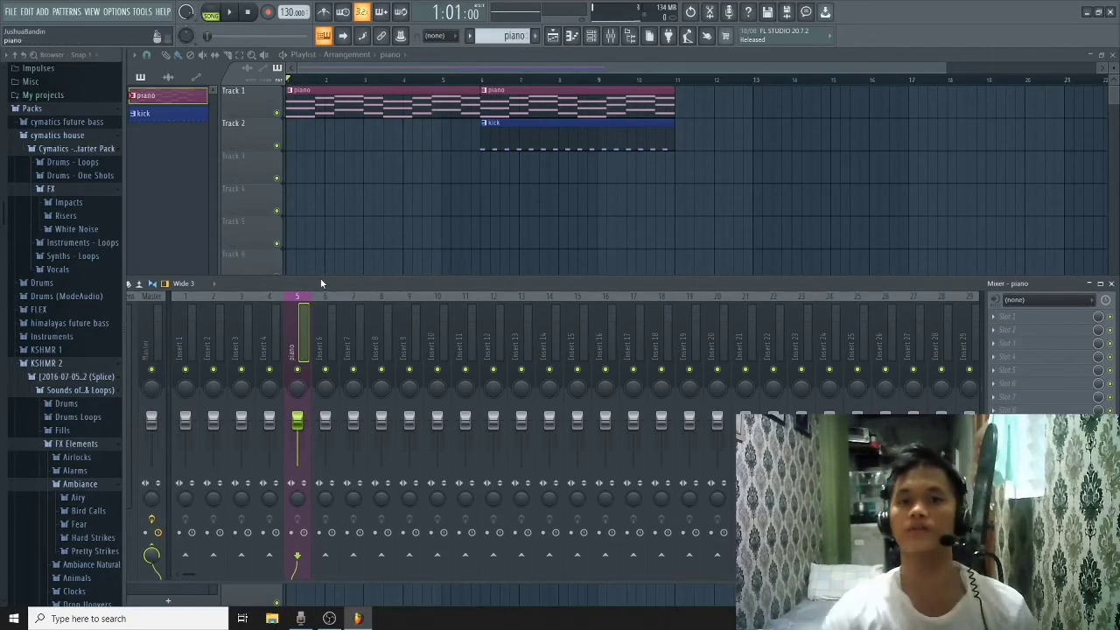
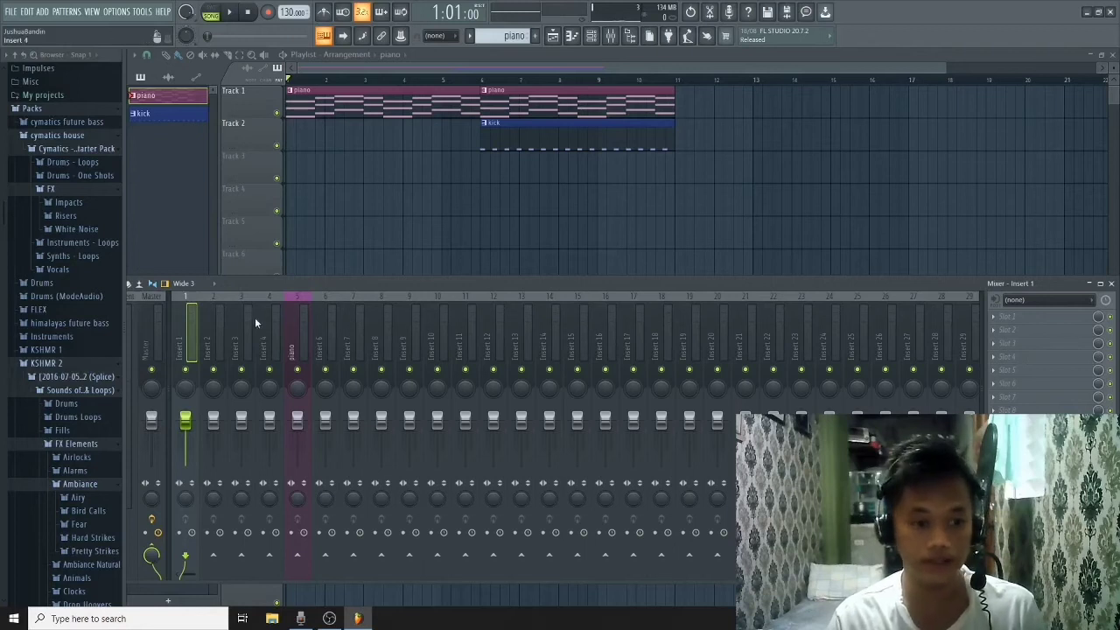
# Step: Step through the mixer tracks in both directions, including the highest-numbered inserts, to examine the available tracks
pyautogui.press('Right')
pyautogui.press('Right')
pyautogui.press('Right')
pyautogui.press('Right')
pyautogui.press('Right')
pyautogui.press('Right')
pyautogui.press('Right')
pyautogui.press('Right')
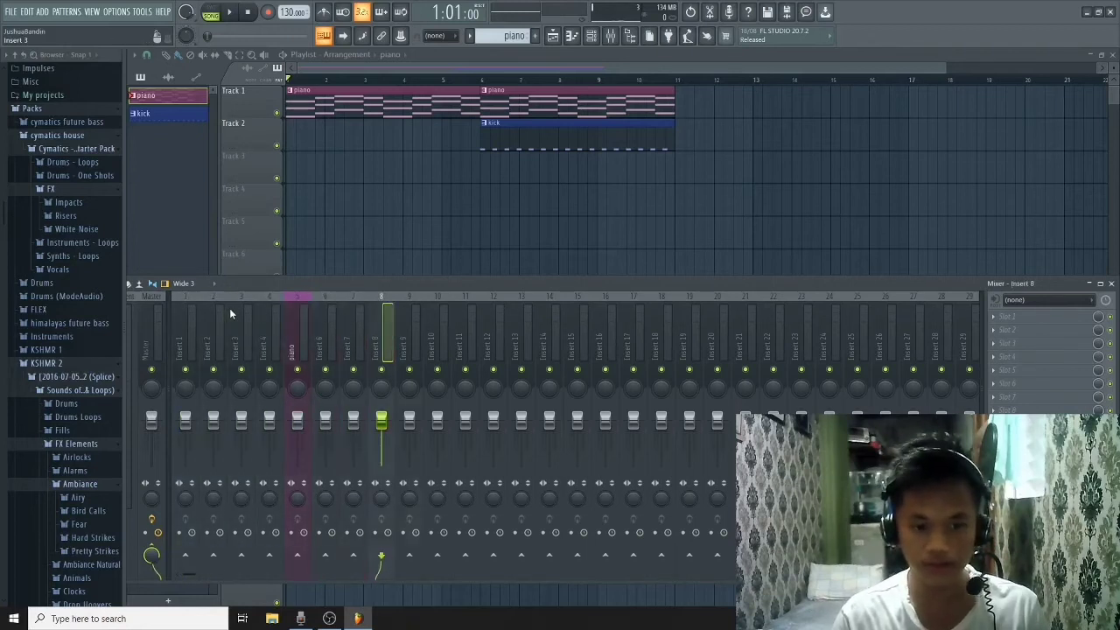
pyautogui.press('Left')
pyautogui.press('Left')
pyautogui.press('Left')
pyautogui.press('Left')
pyautogui.press('Left')
pyautogui.press('Left')
pyautogui.press('Left')
pyautogui.press('Left')
pyautogui.press('Left')
pyautogui.press('Left')
pyautogui.press('Left')
pyautogui.press('Left')
pyautogui.press('Left')
pyautogui.press('Left')
pyautogui.press('Left')
pyautogui.press('Left')
pyautogui.press('Right')
pyautogui.press('Left')
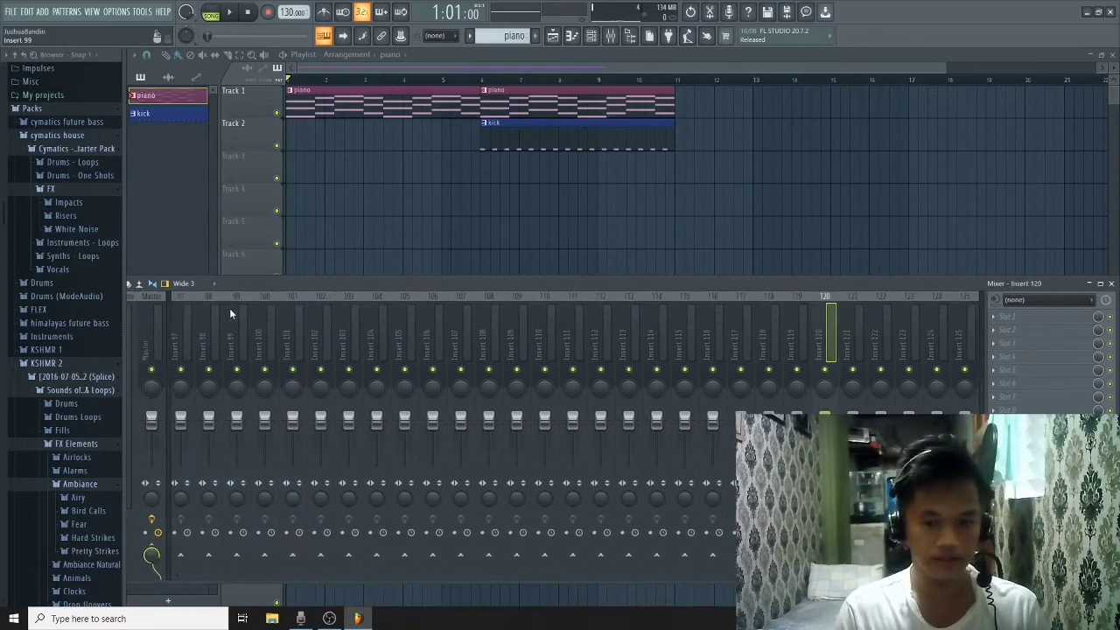
pyautogui.press('Right')
pyautogui.press('Right')
pyautogui.press('Right')
pyautogui.press('Right')
pyautogui.press('Right')
pyautogui.press('Right')
pyautogui.press('Right')
pyautogui.press('Right')
pyautogui.press('Left')
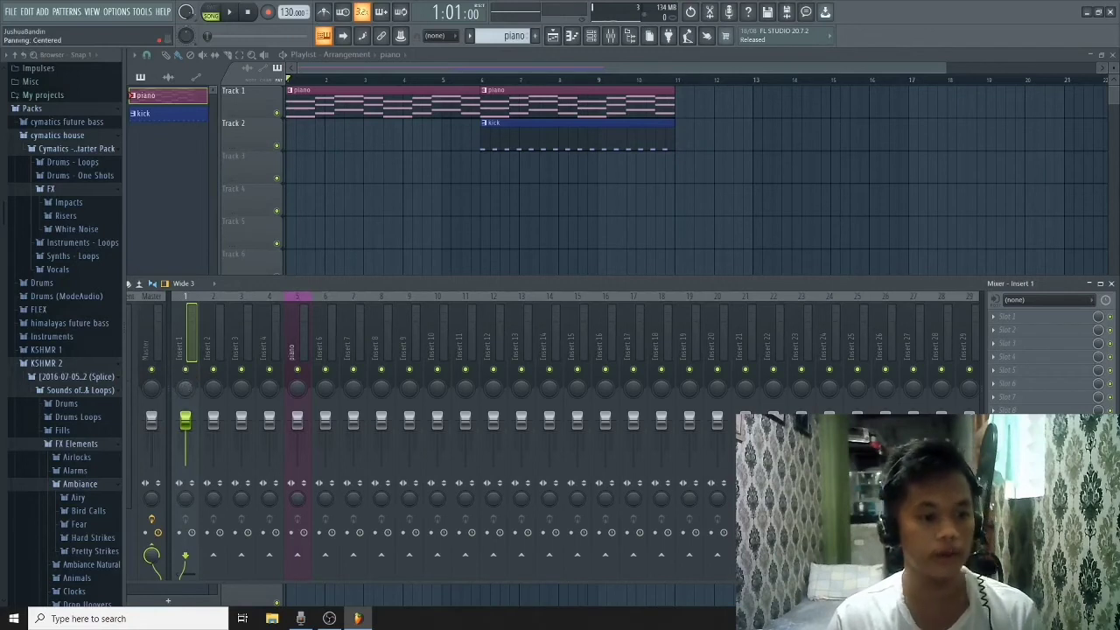
# Step: Play the song while trying the panning knob of mixer track Insert 1
pyautogui.press('space')
pyautogui.moveTo(186, 389)
pyautogui.mouseDown()
pyautogui.moveTo(185, 464)
pyautogui.moveTo(185, 389)
pyautogui.mouseUp()
pyautogui.press('space')
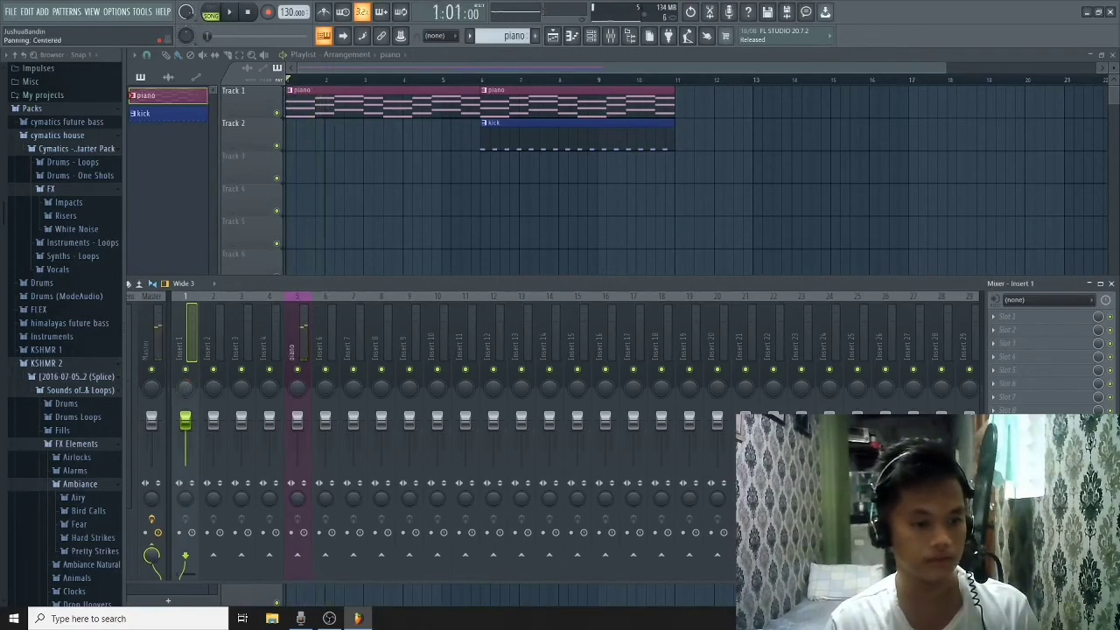
# Step: Select the piano mixer track, try its panning during playback, and look at the knob's reset and automation options
pyautogui.click(298, 392)
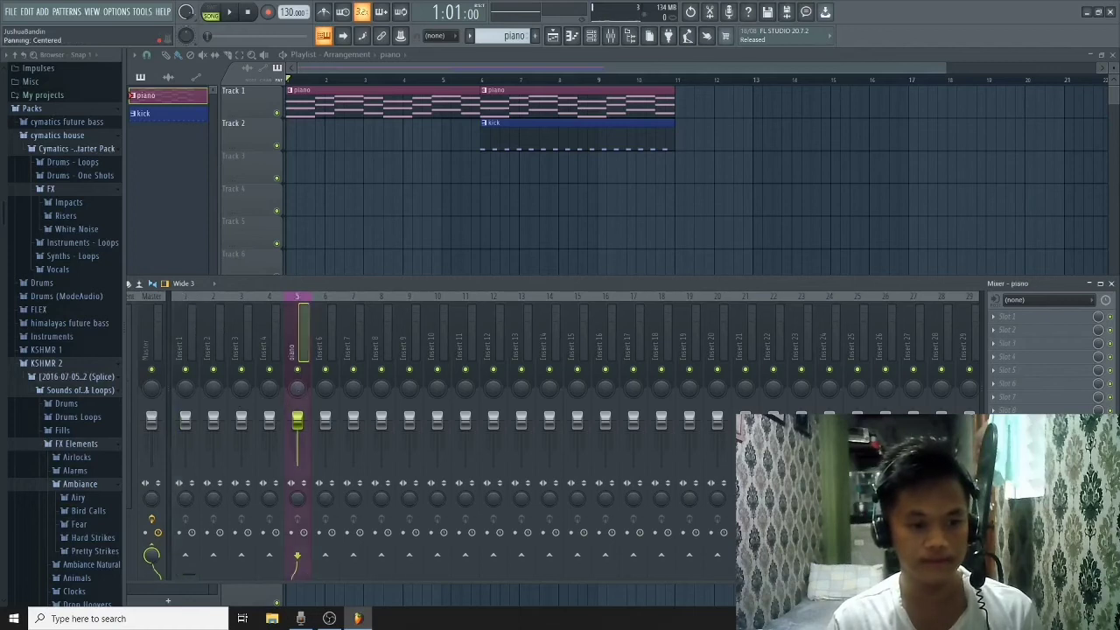
pyautogui.moveTo(297, 389)
pyautogui.mouseDown()
pyautogui.moveTo(297, 443)
pyautogui.moveTo(298, 306)
pyautogui.moveTo(298, 388)
pyautogui.mouseUp()
pyautogui.press('space')
pyautogui.press('space')
pyautogui.rightClick(297, 388)
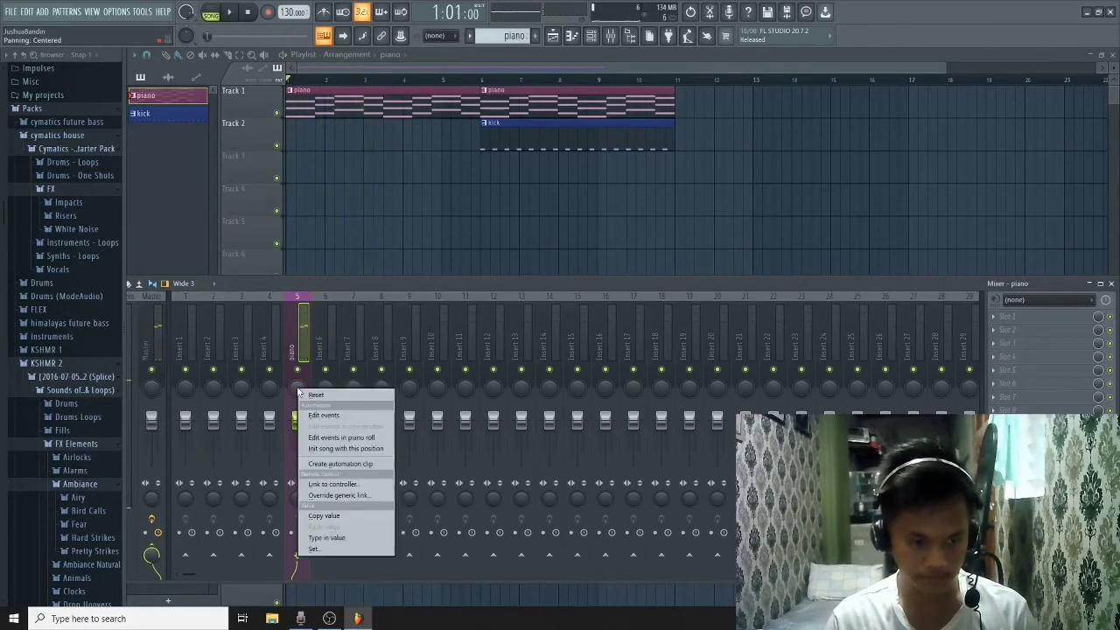
pyautogui.click(294, 294)
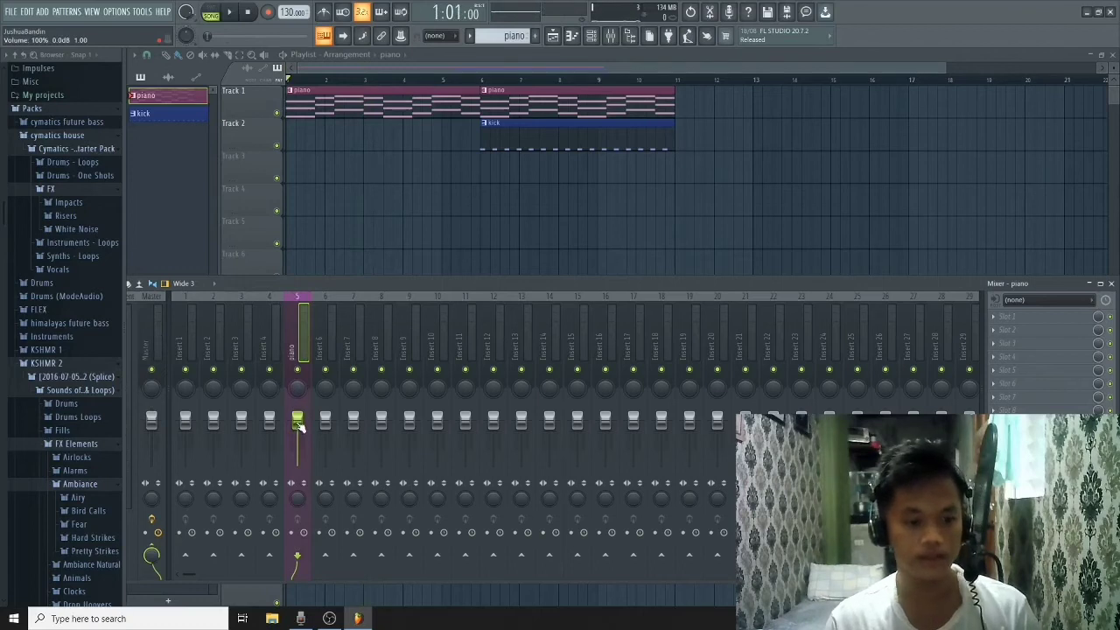
# Step: Try the piano mixer track's volume fader during playback, then stop and set its volume to 90% (-2.4 dB)
pyautogui.press('space')
pyautogui.moveTo(298, 424)
pyautogui.mouseDown()
pyautogui.moveTo(297, 464)
pyautogui.moveTo(298, 420)
pyautogui.mouseUp()
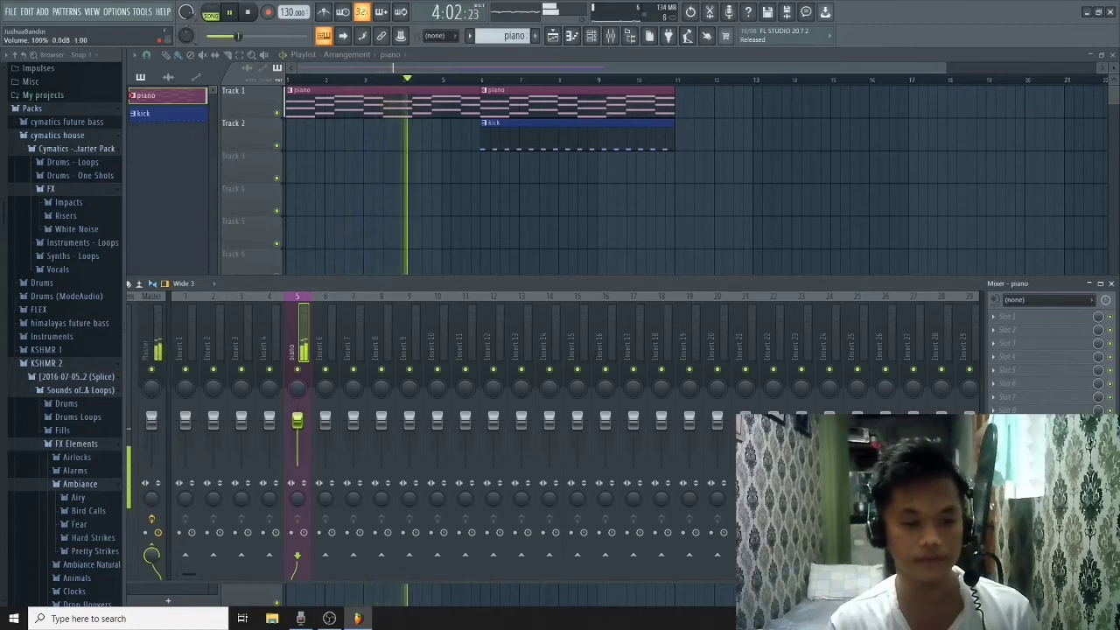
pyautogui.press('space')
pyautogui.scroll(-2, 300, 465)
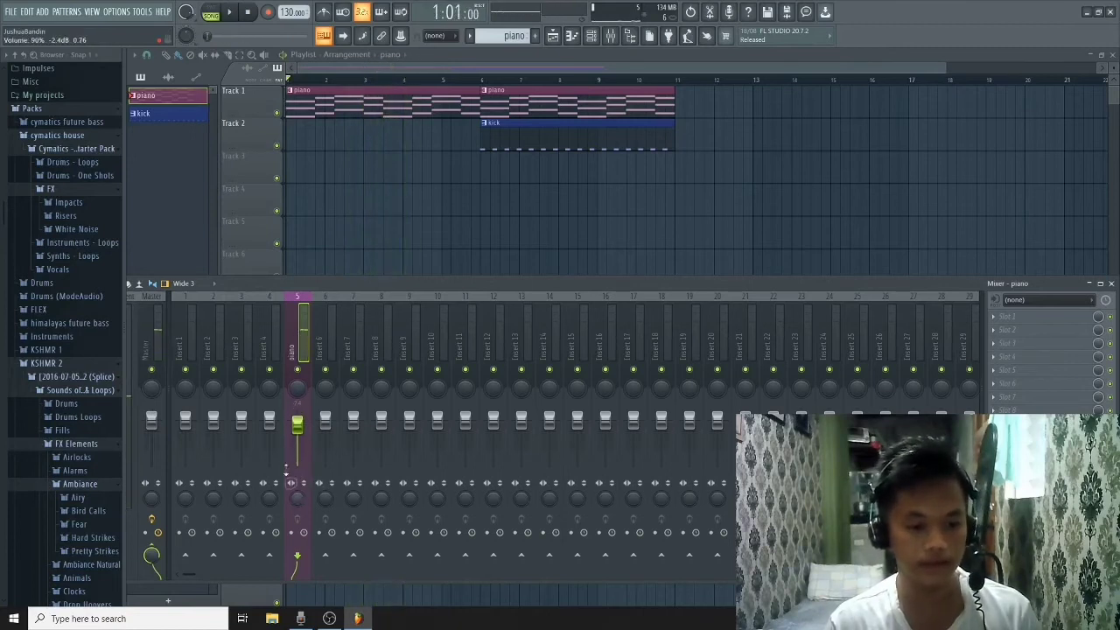
pyautogui.scroll(-2, 275, 462)
pyautogui.scroll(3, 271, 426)
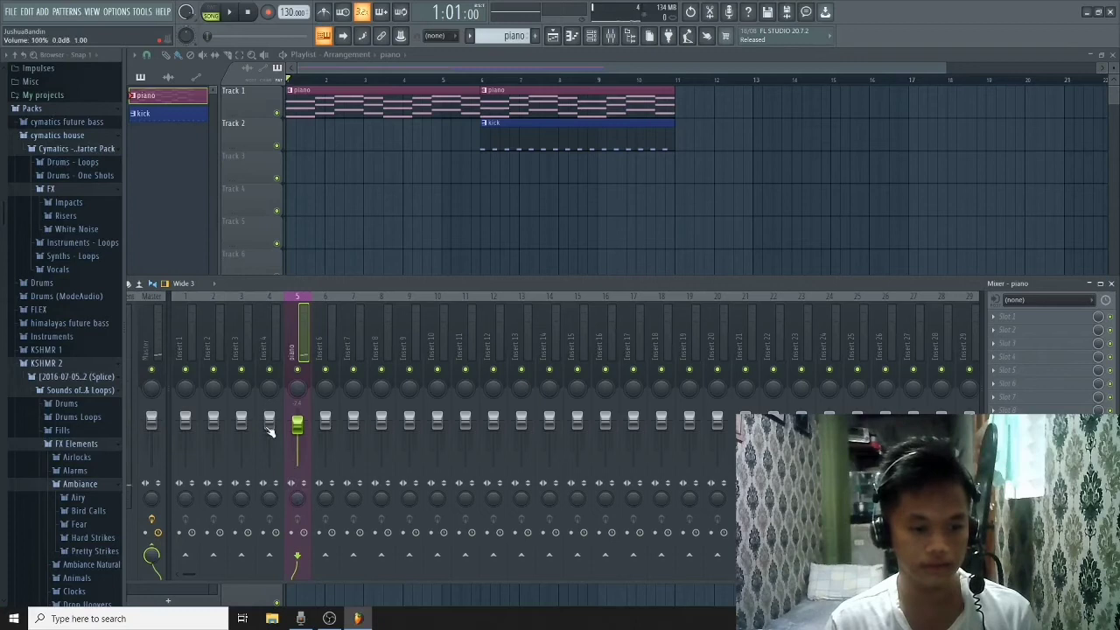
# Step: Arm the piano mixer track for recording, try In 1 - In 2 as its audio input, and set the input back to none
pyautogui.moveTo(340, 278); pyautogui.dragTo(336, 255)
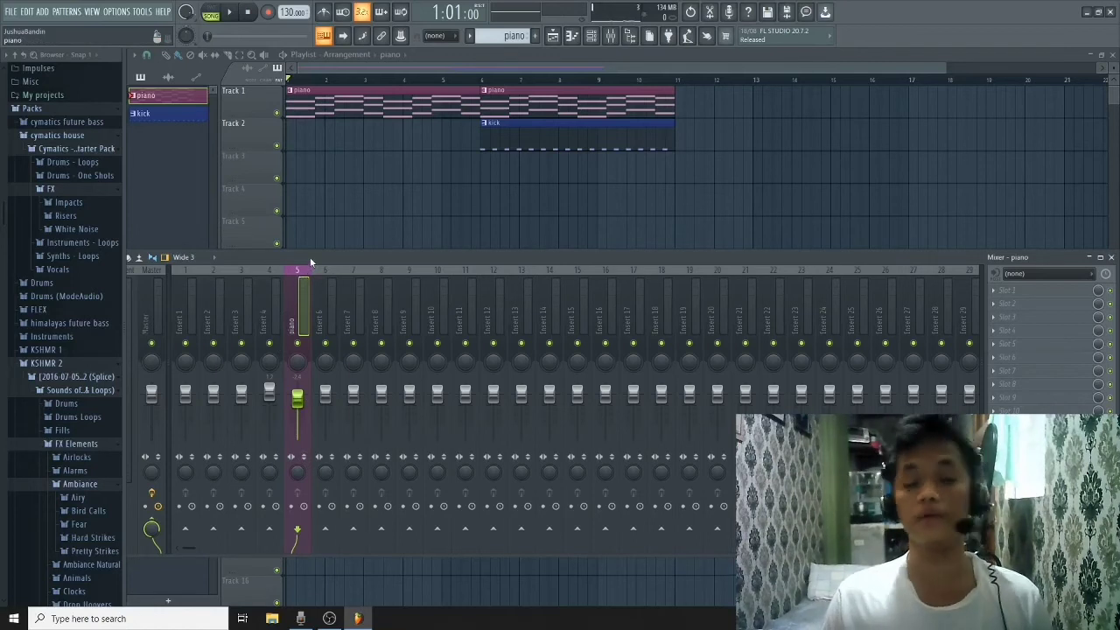
pyautogui.moveTo(309, 261); pyautogui.dragTo(308, 229)
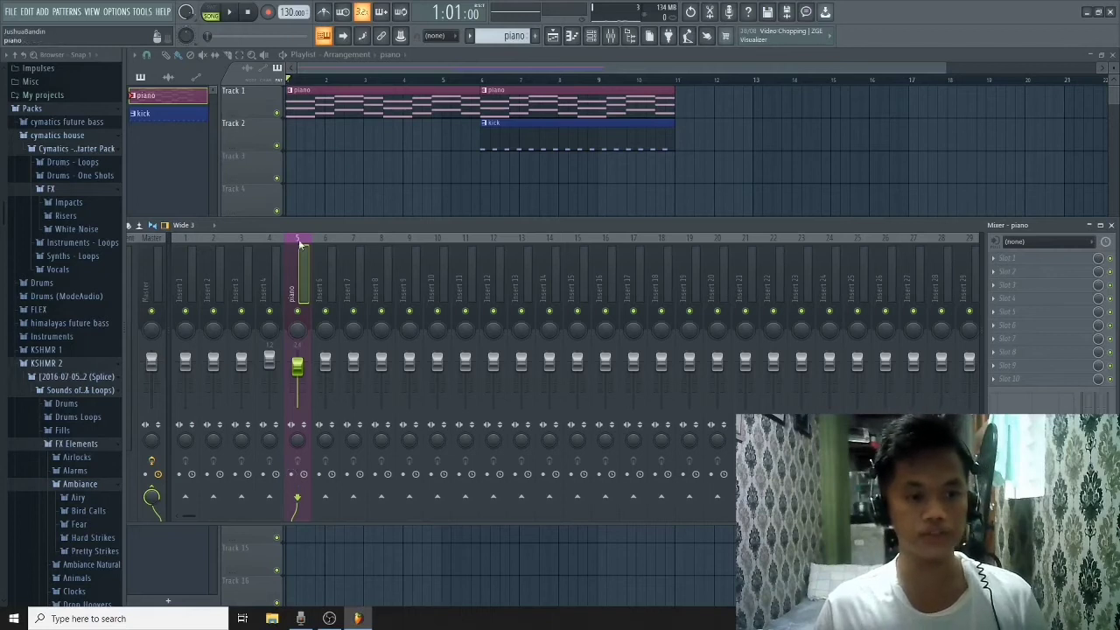
pyautogui.click(294, 474)
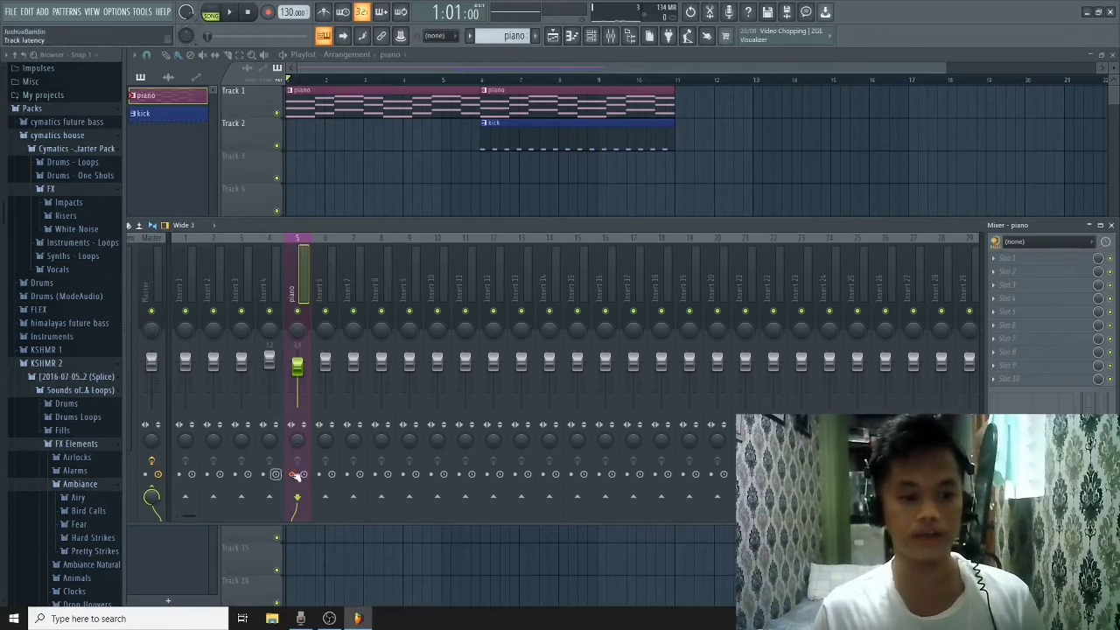
pyautogui.click(1029, 248)
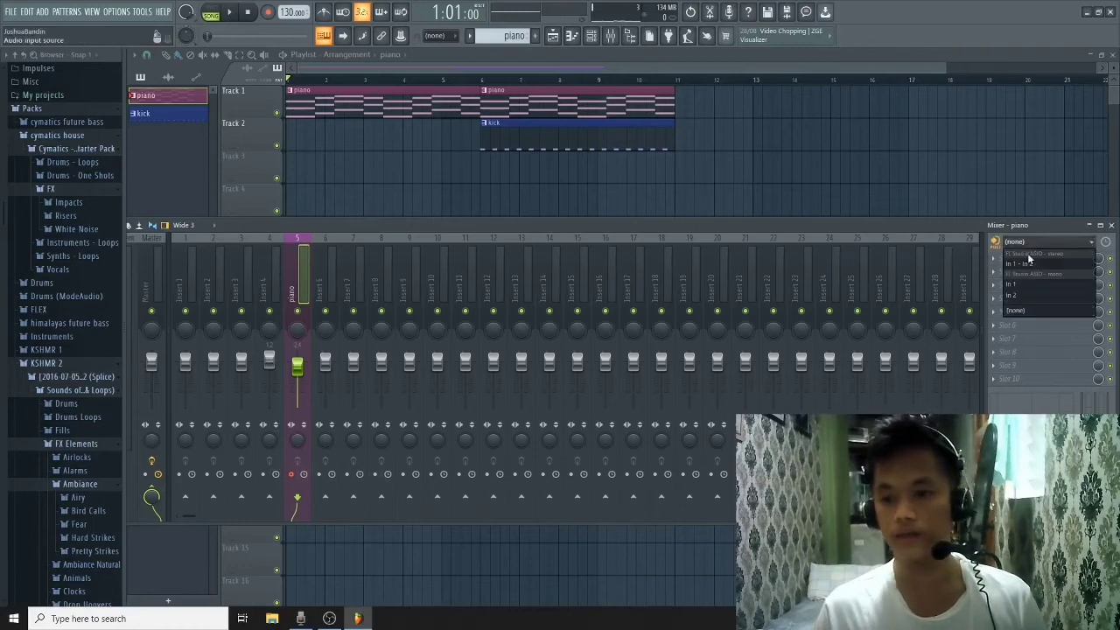
pyautogui.click(1033, 264)
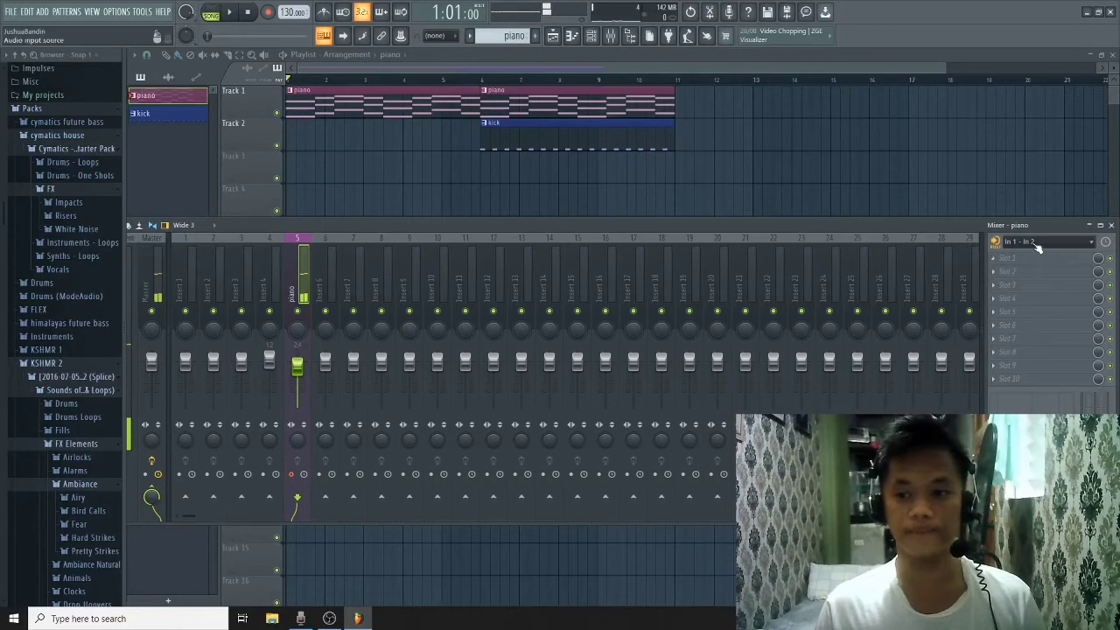
pyautogui.click(1032, 241)
pyautogui.click(1032, 313)
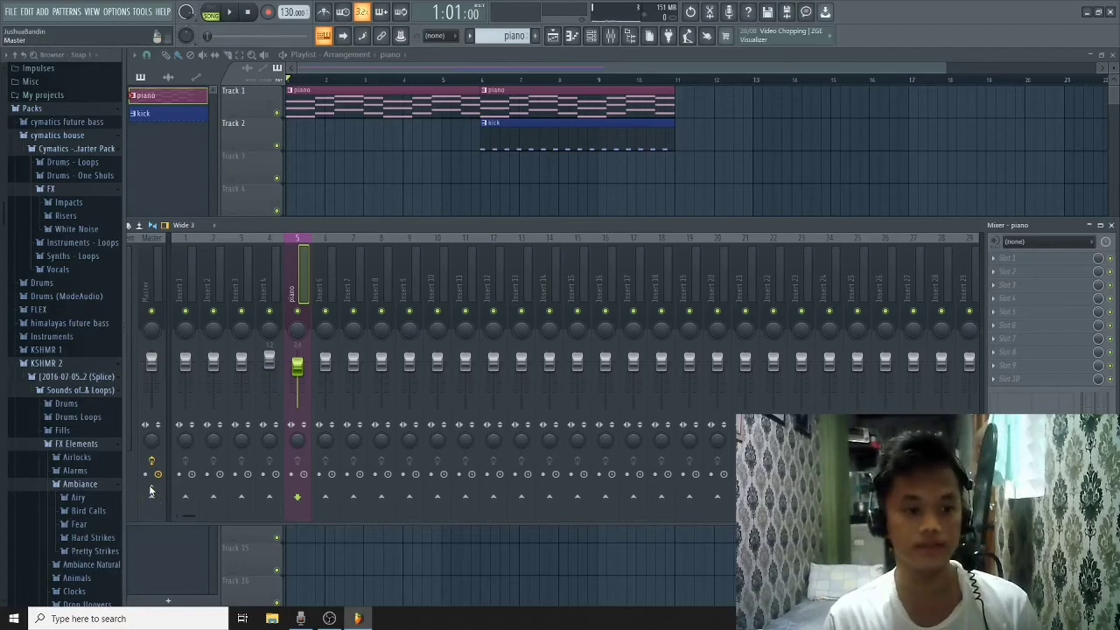
# Step: Play the song with the piano track's send to Master disabled, then re-enable the send and play it again
pyautogui.press('space')
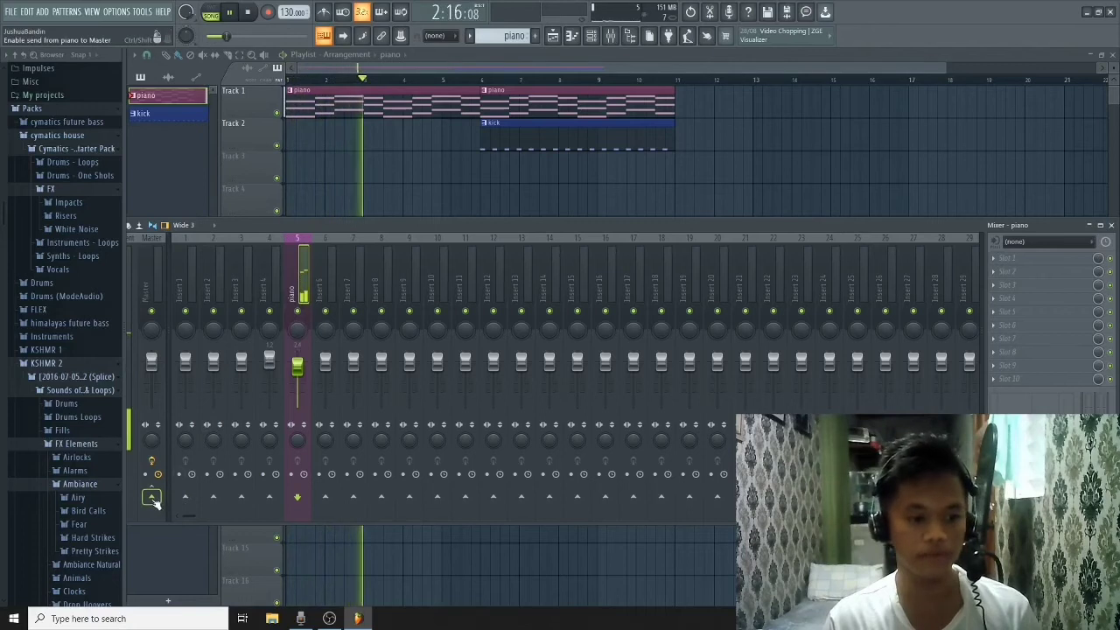
pyautogui.press('space')
pyautogui.click(152, 498)
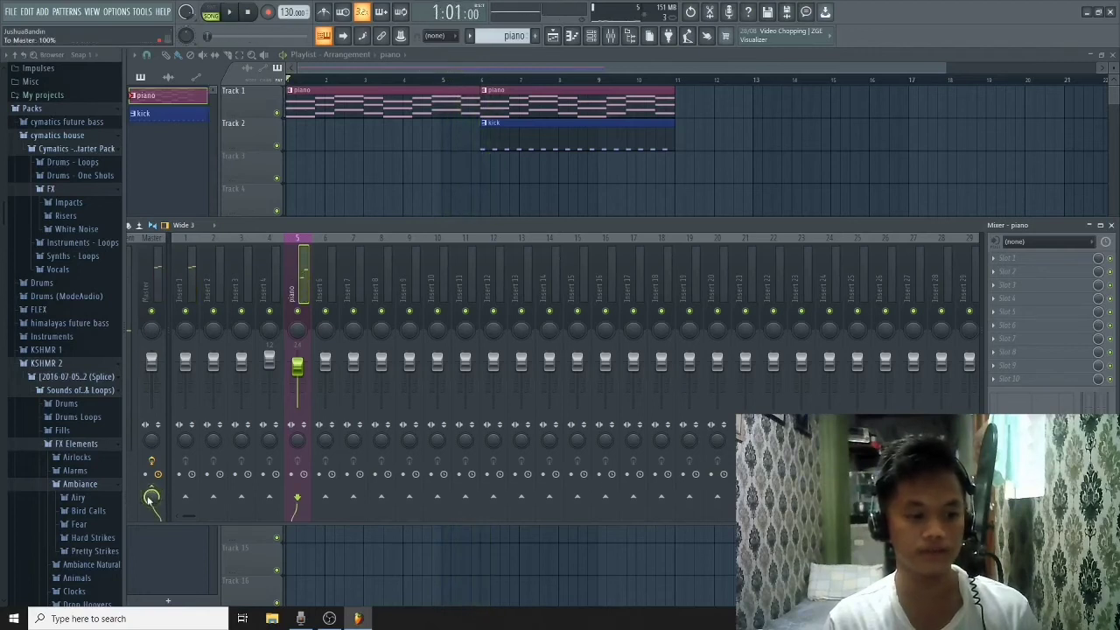
pyautogui.press('space')
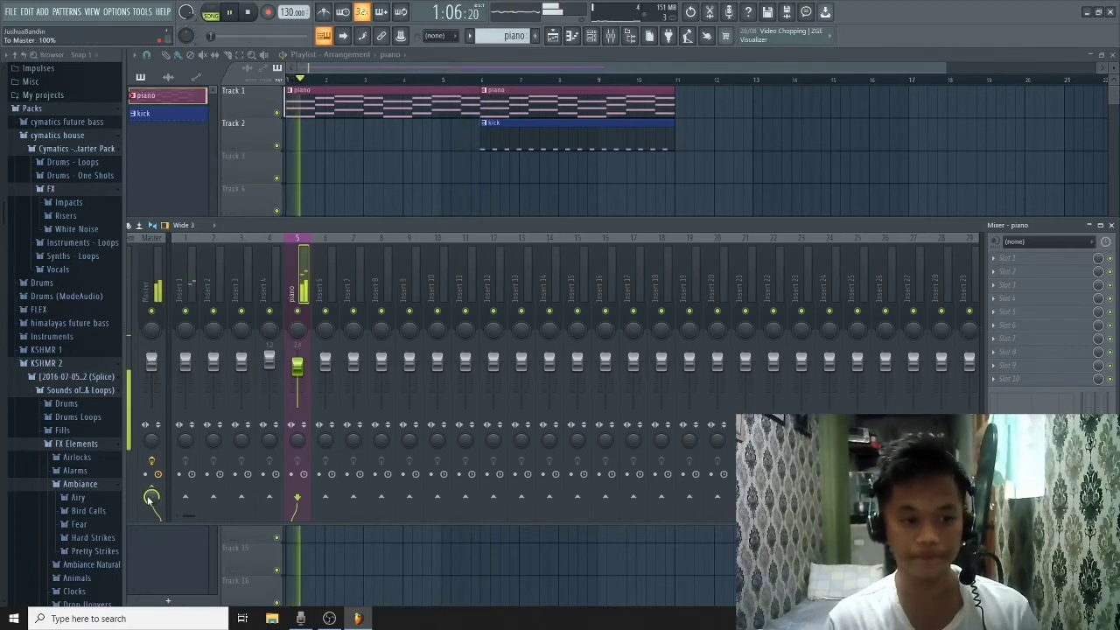
pyautogui.press('space')
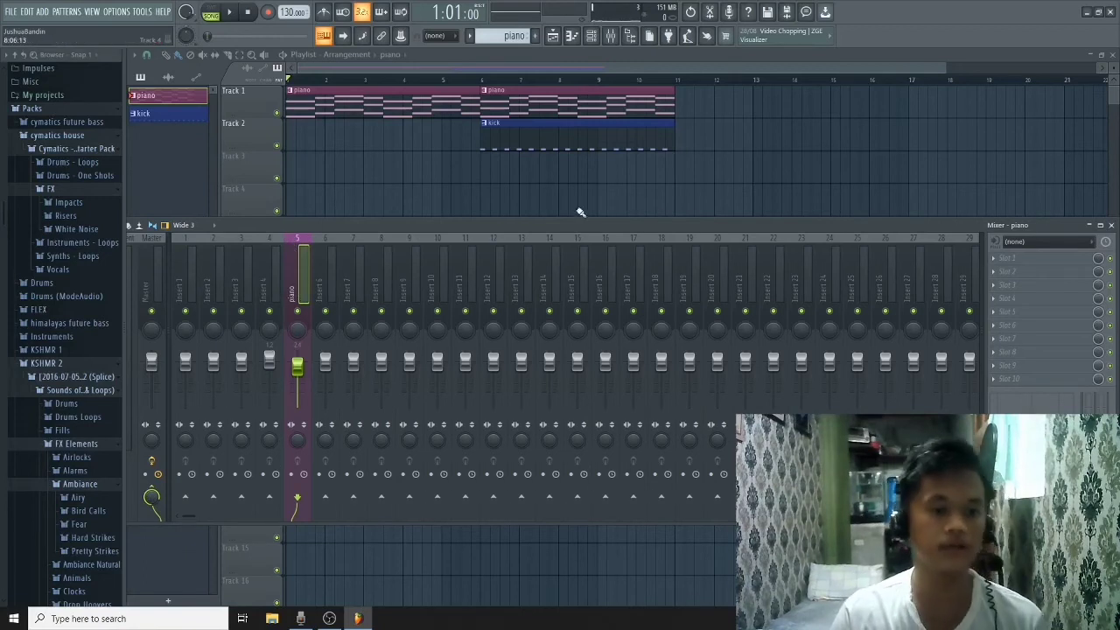
# Step: Move the mixer window slightly and select the Master track to look at its panning and volume controls
pyautogui.moveTo(315, 224); pyautogui.dragTo(338, 216)
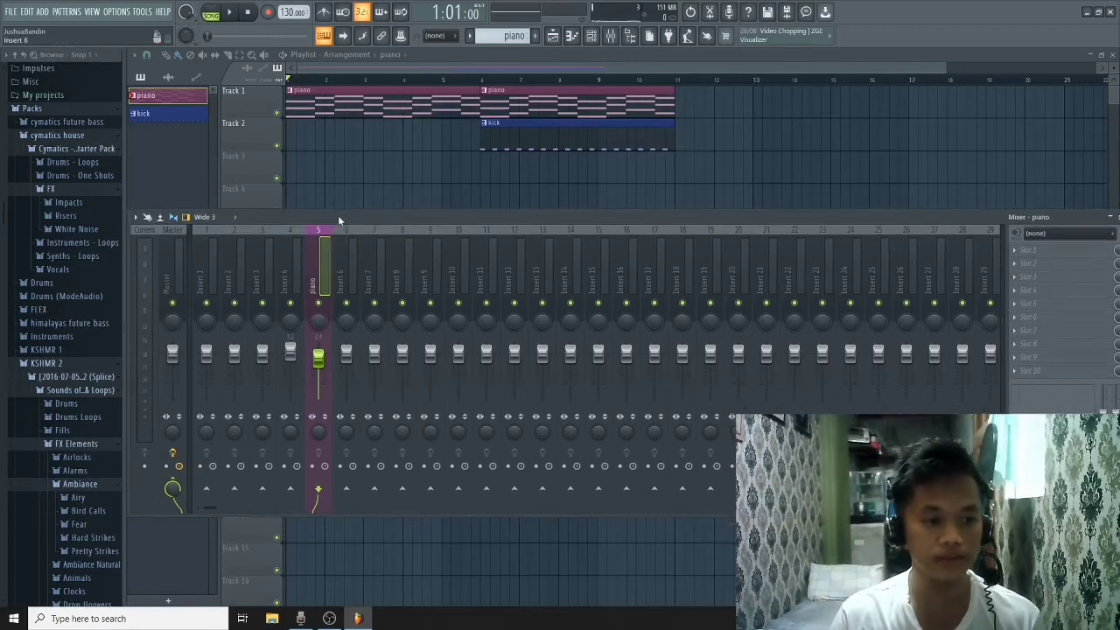
pyautogui.click(171, 242)
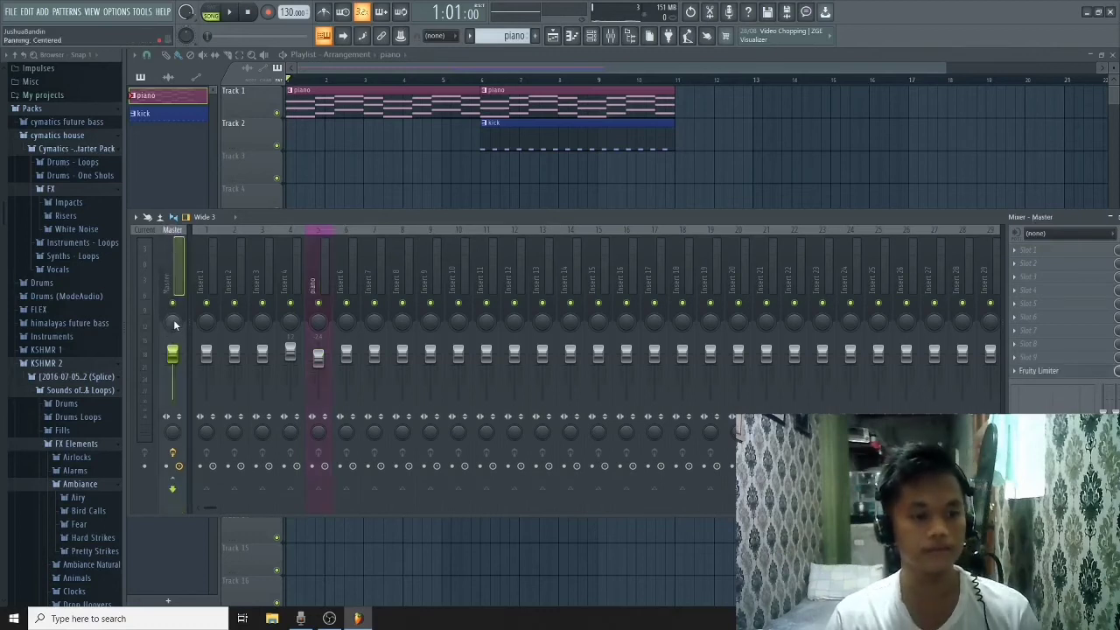
pyautogui.moveTo(174, 326); pyautogui.dragTo(172, 352)
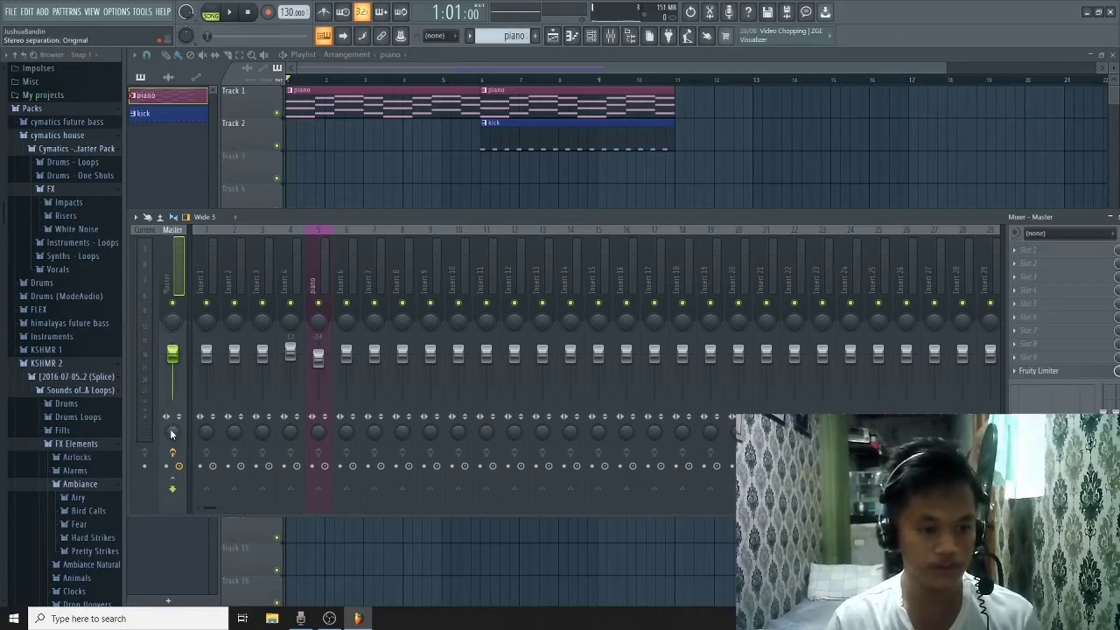
# Step: Try the piano mixer track's stereo separation at 100% merged and 100% separated, including during playback, and return it to original
pyautogui.press('space')
pyautogui.click(318, 430)
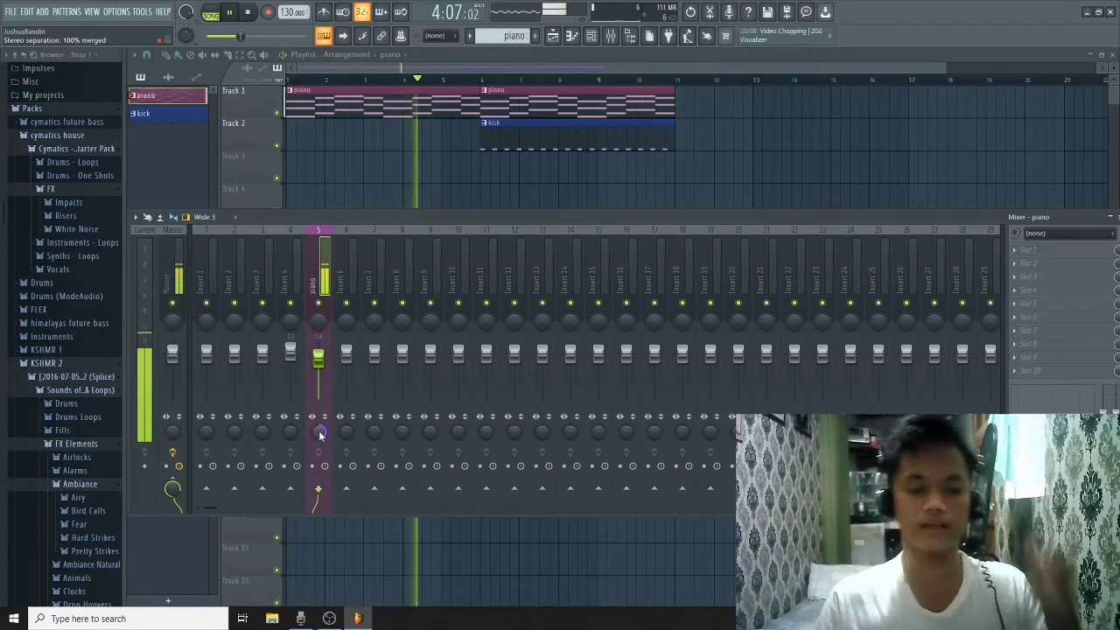
pyautogui.moveTo(320, 436); pyautogui.dragTo(319, 490)
pyautogui.press('space')
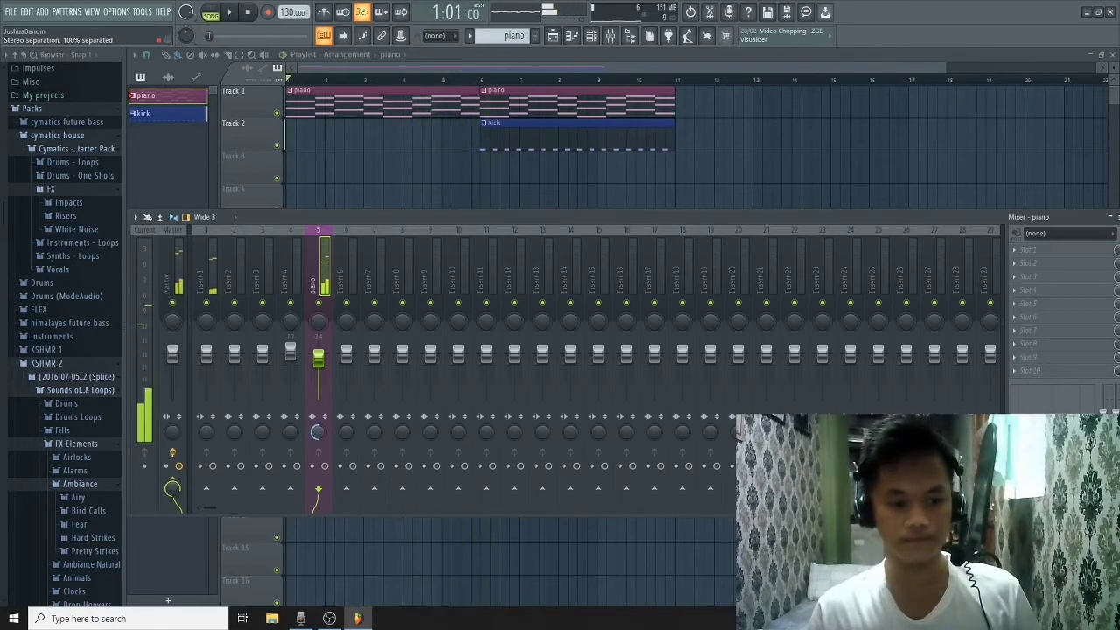
pyautogui.moveTo(318, 432); pyautogui.dragTo(318, 485)
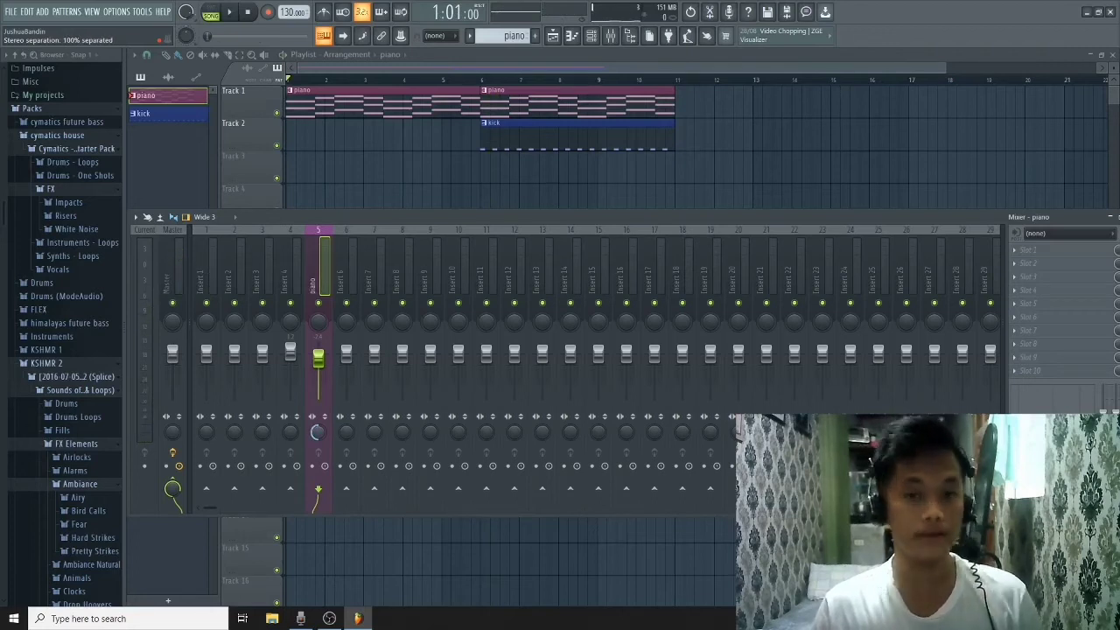
pyautogui.moveTo(318, 433); pyautogui.dragTo(319, 327)
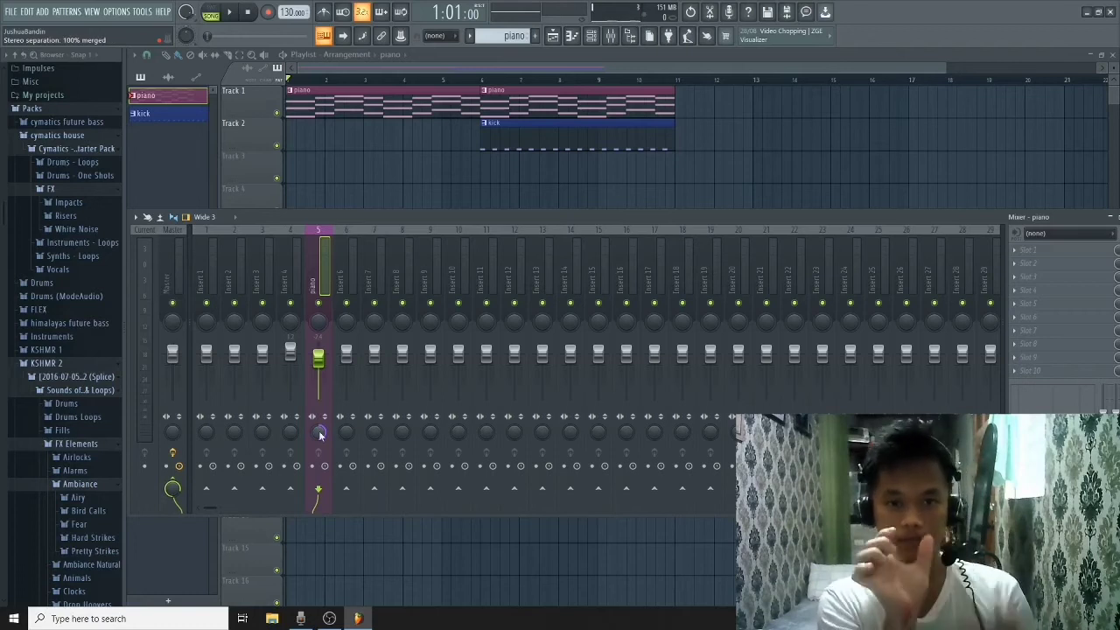
pyautogui.moveTo(319, 432)
pyautogui.mouseDown()
pyautogui.moveTo(318, 459)
pyautogui.moveTo(319, 441)
pyautogui.mouseUp()
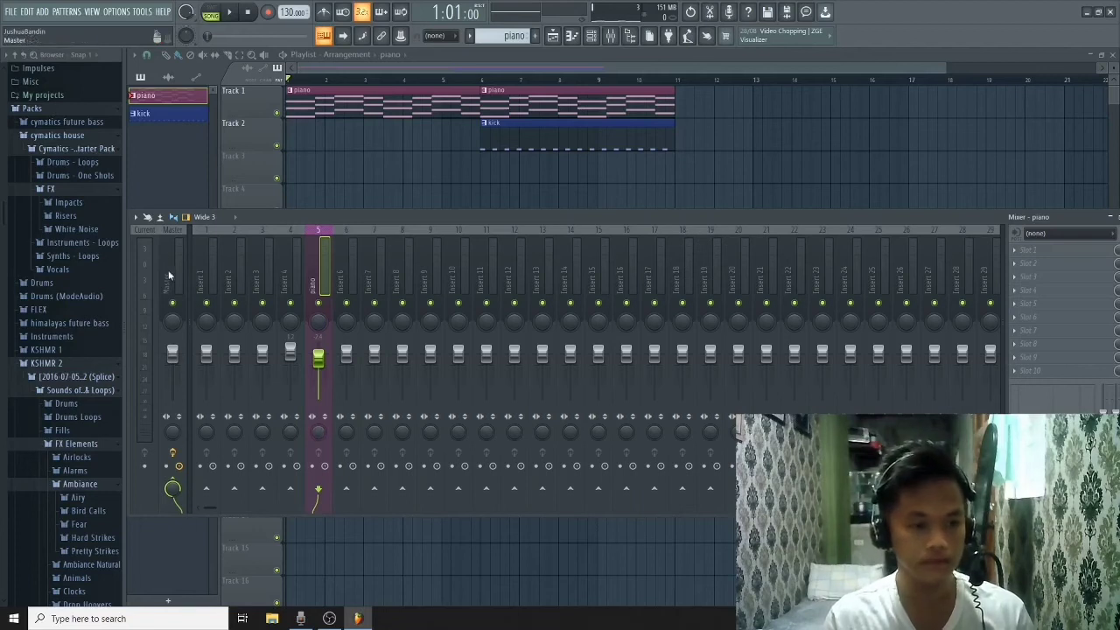
# Step: Select the Master track and Inserts 1 to 4 in turn to look at how they are routed
pyautogui.click(165, 230)
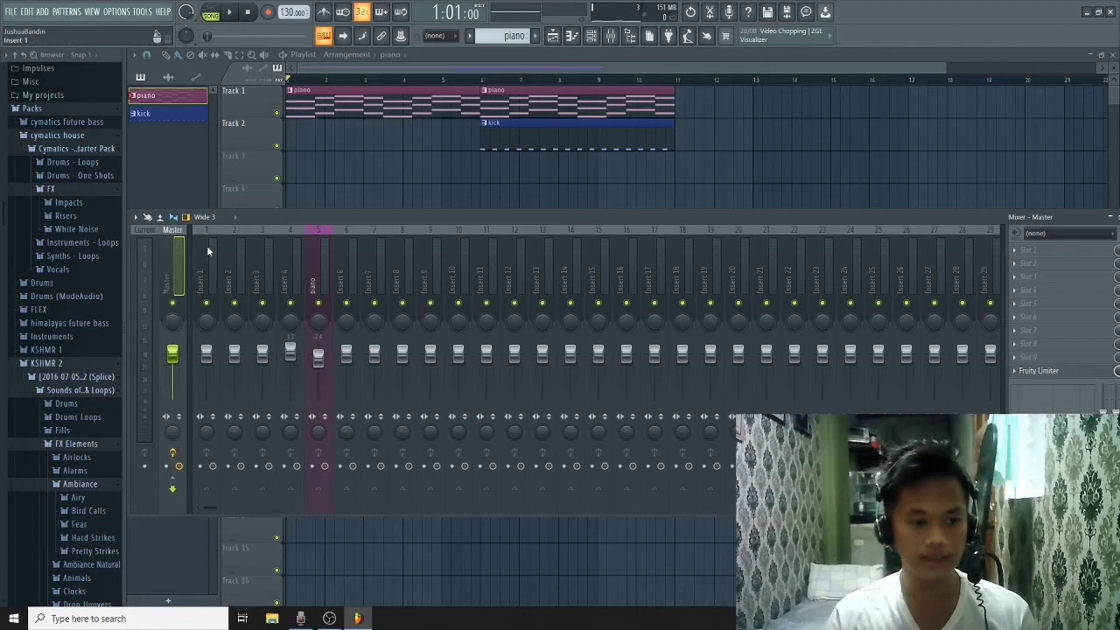
pyautogui.click(206, 231)
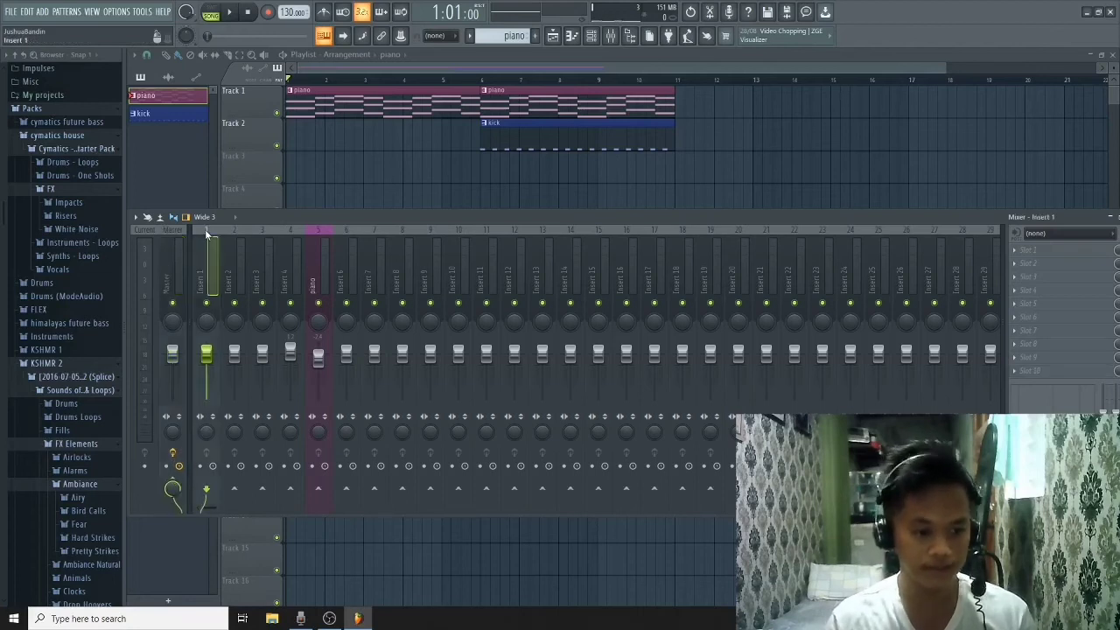
pyautogui.click(235, 232)
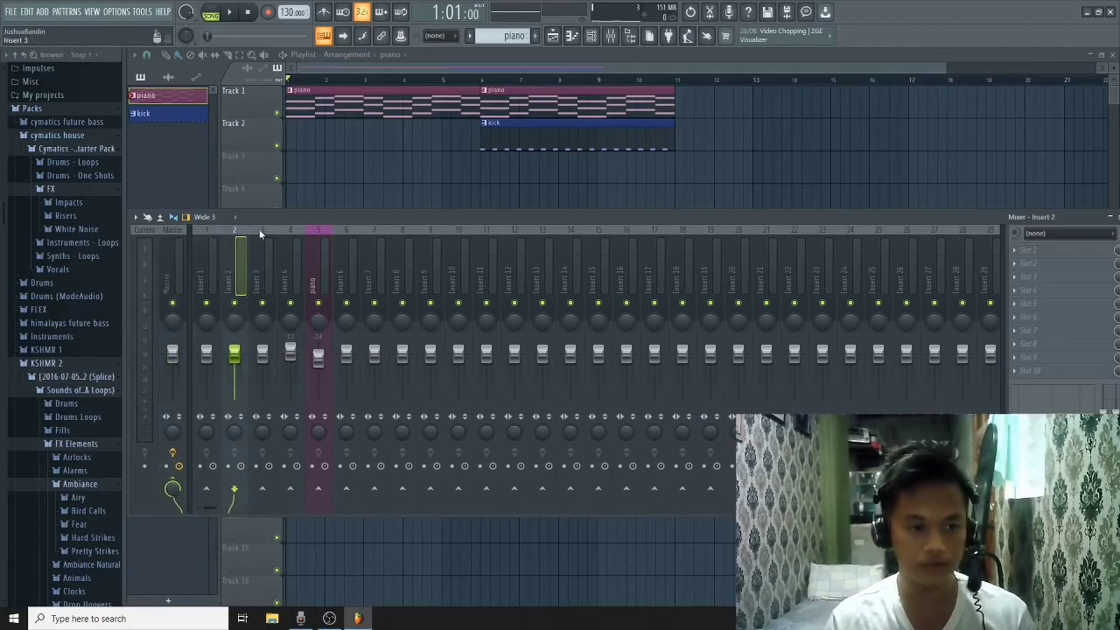
pyautogui.click(262, 232)
pyautogui.click(295, 231)
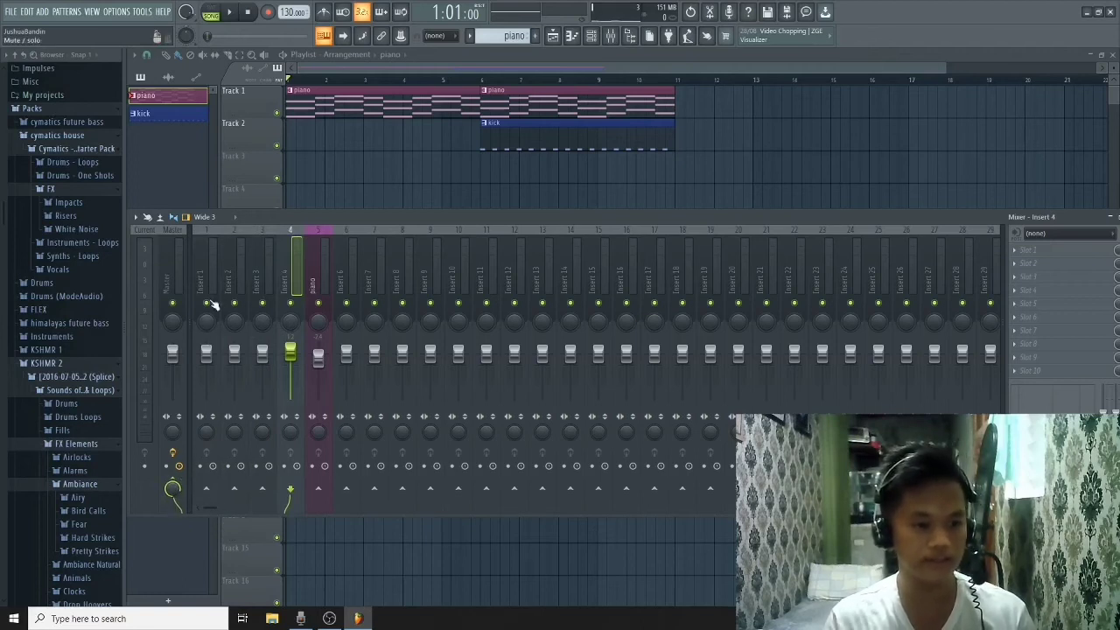
# Step: Toggle Insert 1's send to Master, then play the piano track with its Master send disabled and re-enable it
pyautogui.click(203, 231)
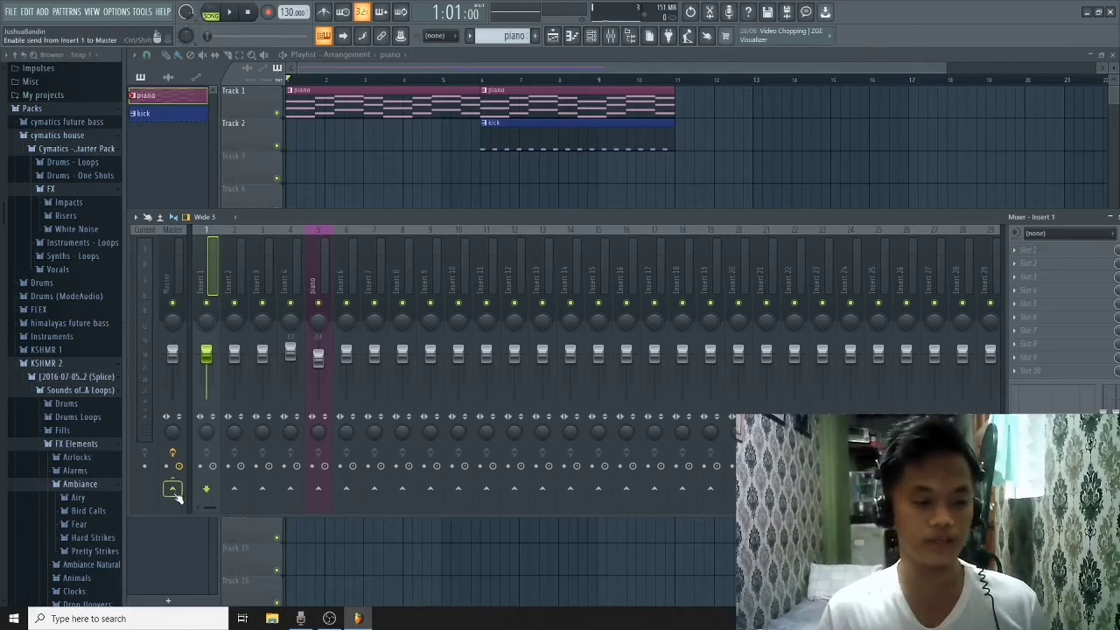
pyautogui.click(172, 490)
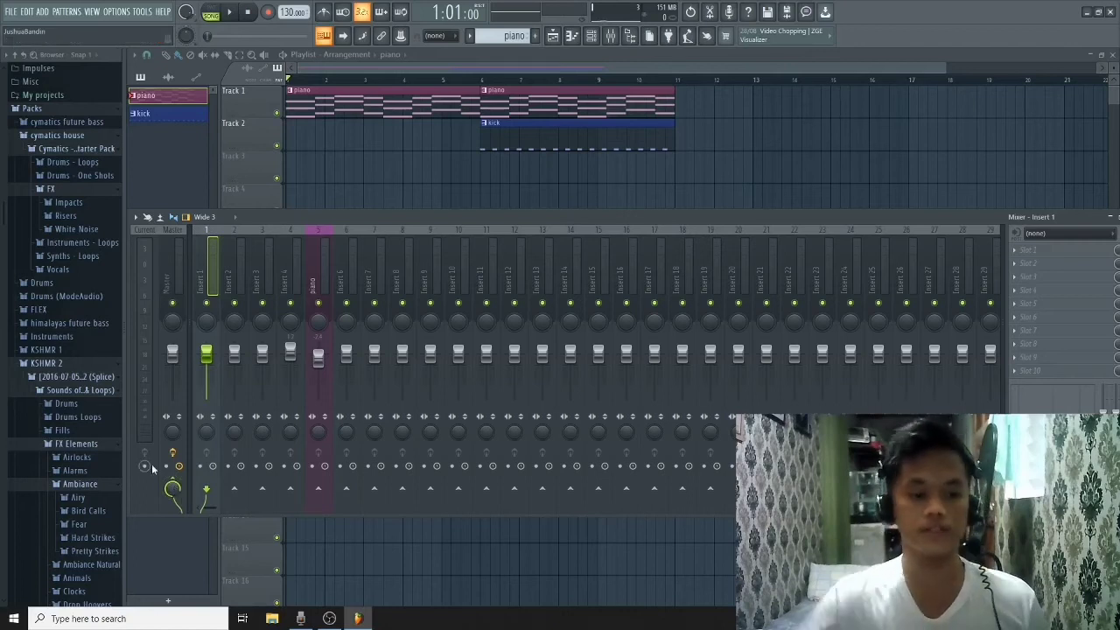
pyautogui.click(318, 249)
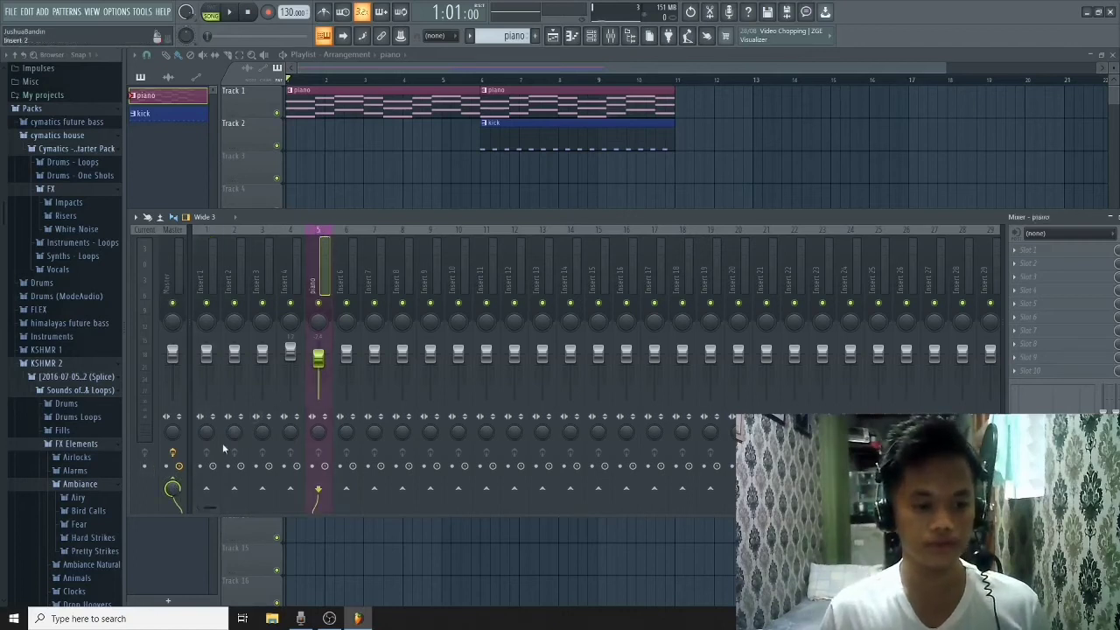
pyautogui.click(172, 488)
pyautogui.press('space')
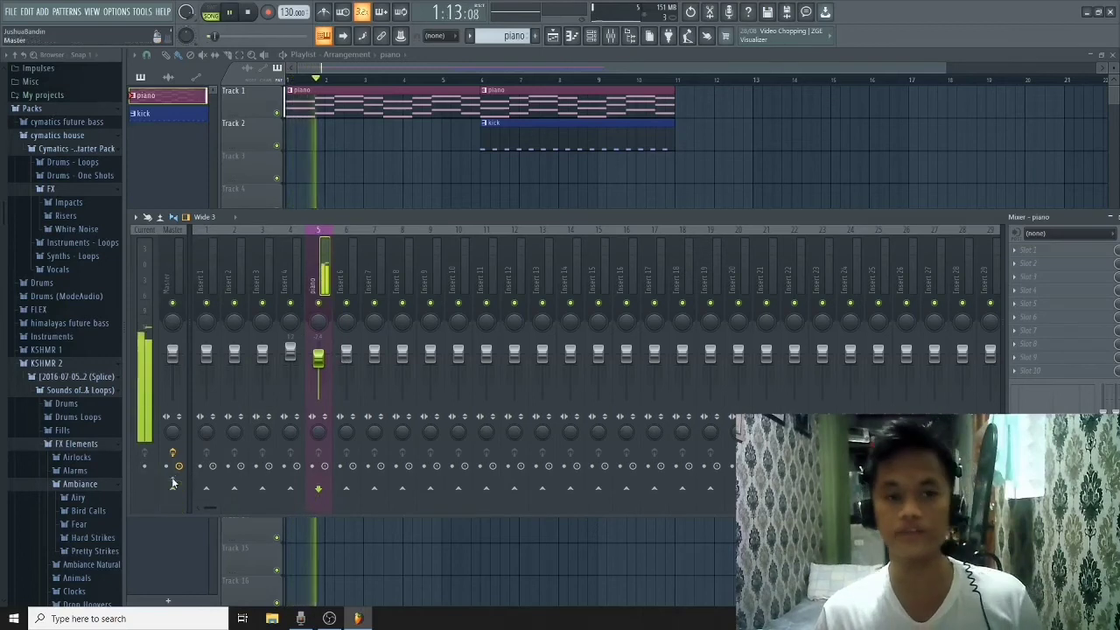
pyautogui.press('space')
pyautogui.click(173, 487)
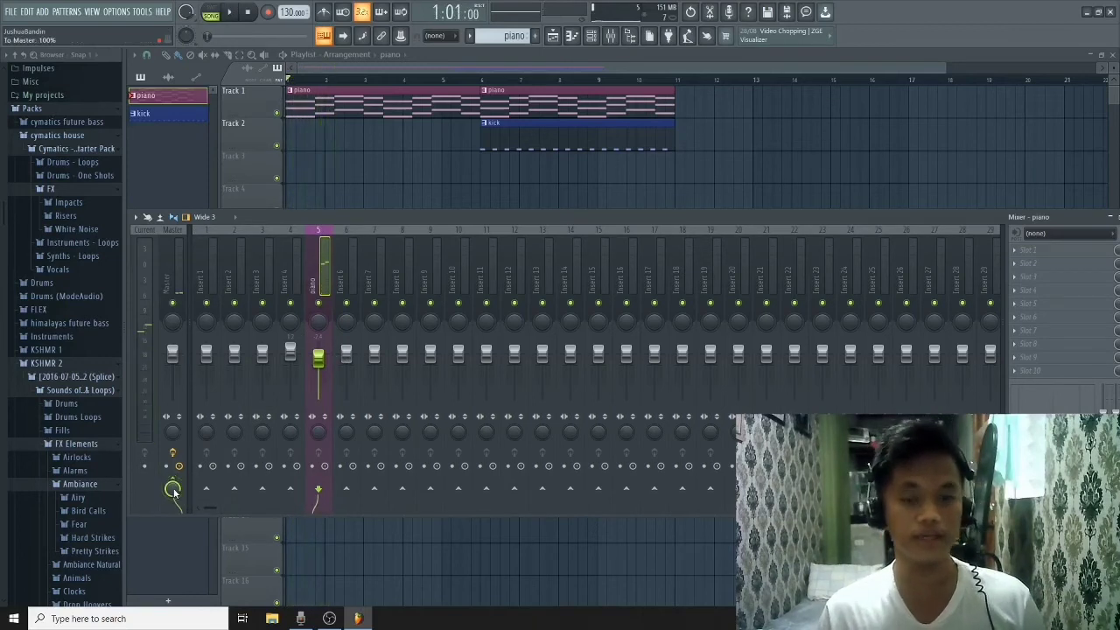
# Step: Try the piano track's send level to Master during playback, set it to 125%, and stop playback
pyautogui.press('space')
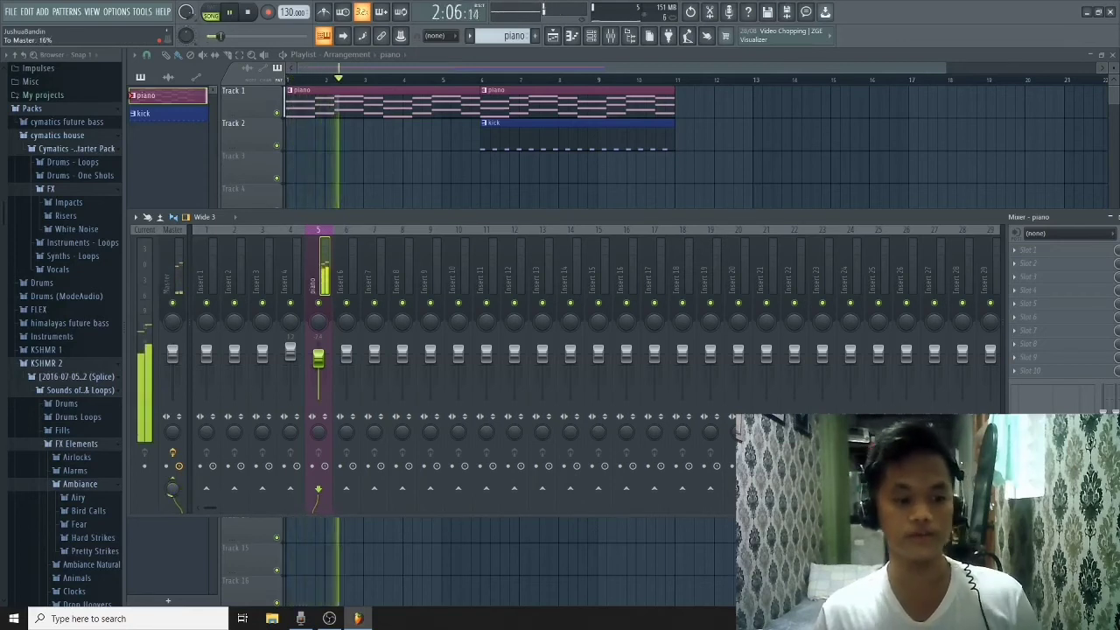
pyautogui.moveTo(173, 488); pyautogui.dragTo(172, 420)
pyautogui.press('space')
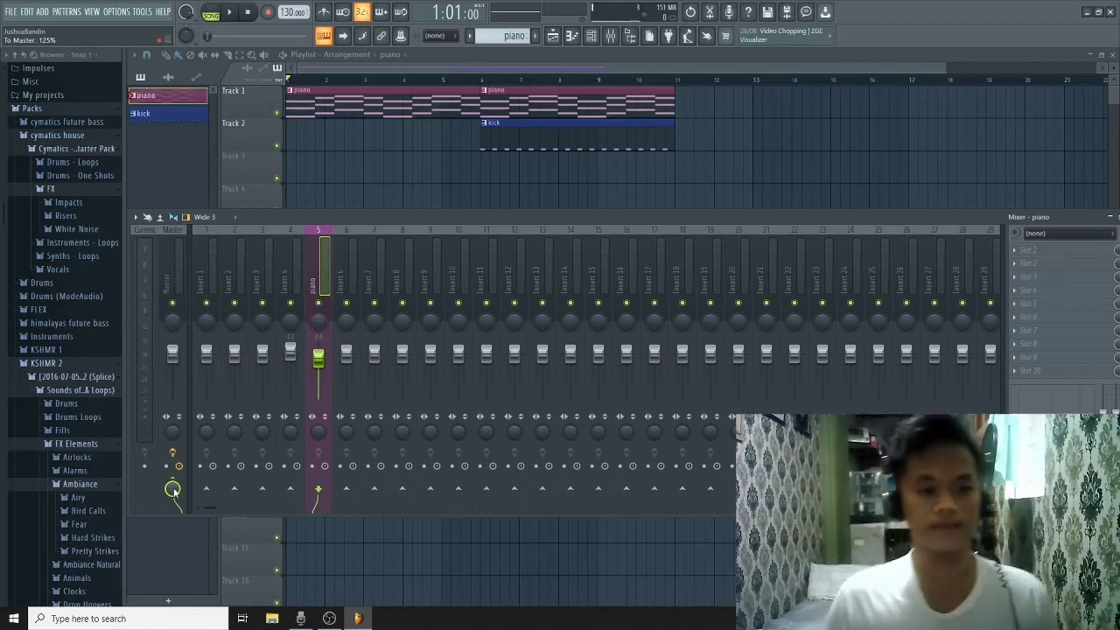
# Step: Open the kick clip's notes in the piano roll, then return to the playlist and toggle the mixer view
pyautogui.doubleClick(532, 137)
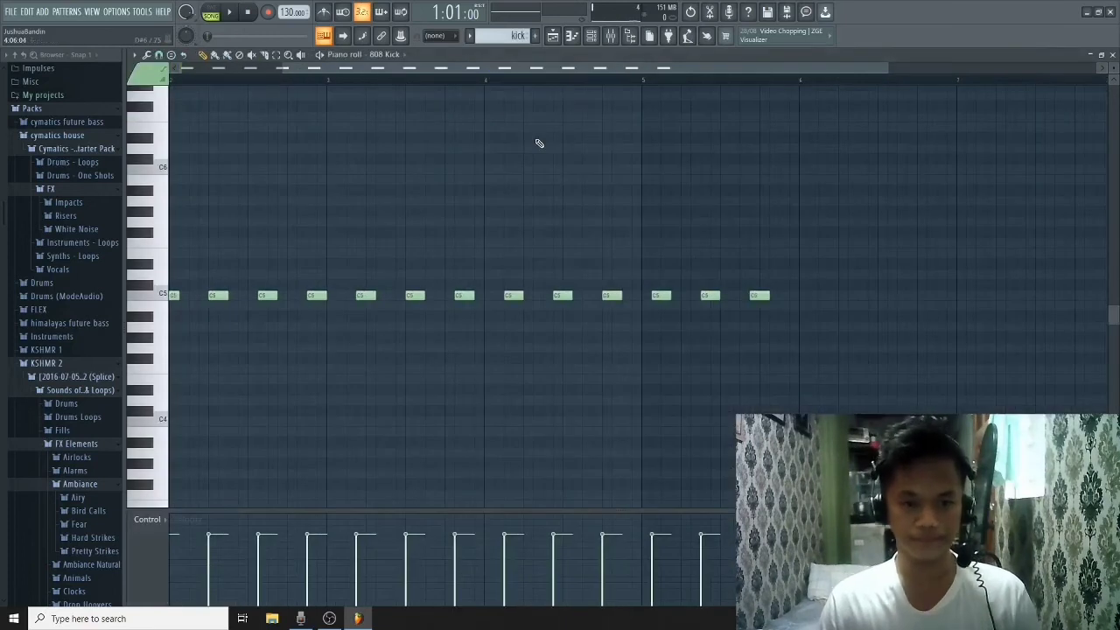
pyautogui.click(553, 36)
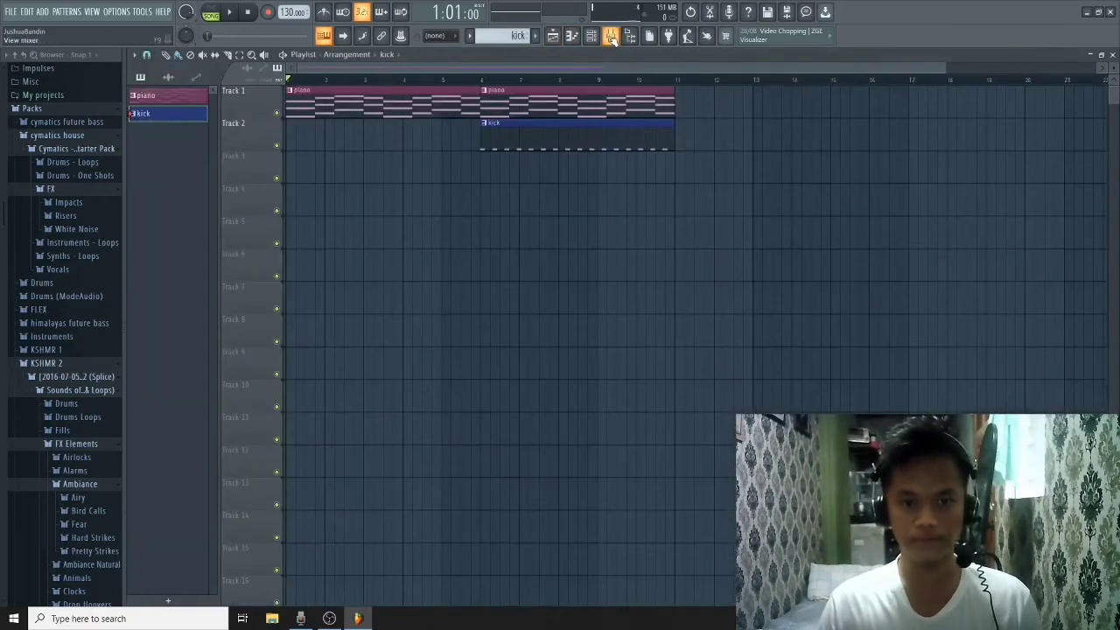
pyautogui.click(610, 37)
pyautogui.click(611, 37)
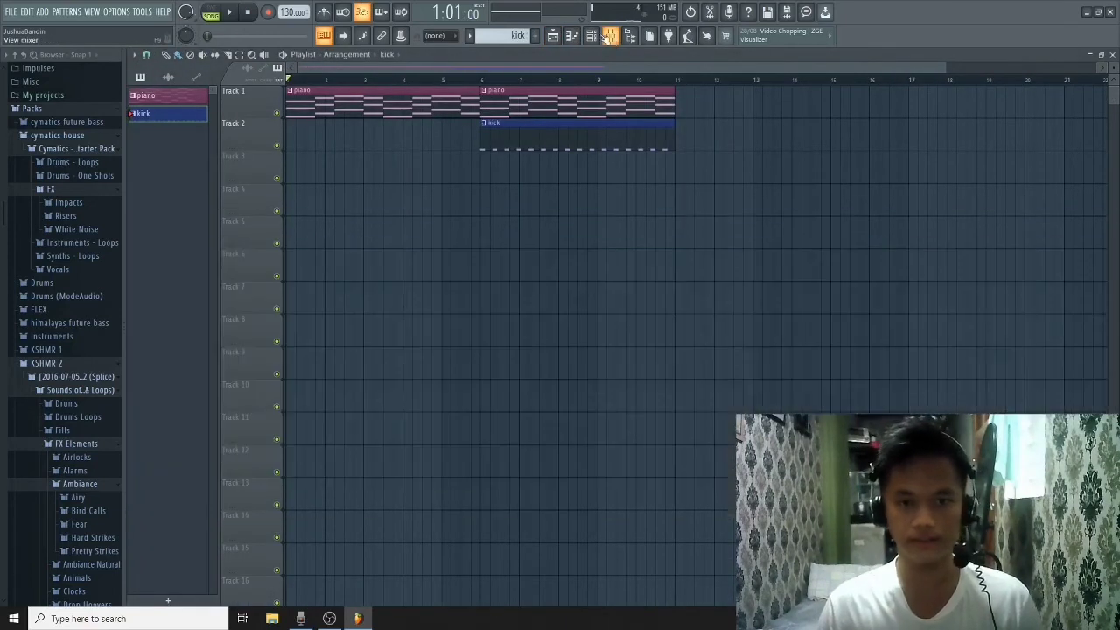
# Step: Show the mixer track assigned to the 808 Kick channel, then place the playlist playback position at bar 6
pyautogui.click(592, 37)
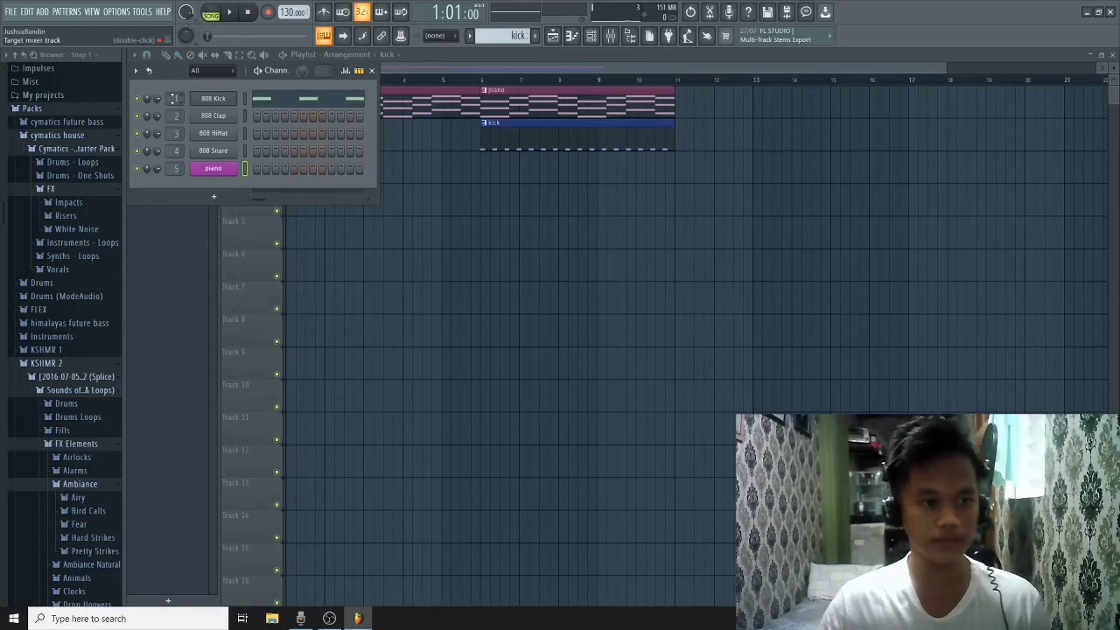
pyautogui.doubleClick(173, 98)
pyautogui.moveTo(375, 211); pyautogui.dragTo(378, 280)
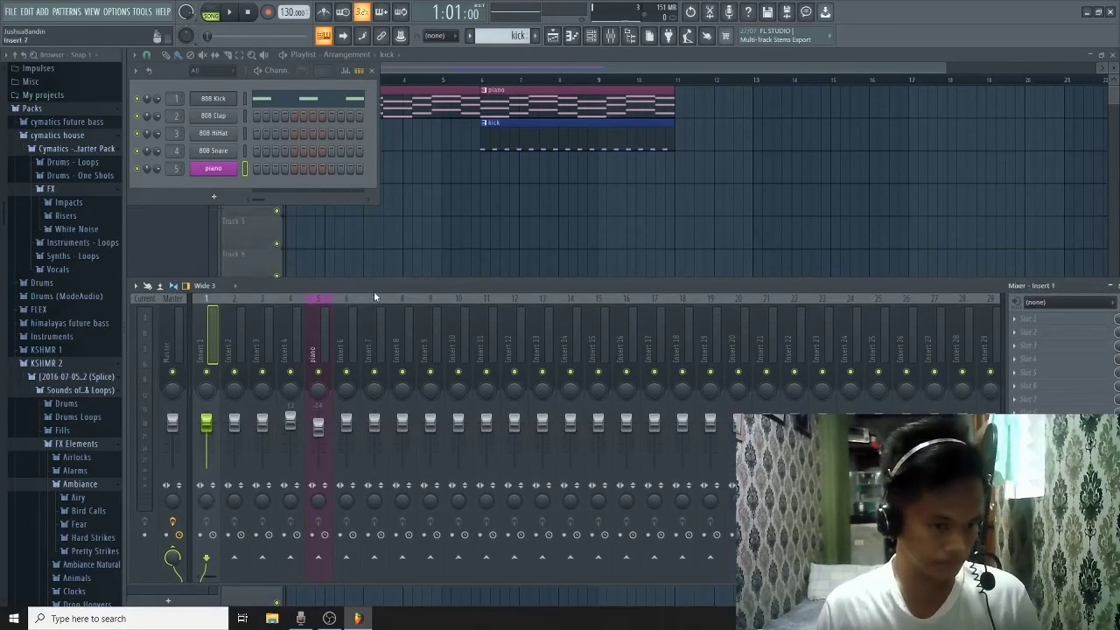
pyautogui.click(481, 74)
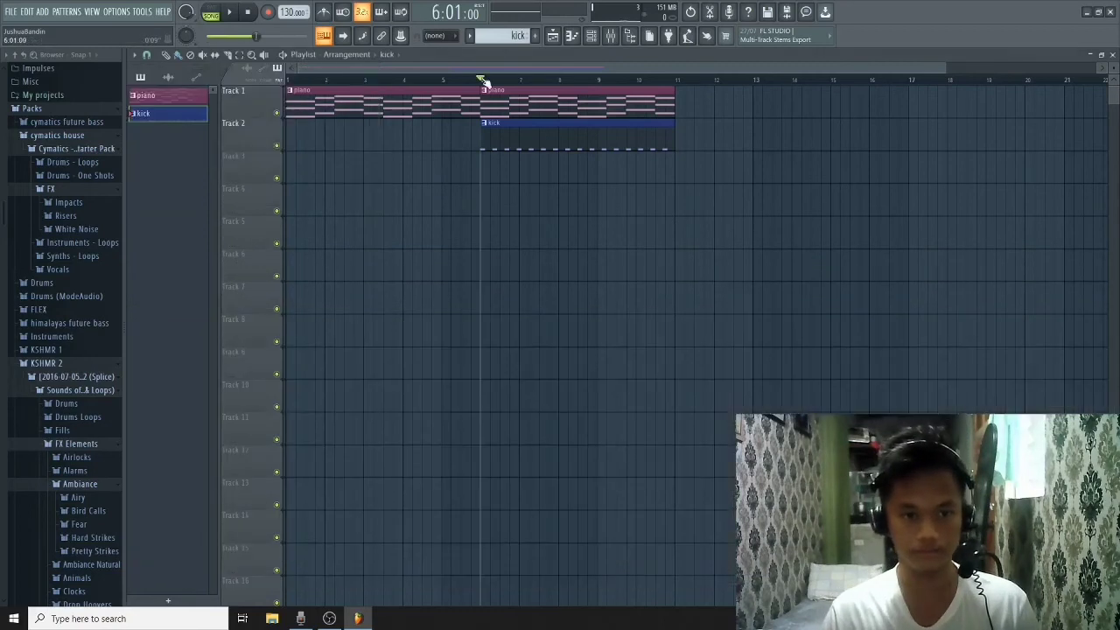
# Step: Show the channel rack and mixer, then play the song from bar 6 twice with Insert 1 soloed
pyautogui.click(600, 39)
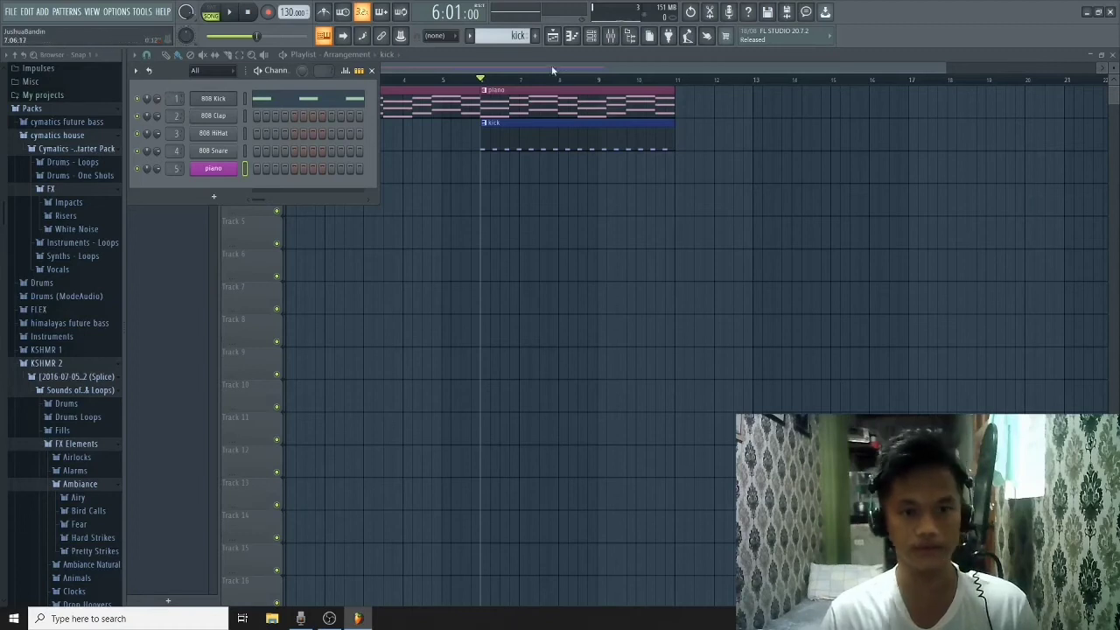
pyautogui.click(611, 36)
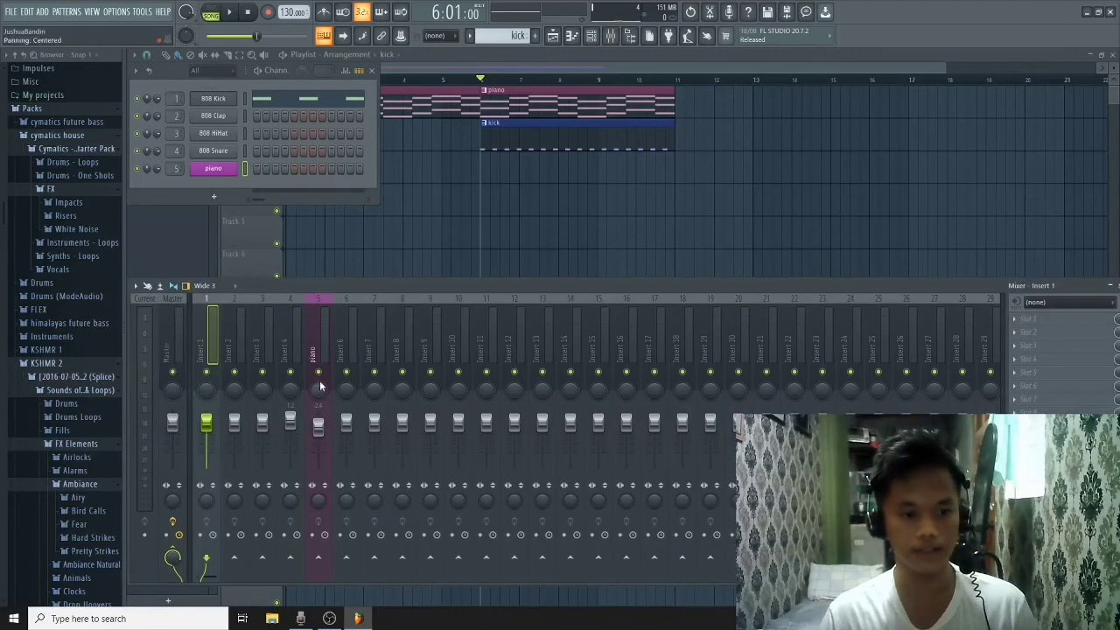
pyautogui.rightClick(208, 374)
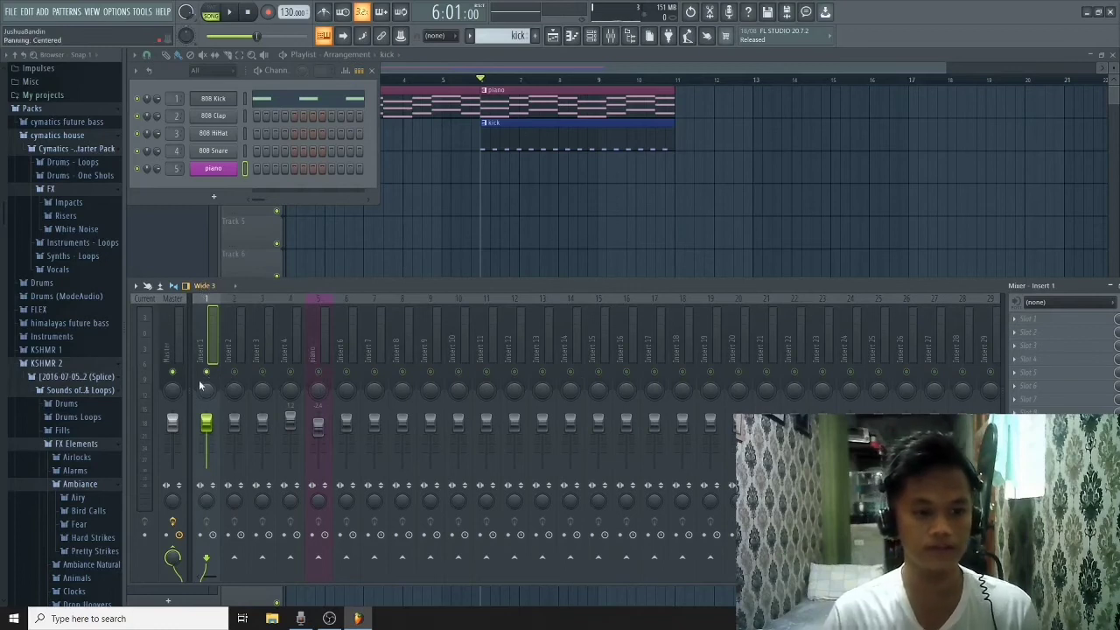
pyautogui.press('space')
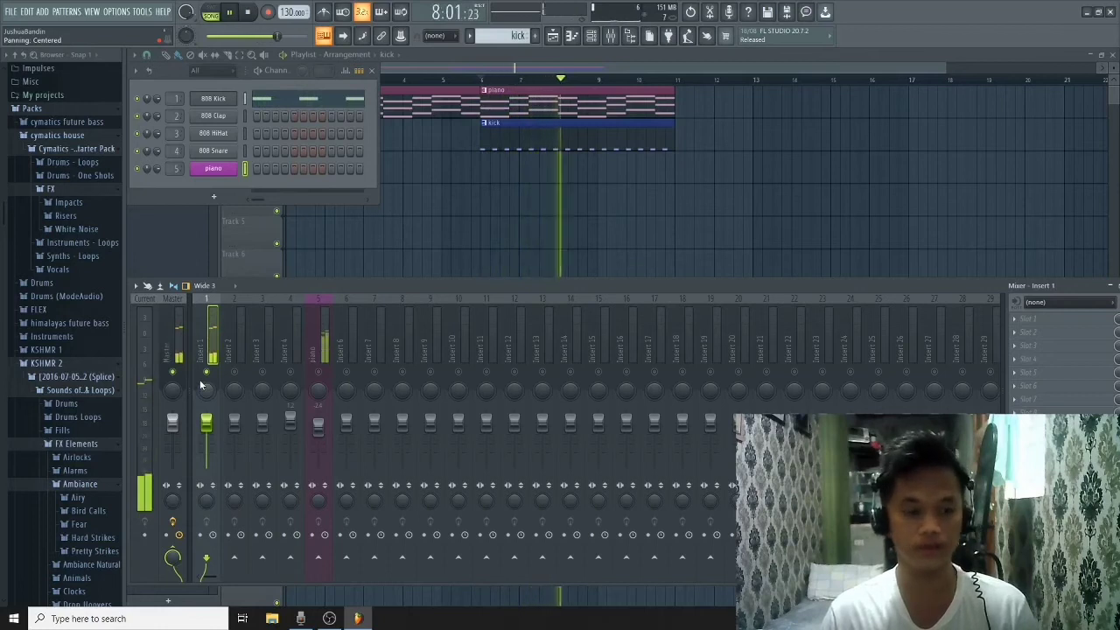
pyautogui.press('space')
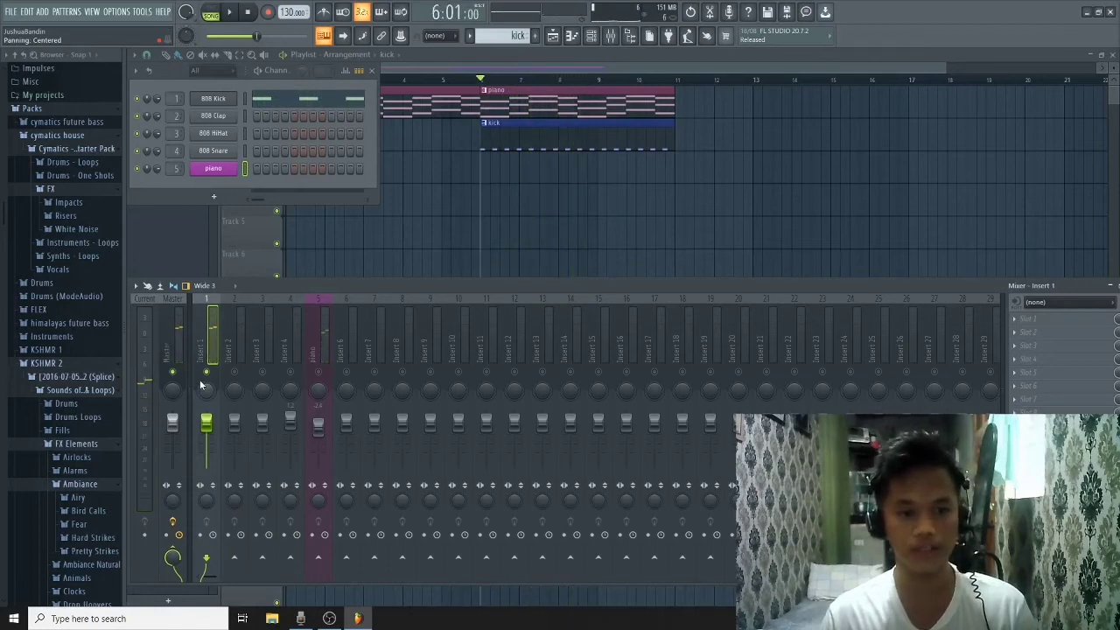
pyautogui.press('space')
pyautogui.press('space')
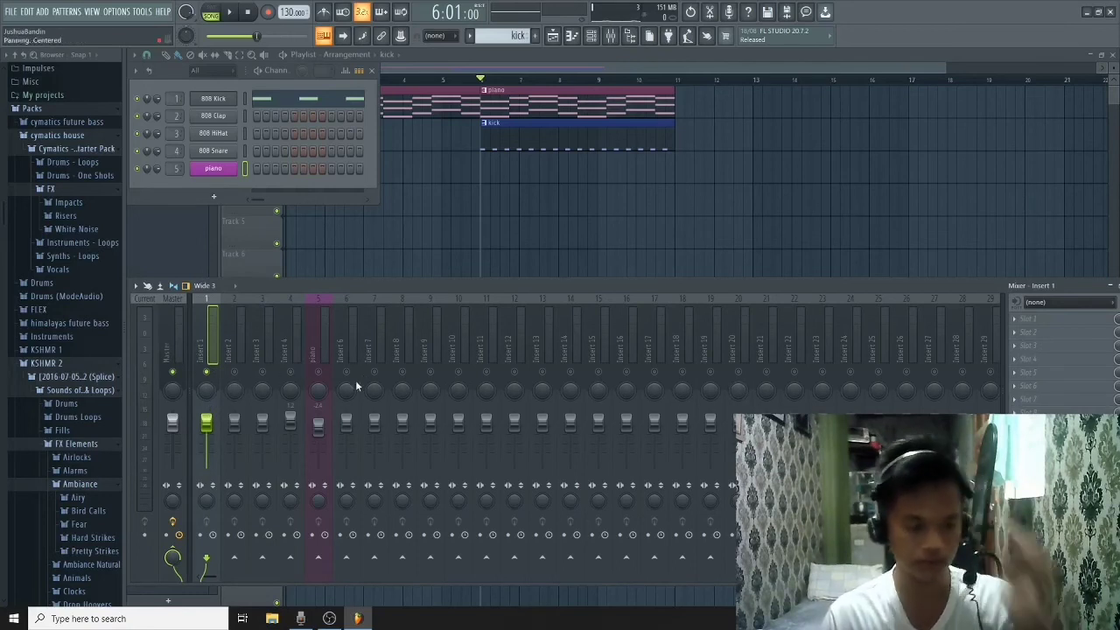
# Step: Try Insert 1's send level to Master during playback, then stop playback
pyautogui.press('space')
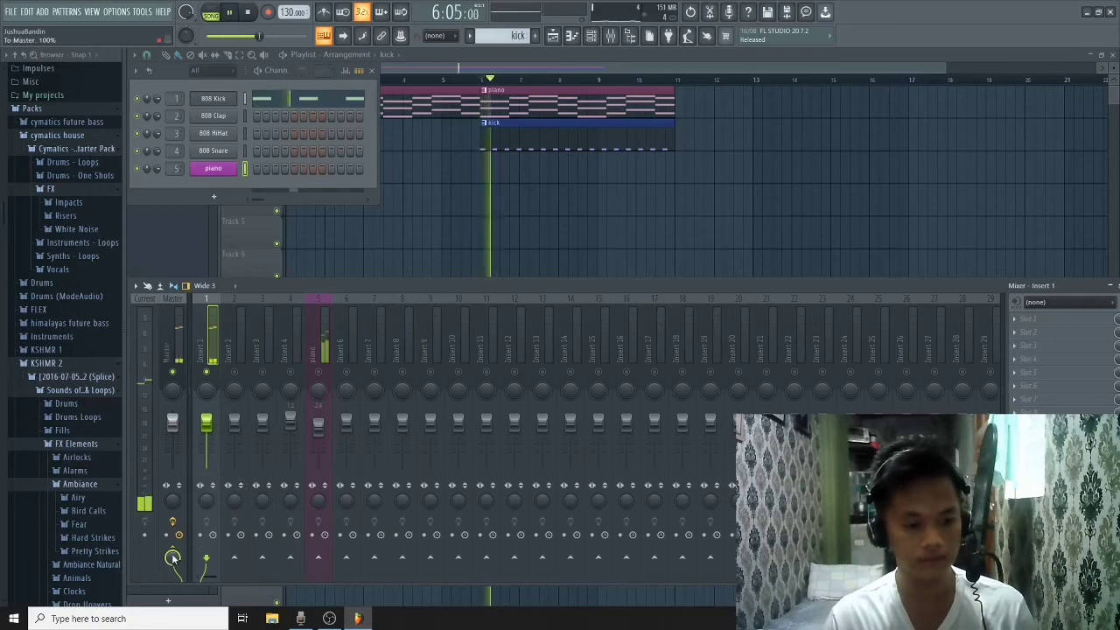
pyautogui.moveTo(173, 558); pyautogui.dragTo(173, 524)
pyautogui.press('space')
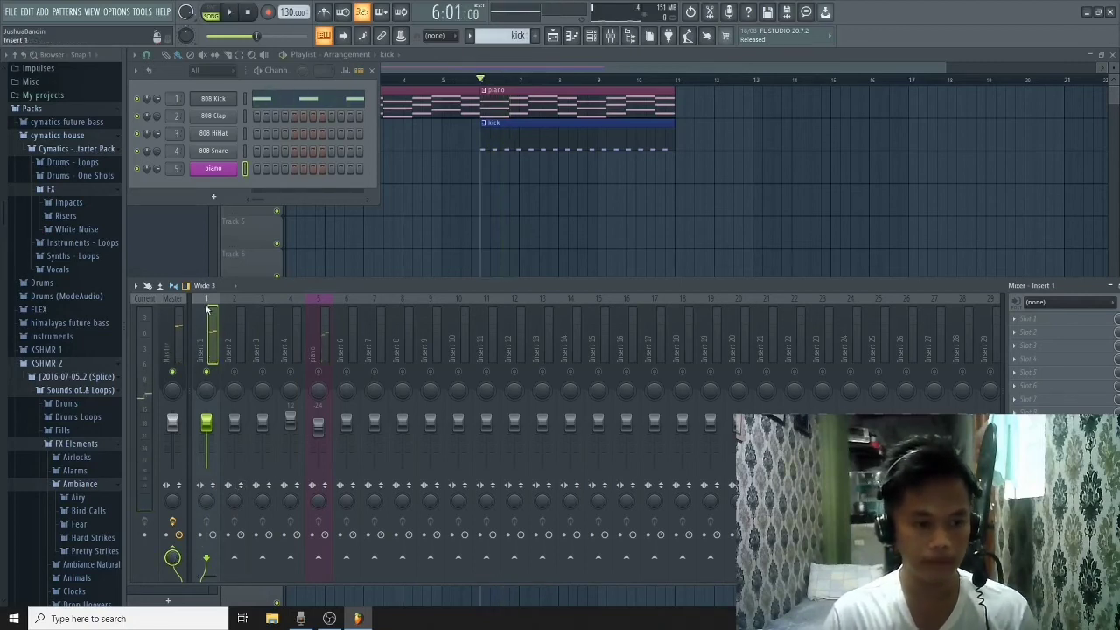
# Step: Compare how Inserts 2, 3, 4 and the piano track are routed to Master
pyautogui.click(236, 303)
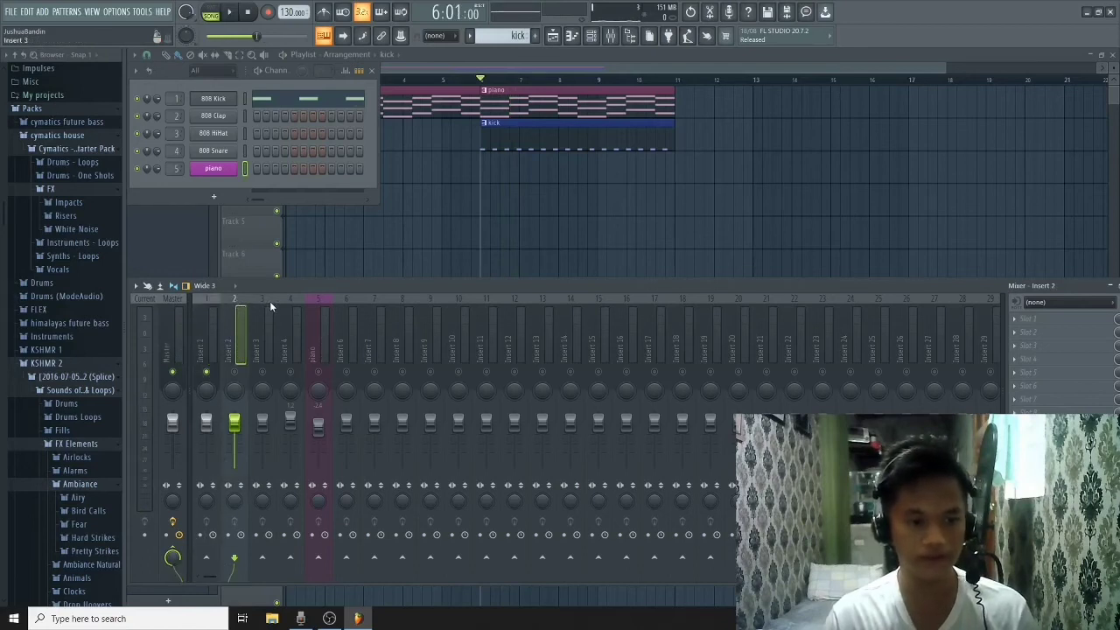
pyautogui.click(267, 302)
pyautogui.click(290, 297)
pyautogui.click(317, 305)
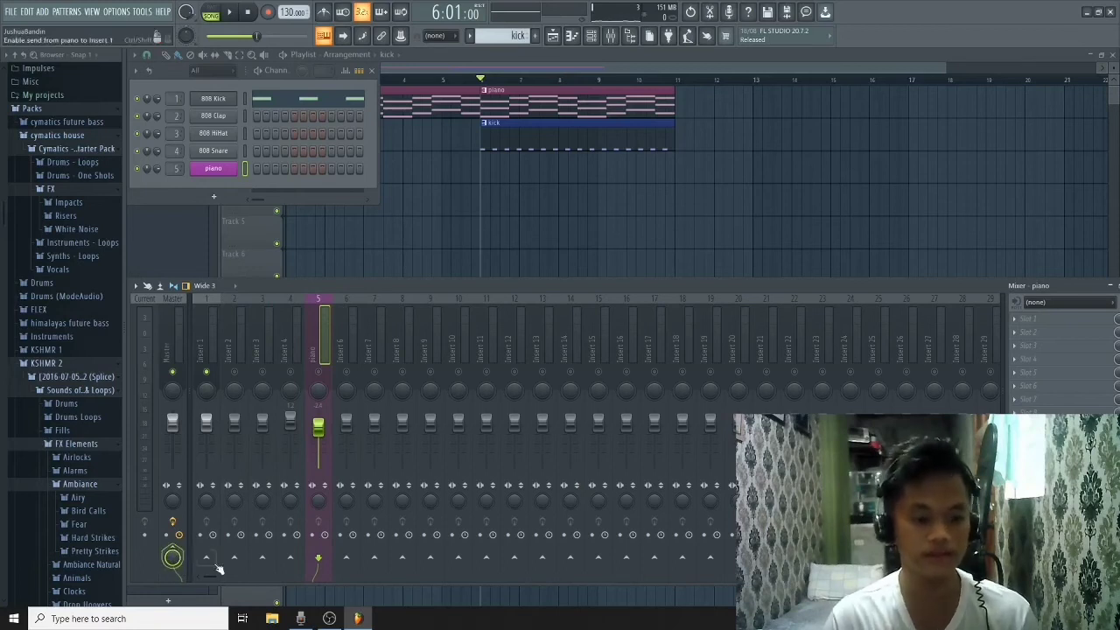
pyautogui.click(254, 299)
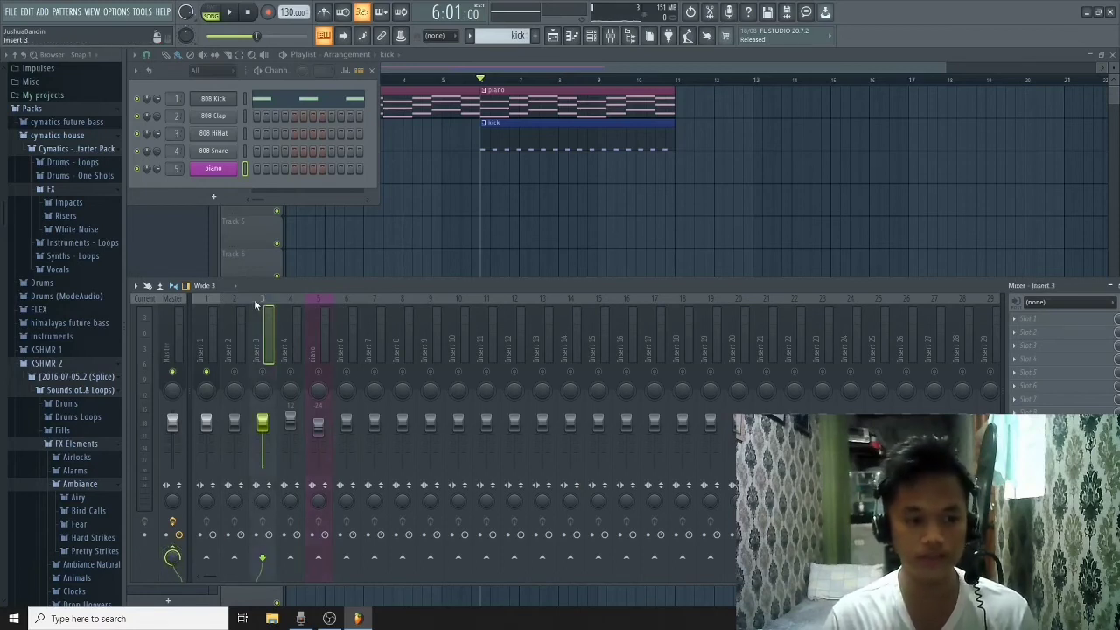
# Step: Alternate between the Master track and Inserts 1, 2 and 4 to examine their routing to Master
pyautogui.click(176, 302)
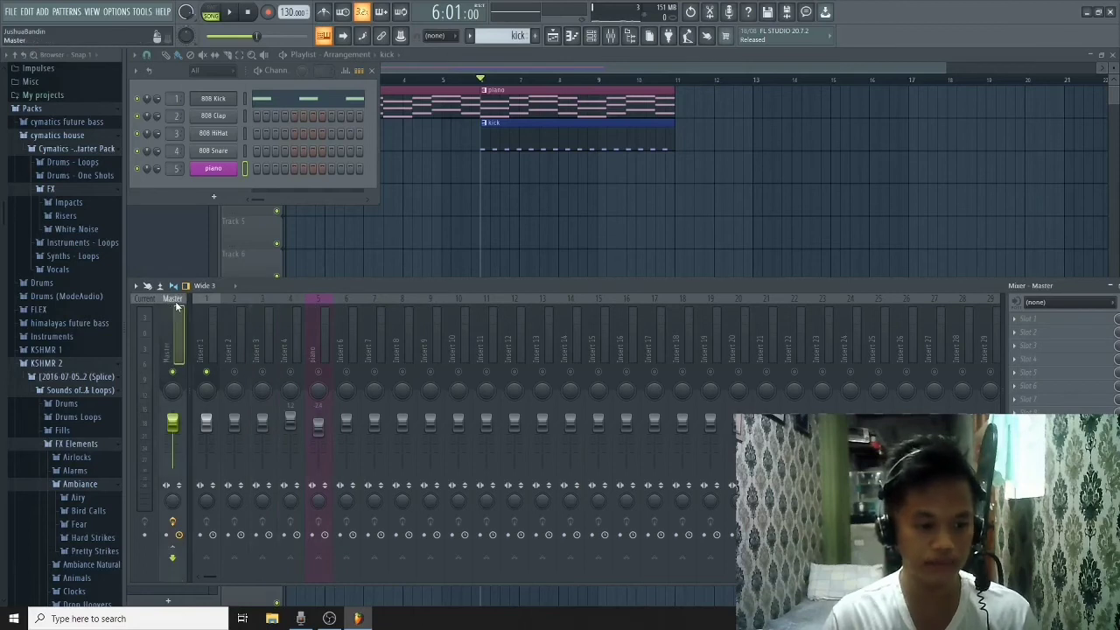
pyautogui.click(204, 301)
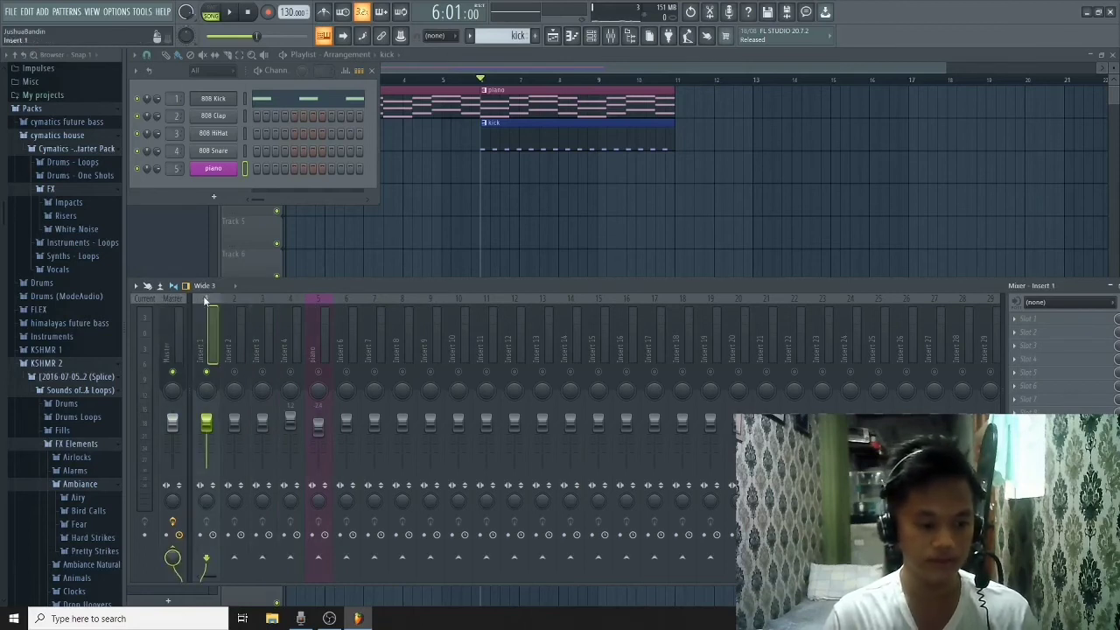
pyautogui.click(172, 306)
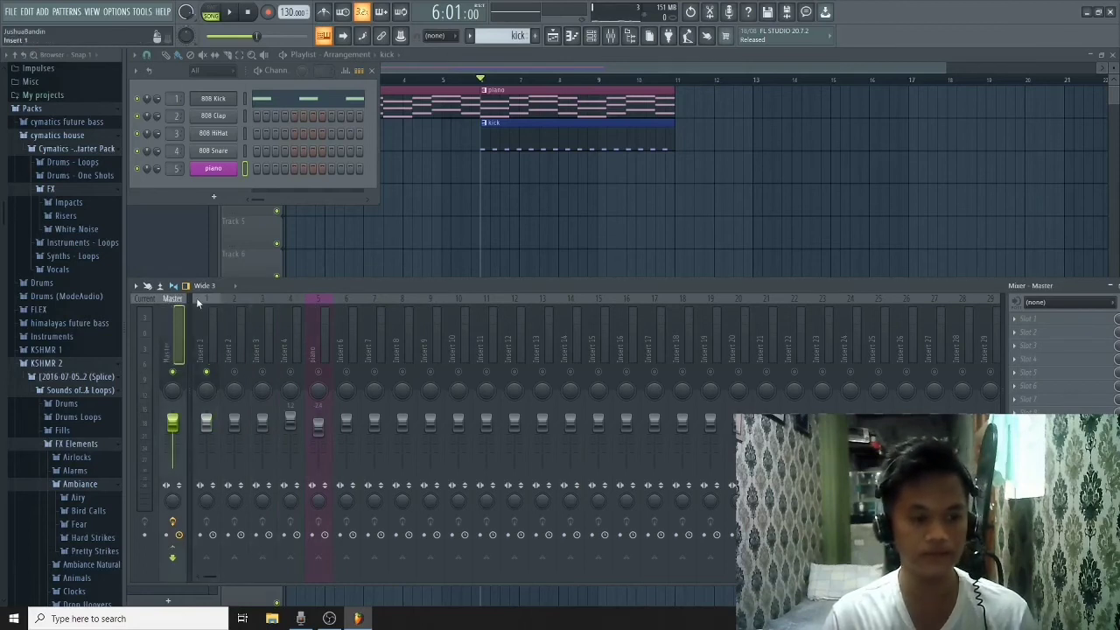
pyautogui.click(207, 300)
pyautogui.click(234, 299)
pyautogui.click(290, 297)
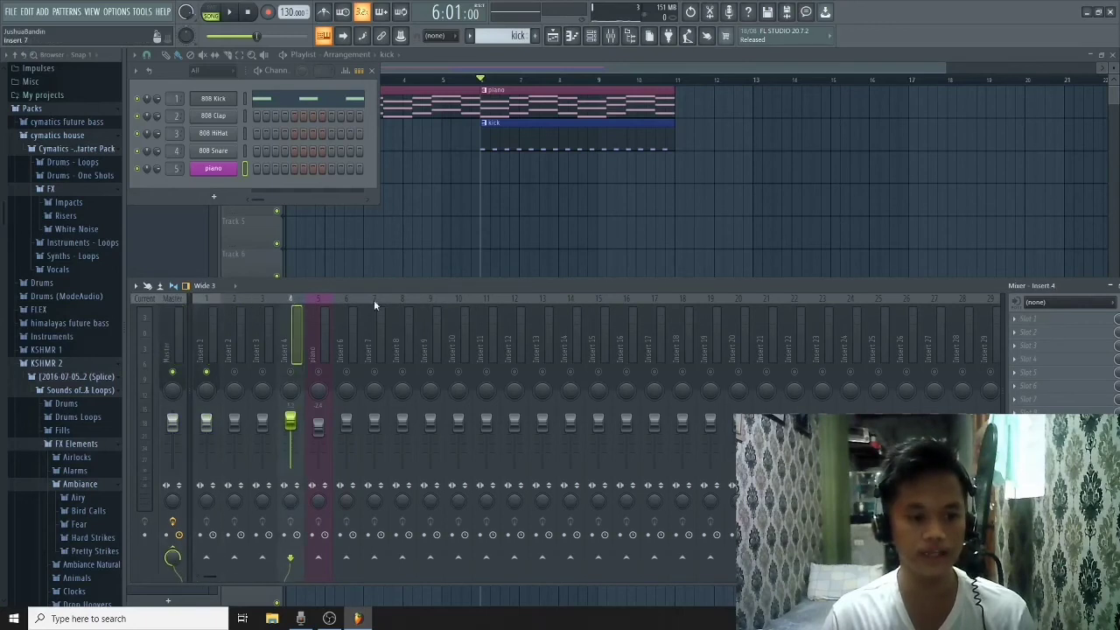
pyautogui.click(173, 300)
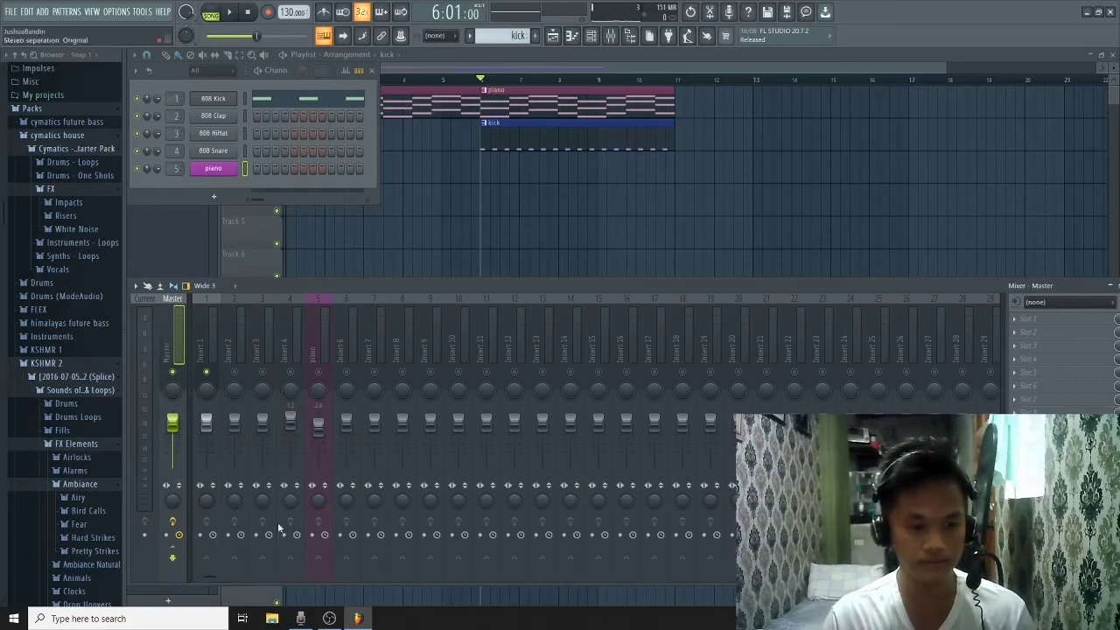
pyautogui.click(216, 311)
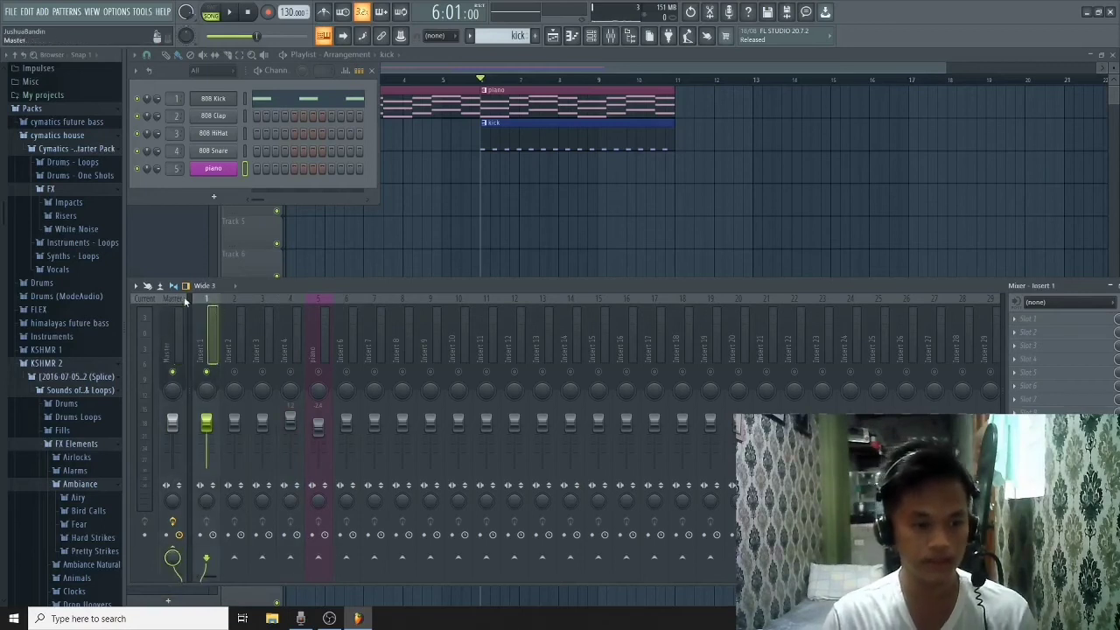
pyautogui.click(185, 300)
pyautogui.click(210, 302)
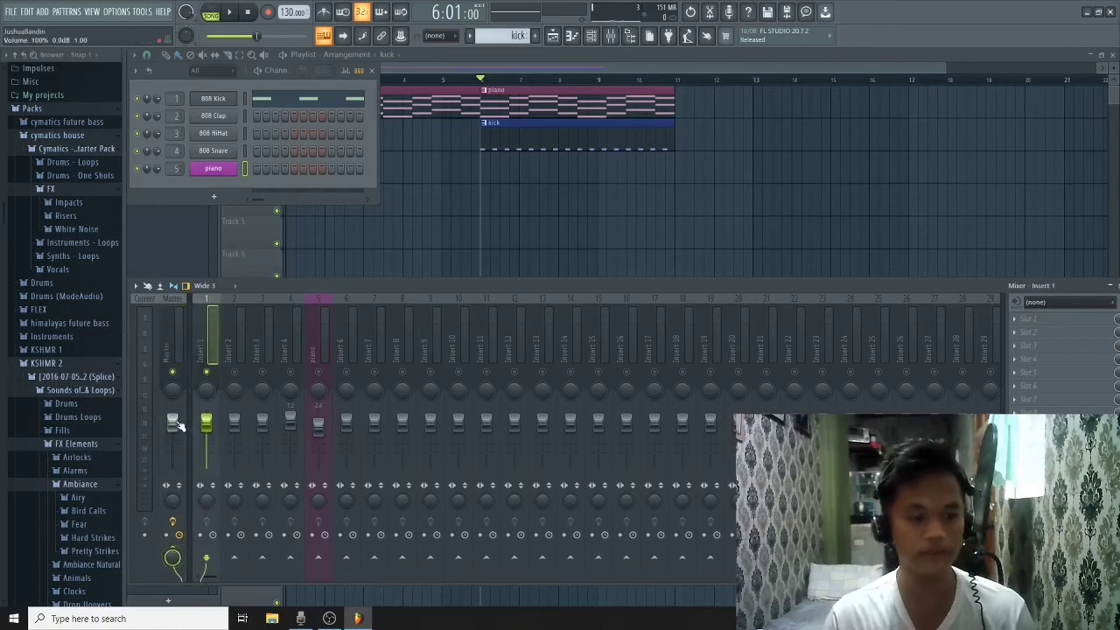
# Step: Unsolo Insert 1, then play the song with the Master volume lowered to 0%
pyautogui.rightClick(207, 373)
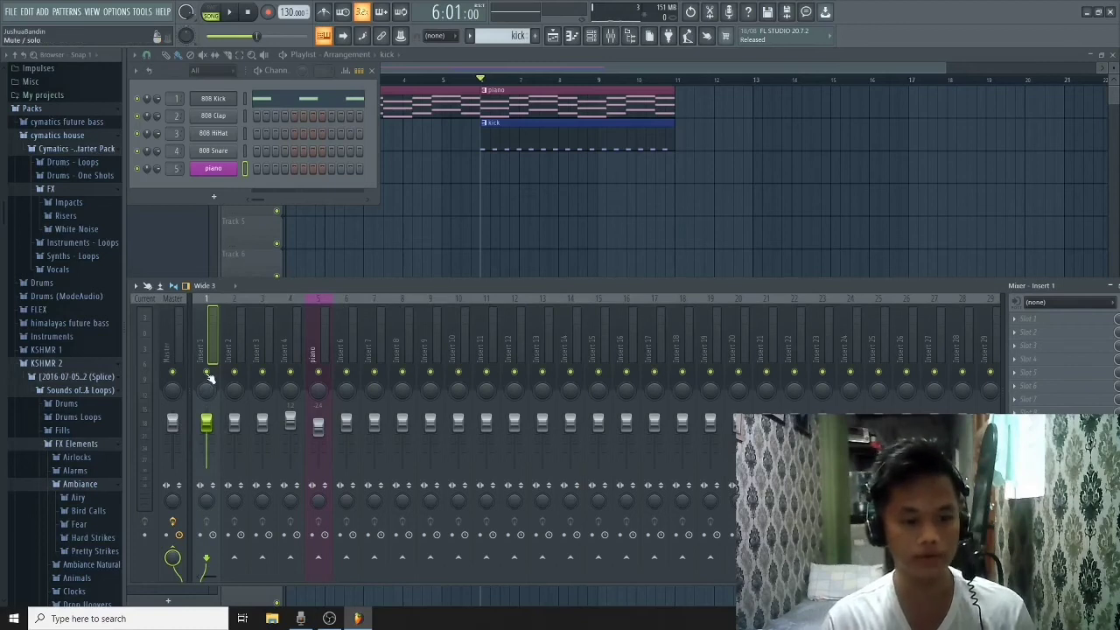
pyautogui.moveTo(172, 423); pyautogui.dragTo(175, 476)
pyautogui.press('space')
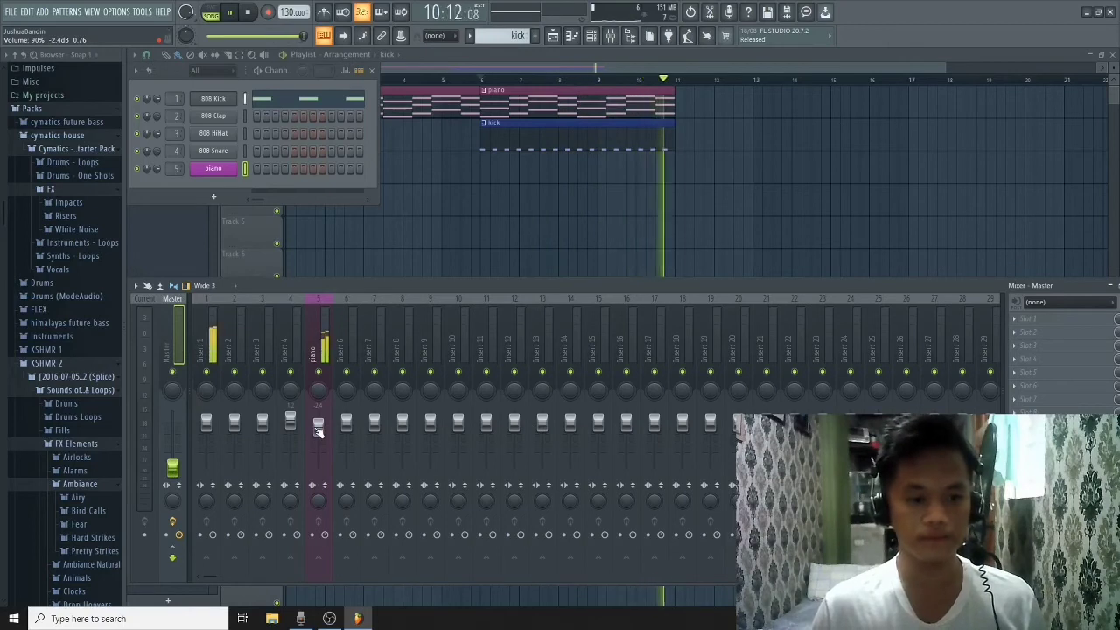
# Step: Raise the piano track's volume slightly and bring the Master volume up to about 31% during playback, then stop
pyautogui.moveTo(318, 428); pyautogui.dragTo(319, 426)
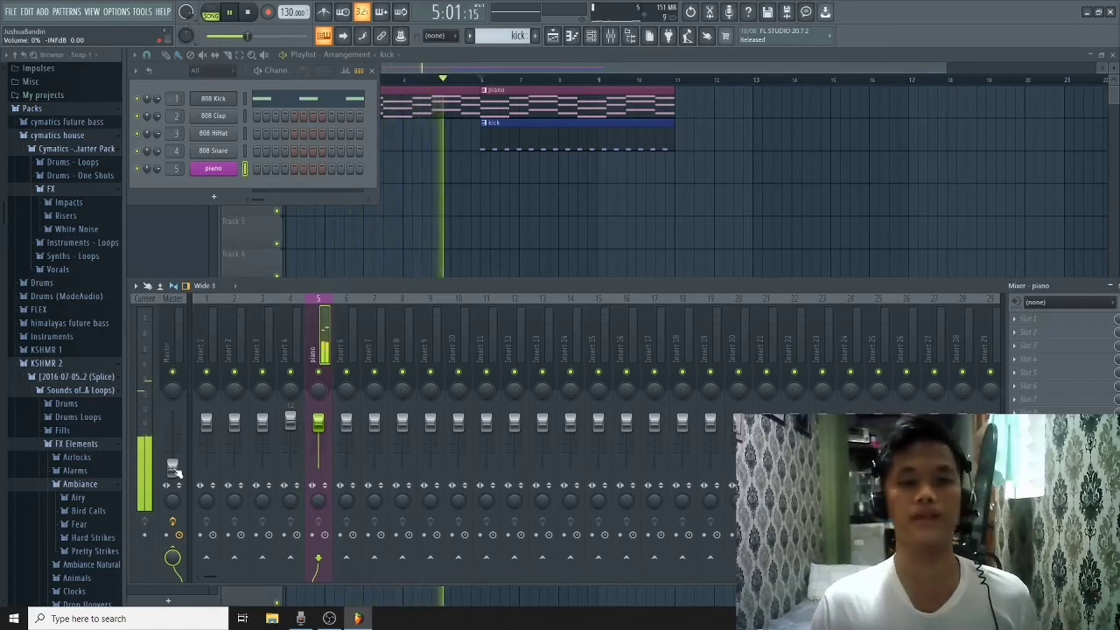
pyautogui.click(174, 468)
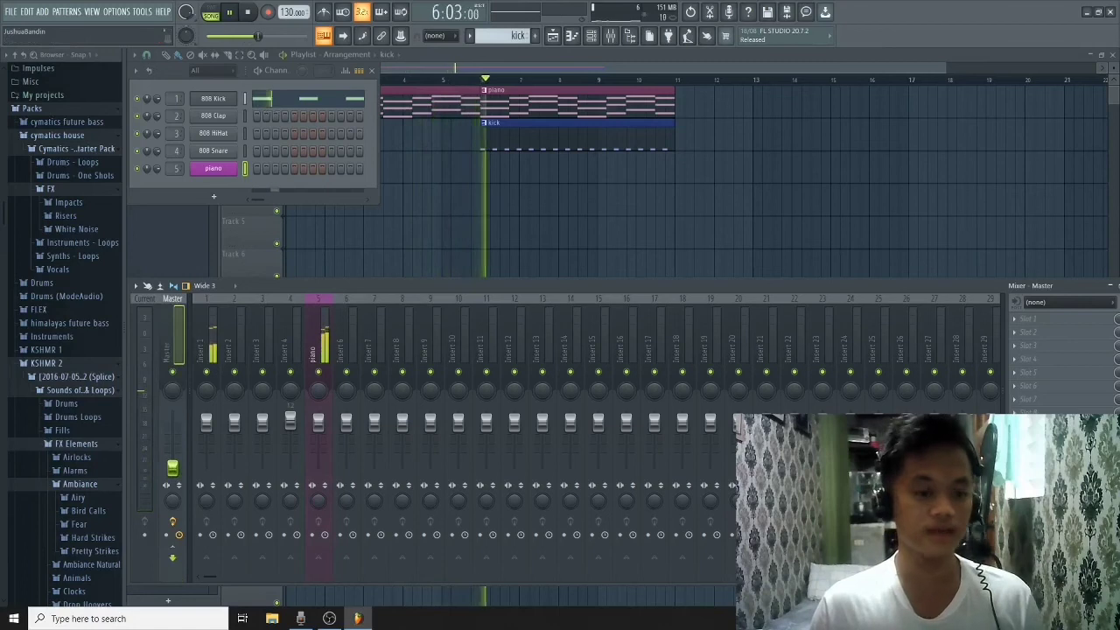
pyautogui.moveTo(173, 468); pyautogui.dragTo(173, 454)
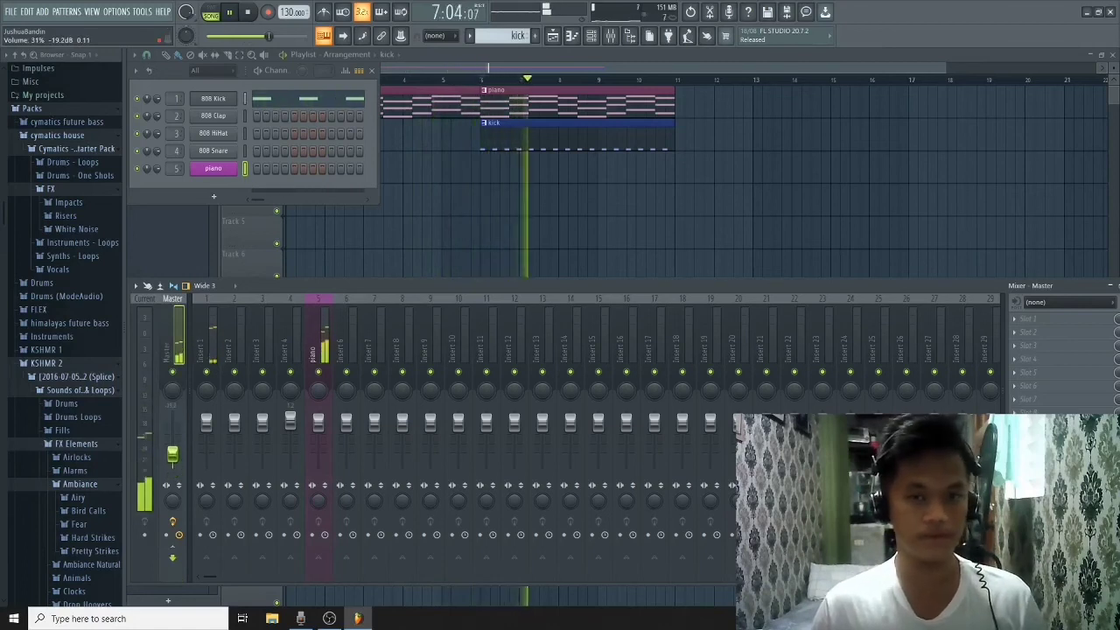
pyautogui.press('space')
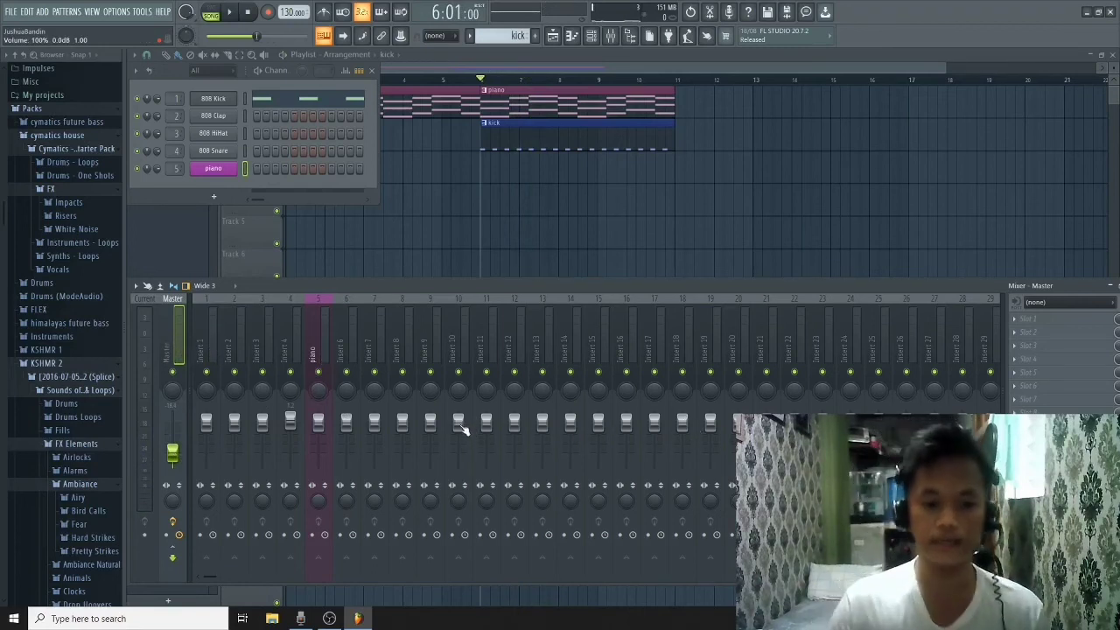
# Step: Raise Insert 11 slightly and Insert 12 to 104% volume, then bring the Master volume up to 99%
pyautogui.click(484, 420)
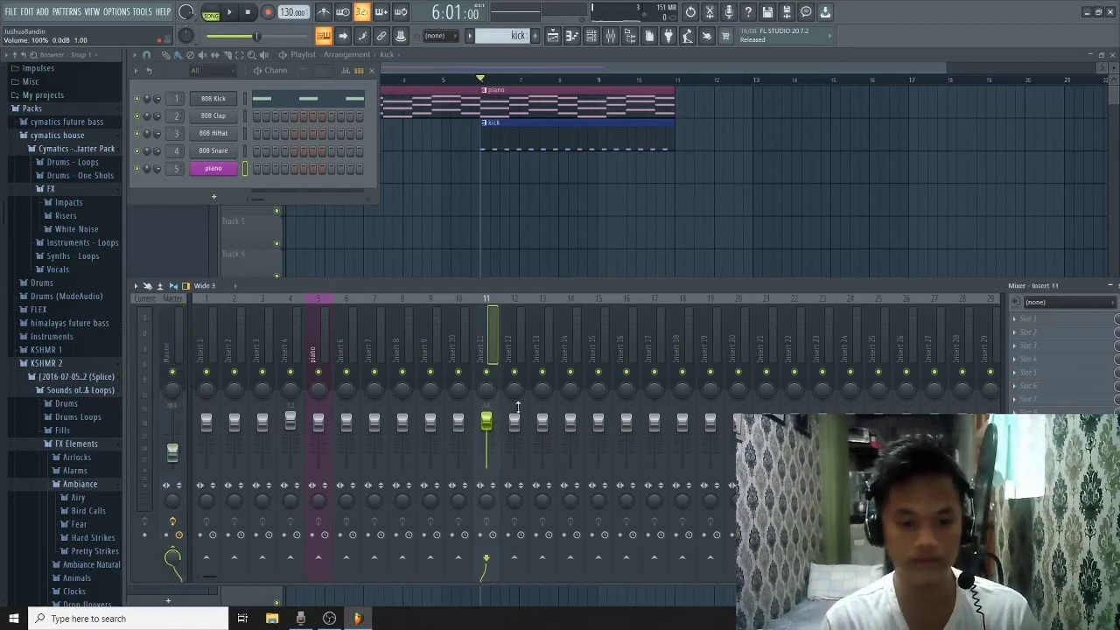
pyautogui.click(518, 405)
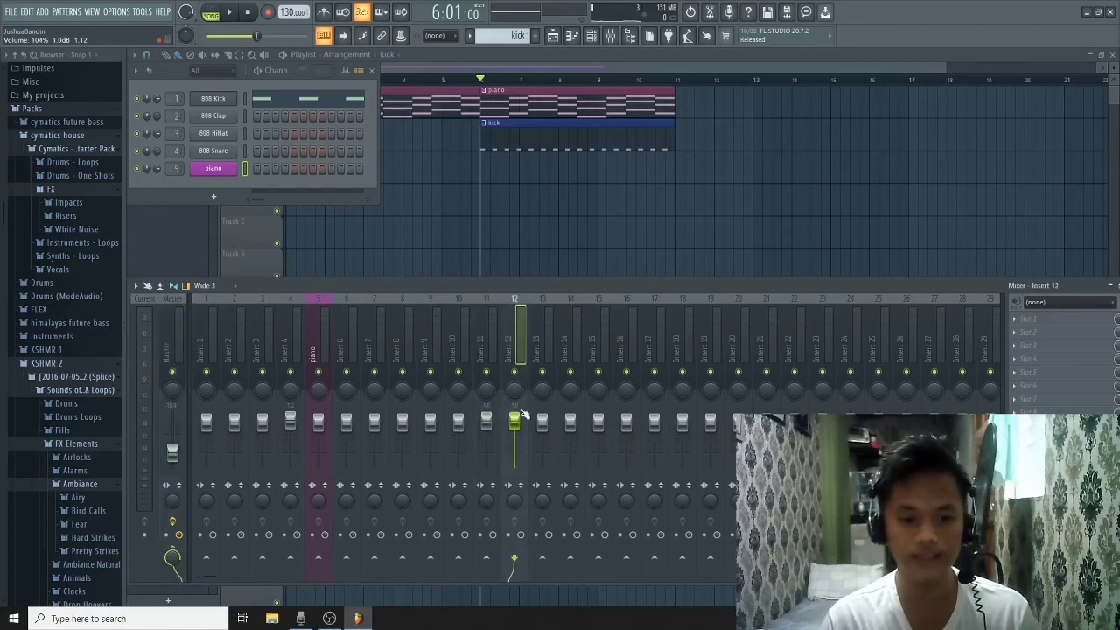
pyautogui.click(174, 453)
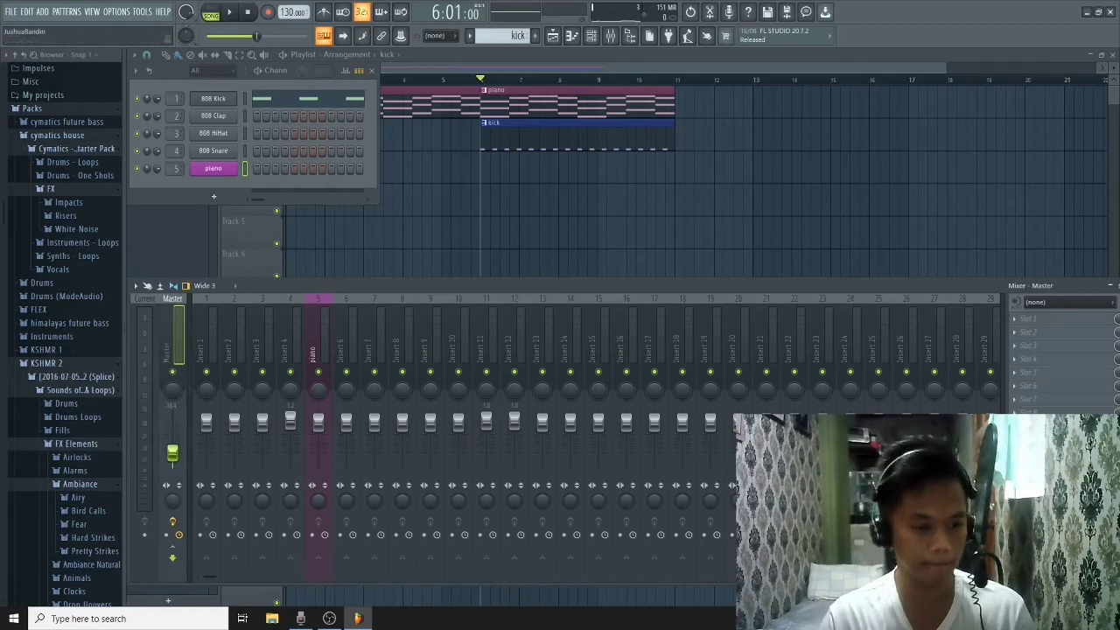
pyautogui.moveTo(173, 453); pyautogui.dragTo(173, 424)
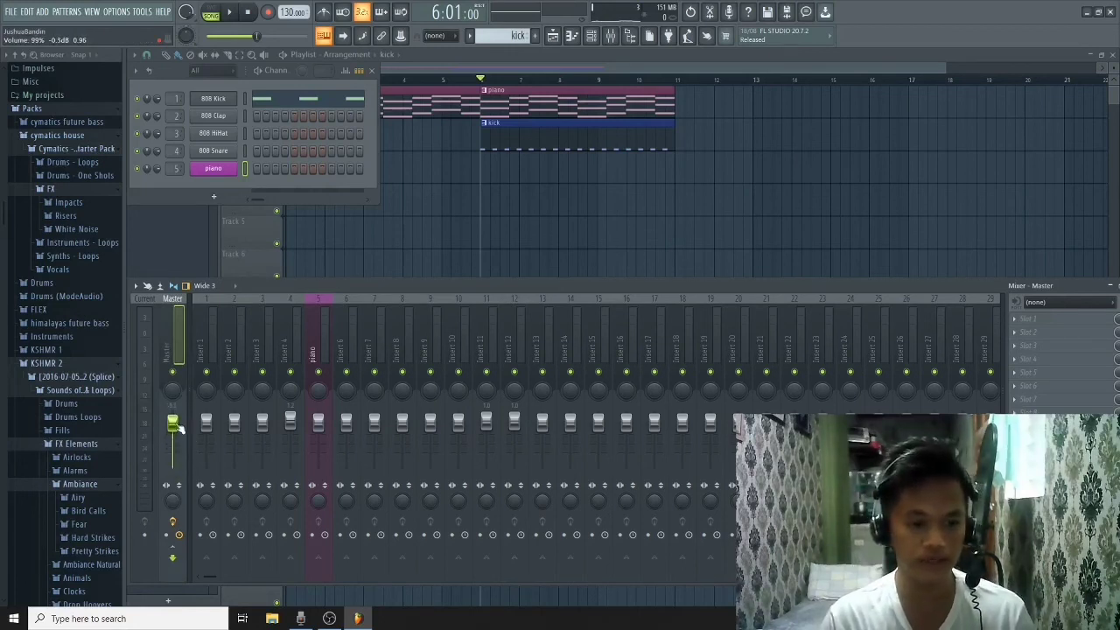
# Step: Select Inserts 1, 2, 3 and the piano track in turn to view each track's effect slots
pyautogui.click(204, 300)
pyautogui.click(232, 303)
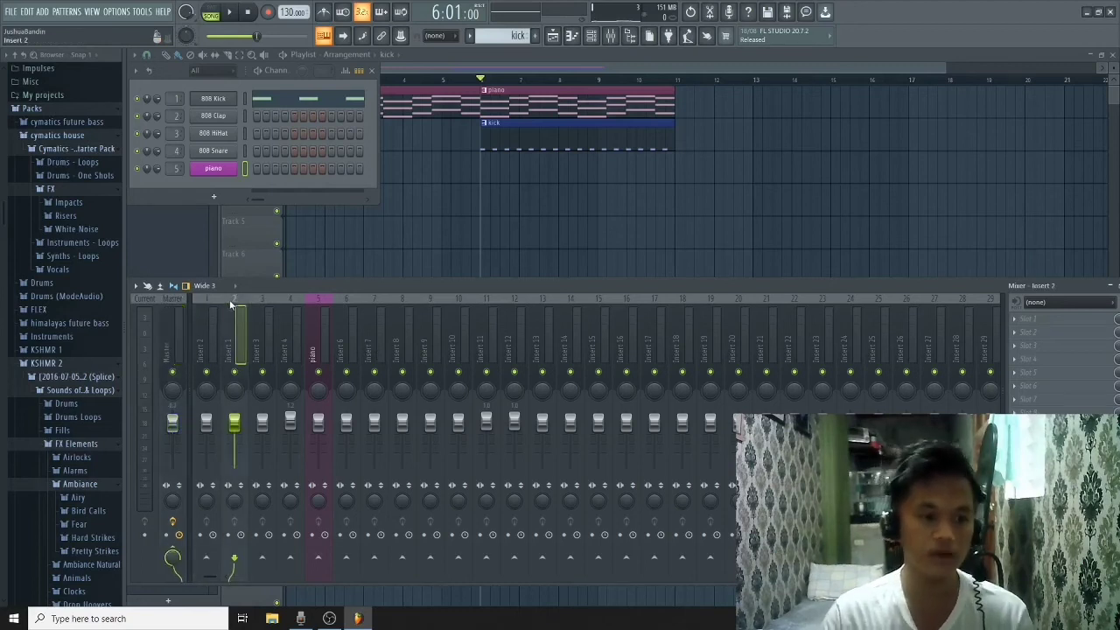
pyautogui.click(260, 303)
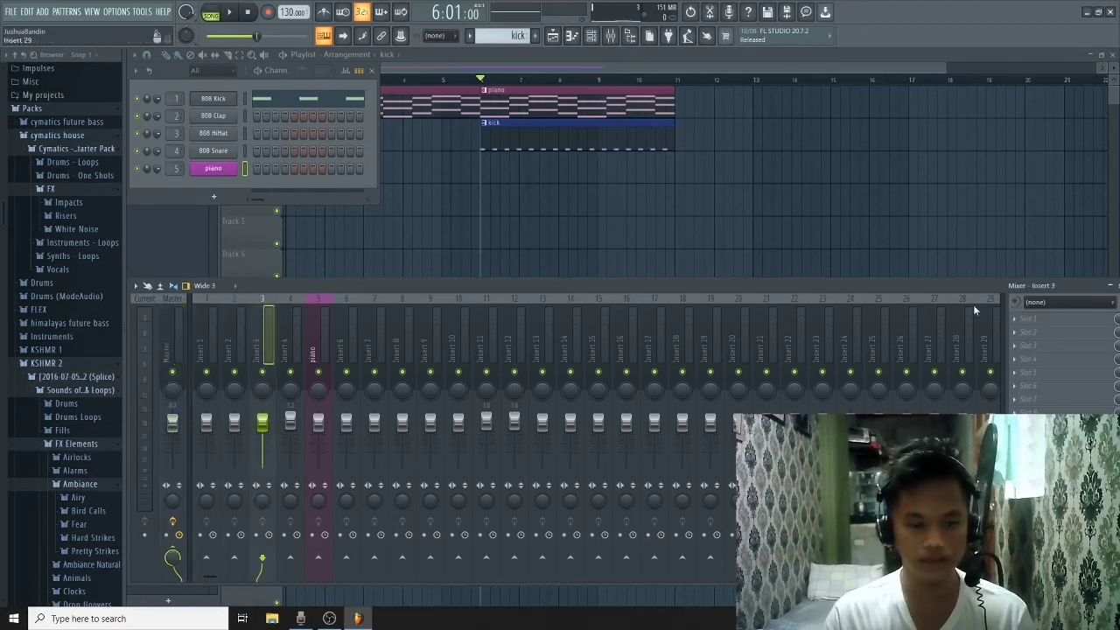
pyautogui.click(317, 306)
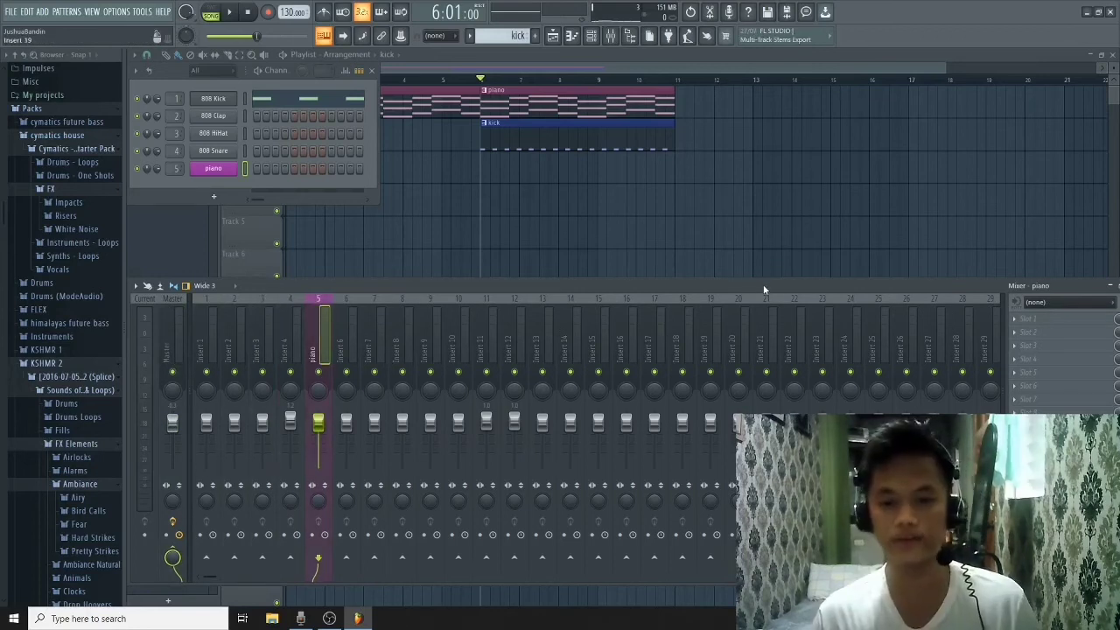
# Step: Move the mixer window so the piano track's effect slots are fully in view, then switch to the playlist and back
pyautogui.moveTo(763, 284); pyautogui.dragTo(668, 292)
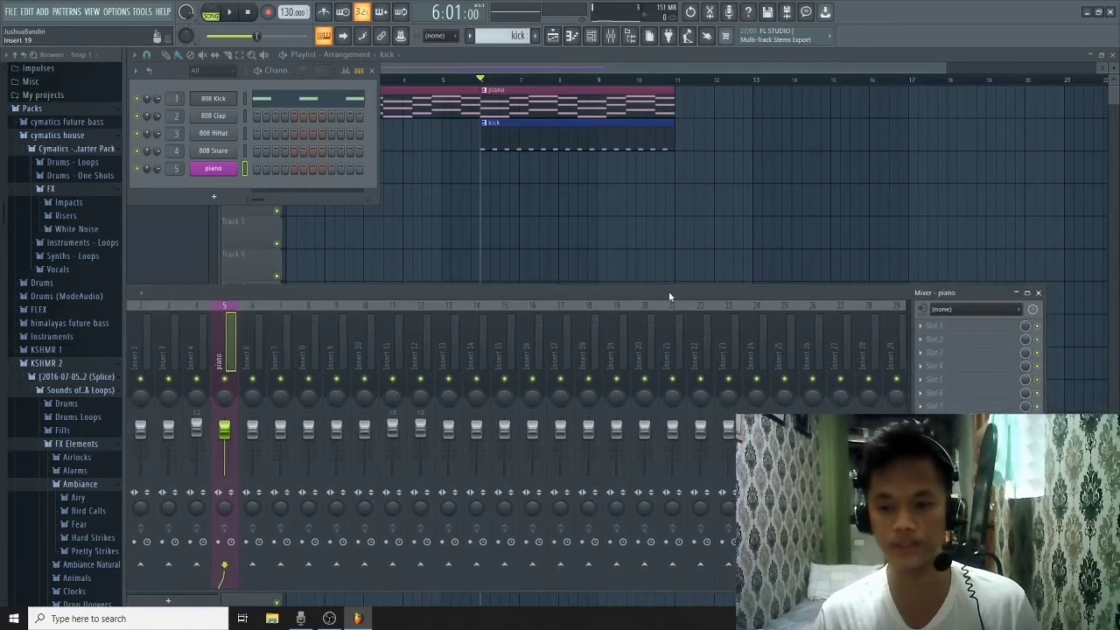
pyautogui.click(945, 327)
pyautogui.click(969, 292)
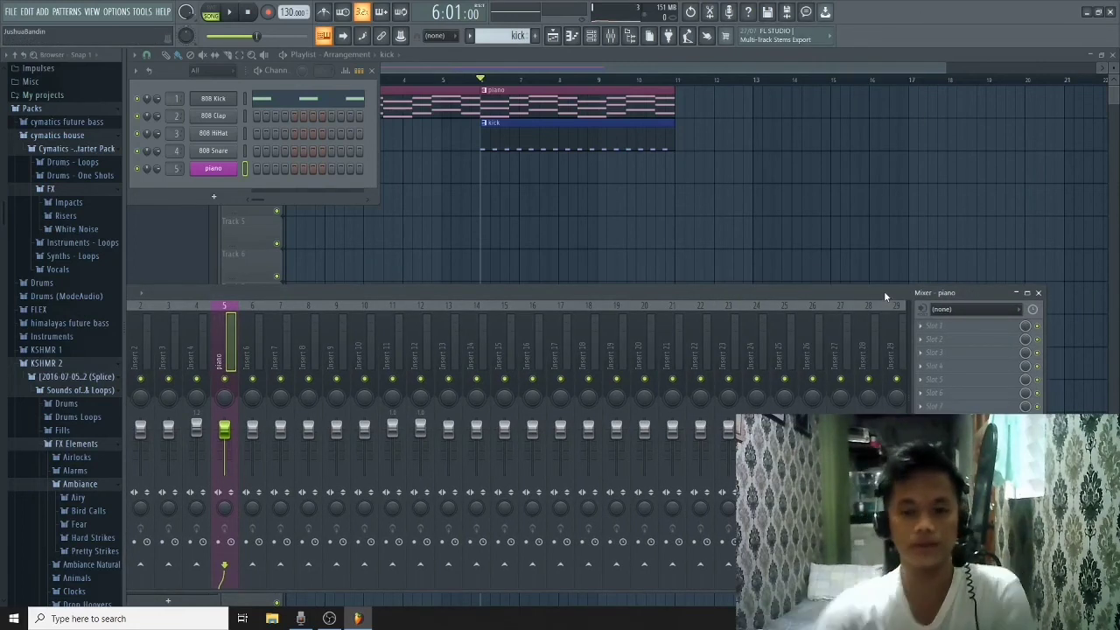
pyautogui.click(402, 69)
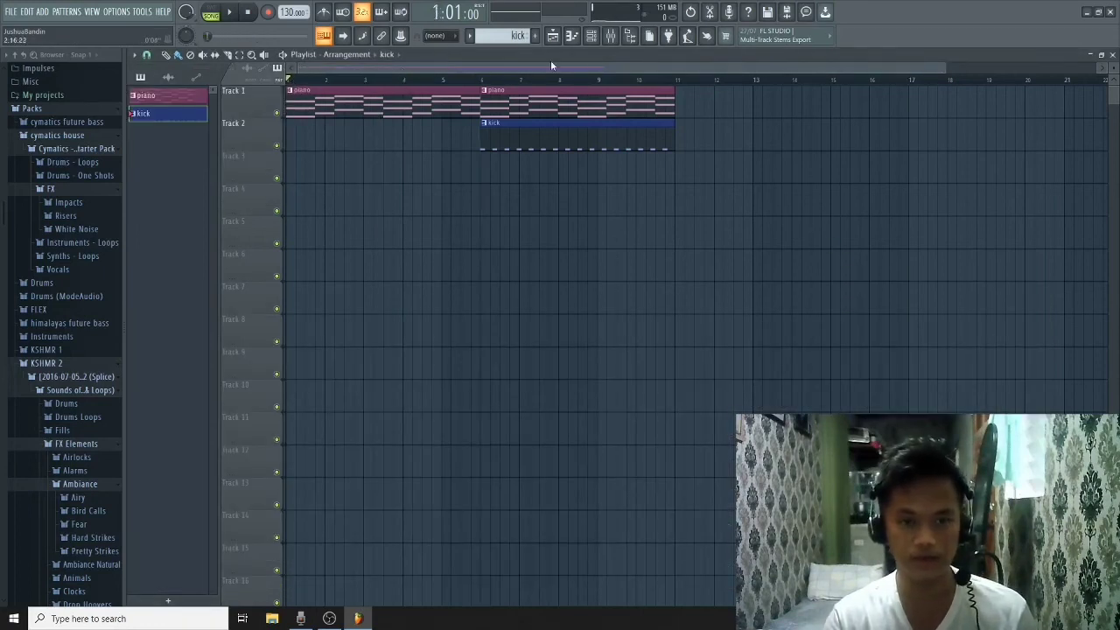
pyautogui.click(605, 36)
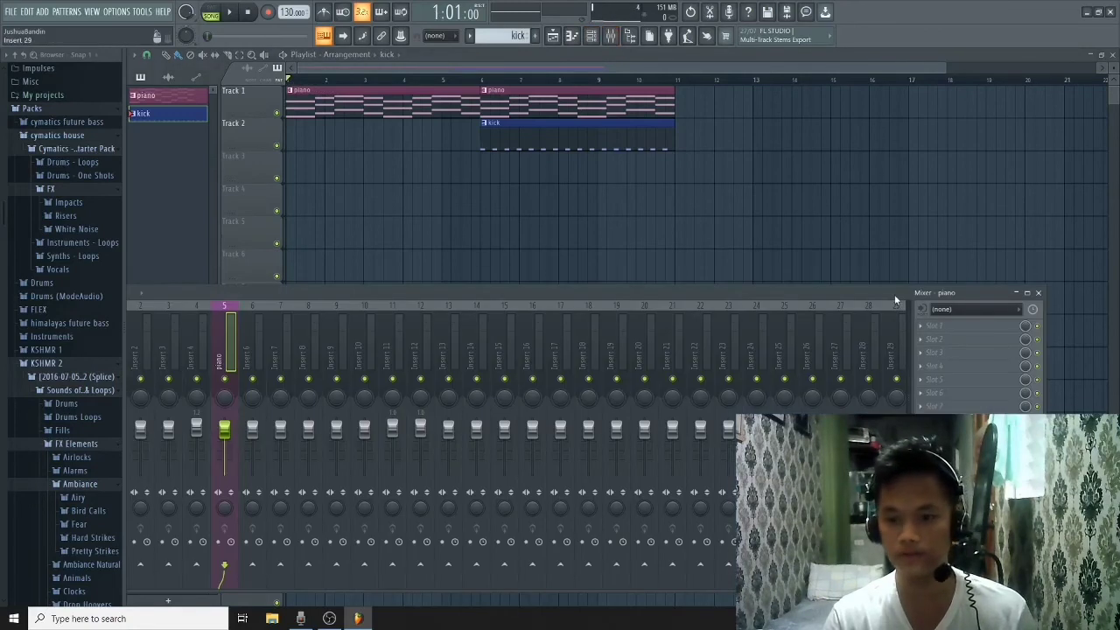
# Step: Load Fruity Reeverb 2 into the piano track's first effect slot and set its wet level to 73%
pyautogui.moveTo(894, 294); pyautogui.dragTo(916, 295)
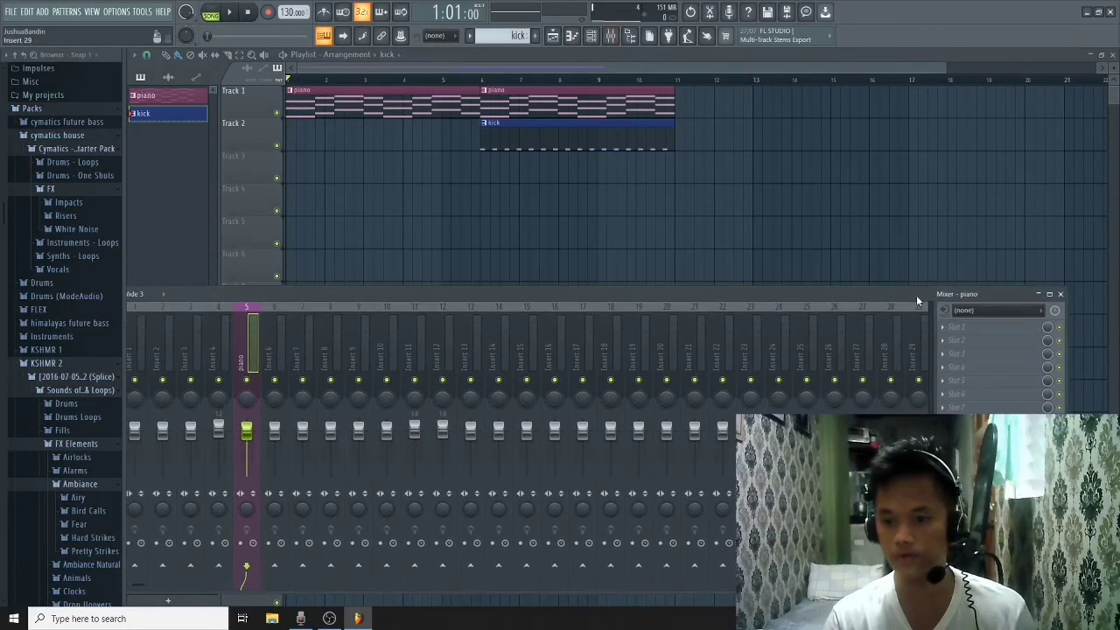
pyautogui.click(954, 330)
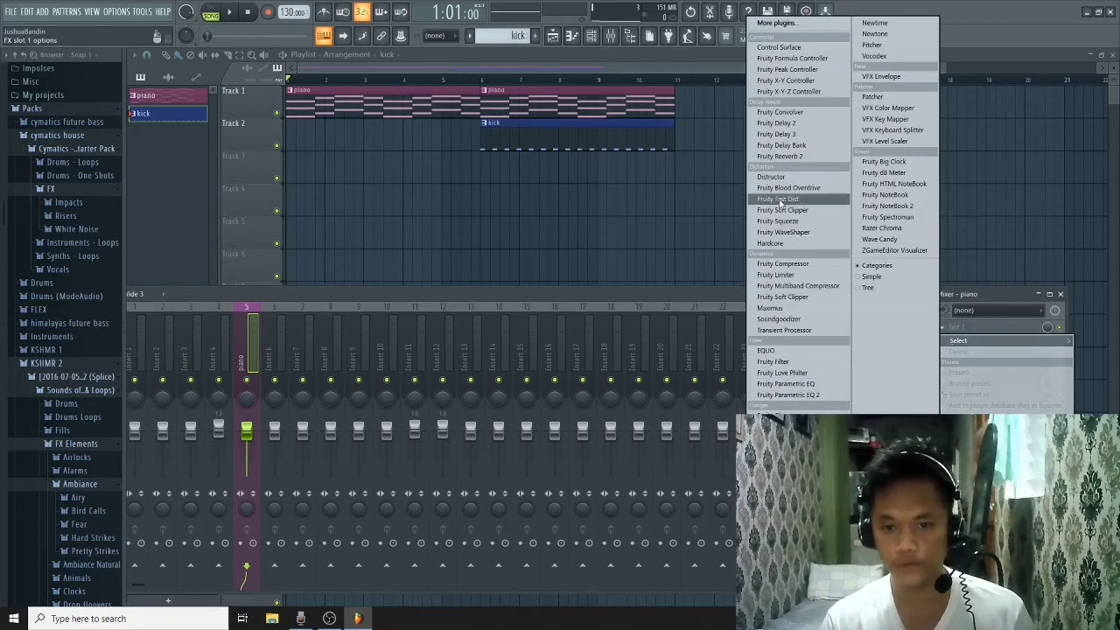
pyautogui.click(780, 158)
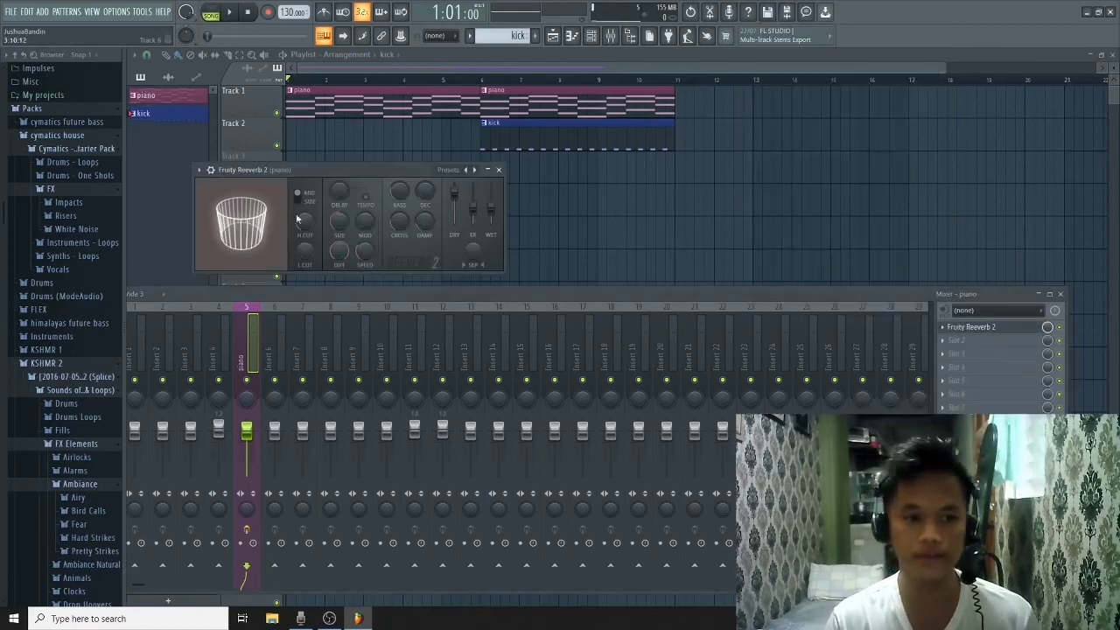
pyautogui.moveTo(324, 168); pyautogui.dragTo(545, 173)
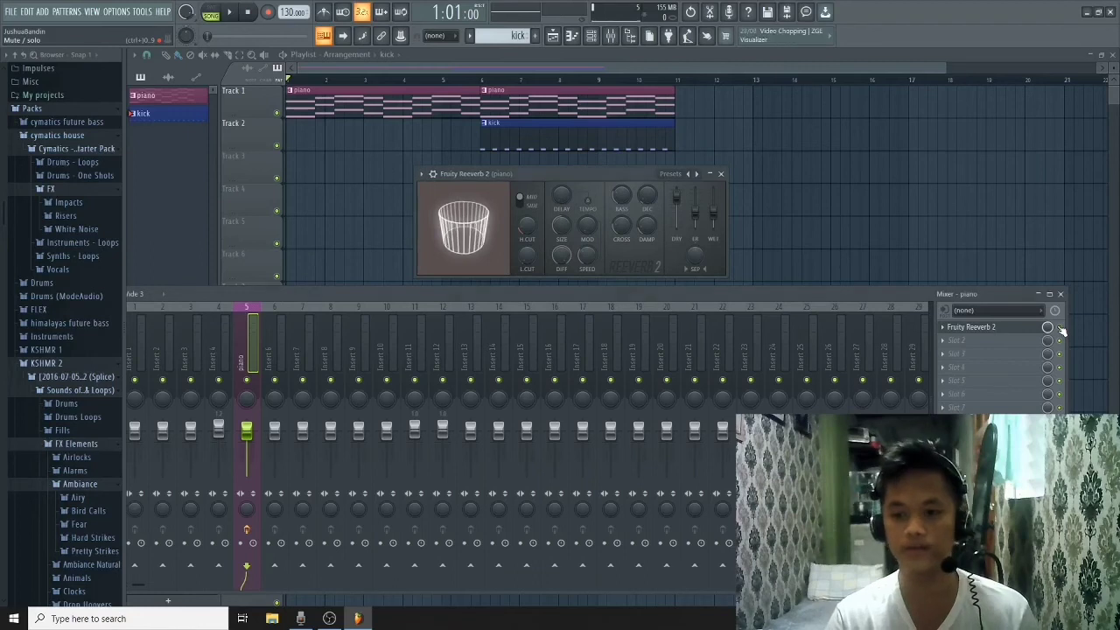
pyautogui.moveTo(713, 215); pyautogui.dragTo(713, 203)
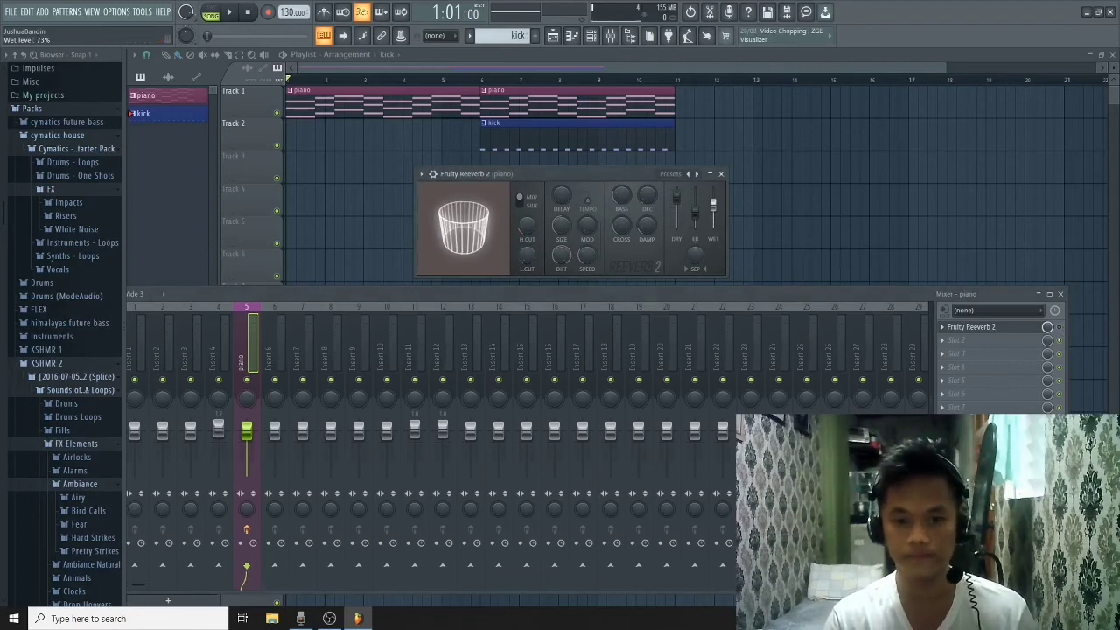
# Step: Play the arrangement with the reverb bypassed, lower the piano track's volume to 81%, and stop playback
pyautogui.press('space')
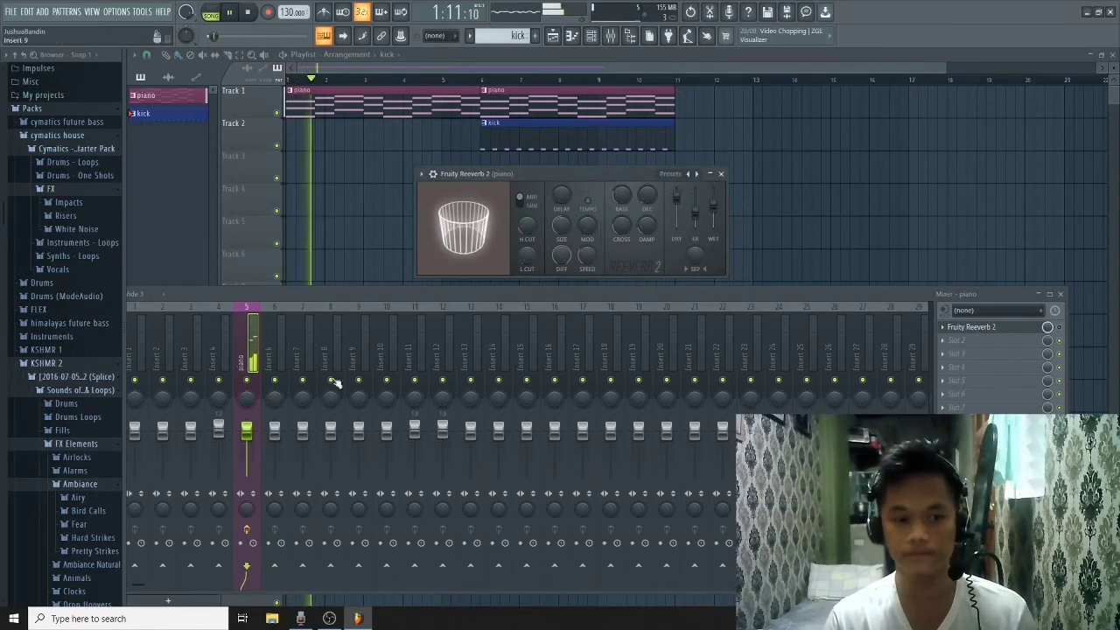
pyautogui.moveTo(247, 430); pyautogui.dragTo(247, 441)
pyautogui.press('space')
pyautogui.press('space')
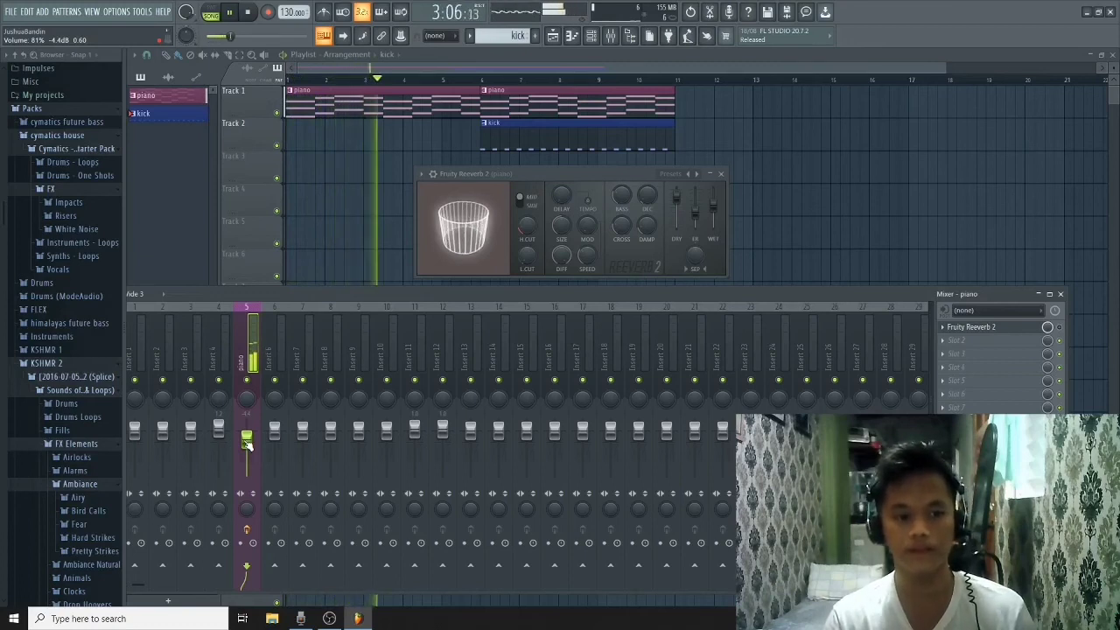
pyautogui.press('space')
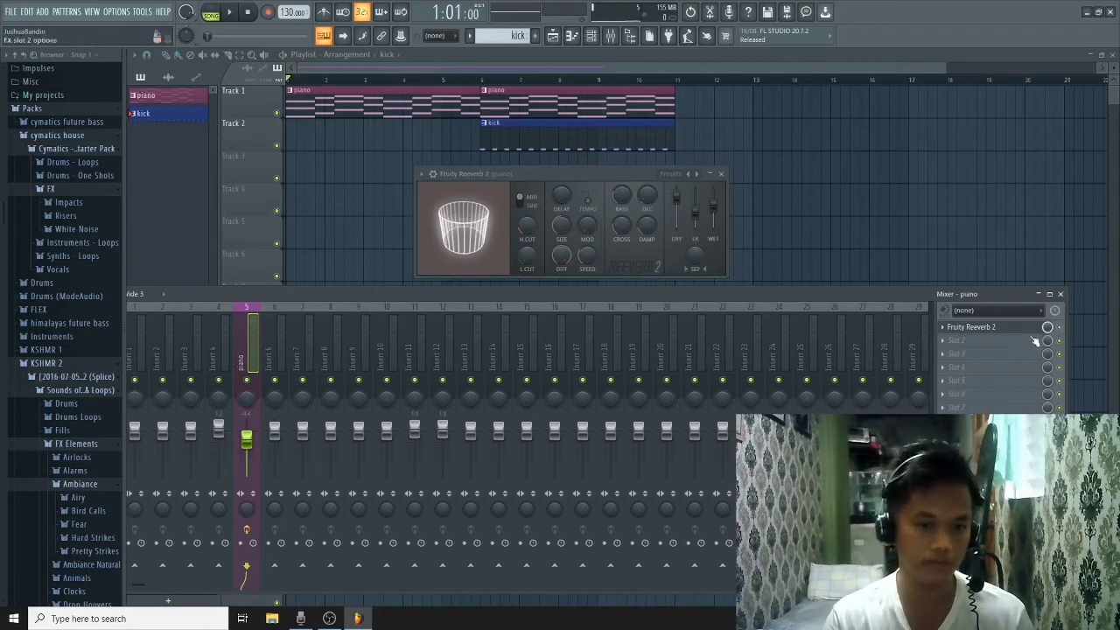
# Step: Play the piano part with Fruity Reeverb 2 enabled to hear the effect, restarting once before stopping
pyautogui.press('space')
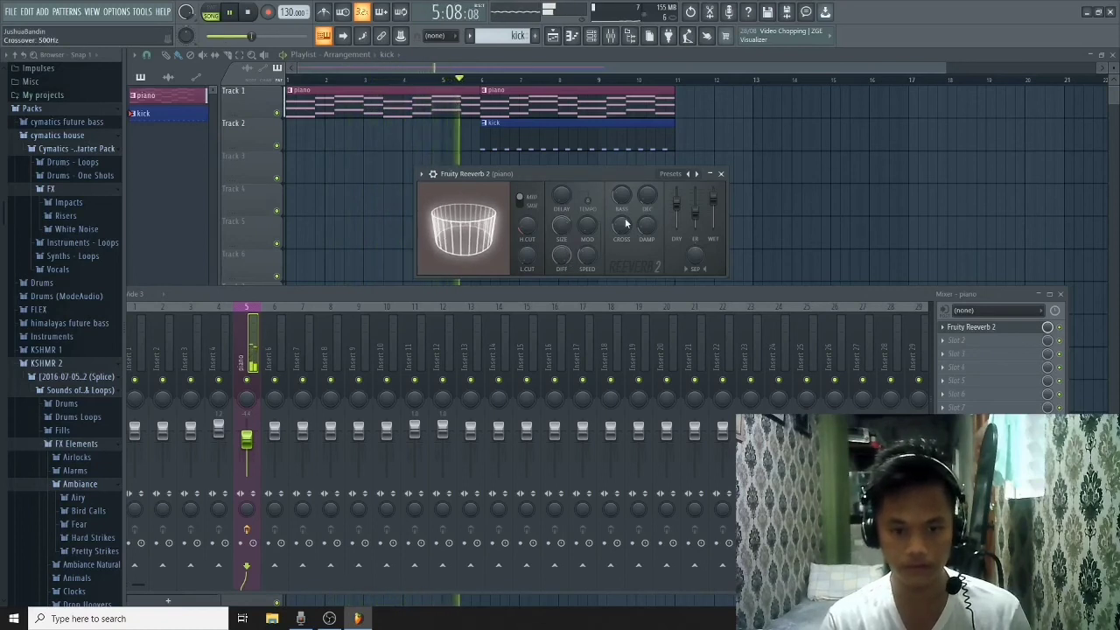
pyautogui.press('space')
pyautogui.press('space')
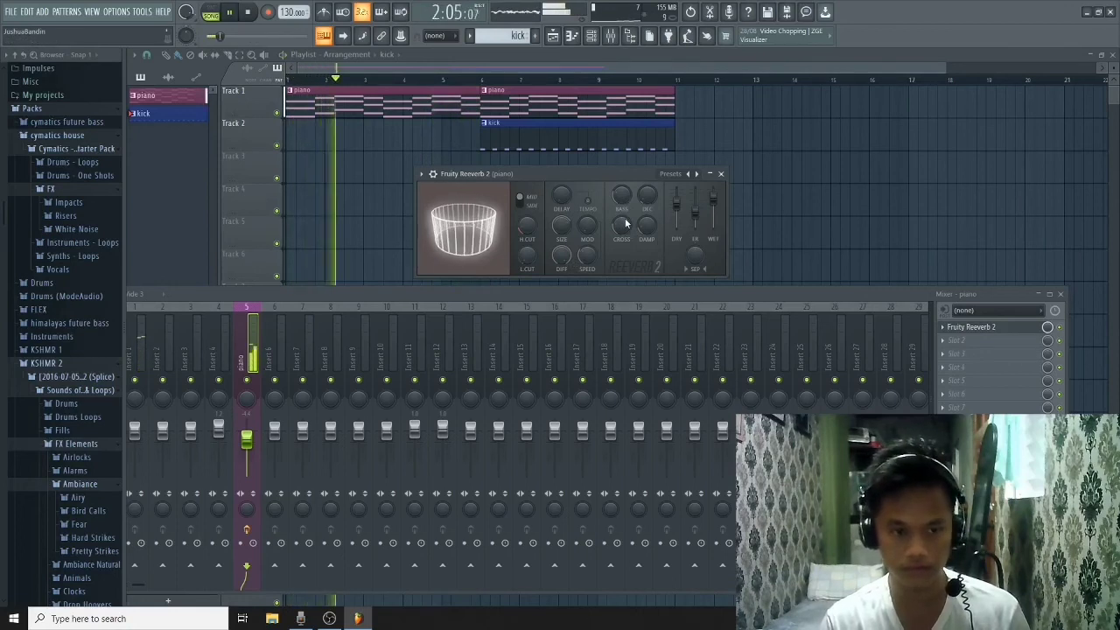
pyautogui.press('space')
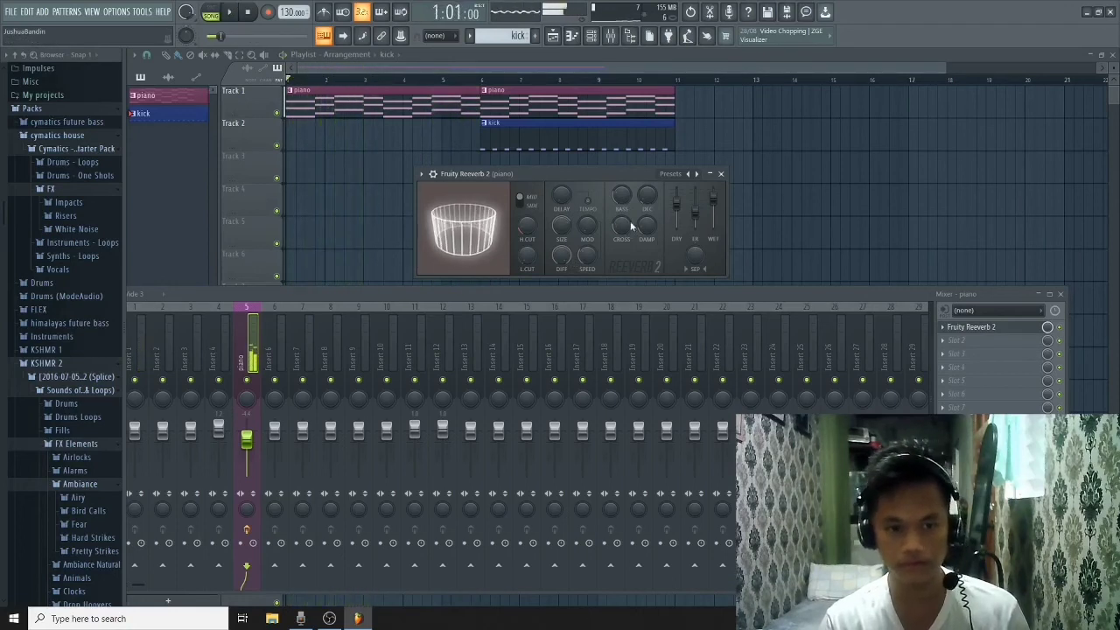
# Step: Replace Fruity Reeverb 2 on the piano track with OTT from the full plugin list and move its window aside
pyautogui.click(944, 328)
pyautogui.moveTo(954, 335)
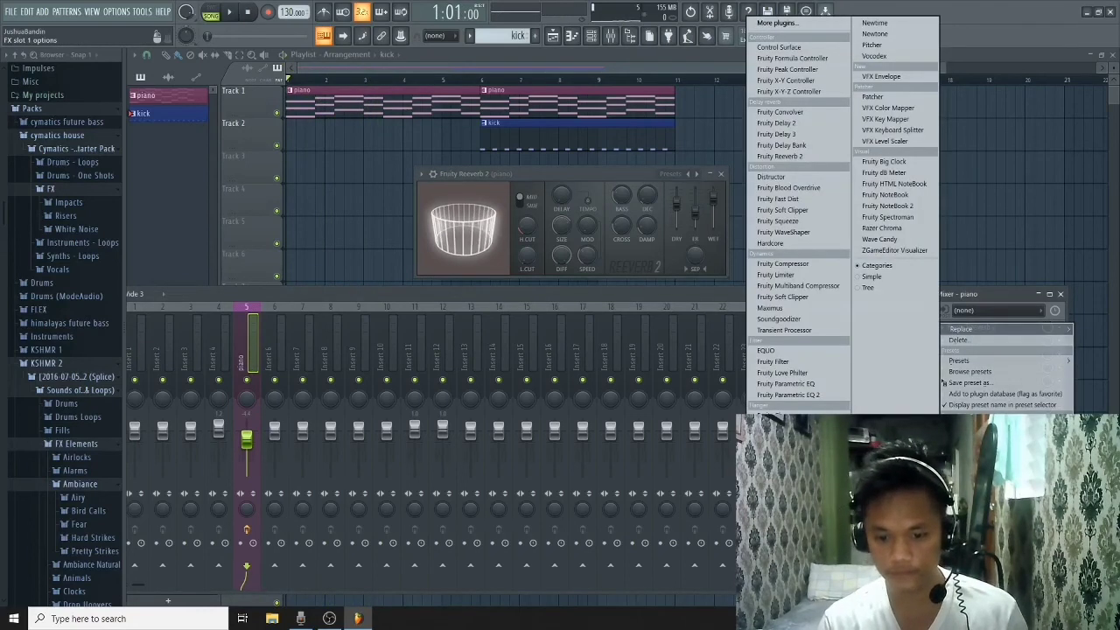
pyautogui.click(777, 25)
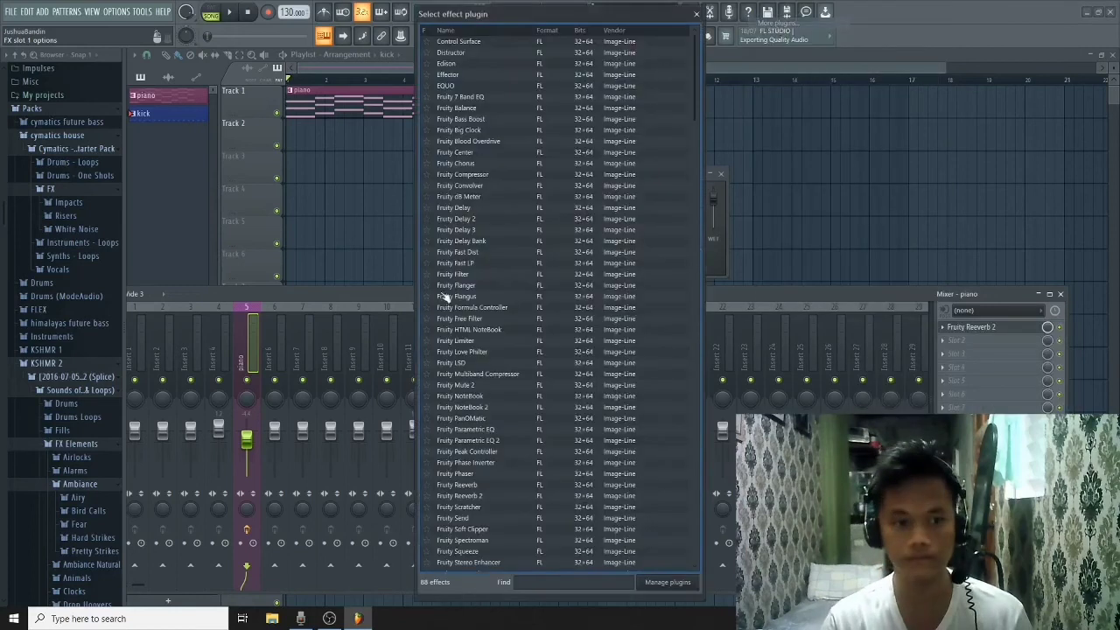
pyautogui.scroll(-6, 504, 365)
pyautogui.scroll(-3, 504, 365)
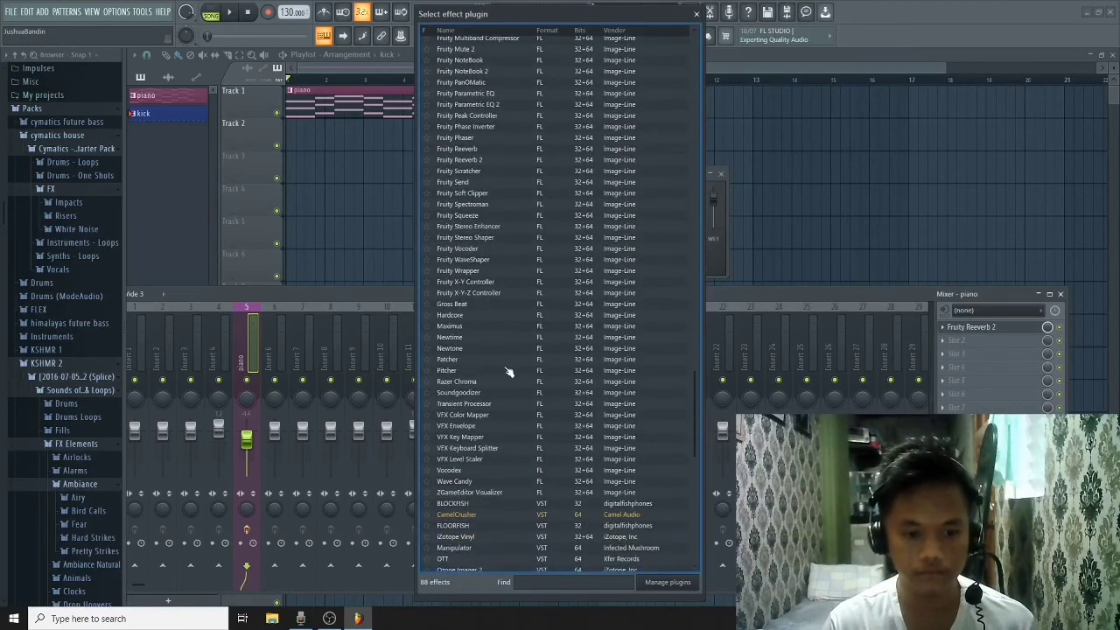
pyautogui.scroll(-3, 505, 431)
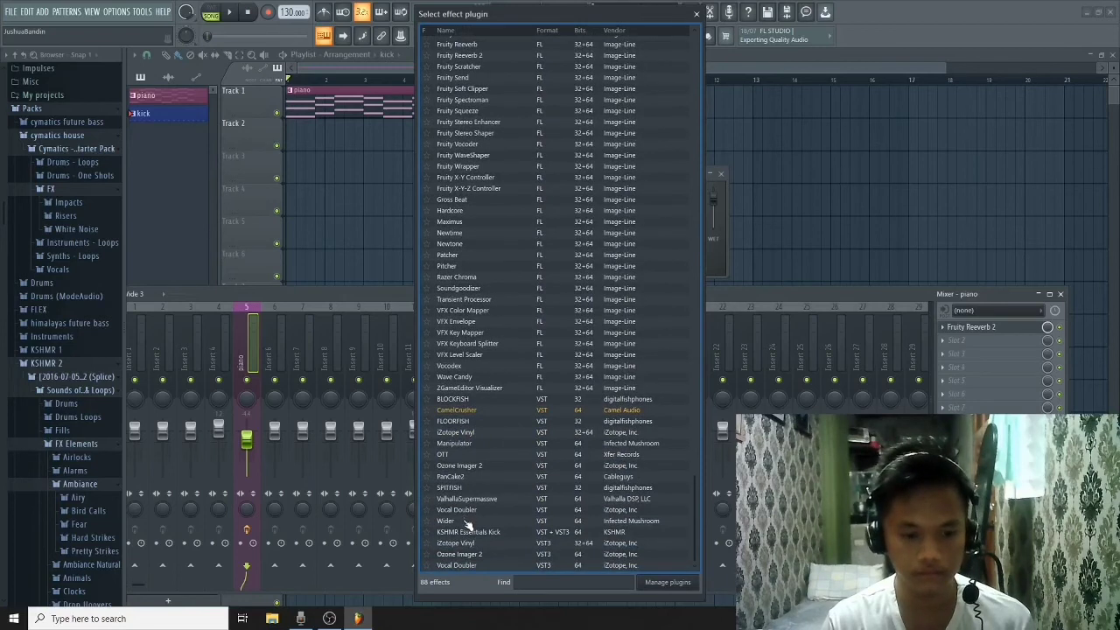
pyautogui.scroll(-2, 466, 536)
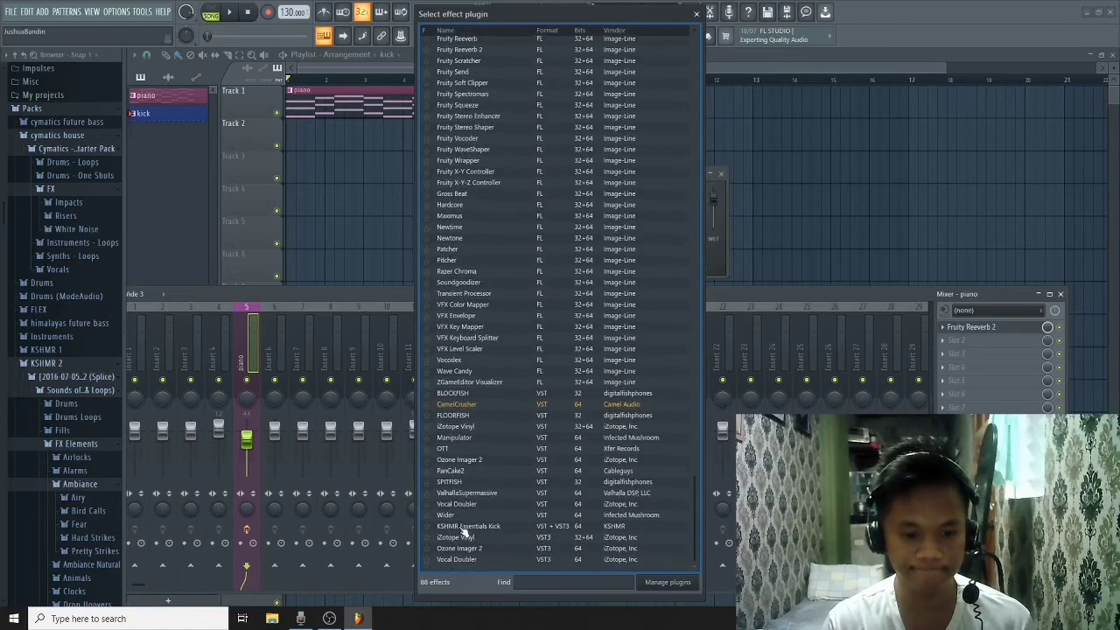
pyautogui.click(442, 458)
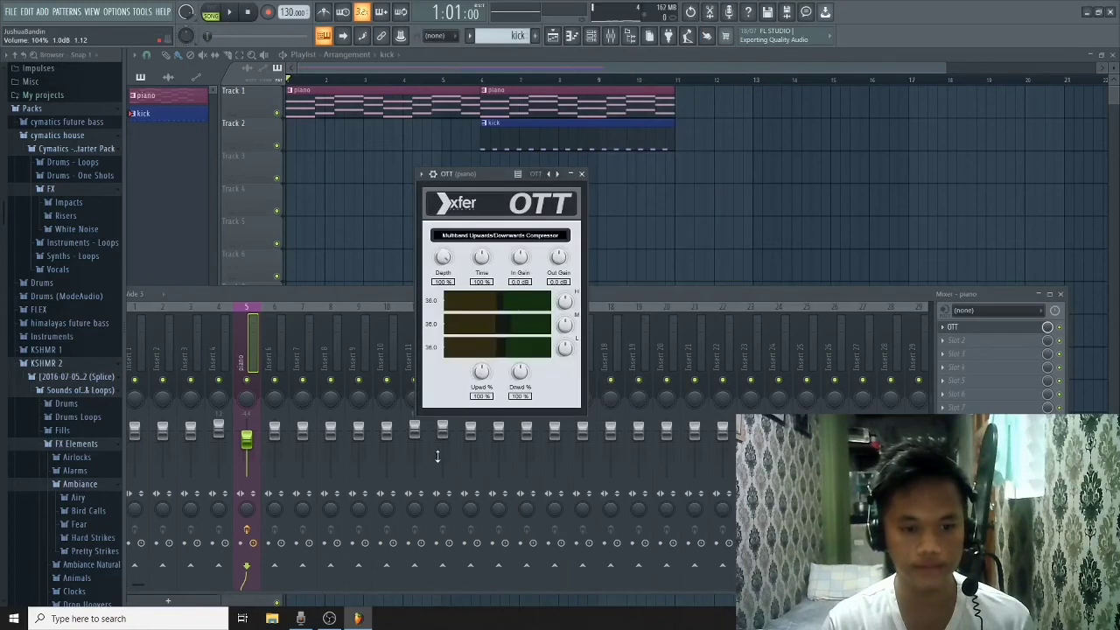
pyautogui.moveTo(476, 171); pyautogui.dragTo(385, 113)
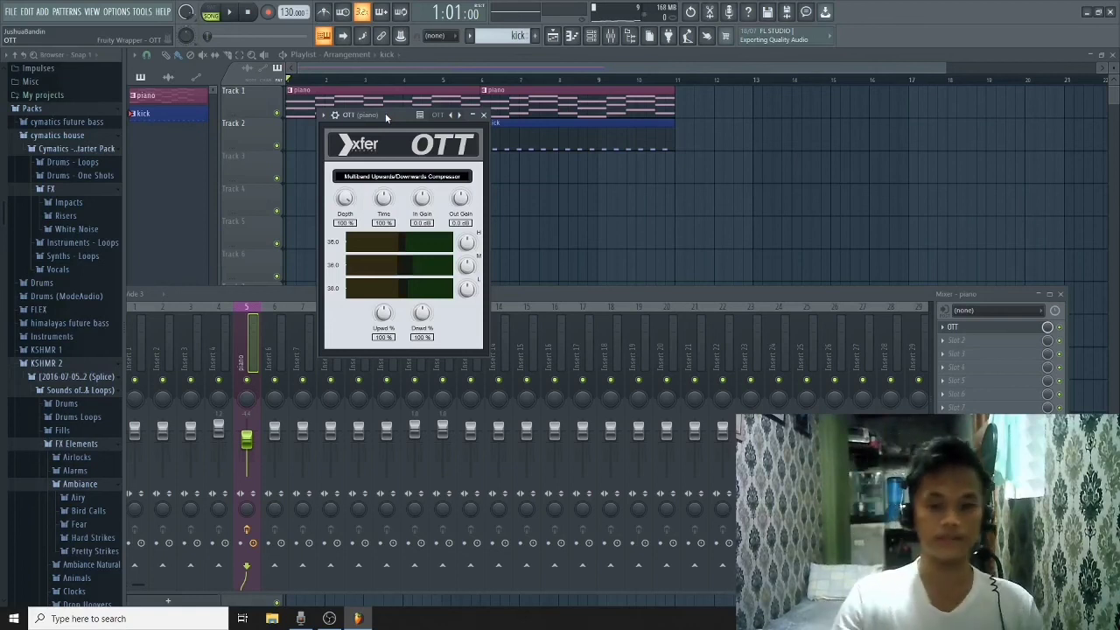
pyautogui.click(944, 329)
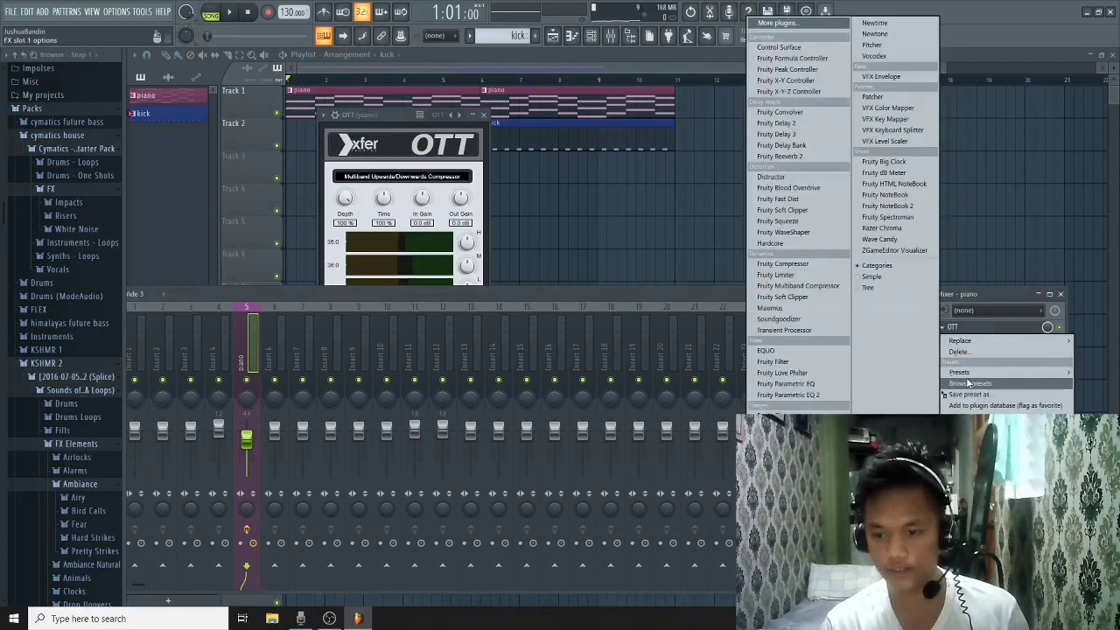
pyautogui.moveTo(966, 366)
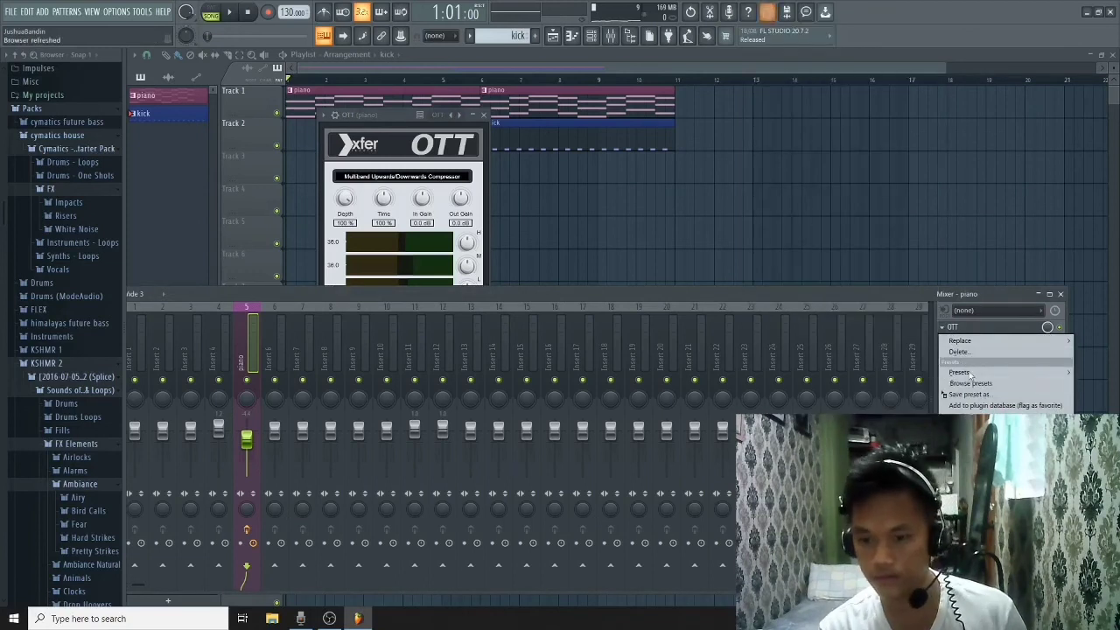
pyautogui.click(994, 292)
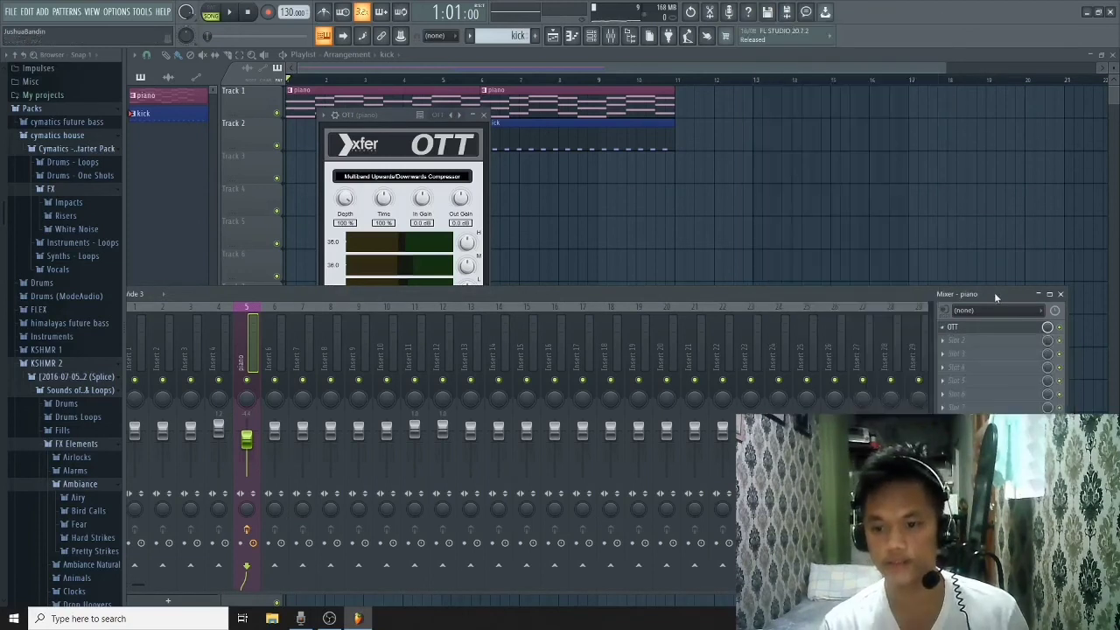
pyautogui.click(945, 343)
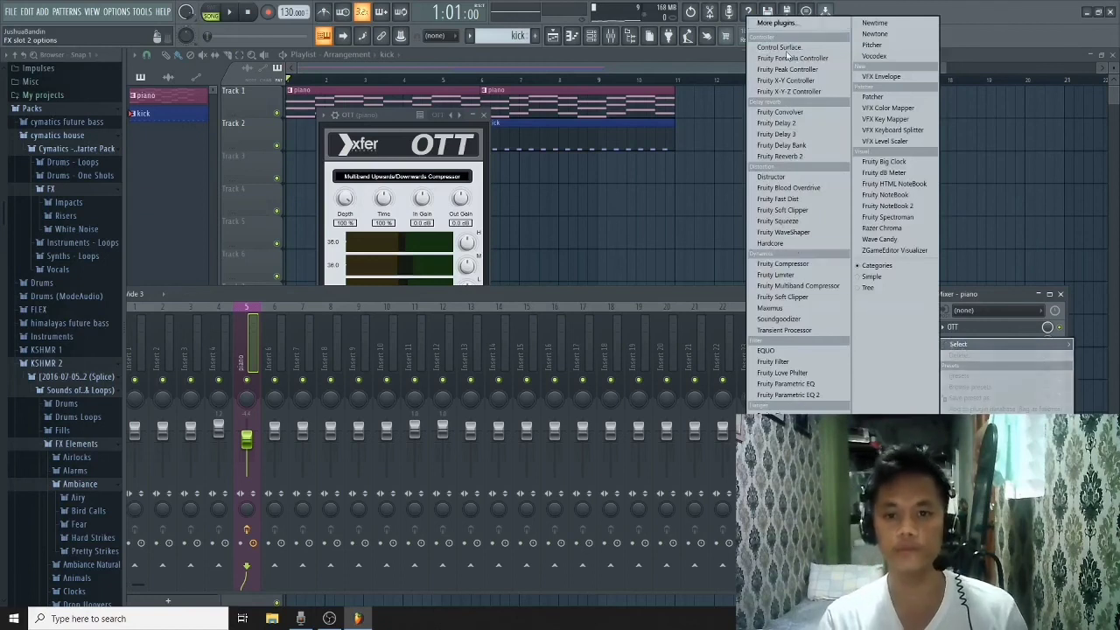
pyautogui.click(961, 16)
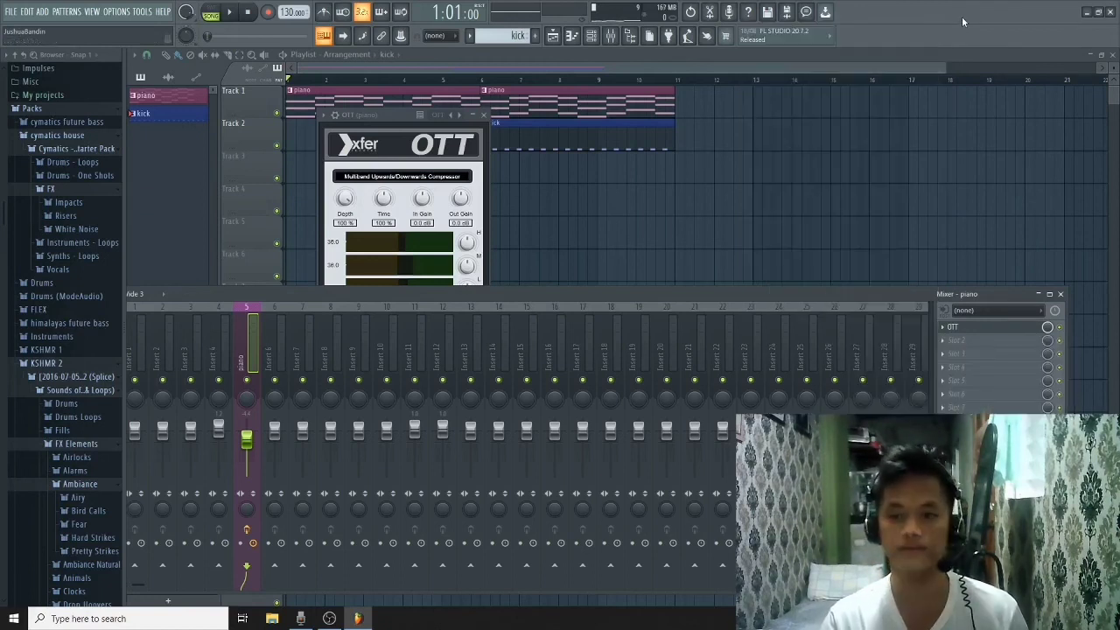
# Step: Reduce OTT's depth, then bypass it on the piano track and play the unprocessed sound
pyautogui.click(398, 129)
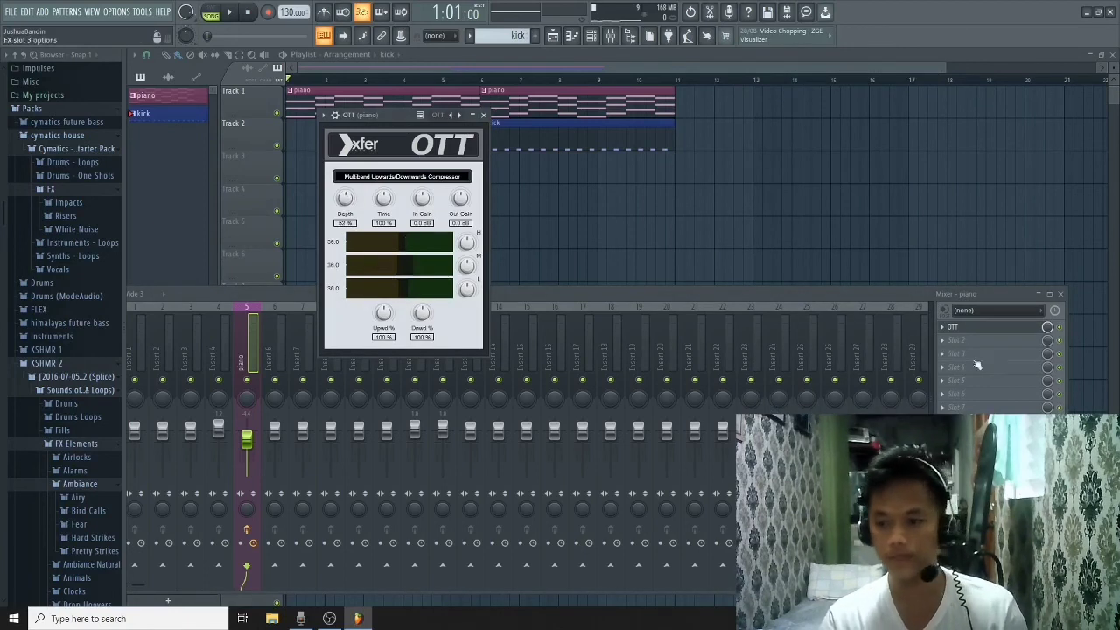
pyautogui.click(1064, 334)
pyautogui.press('space')
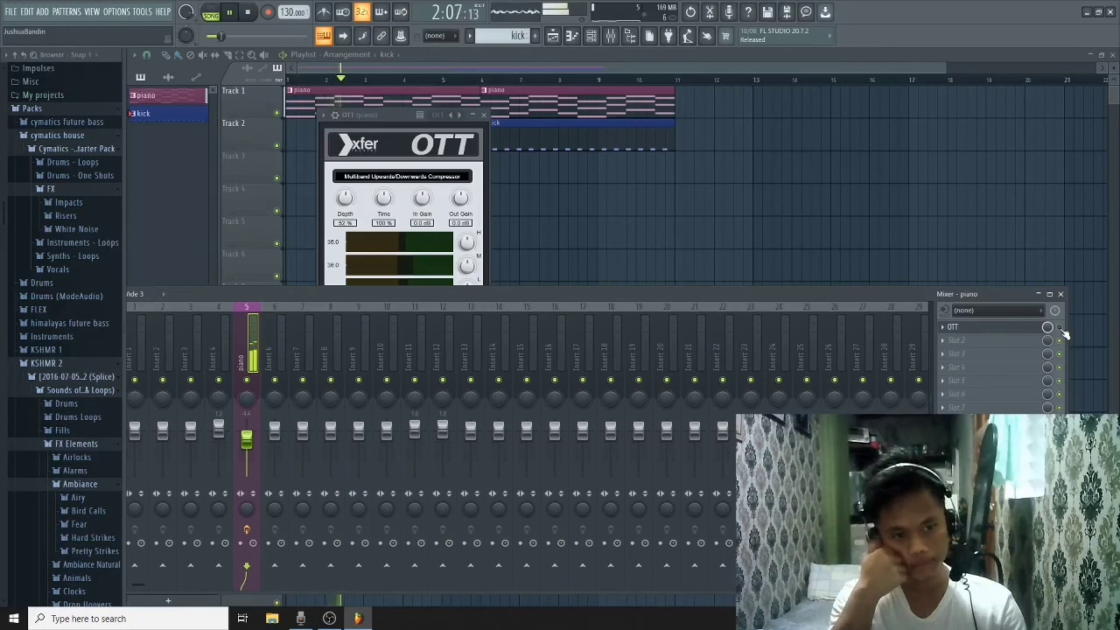
pyautogui.press('space')
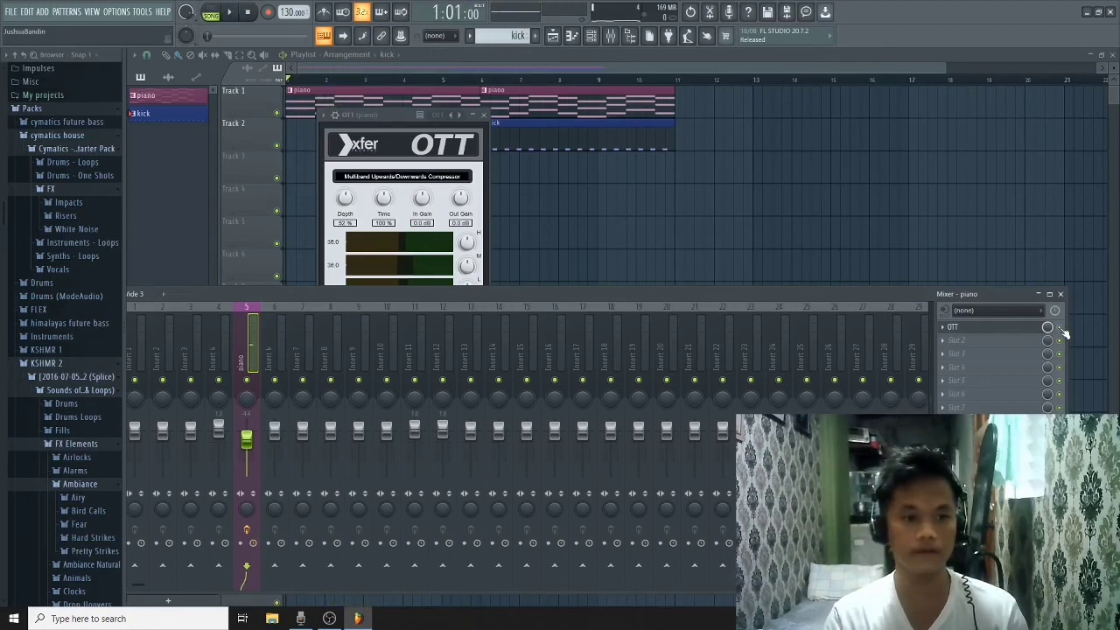
# Step: With OTT enabled during playback, set its depth to 80% and lower its high and mid band gains, then stop
pyautogui.press('space')
pyautogui.click(341, 182)
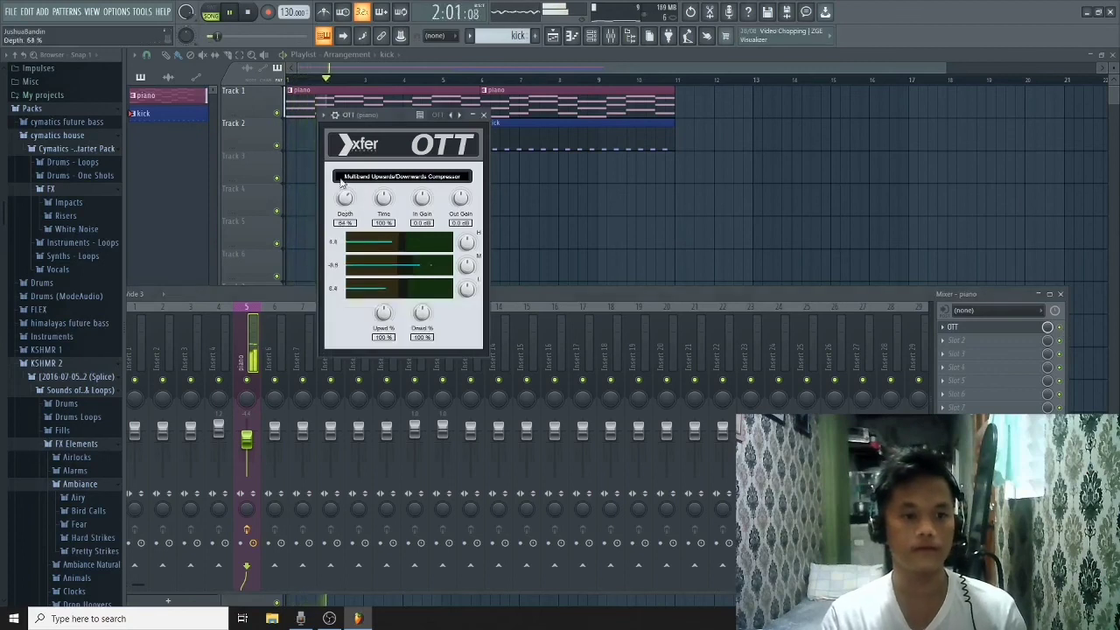
pyautogui.moveTo(341, 181); pyautogui.dragTo(342, 160)
pyautogui.moveTo(467, 243); pyautogui.dragTo(467, 273)
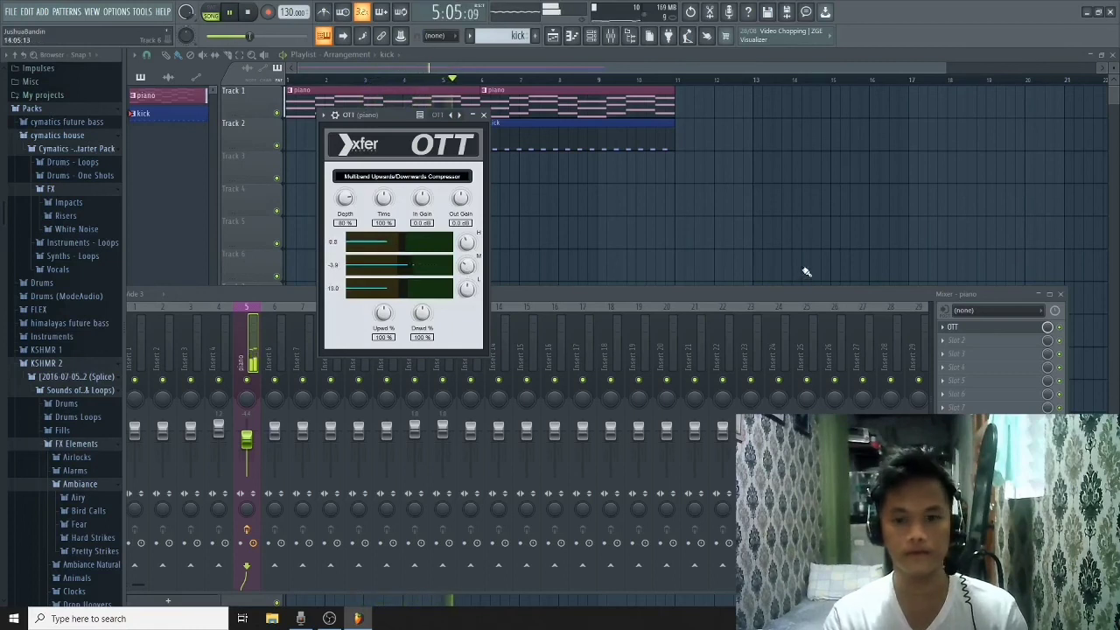
pyautogui.press('space')
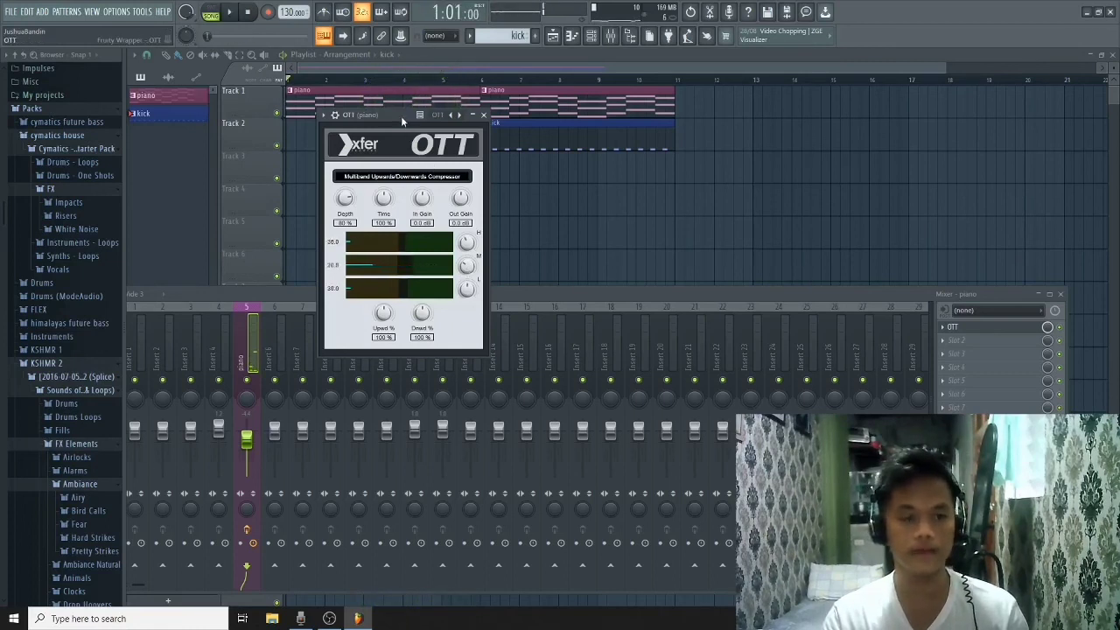
# Step: Compare the piano's playback with OTT enabled and with OTT bypassed
pyautogui.press('space')
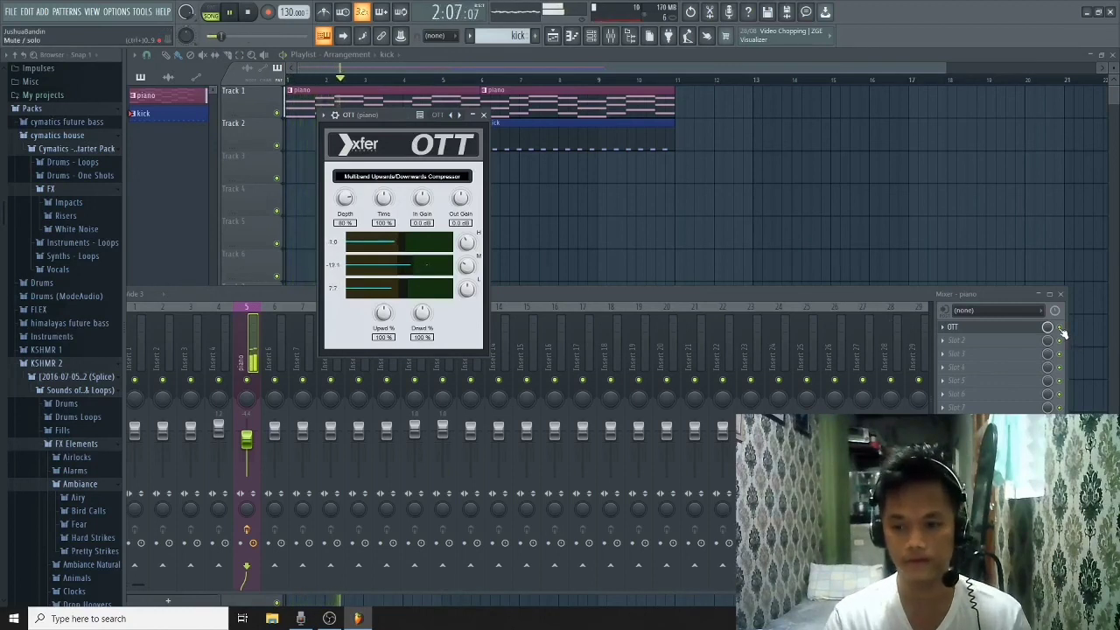
pyautogui.press('space')
pyautogui.click(1061, 332)
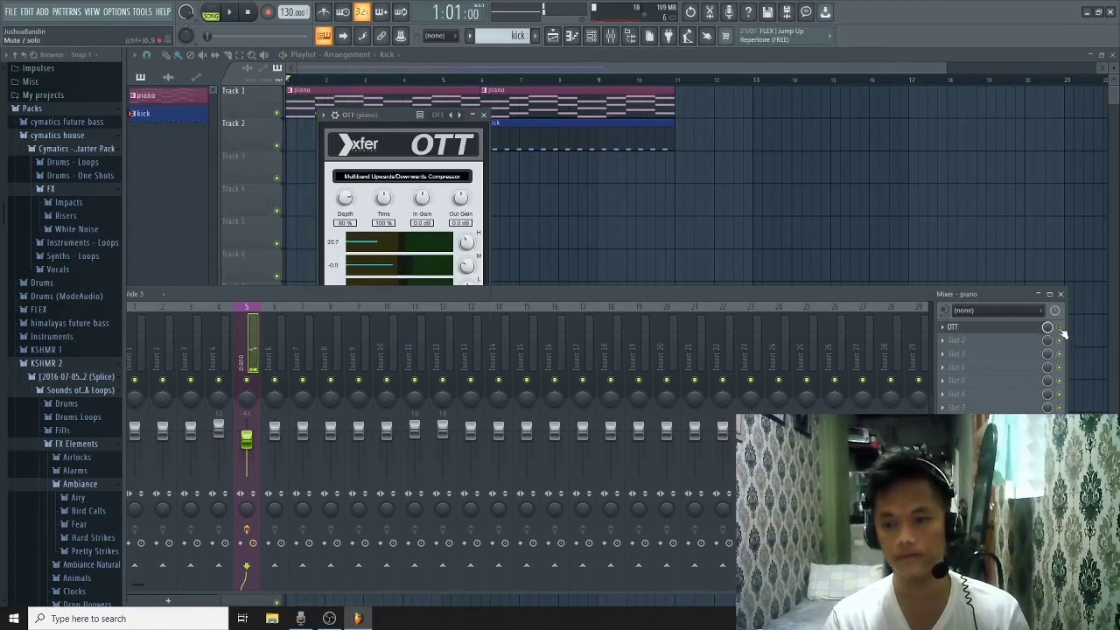
pyautogui.press('space')
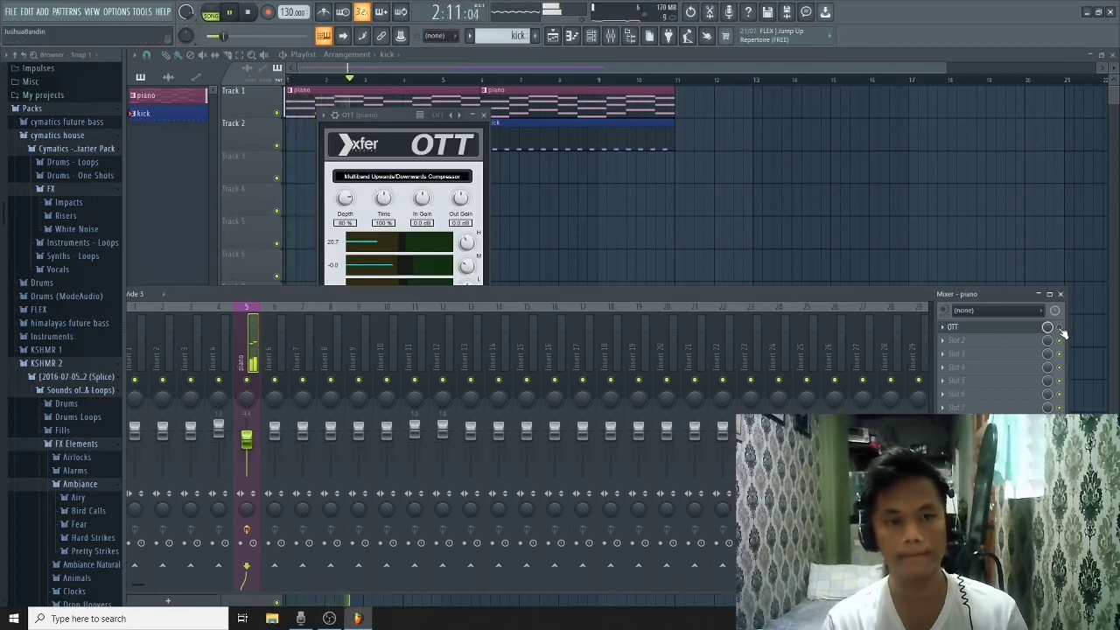
pyautogui.press('space')
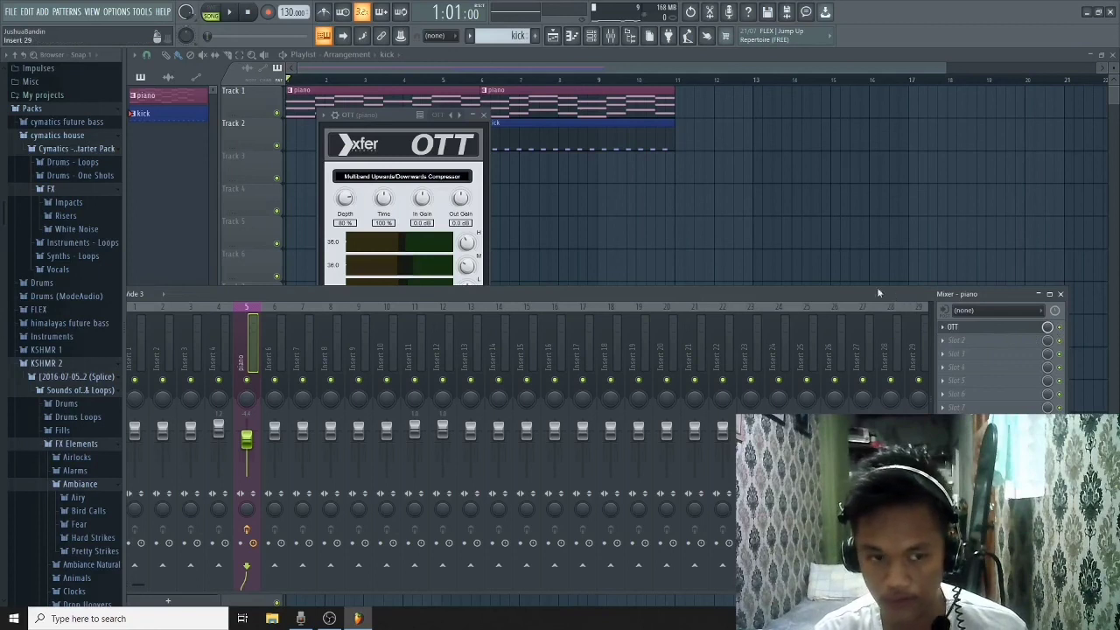
# Step: Hide the OTT and mixer windows, then reopen the mixer and move it so the Master track is fully in view
pyautogui.click(544, 186)
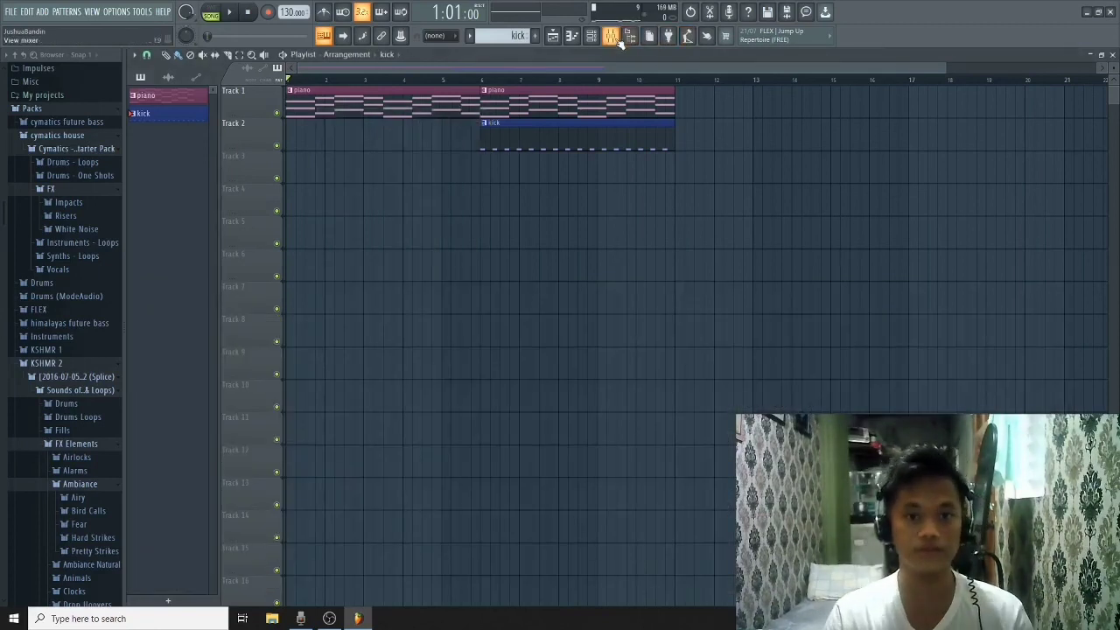
pyautogui.press('space')
pyautogui.press('space')
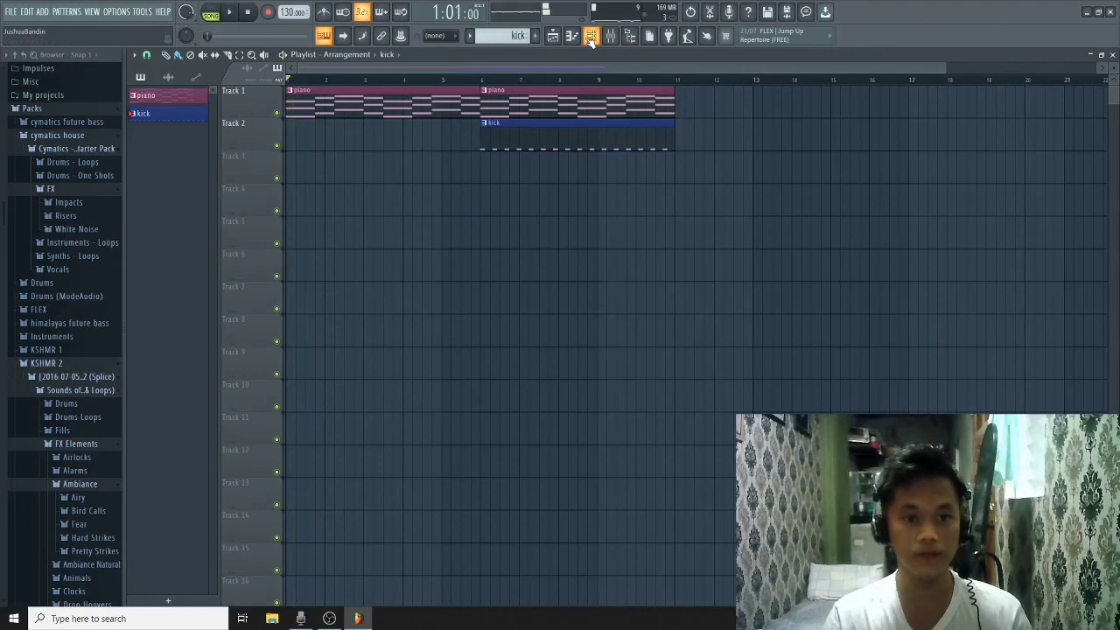
pyautogui.click(591, 36)
pyautogui.click(591, 37)
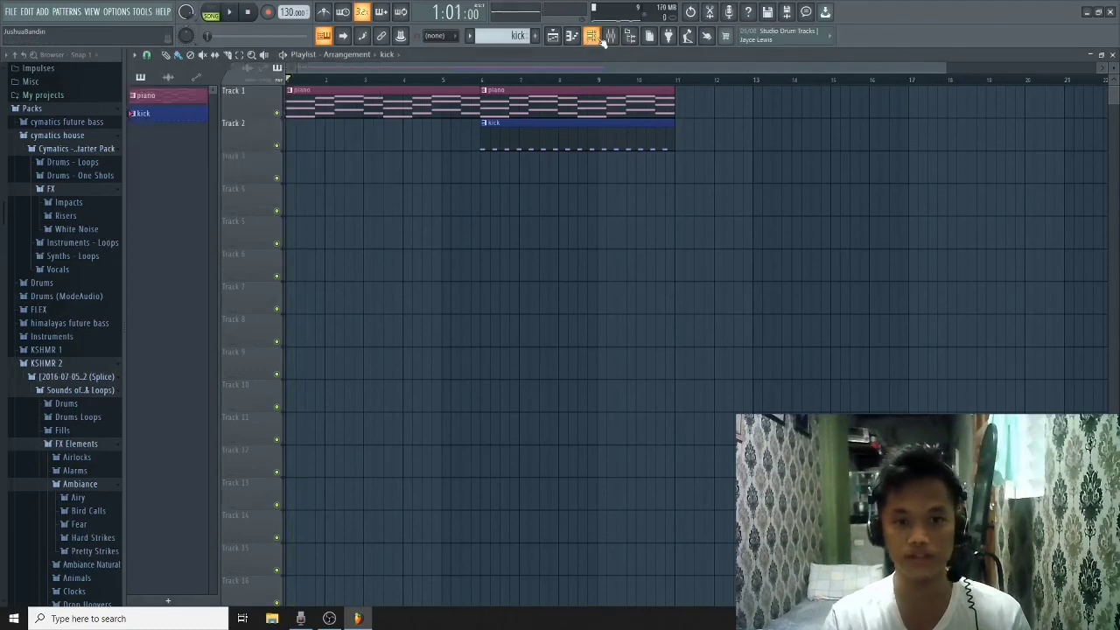
pyautogui.click(611, 36)
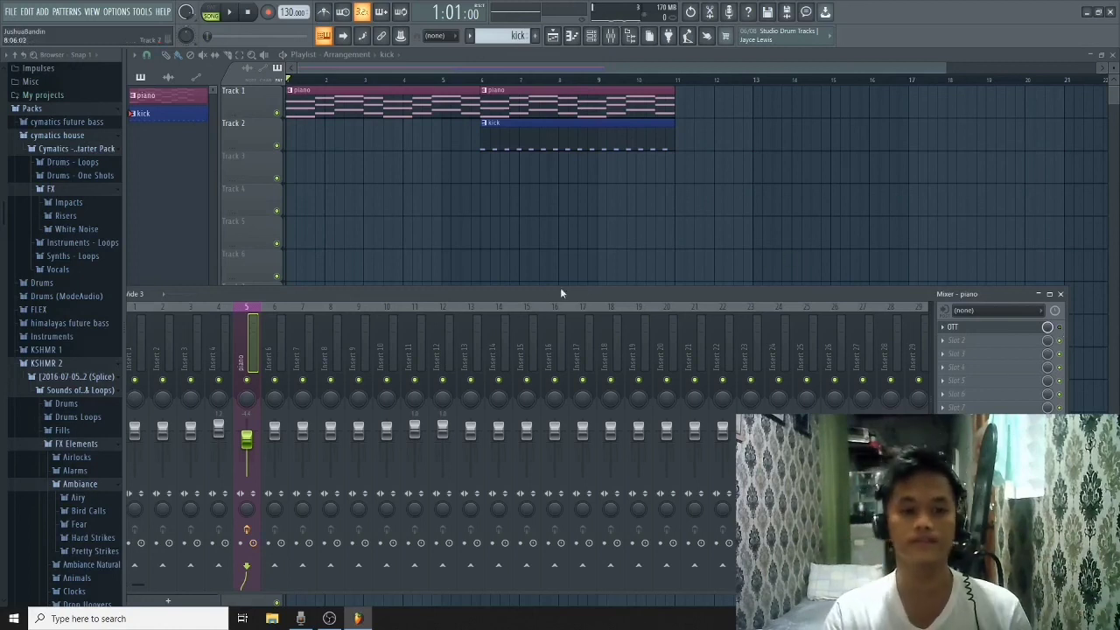
pyautogui.moveTo(540, 293); pyautogui.dragTo(618, 283)
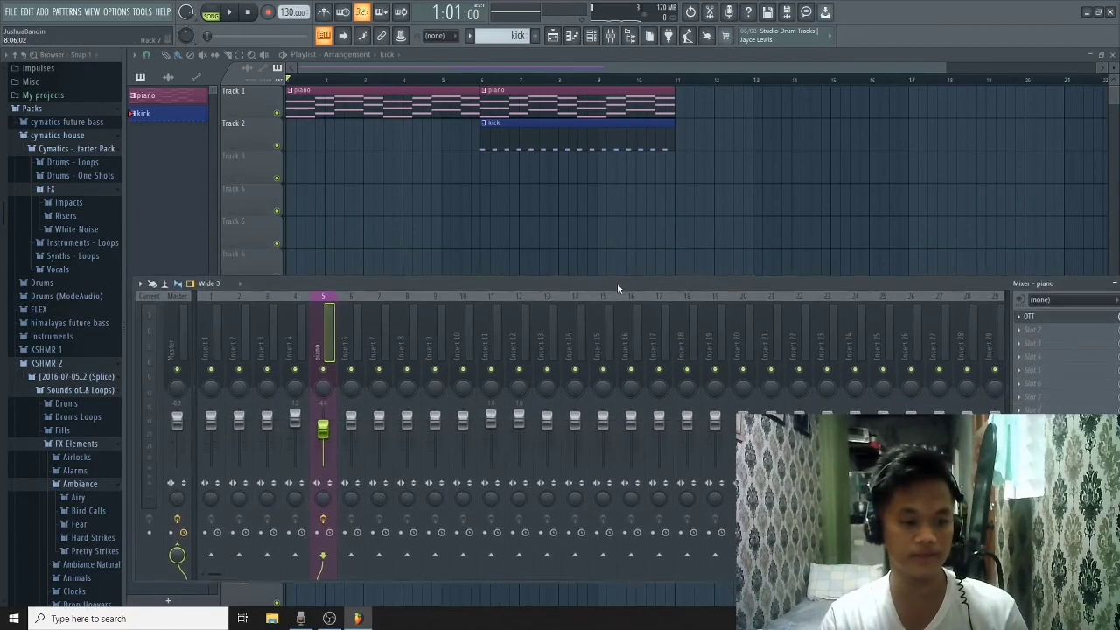